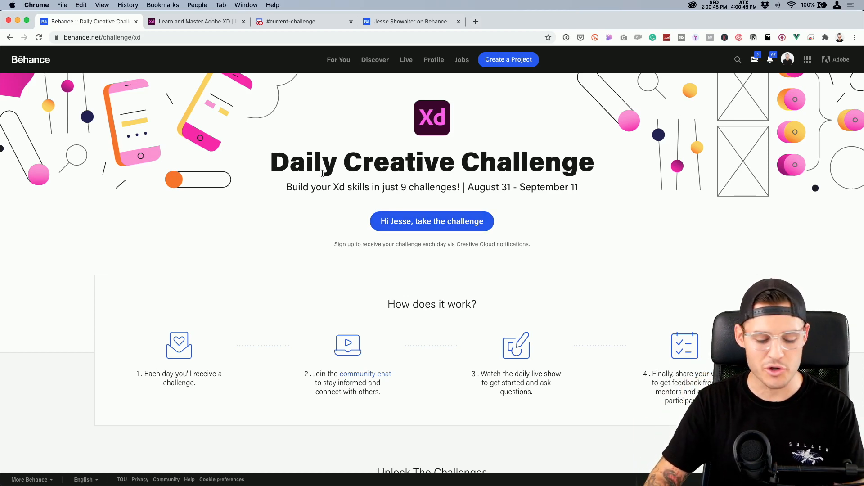
# - Review how the Daily Creative Challenge works and the Transitions & Animations and Product Options challenges on its page
pyautogui.scroll(-3, 315, 207)
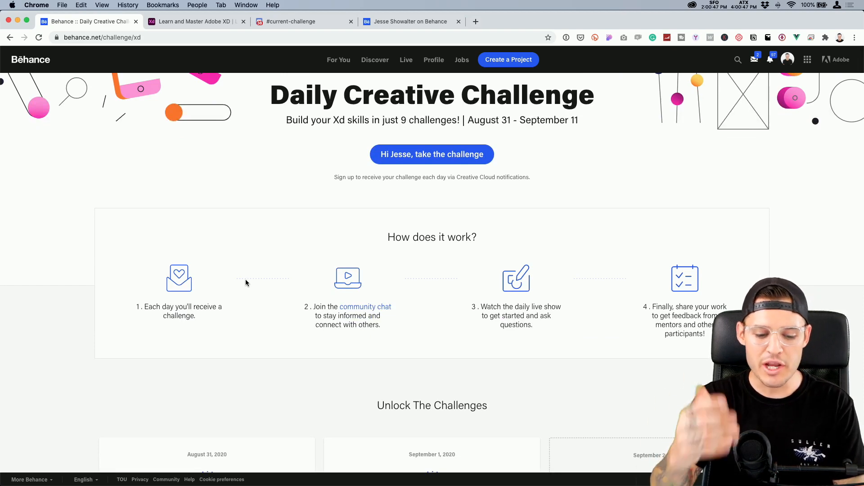
pyautogui.scroll(-5, 239, 284)
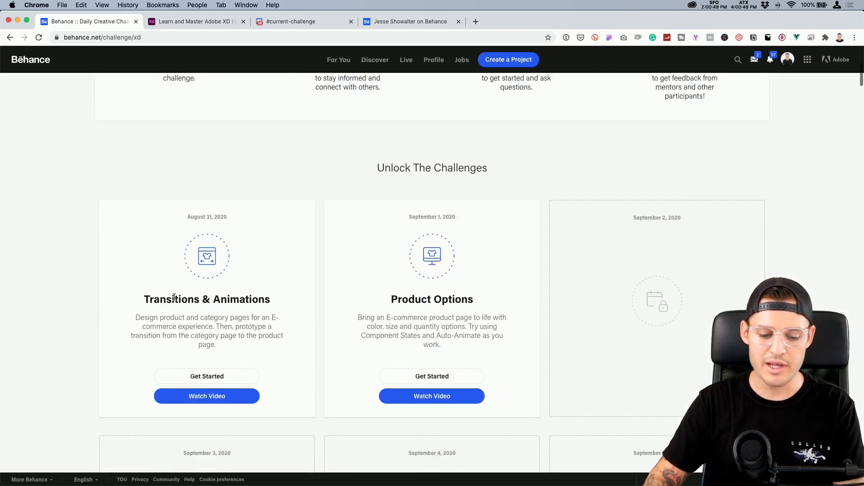
pyautogui.moveTo(149, 300); pyautogui.dragTo(267, 300)
pyautogui.click(264, 302)
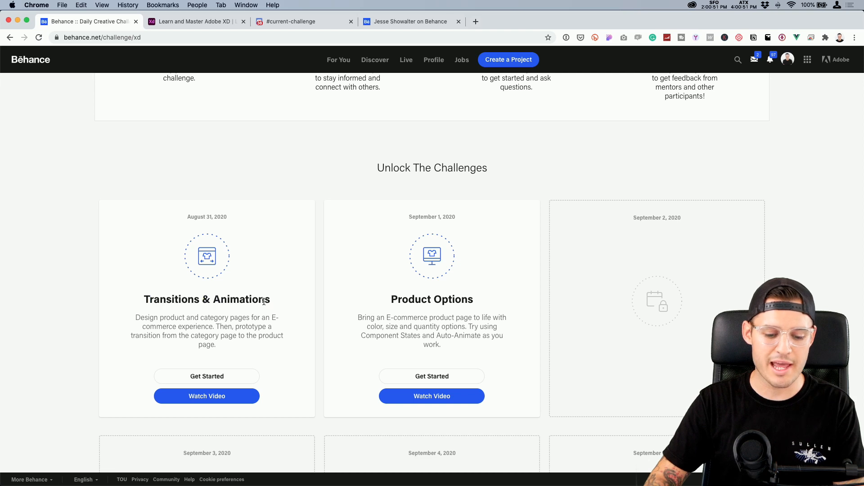
pyautogui.moveTo(387, 300); pyautogui.dragTo(471, 296)
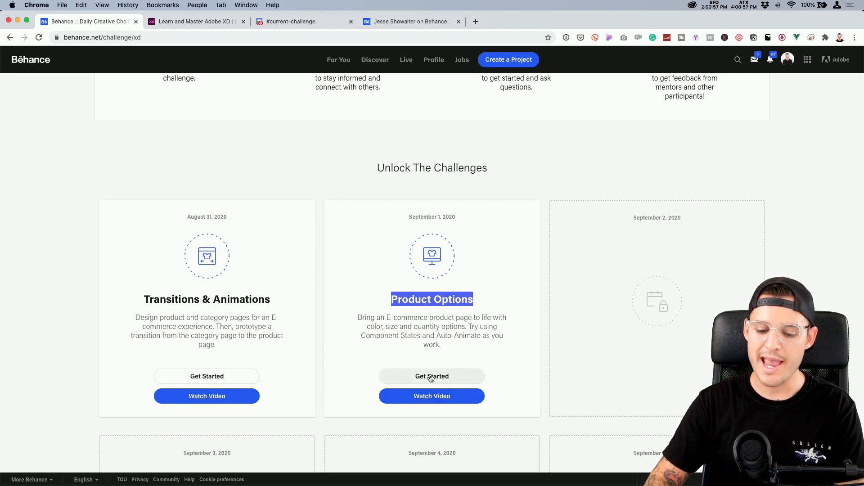
pyautogui.scroll(3, 374, 243)
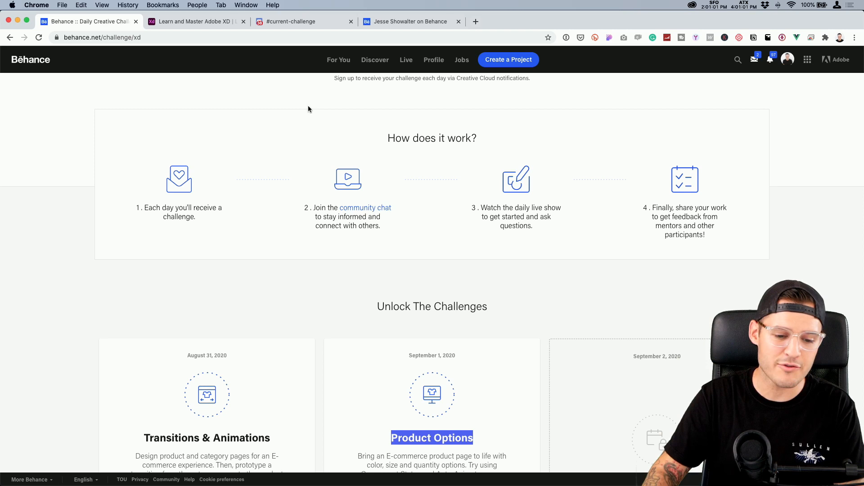
# - Move the #current-challenge browser tab directly after the Behance challenge tab and return to the challenge page
pyautogui.moveTo(285, 21); pyautogui.dragTo(197, 26)
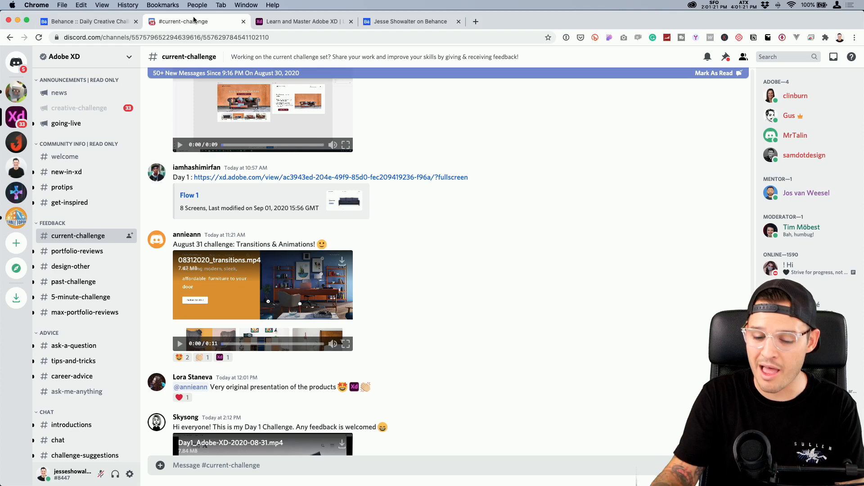
pyautogui.click(104, 22)
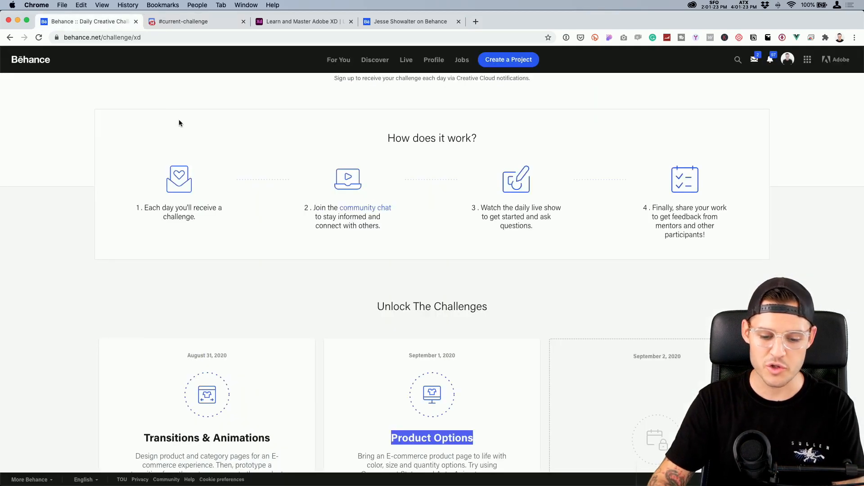
pyautogui.click(388, 298)
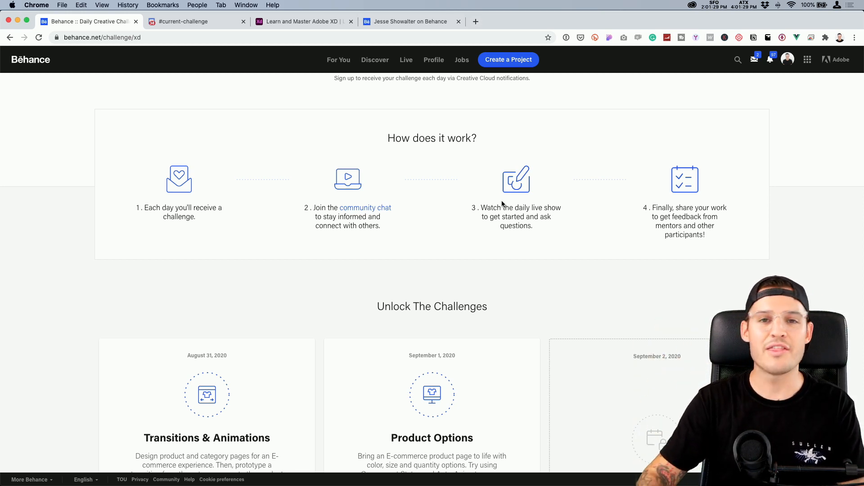
# - Look through the Discord current-challenge channel, the Behance profile page and the Let's XD learning site
pyautogui.click(195, 23)
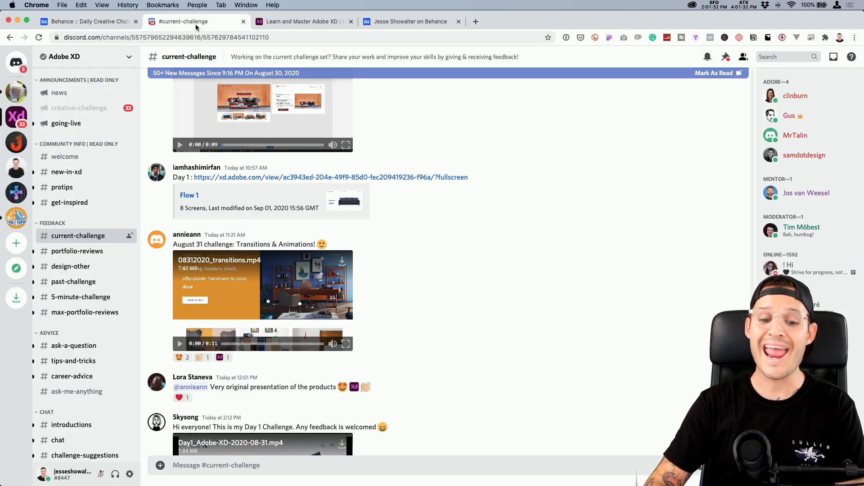
pyautogui.click(393, 22)
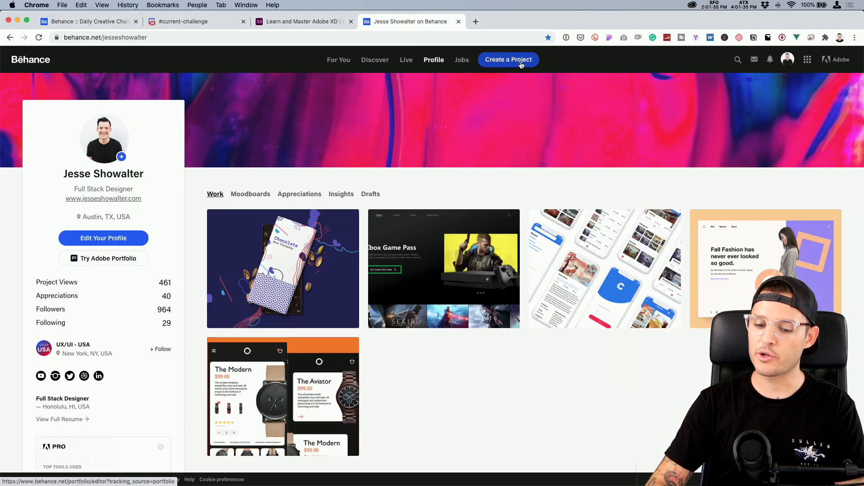
pyautogui.click(201, 25)
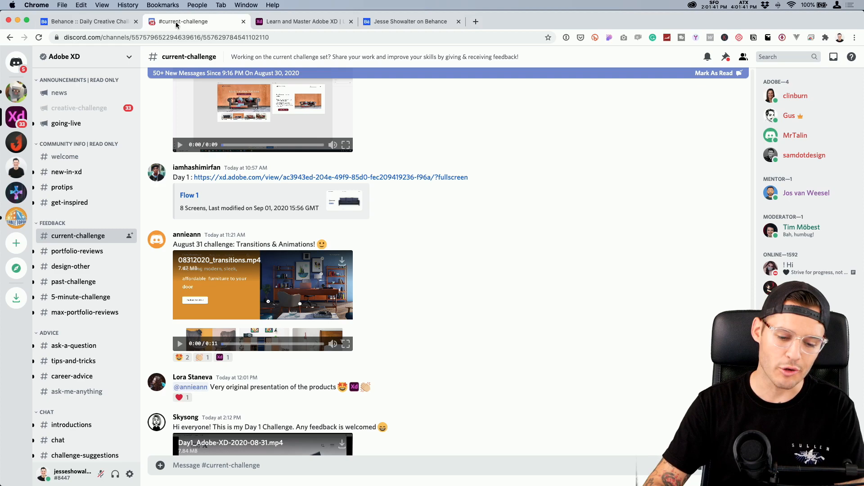
pyautogui.click(269, 23)
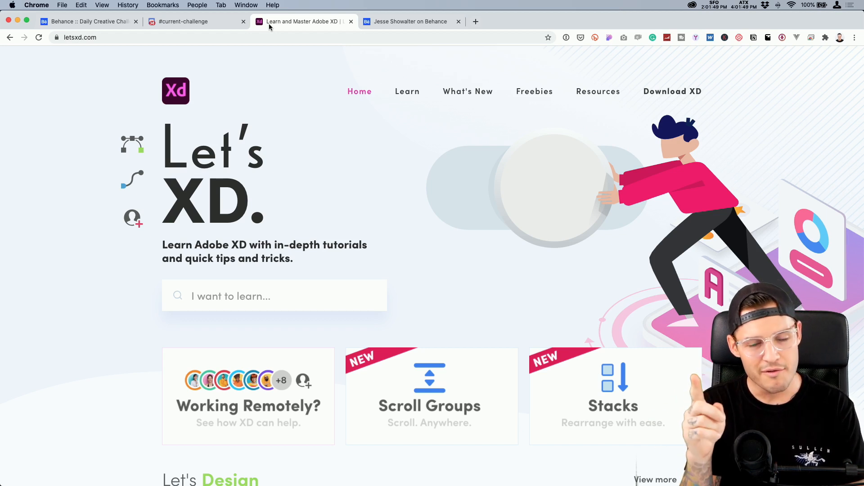
# - Switch to the Product Options document in Adobe XD and read its About the Challenge brief
pyautogui.moveTo(409, 92)
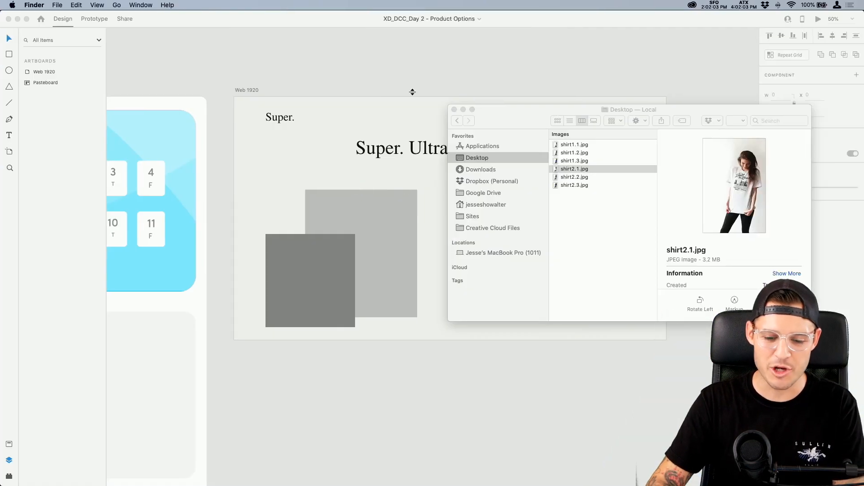
pyautogui.press('Escape')
pyautogui.hscroll(-10, 419, 77)
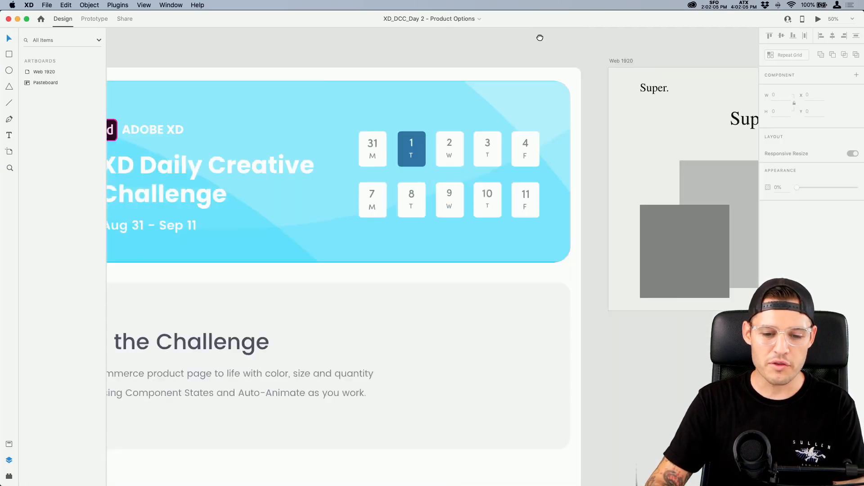
pyautogui.scroll(-5, 424, 337)
pyautogui.hscroll(-3, 502, 170)
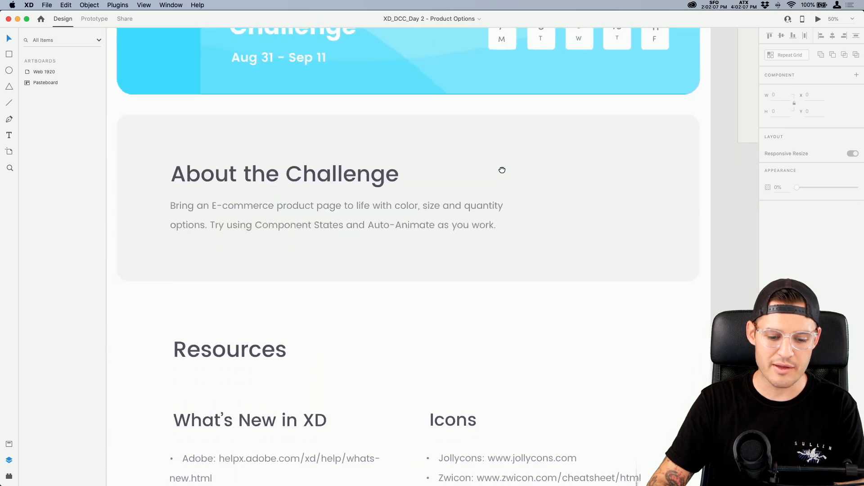
pyautogui.scroll(5, 212, 212)
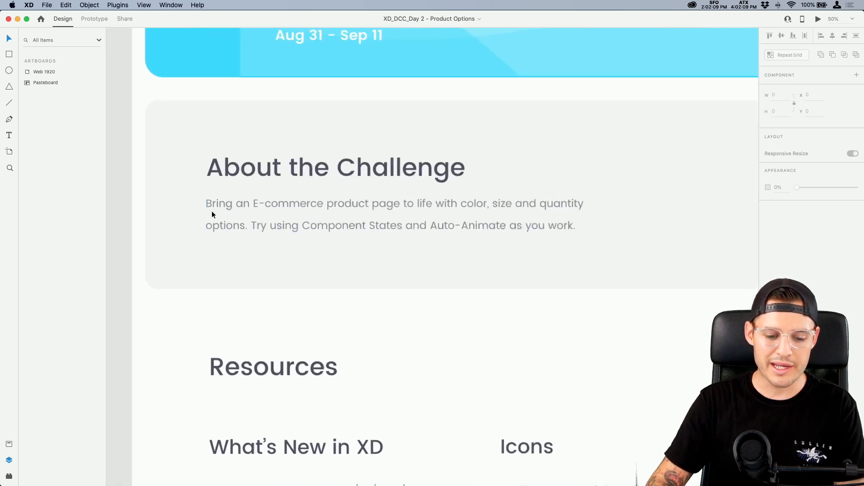
pyautogui.scroll(-2, 212, 212)
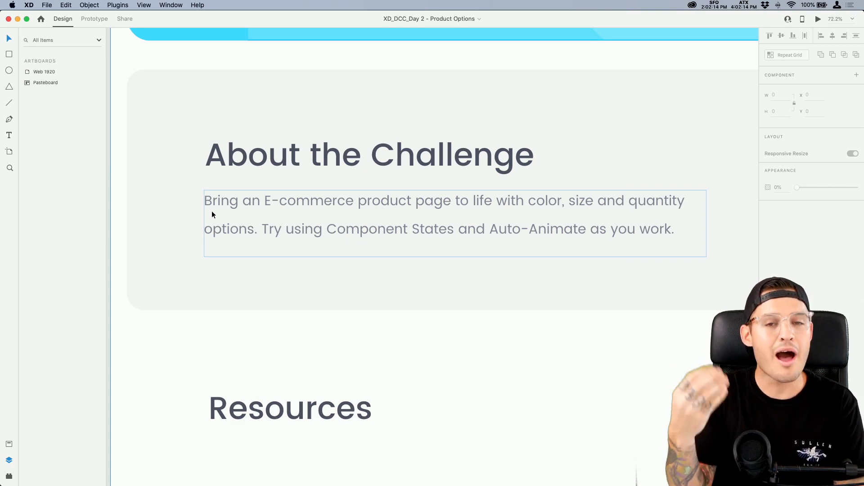
pyautogui.scroll(-5, 290, 233)
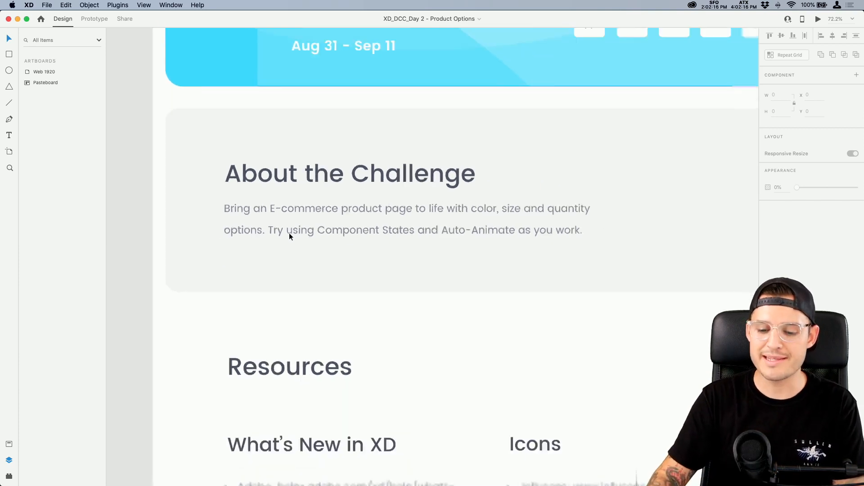
# - Rename the Web 1920 artboard as "Product page"
pyautogui.moveTo(680, 207); pyautogui.dragTo(339, 301)
pyautogui.press('z')
pyautogui.moveTo(298, 85); pyautogui.dragTo(621, 287)
pyautogui.press('v')
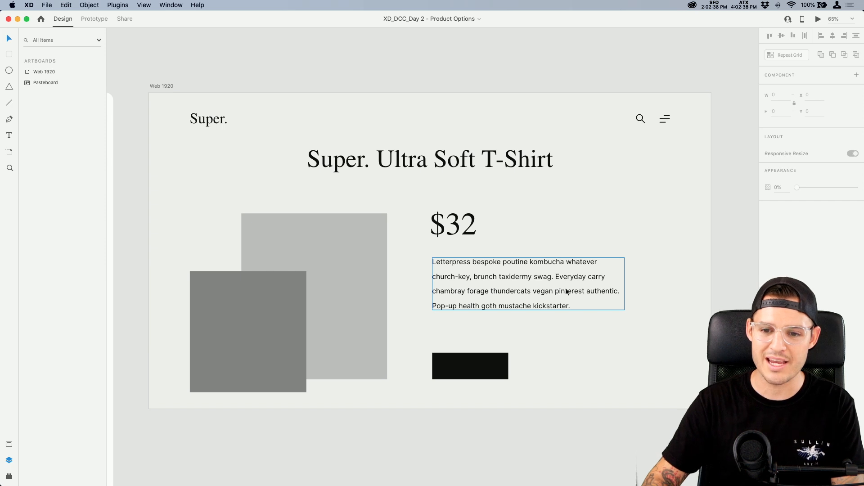
pyautogui.click(639, 319)
pyautogui.moveTo(644, 317); pyautogui.dragTo(648, 318)
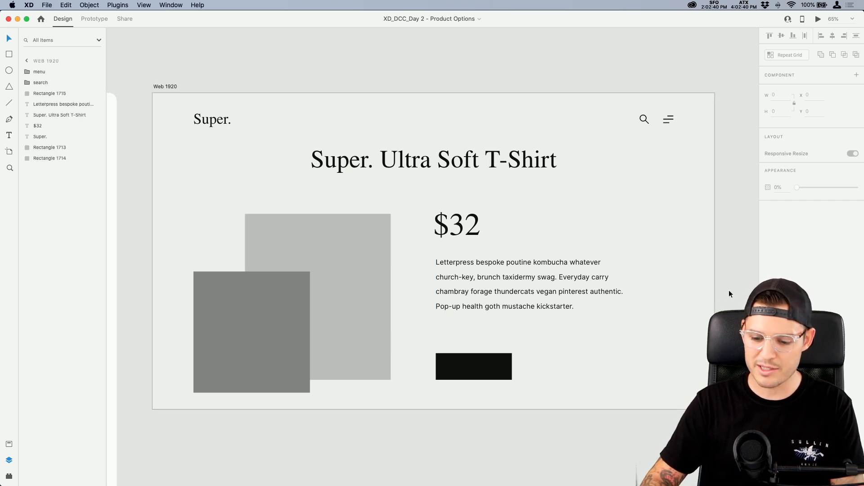
pyautogui.click(727, 288)
pyautogui.click(45, 72)
pyautogui.doubleClick(64, 72)
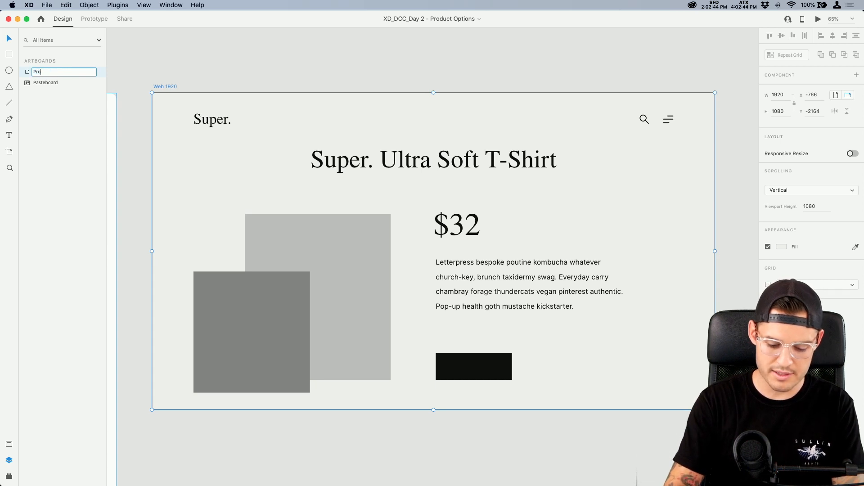
pyautogui.write('Product page')
pyautogui.click(146, 59)
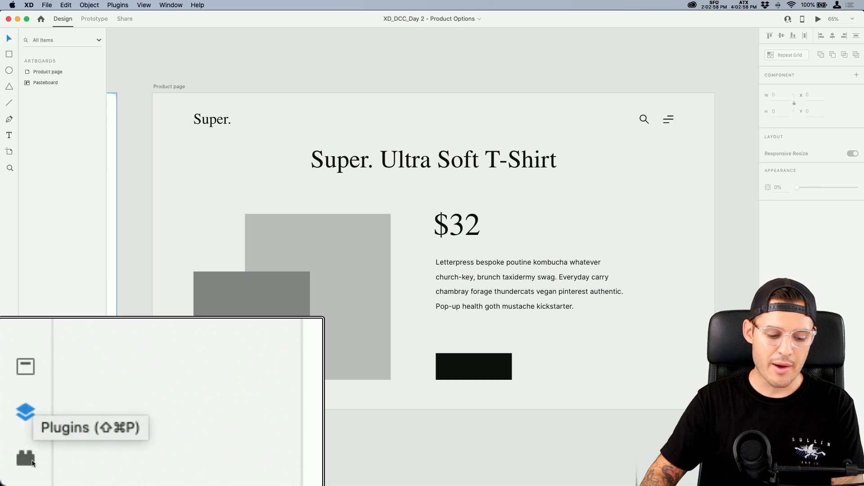
# - Look at the installed plugins and the document libraries, and return to the layers list
pyautogui.click(9, 475)
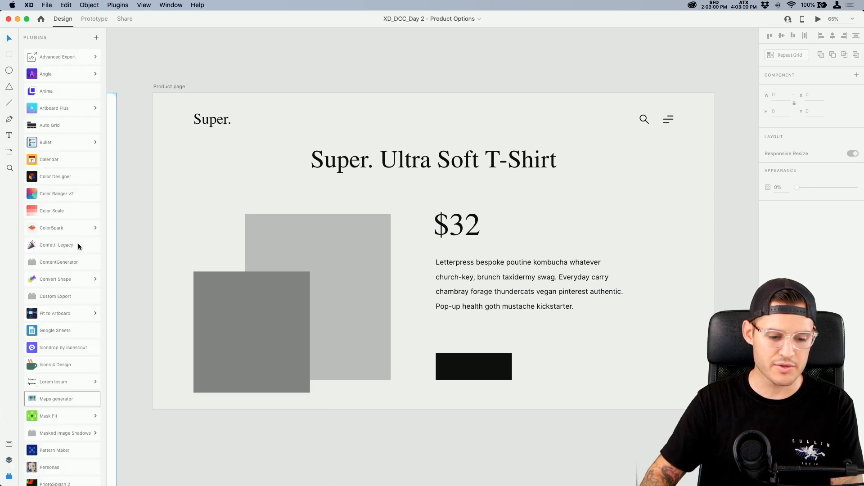
pyautogui.click(9, 444)
pyautogui.click(9, 460)
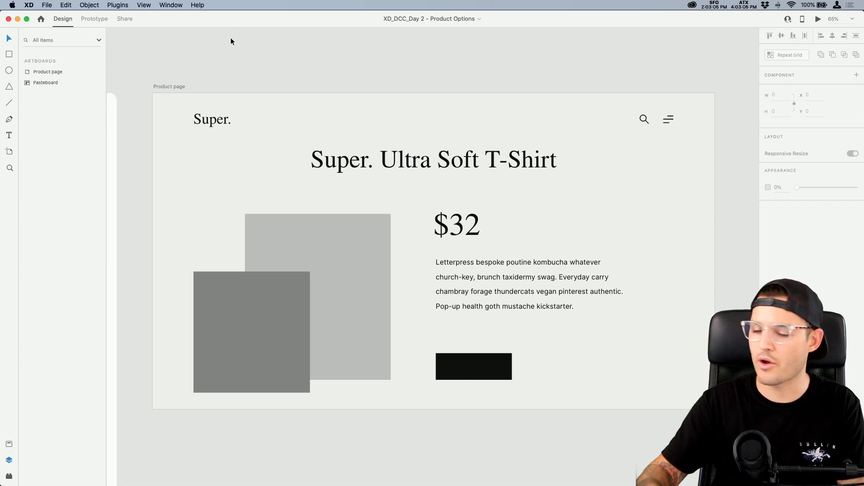
# - Check the fill colour of the Product page artboard and leave the artboard deselected
pyautogui.click(173, 87)
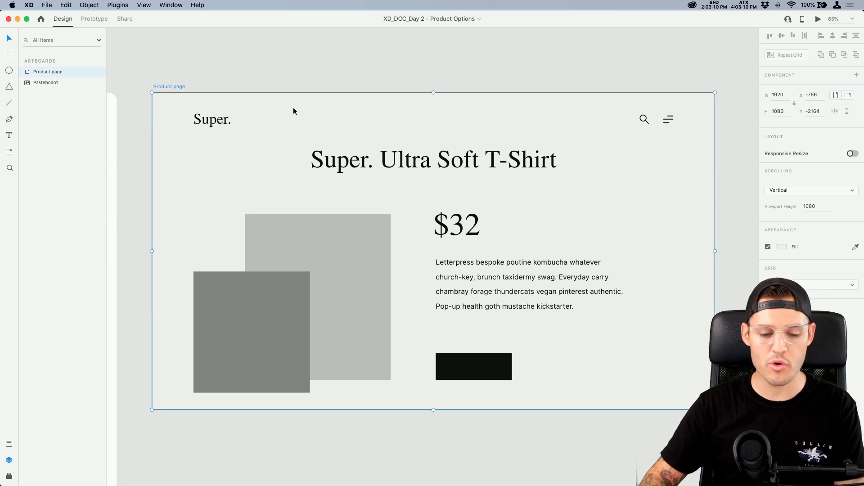
pyautogui.click(782, 246)
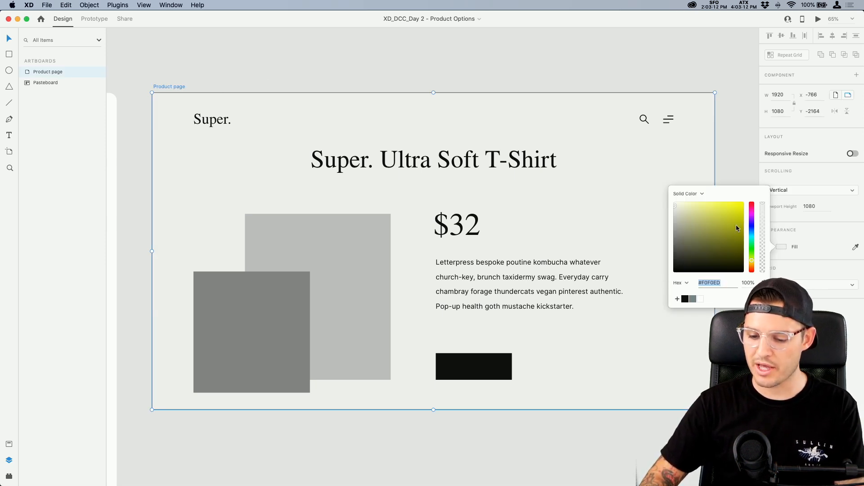
pyautogui.click(723, 152)
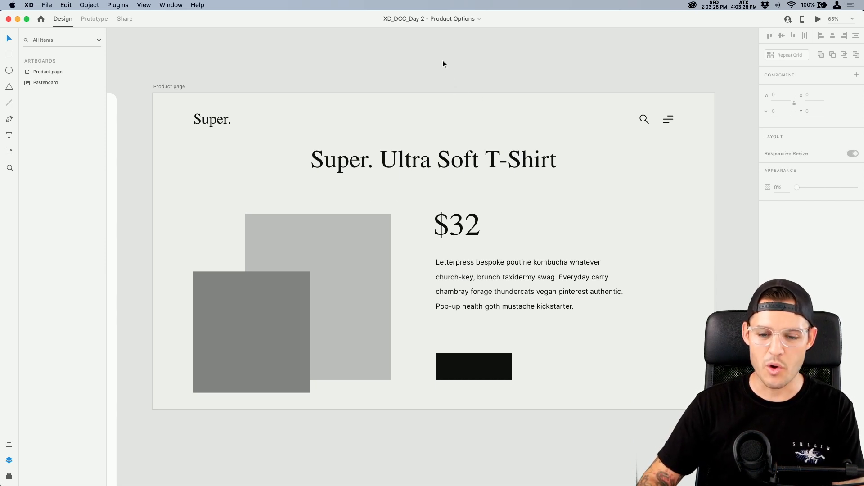
# - Examine the price and product description text up close, and return to the whole Product page artboard
pyautogui.moveTo(439, 71); pyautogui.dragTo(450, 54)
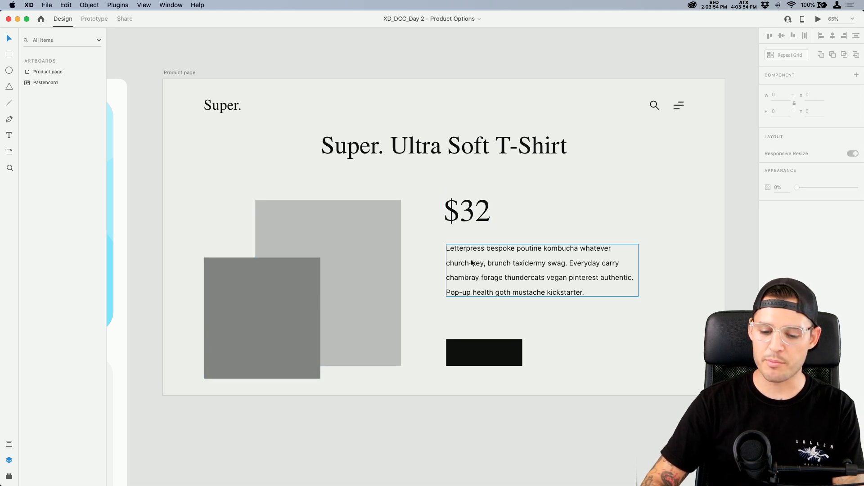
pyautogui.scroll(5, 475, 258)
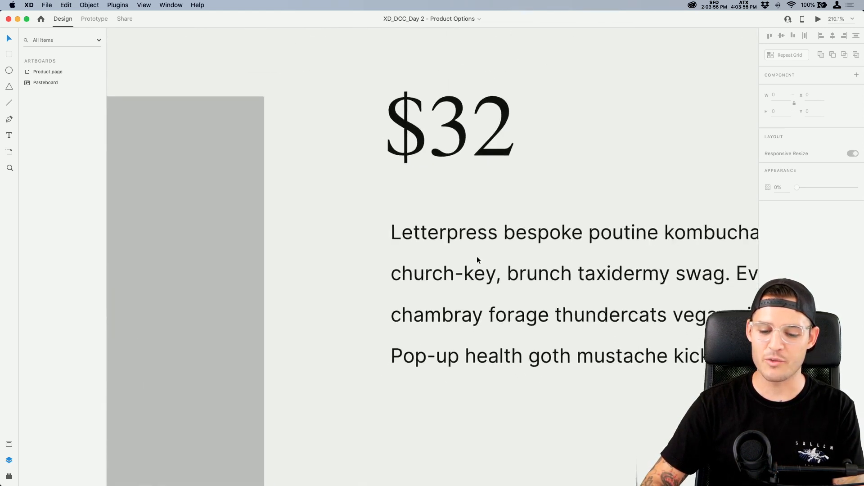
pyautogui.moveTo(536, 257); pyautogui.dragTo(374, 189)
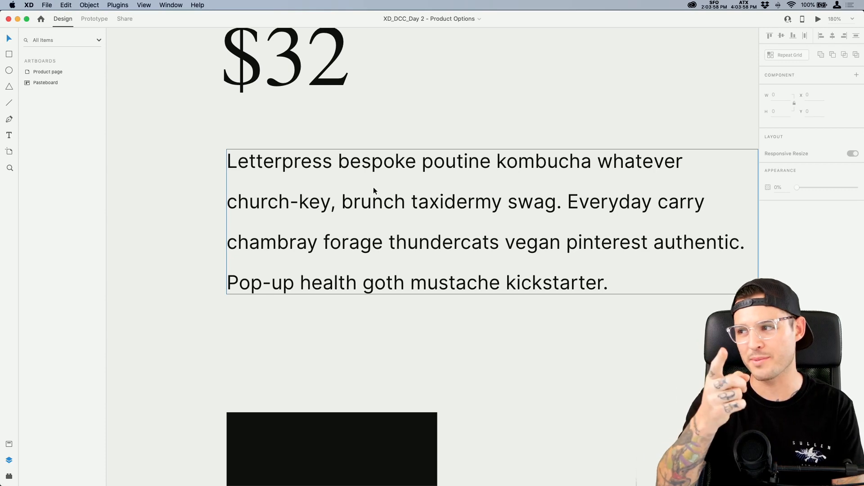
pyautogui.scroll(-5, 378, 190)
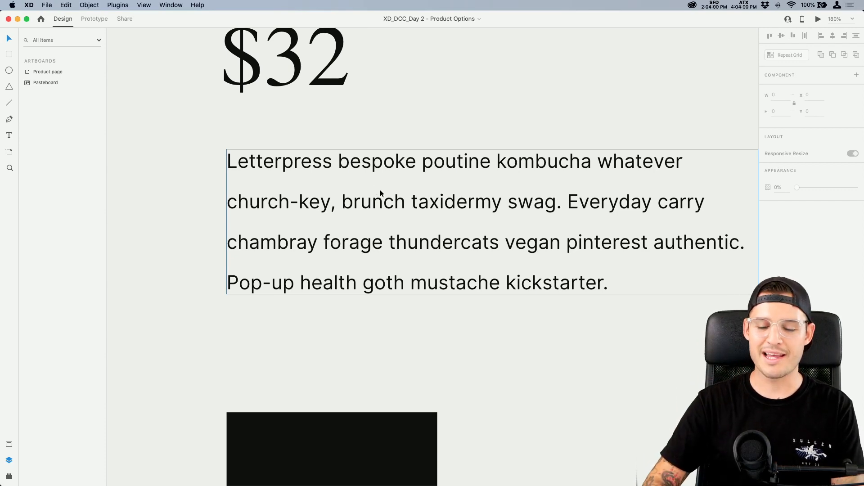
pyautogui.scroll(3, 382, 182)
pyautogui.hscroll(-4, 381, 182)
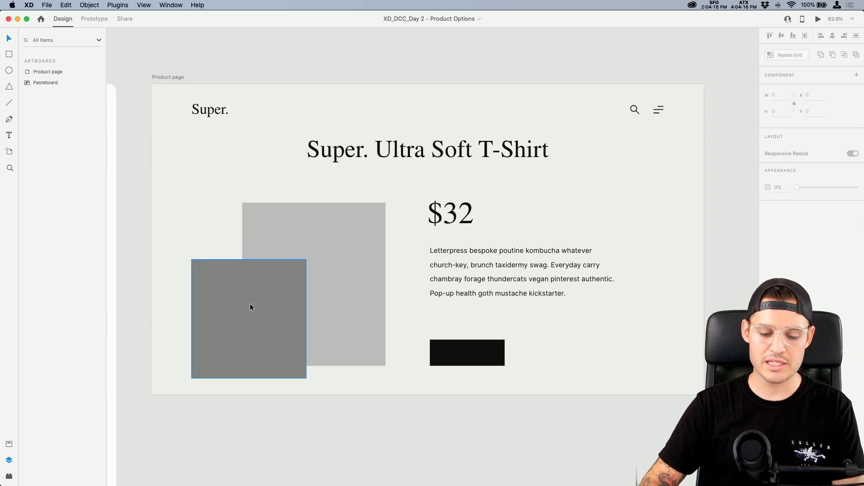
# - Switch to Finder and preview the product photo shirt1.1.jpg from the Images folder at large size
pyautogui.press('super+Tab')
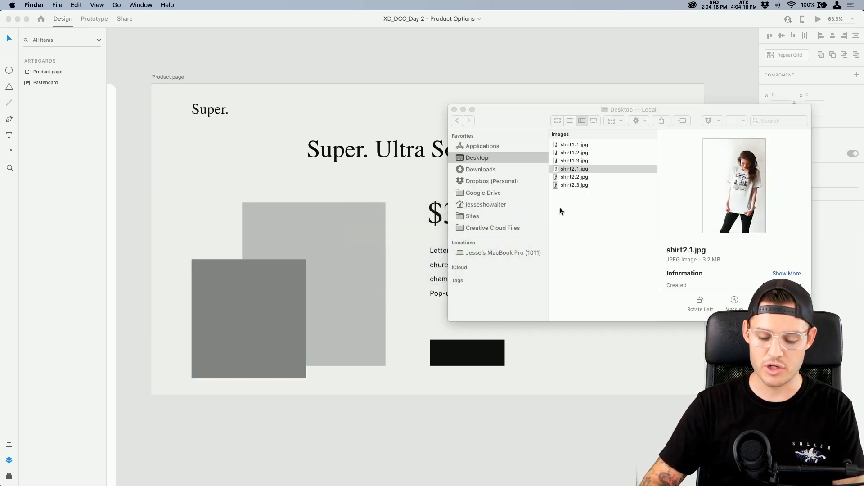
pyautogui.click(586, 147)
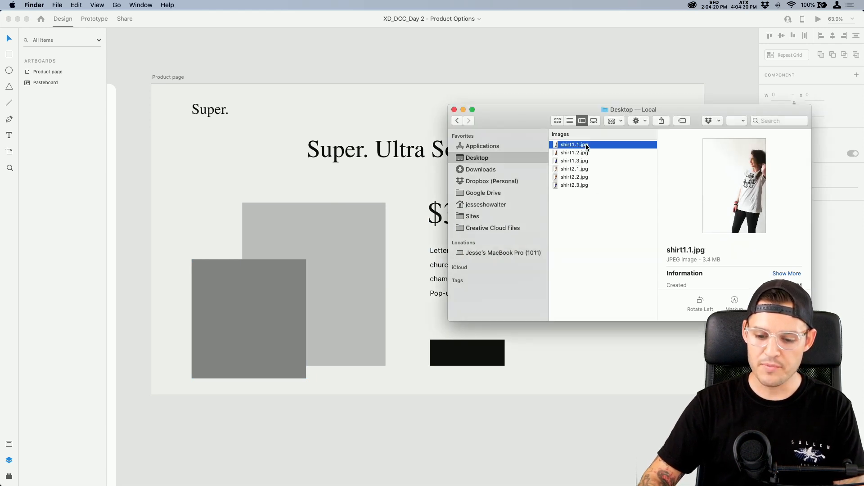
pyautogui.press('space')
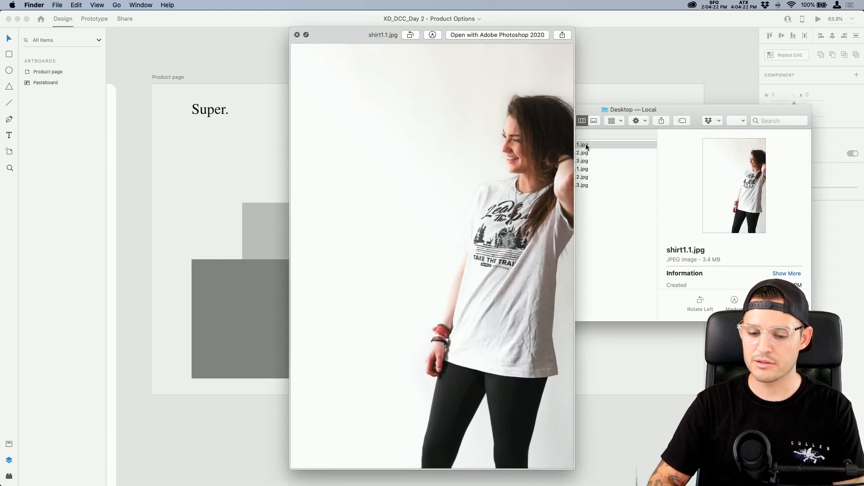
# - Compare the large previews of shirt1.1.jpg and shirt2.1.jpg, and return to shirt1.1.jpg
pyautogui.click(590, 170)
pyautogui.click(590, 169)
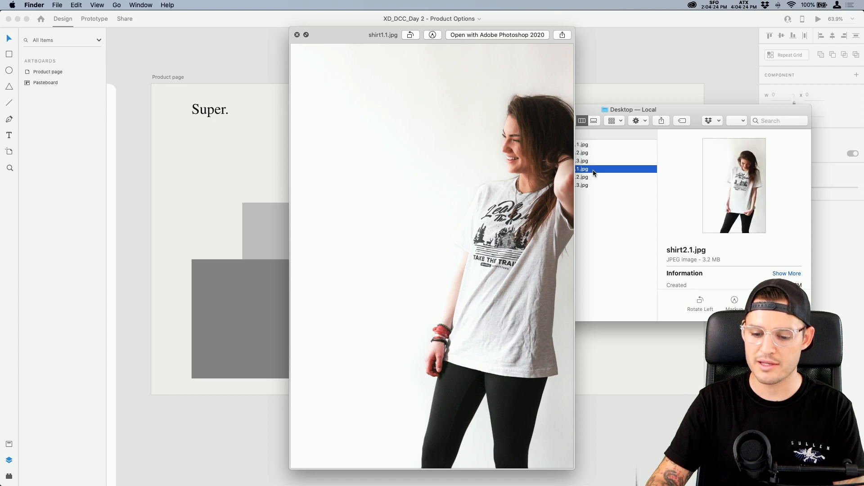
pyautogui.click(601, 146)
pyautogui.click(596, 168)
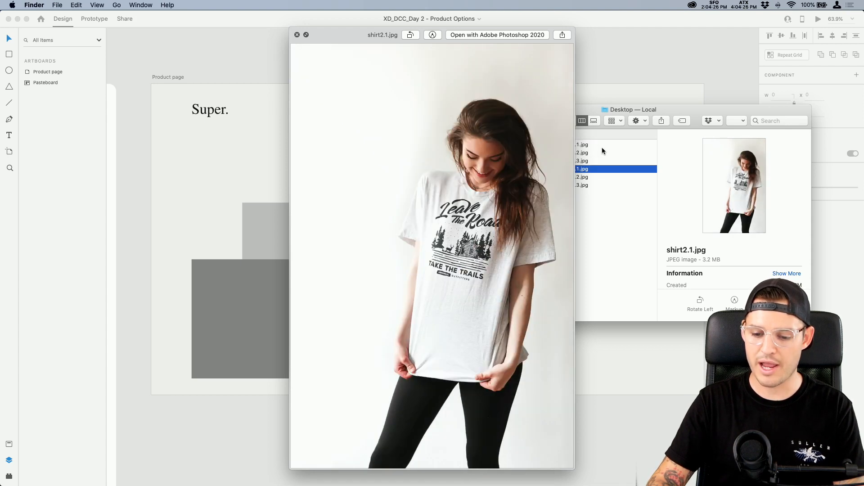
pyautogui.click(601, 147)
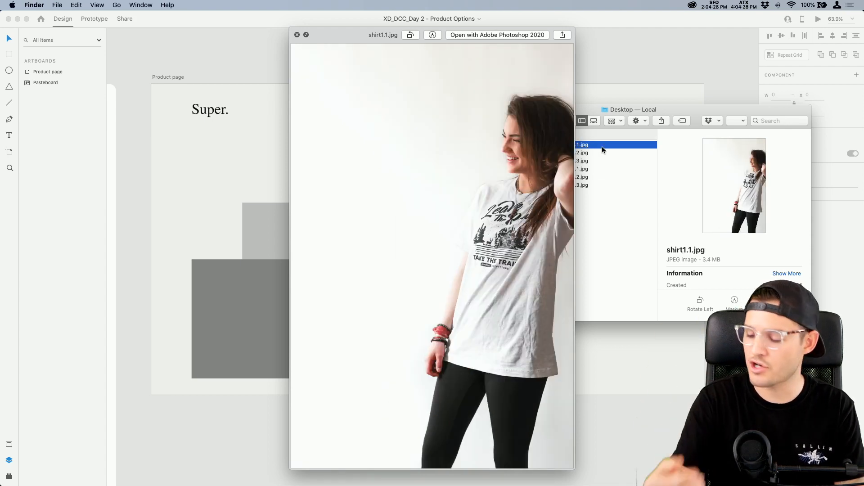
# - Flip through the shirt1.1, shirt1.2 and shirt1.3 previews to compare the shirt colours, and close the preview
pyautogui.press('Down')
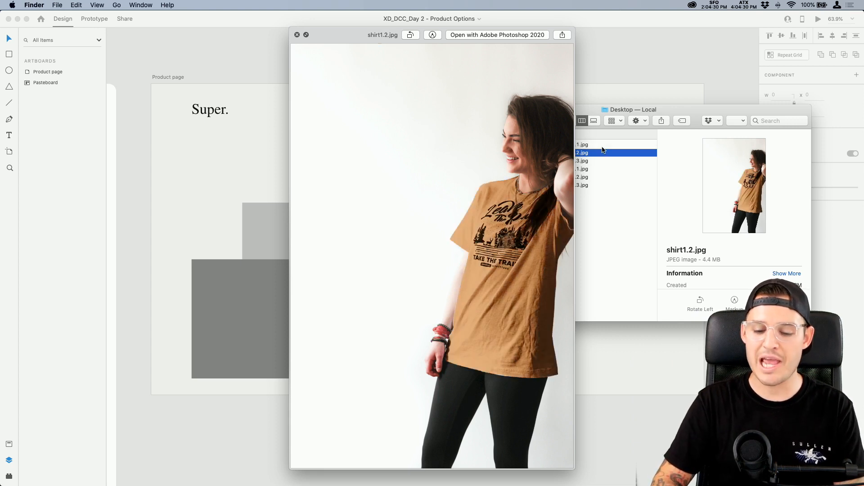
pyautogui.press('Down')
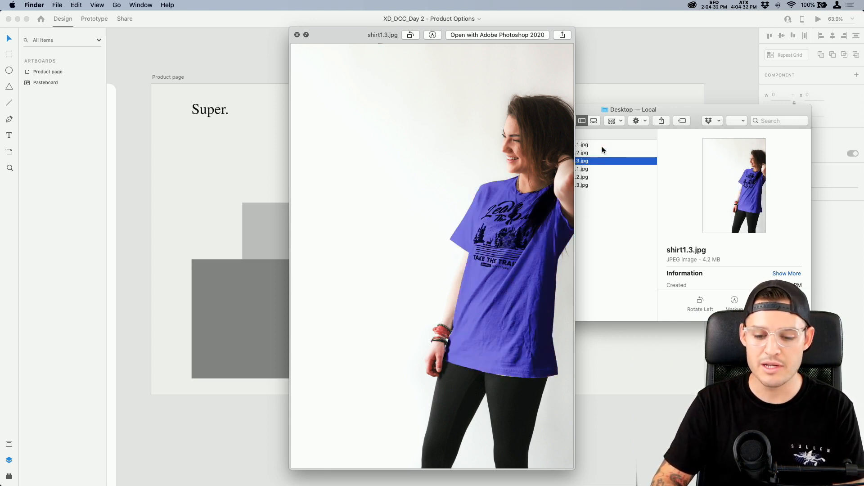
pyautogui.press('Up')
pyautogui.press('Up')
pyautogui.press('Down')
pyautogui.press('Down')
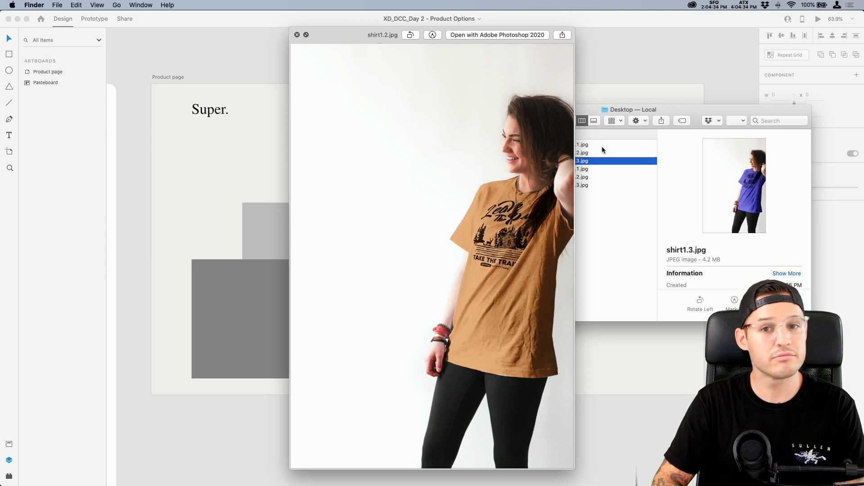
pyautogui.press('Up')
pyautogui.press('Up')
pyautogui.press('space')
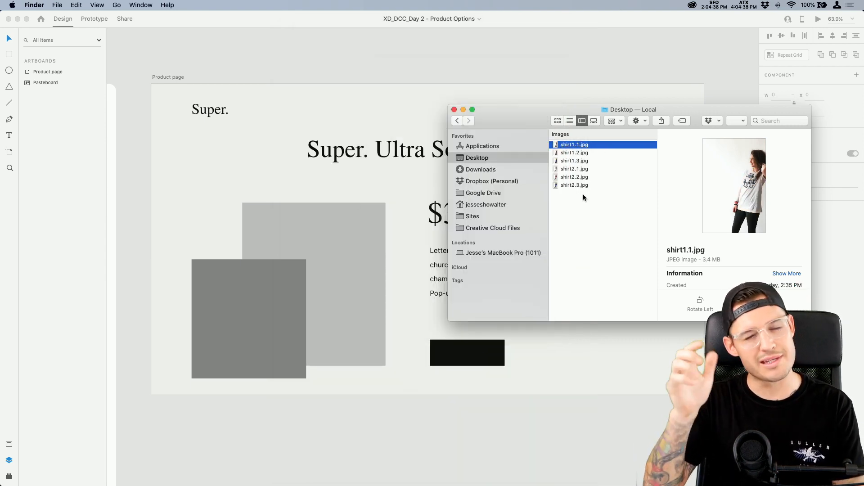
# - Fill the larger light grey rectangle with shirt1.1.jpg and the darker front rectangle with shirt2.1.jpg from the Images folder
pyautogui.moveTo(516, 127); pyautogui.dragTo(539, 112)
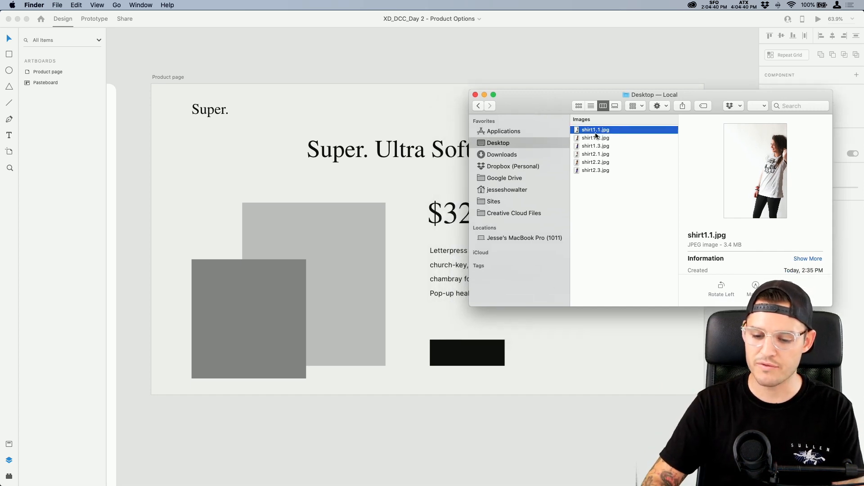
pyautogui.moveTo(595, 132); pyautogui.dragTo(339, 236)
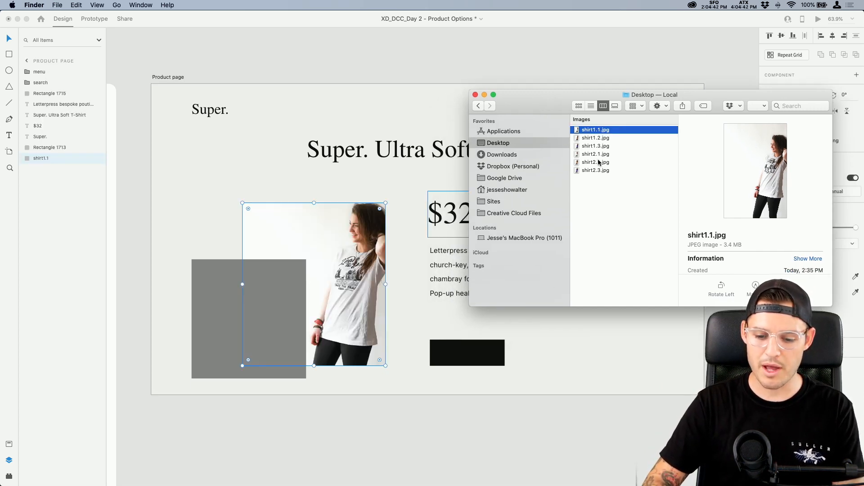
pyautogui.click(602, 155)
pyautogui.moveTo(603, 157); pyautogui.dragTo(237, 309)
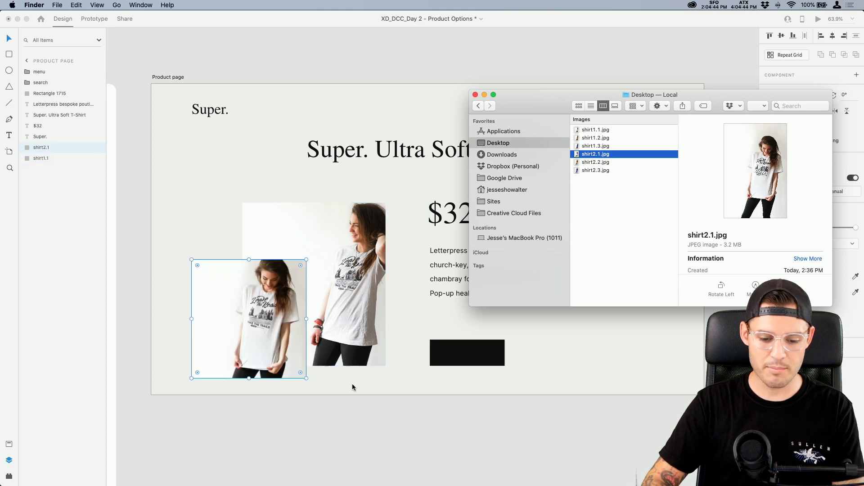
pyautogui.click(368, 412)
# - Adjust the scale and position of the shirt2.1 photo inside its front frame
pyautogui.moveTo(200, 419); pyautogui.dragTo(708, 74)
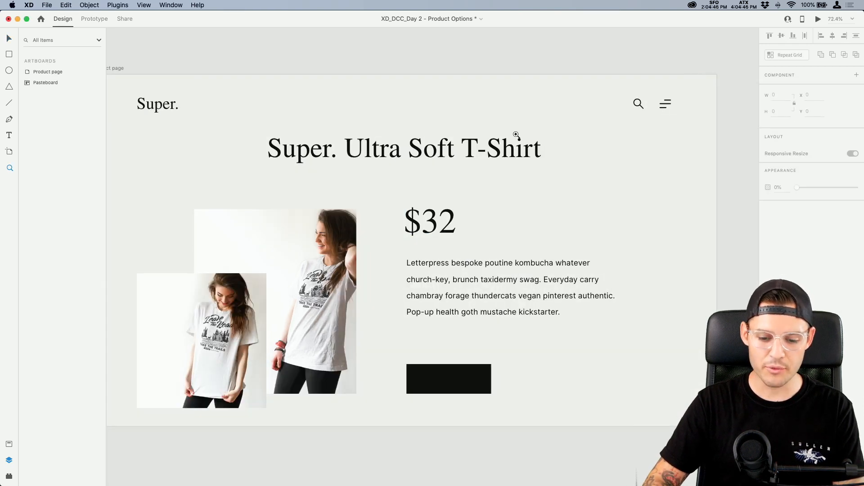
pyautogui.hscroll(-2, 463, 139)
pyautogui.scroll(-1, 462, 139)
pyautogui.press('v')
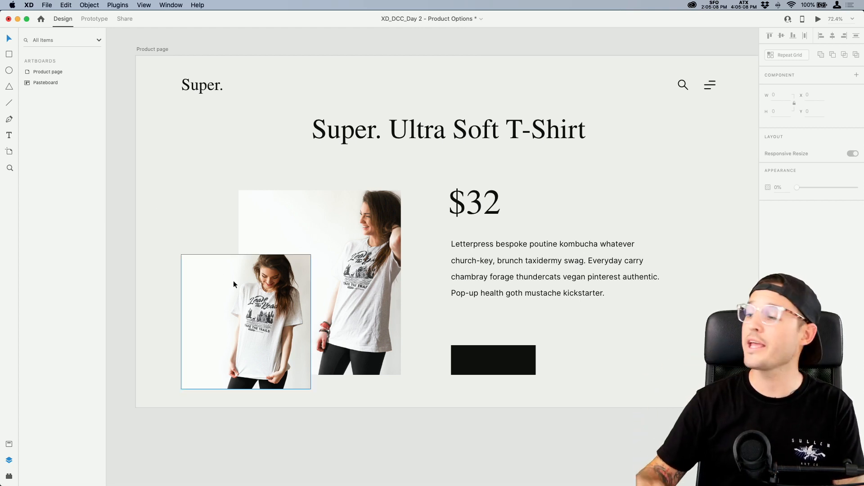
pyautogui.click(274, 318)
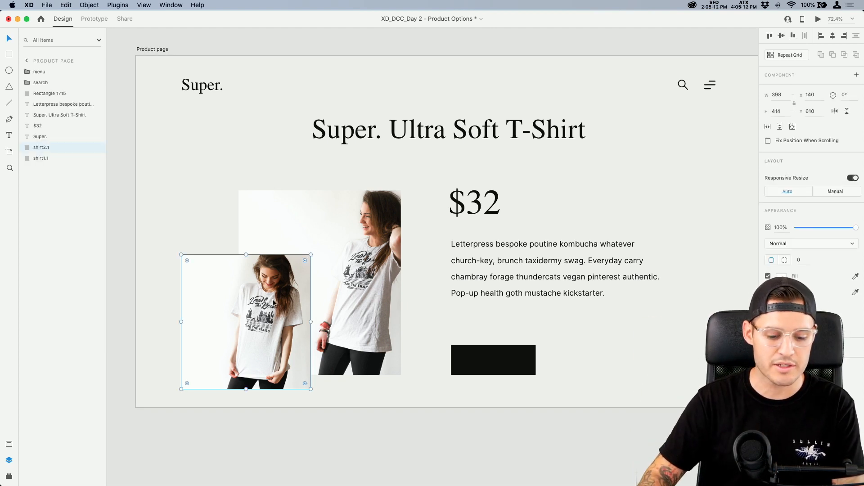
pyautogui.doubleClick(273, 303)
pyautogui.moveTo(265, 297); pyautogui.dragTo(264, 300)
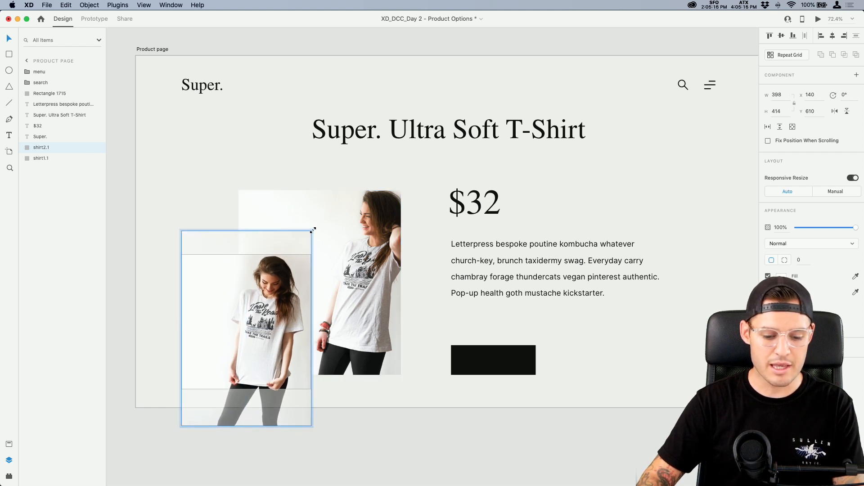
pyautogui.click(353, 411)
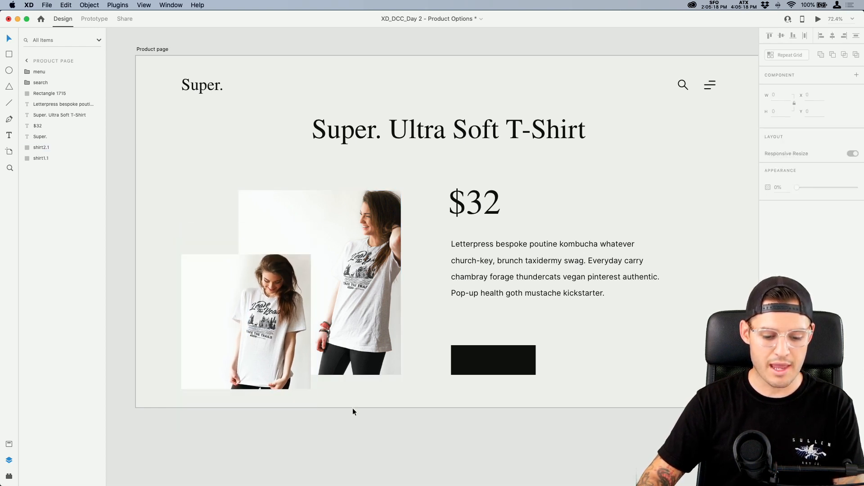
# - Enlarge and reposition the shirt1.1 photo inside its frame, and save the document
pyautogui.doubleClick(358, 299)
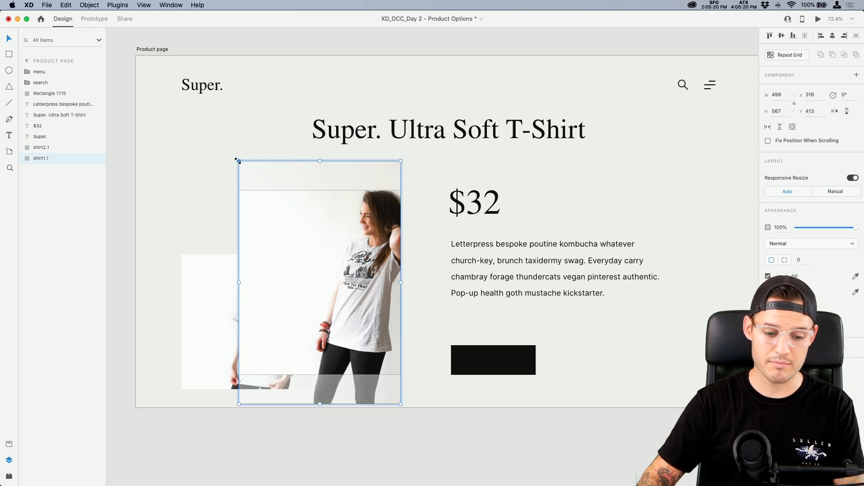
pyautogui.moveTo(235, 161); pyautogui.dragTo(216, 136)
pyautogui.moveTo(326, 266); pyautogui.dragTo(327, 283)
pyautogui.click(419, 429)
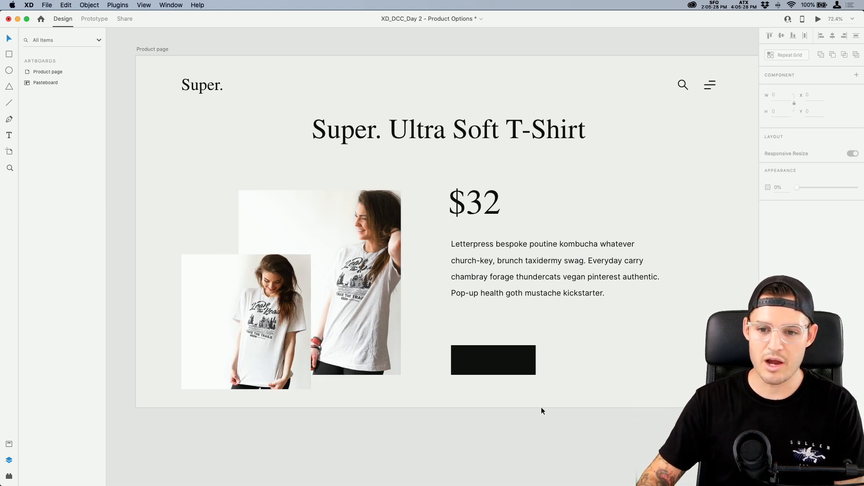
pyautogui.press('super+s')
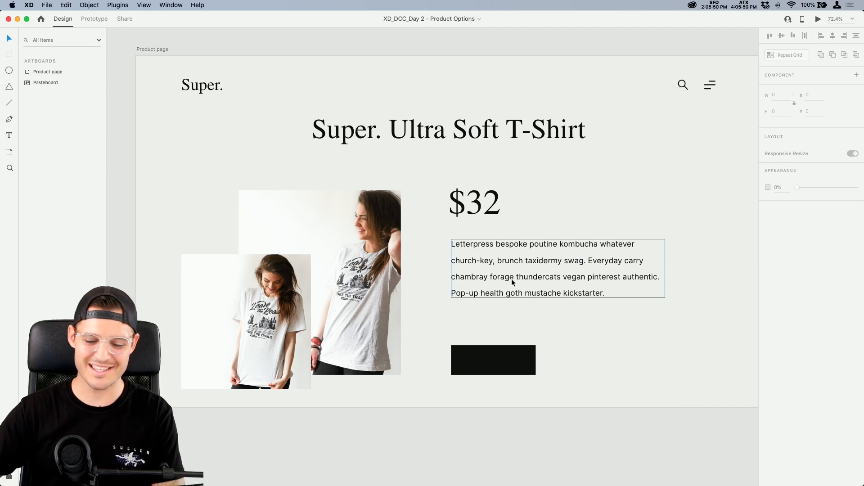
# - Move the $32 price and the product description up slightly, and shorten the description box to three lines, 137 high
pyautogui.hscroll(3, 574, 431)
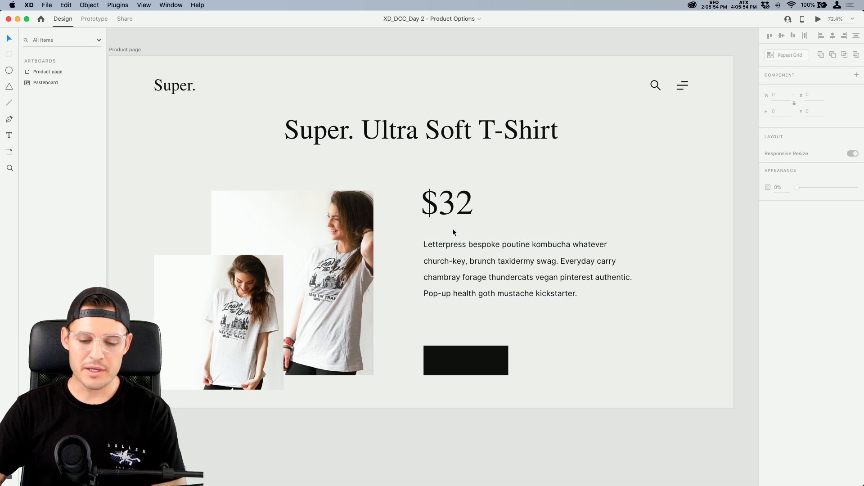
pyautogui.click(451, 206)
pyautogui.moveTo(451, 207); pyautogui.dragTo(451, 198)
pyautogui.moveTo(465, 261); pyautogui.dragTo(467, 247)
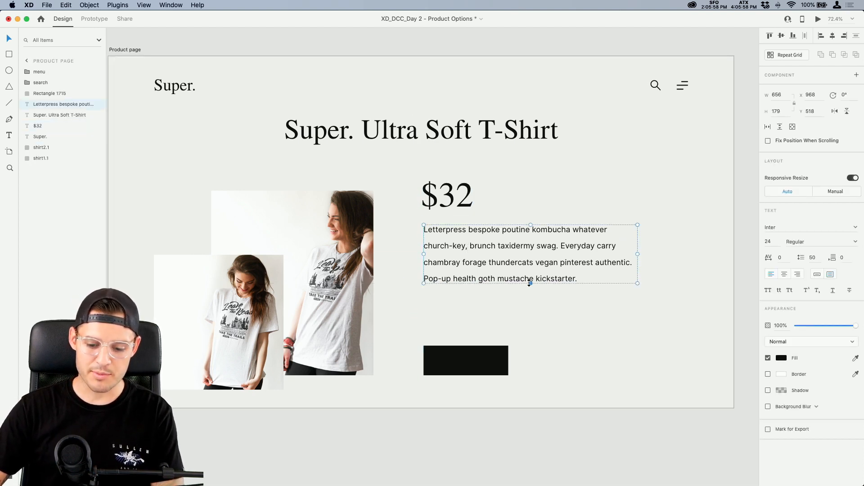
pyautogui.moveTo(531, 283); pyautogui.dragTo(533, 269)
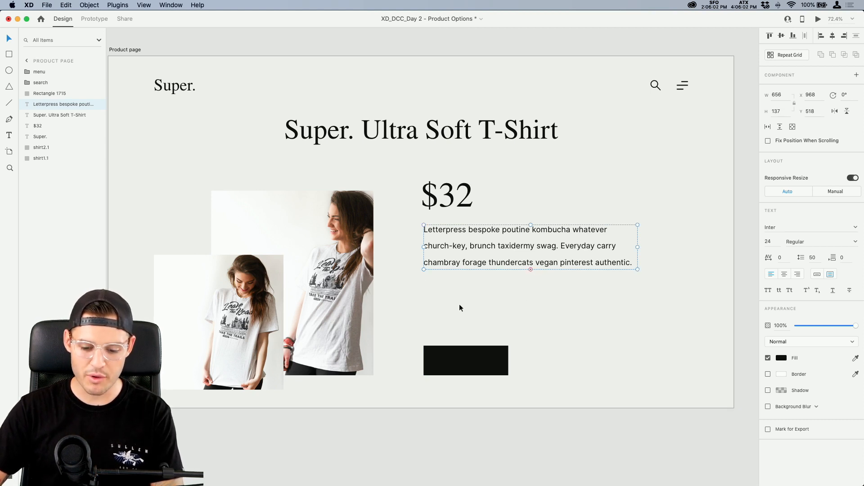
# - Duplicate the description text down over the black button, with a white #FFFFFF fill, and bring the copy to the front
pyautogui.moveTo(465, 247); pyautogui.dragTo(469, 350)
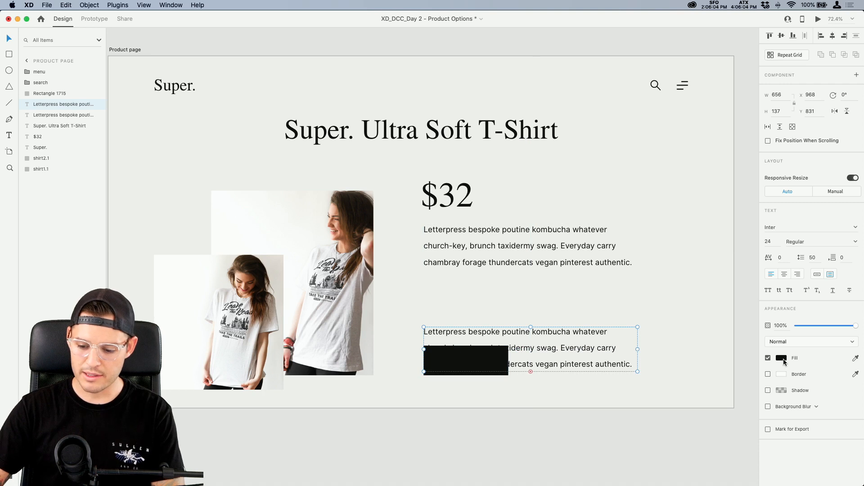
pyautogui.click(781, 359)
pyautogui.moveTo(732, 349); pyautogui.dragTo(603, 258)
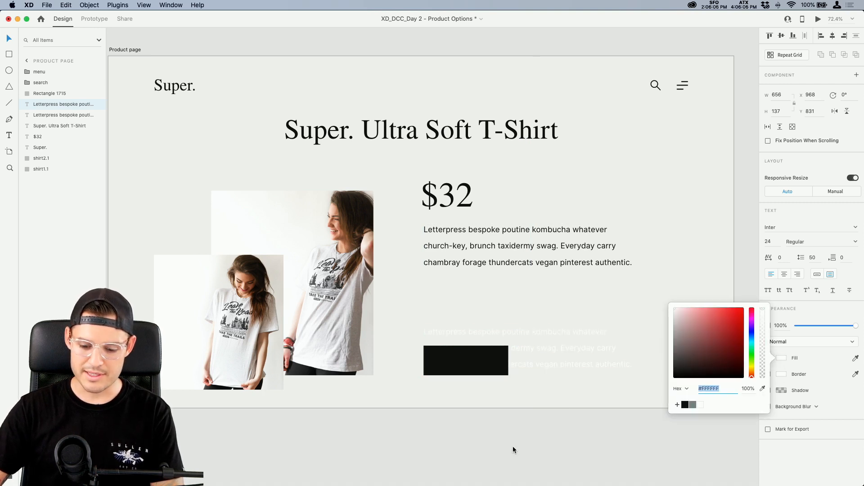
pyautogui.click(553, 352)
pyautogui.press('super+shift+bracketright')
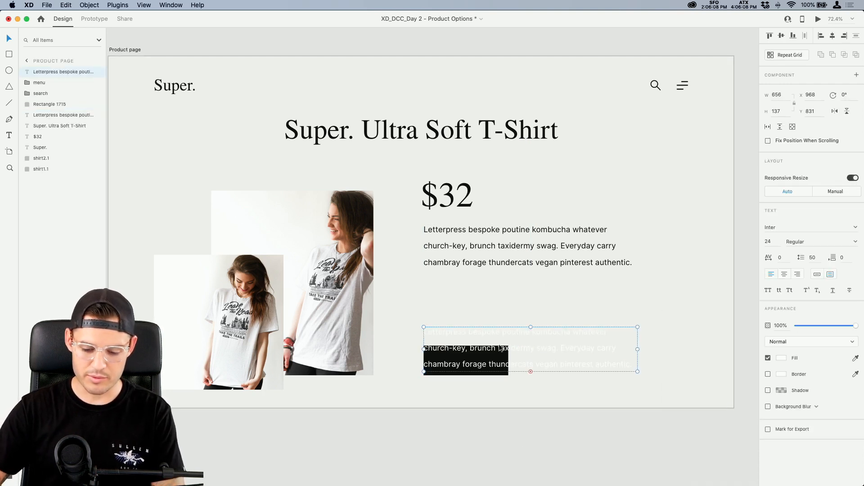
# - Replace the copied text with "Add to cart" and place it as an auto-width label in the middle of the black button
pyautogui.doubleClick(501, 348)
pyautogui.press('BackSpace')
pyautogui.write('Add to')
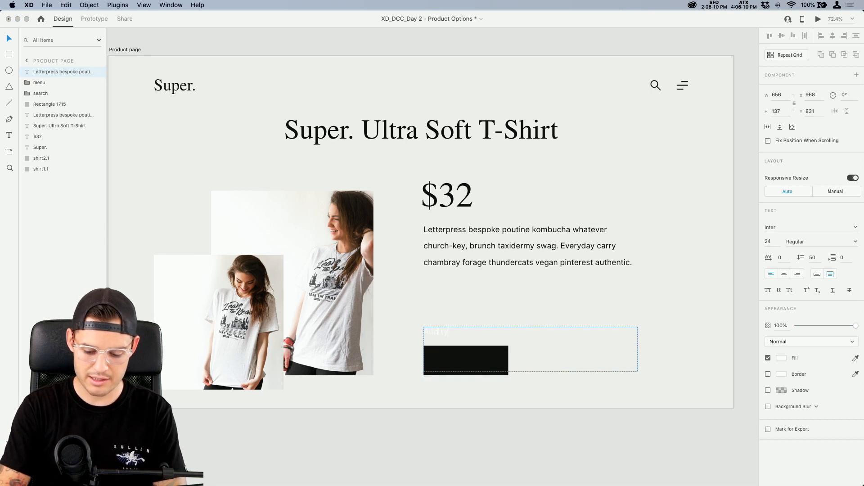
pyautogui.write(' cart')
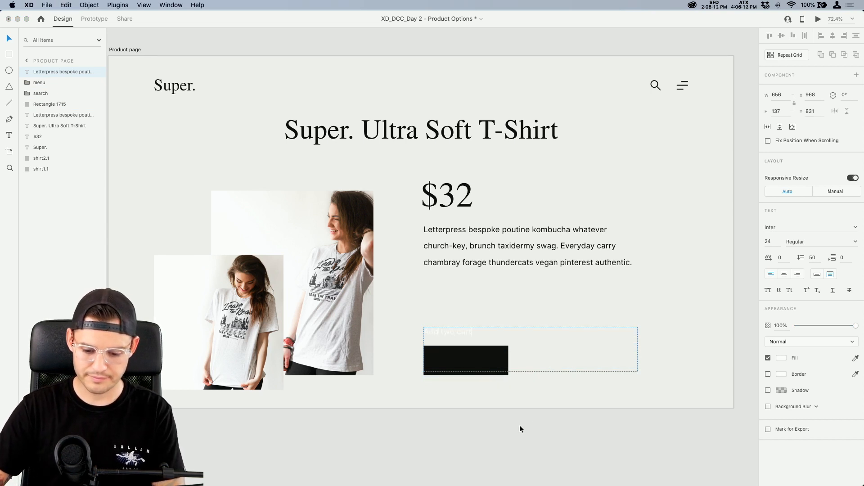
pyautogui.doubleClick(450, 333)
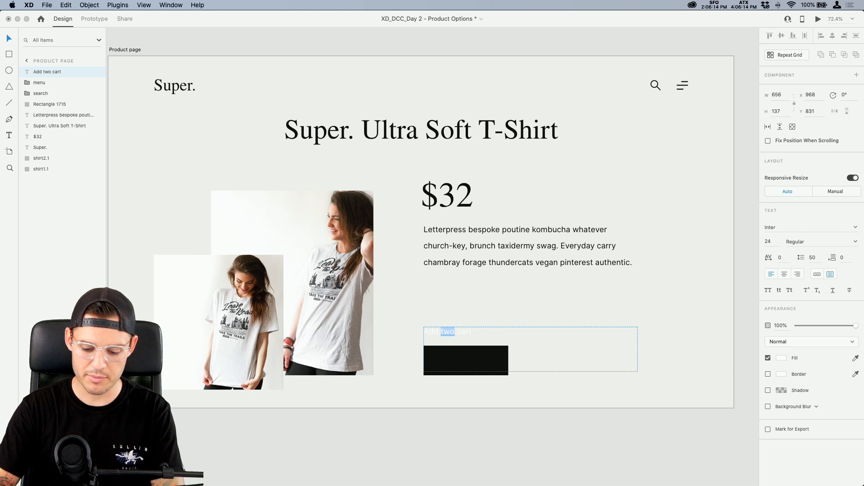
pyautogui.write('to')
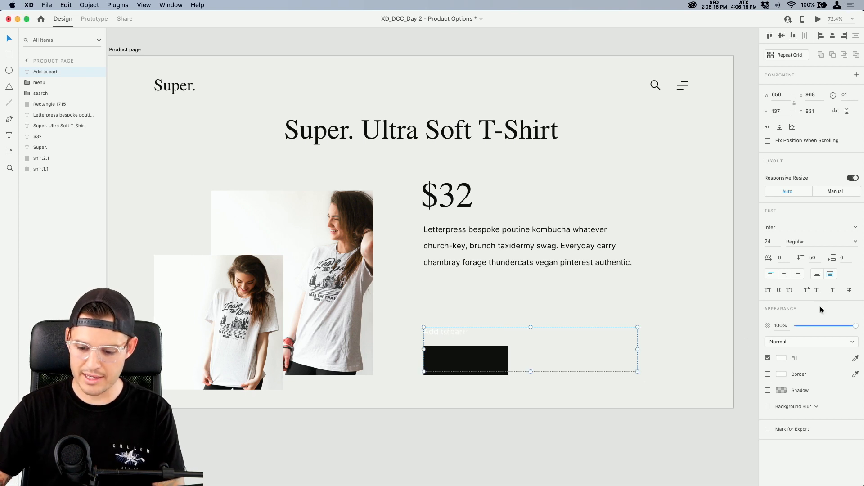
pyautogui.click(818, 275)
pyautogui.moveTo(447, 331); pyautogui.dragTo(468, 358)
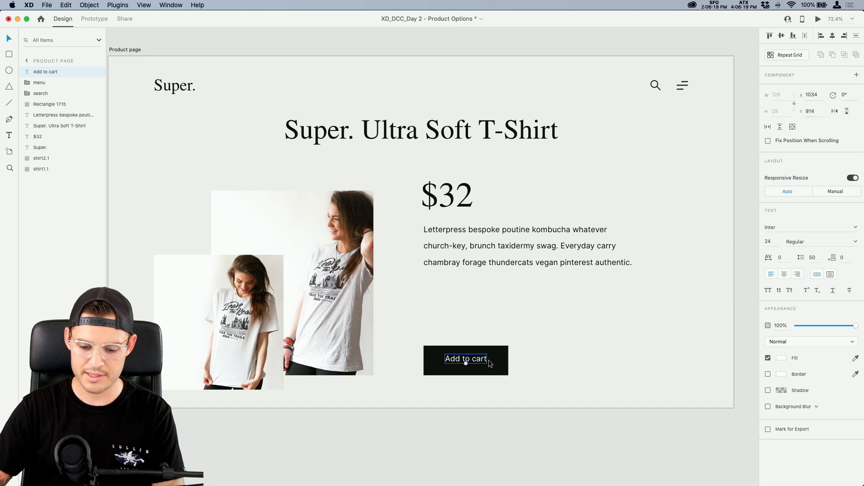
# - Set the font weight of the "Add to cart" label to Medium
pyautogui.click(854, 243)
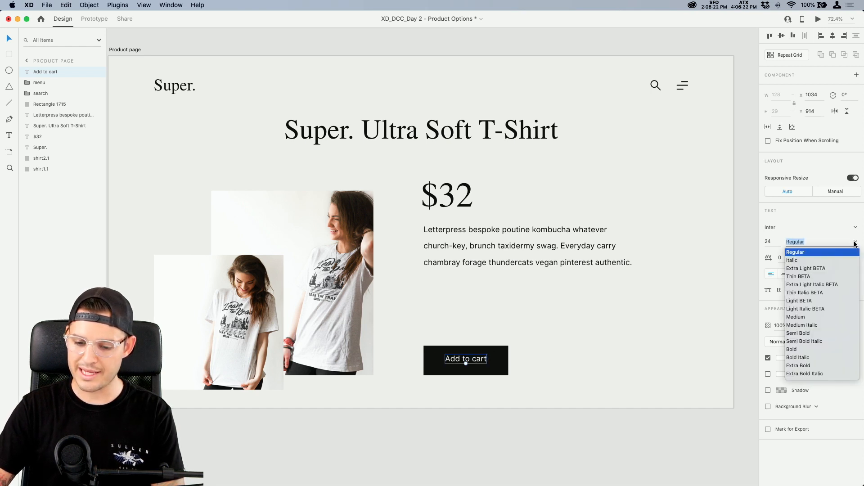
pyautogui.click(525, 269)
pyautogui.click(525, 269)
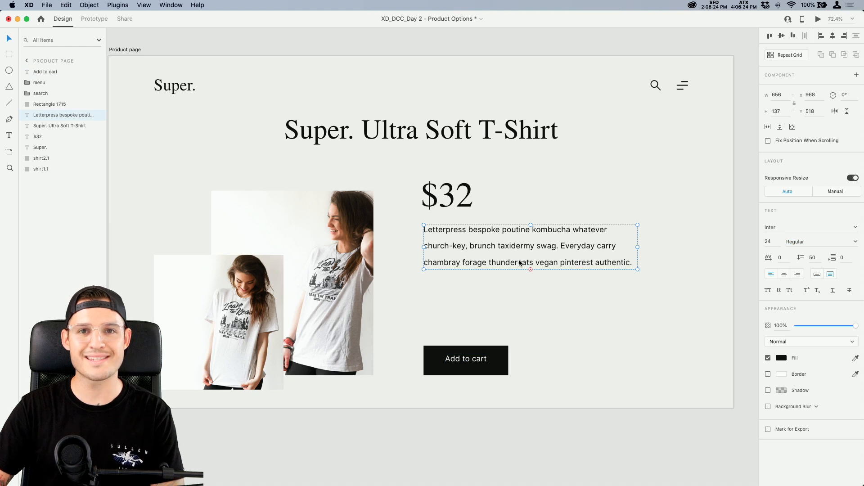
pyautogui.click(469, 140)
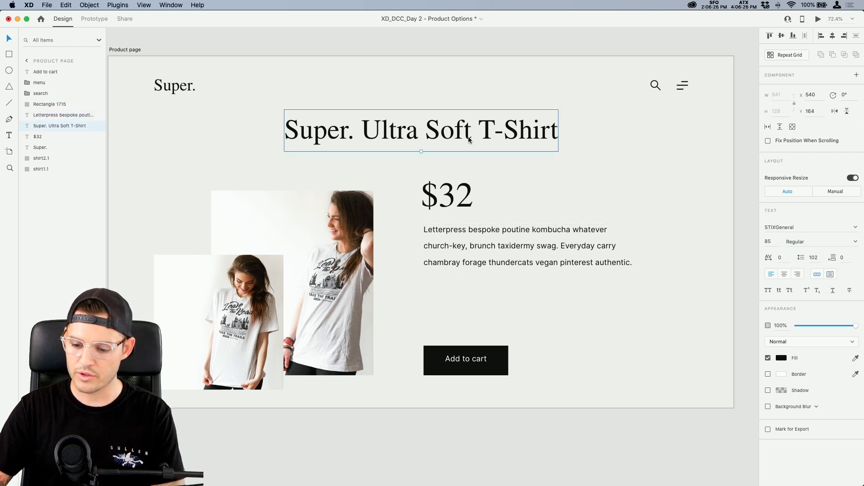
pyautogui.click(466, 363)
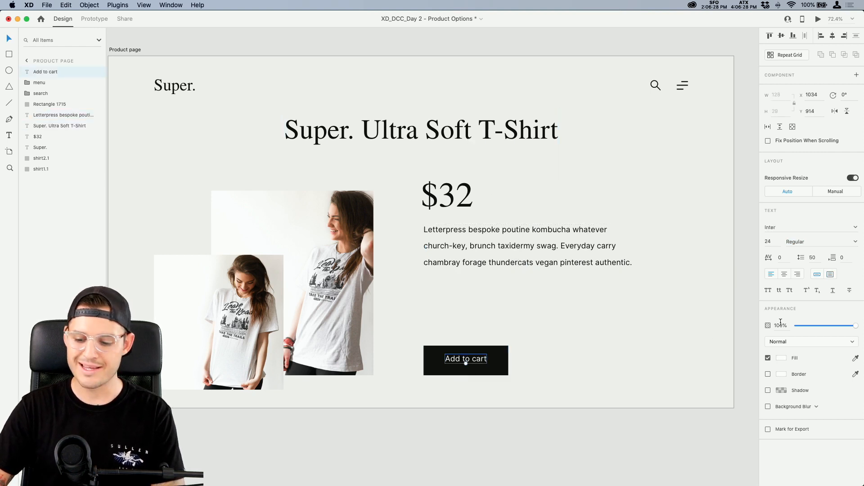
pyautogui.click(850, 244)
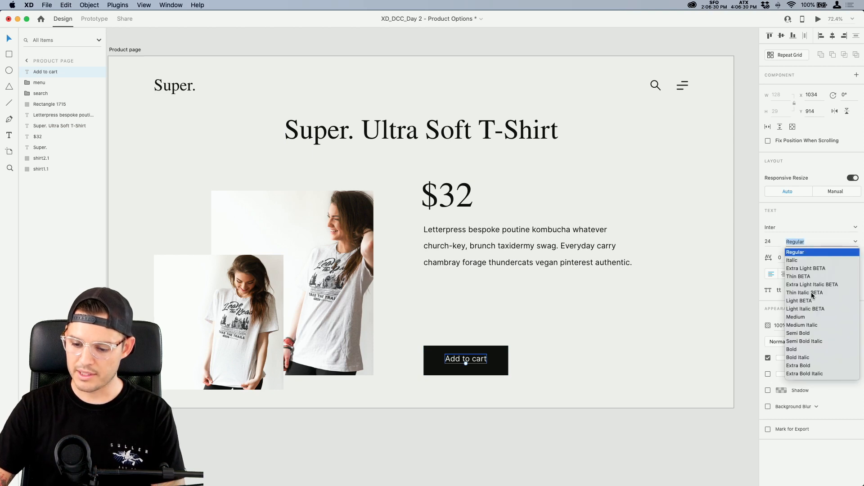
pyautogui.click(804, 318)
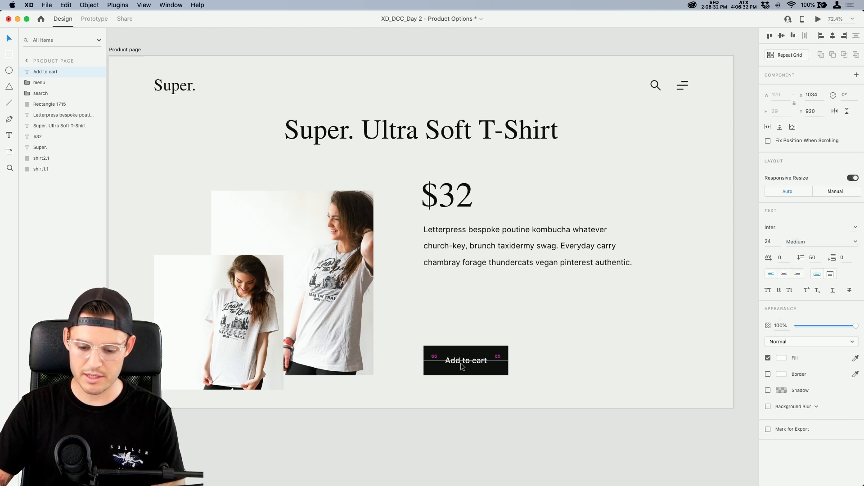
# - Enlarge the "Add to cart" label to font size 27 and widen the black button evenly on both sides to 320
pyautogui.press('super+equal')
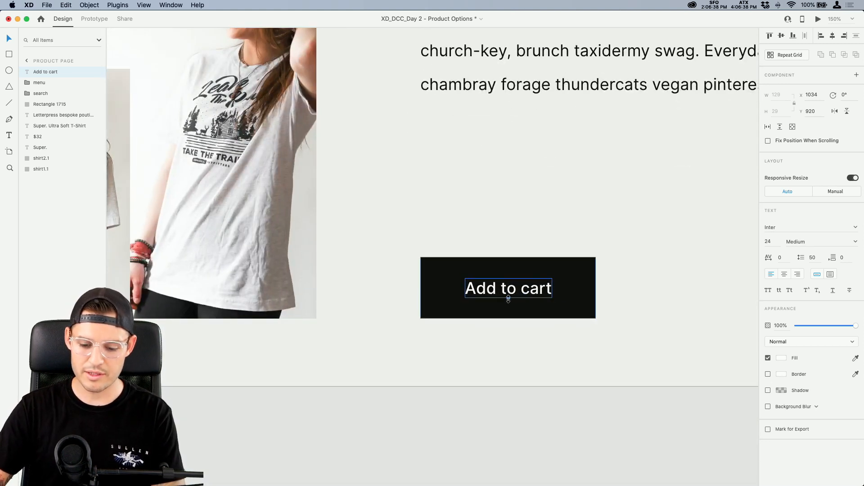
pyautogui.moveTo(508, 297); pyautogui.dragTo(508, 300)
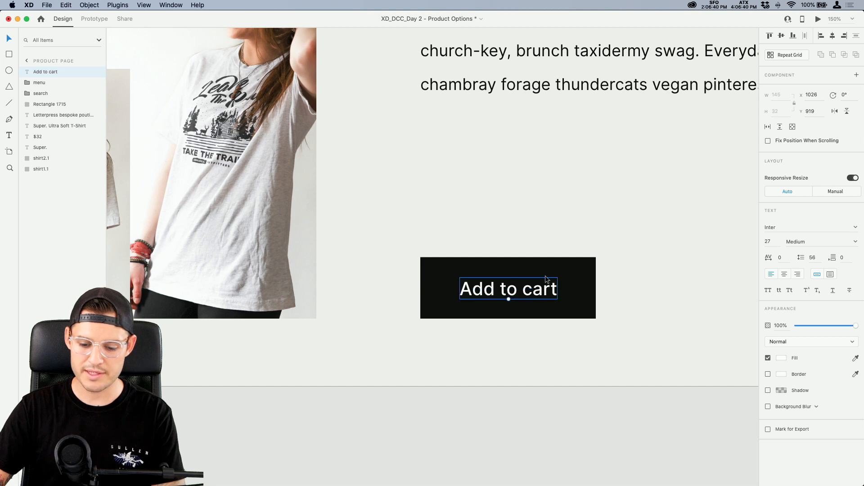
pyautogui.click(558, 269)
pyautogui.moveTo(597, 287); pyautogui.dragTo(616, 287)
# - Group the black rectangle with its "Add to cart" label and name the group "button"
pyautogui.keyDown('shift'); pyautogui.click(494, 292); pyautogui.keyUp('shift')
pyautogui.press('super+g')
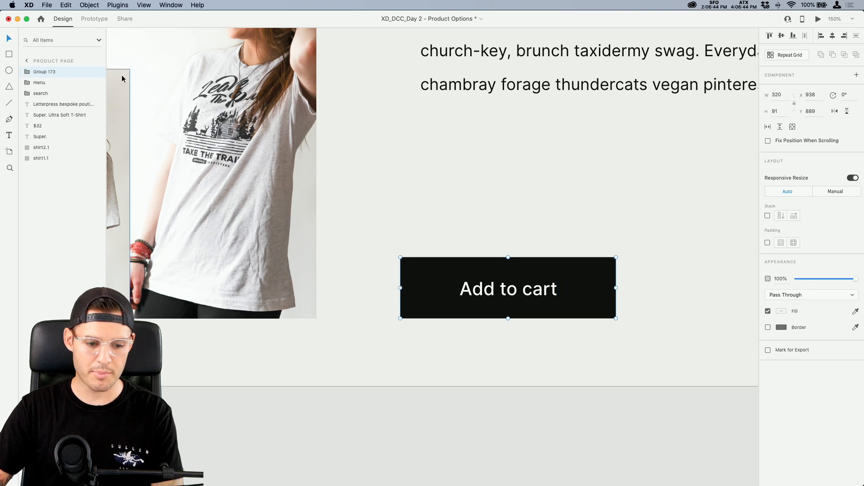
pyautogui.doubleClick(47, 72)
pyautogui.write('button')
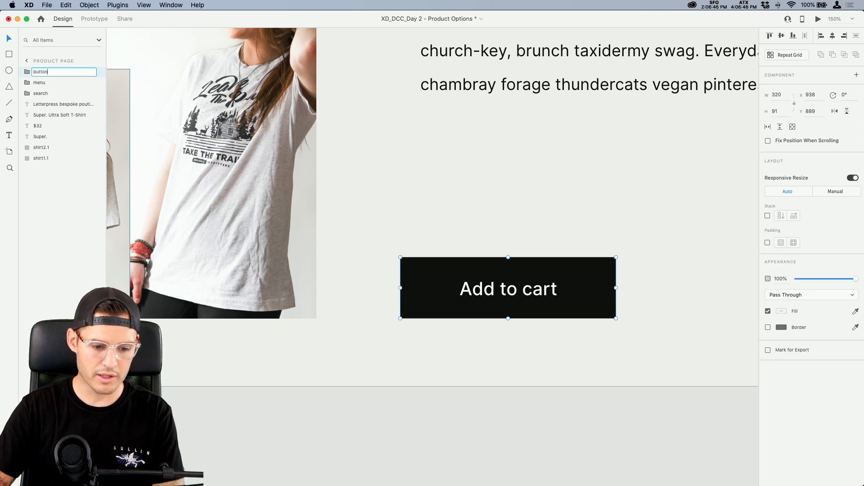
pyautogui.press('Return')
# - Enable padding on the button group, with 30 above and below the label and 75 on each side
pyautogui.click(768, 243)
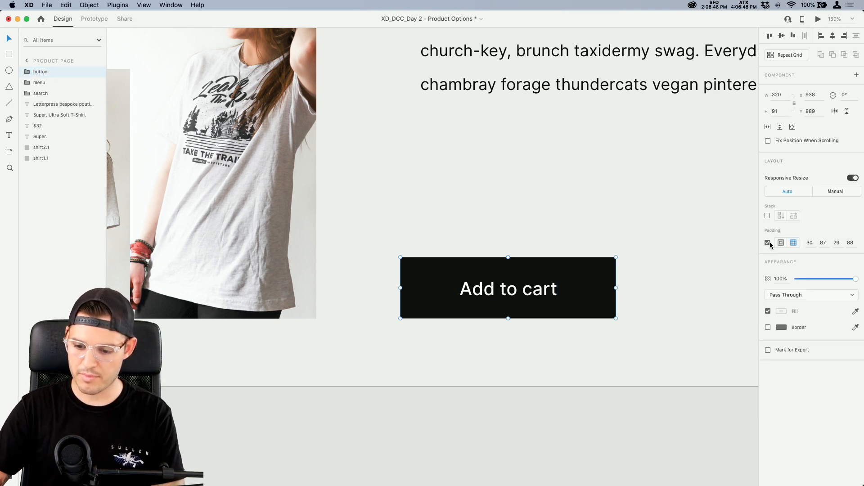
pyautogui.click(782, 243)
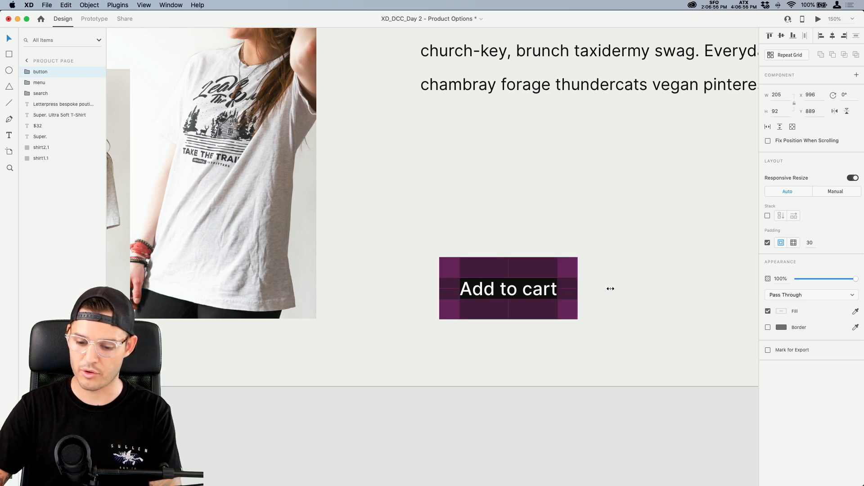
pyautogui.moveTo(562, 290); pyautogui.dragTo(592, 289)
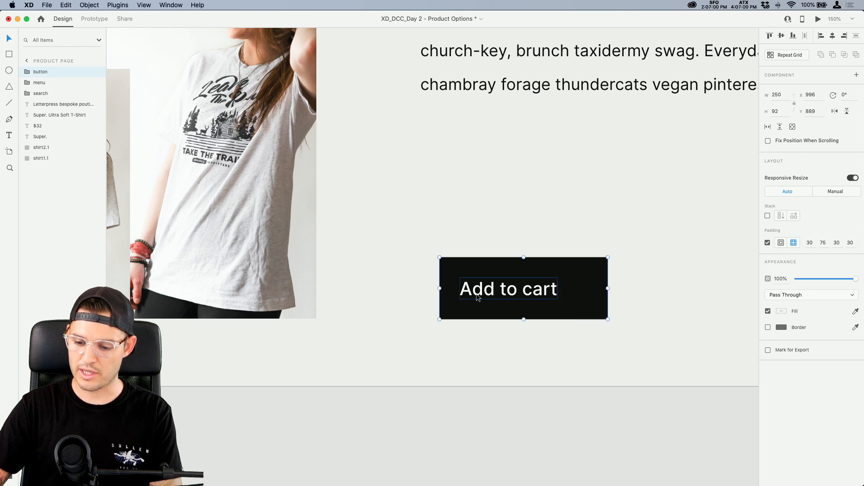
pyautogui.moveTo(448, 292); pyautogui.dragTo(416, 296)
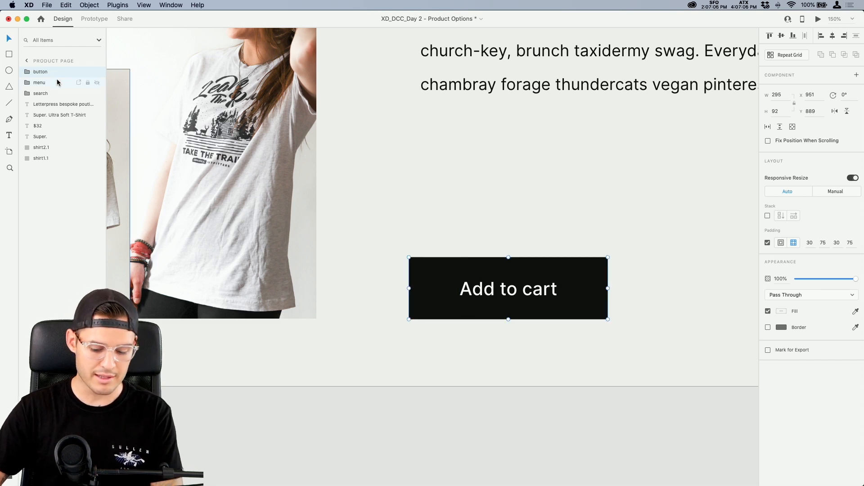
# - Turn the button group into a component
pyautogui.press('super+k')
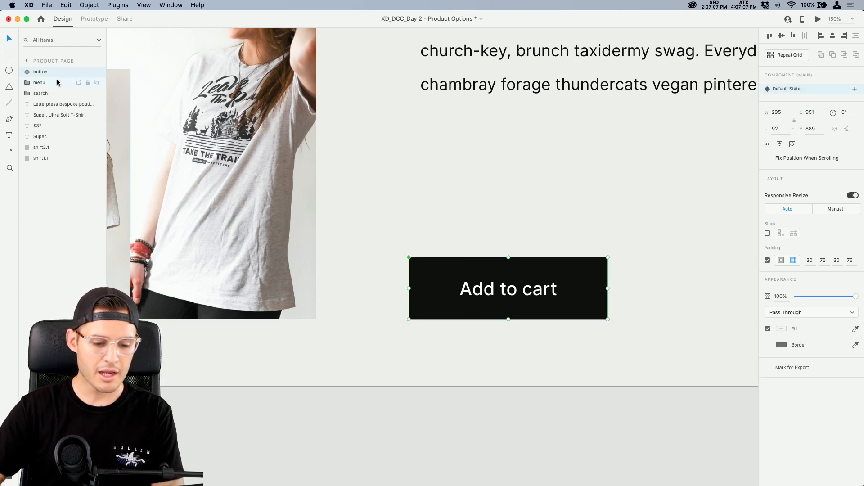
pyautogui.press('super+minus')
pyautogui.click(579, 378)
pyautogui.hscroll(2, 558, 331)
pyautogui.scroll(1, 558, 332)
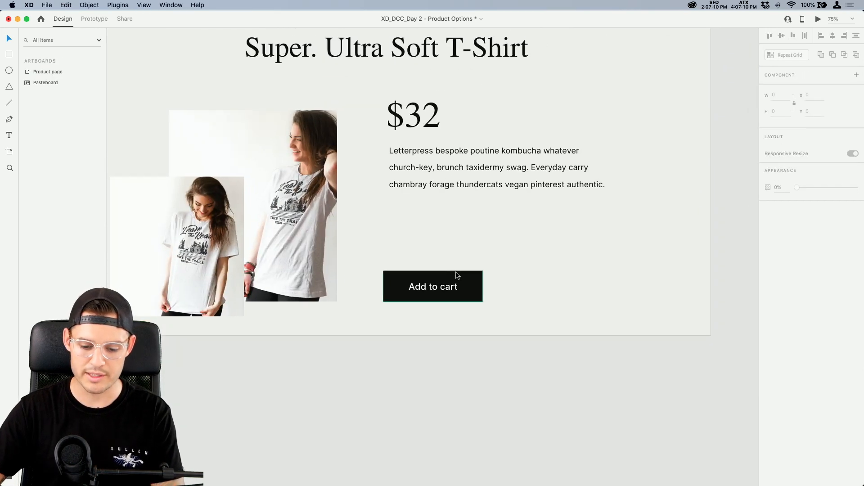
# - Left-align the button, the description and the $32 price, and move them together to X 960
pyautogui.press('super+plus')
pyautogui.moveTo(452, 200); pyautogui.dragTo(489, 250)
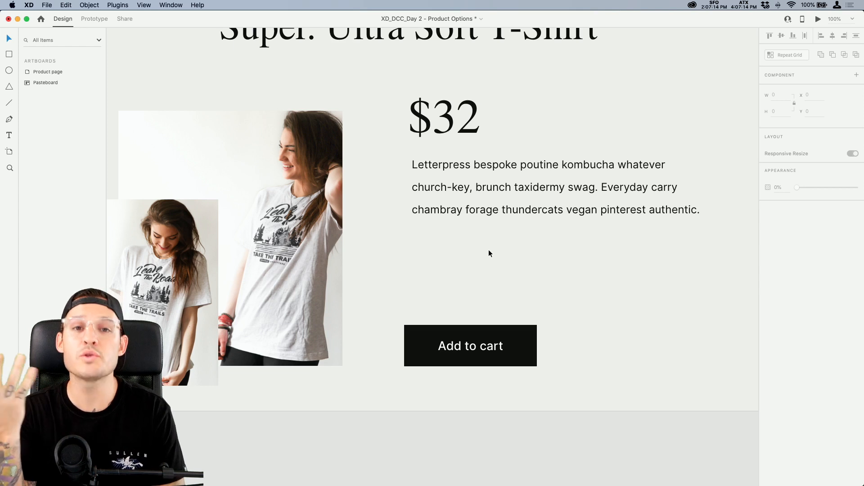
pyautogui.press('e')
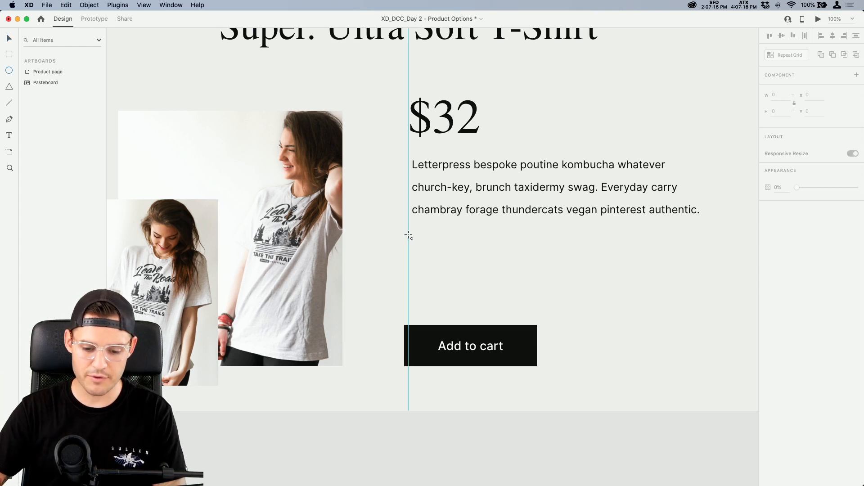
pyautogui.press('v')
pyautogui.click(454, 327)
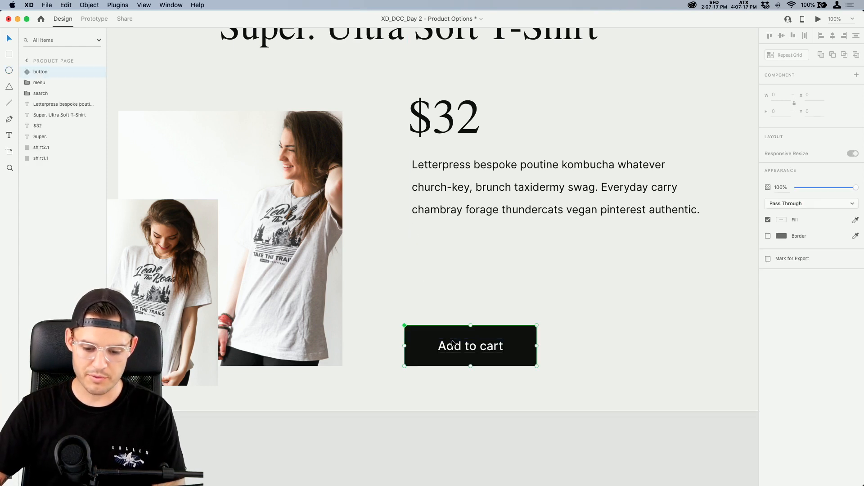
pyautogui.keyDown('shift'); pyautogui.click(469, 193); pyautogui.keyUp('shift')
pyautogui.keyDown('shift'); pyautogui.click(443, 125); pyautogui.keyUp('shift')
pyautogui.press('super+shift+Left')
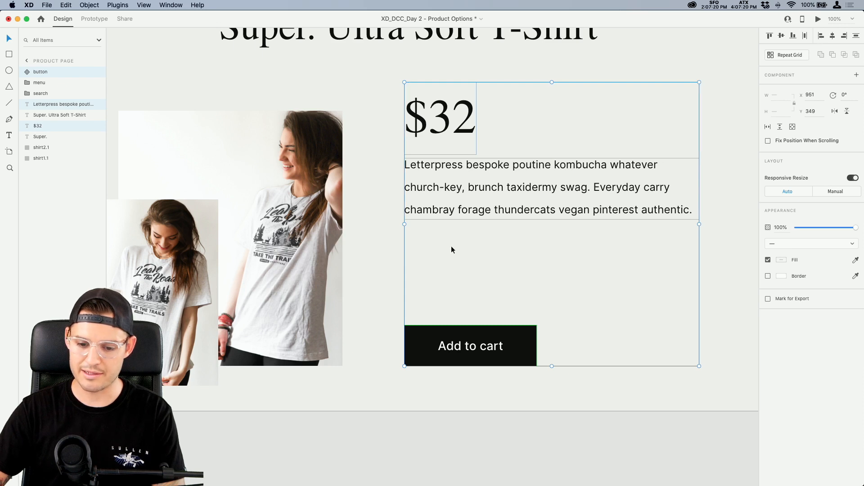
pyautogui.moveTo(429, 216); pyautogui.dragTo(432, 216)
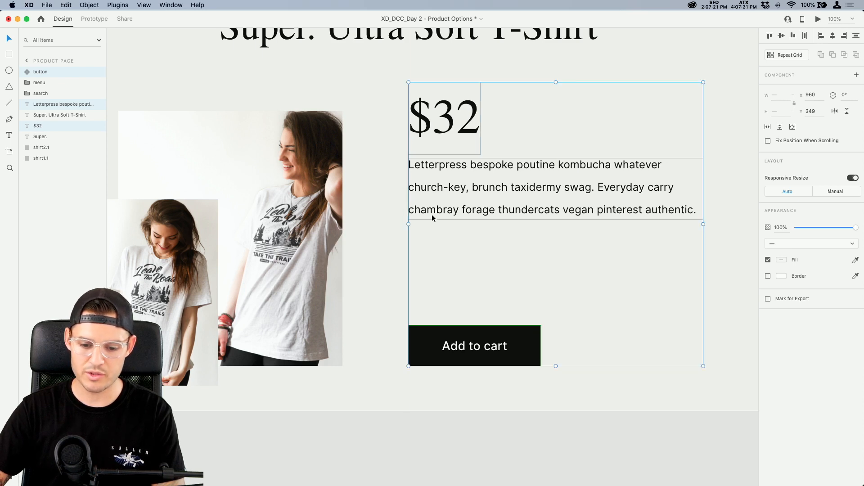
pyautogui.click(458, 415)
# - Draw a circle 76 by 76 between the description and the Add to cart button, flush with their left edge
pyautogui.click(455, 354)
pyautogui.press('e')
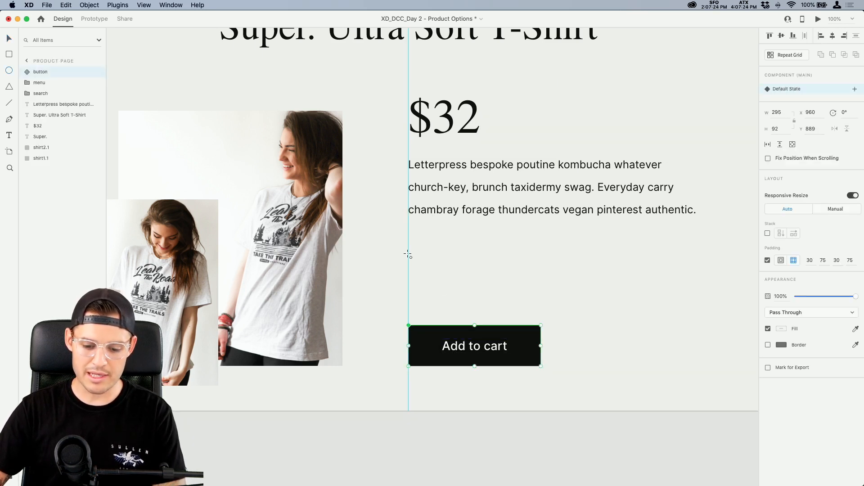
pyautogui.moveTo(409, 254); pyautogui.dragTo(443, 292)
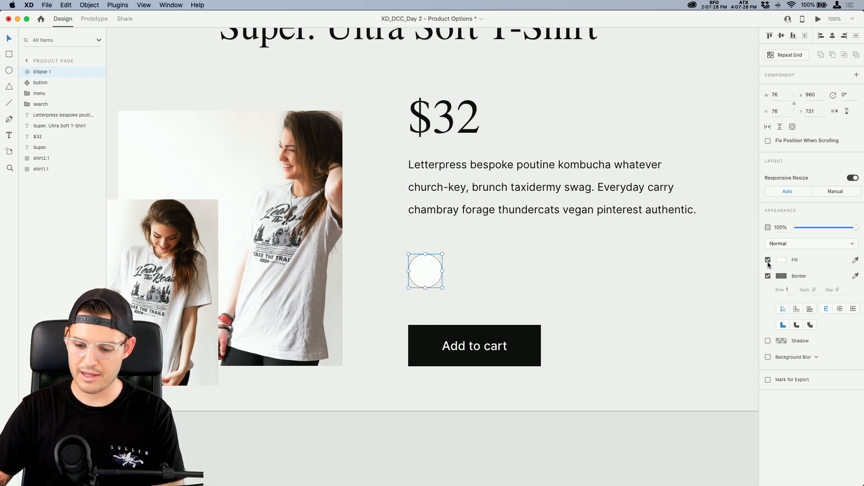
# - Remove the circle's fill and give it a black #000000 border of size 2
pyautogui.click(768, 260)
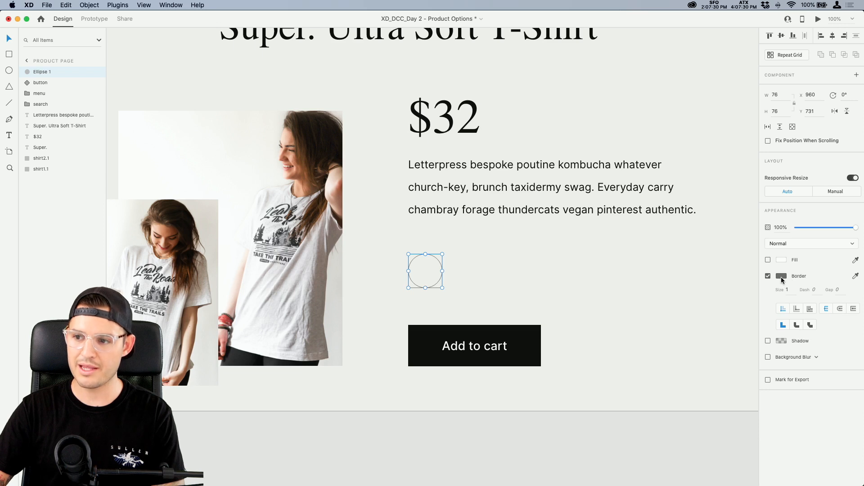
pyautogui.click(781, 277)
pyautogui.moveTo(718, 272); pyautogui.dragTo(615, 343)
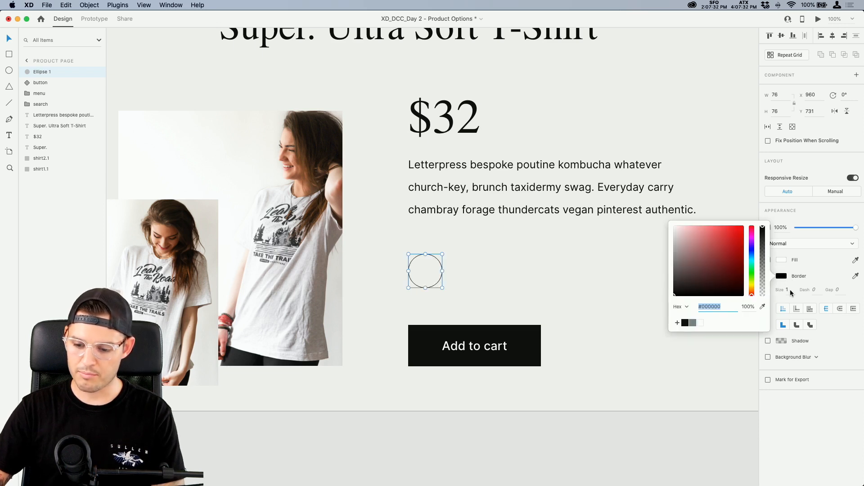
pyautogui.press('Escape')
pyautogui.click(463, 432)
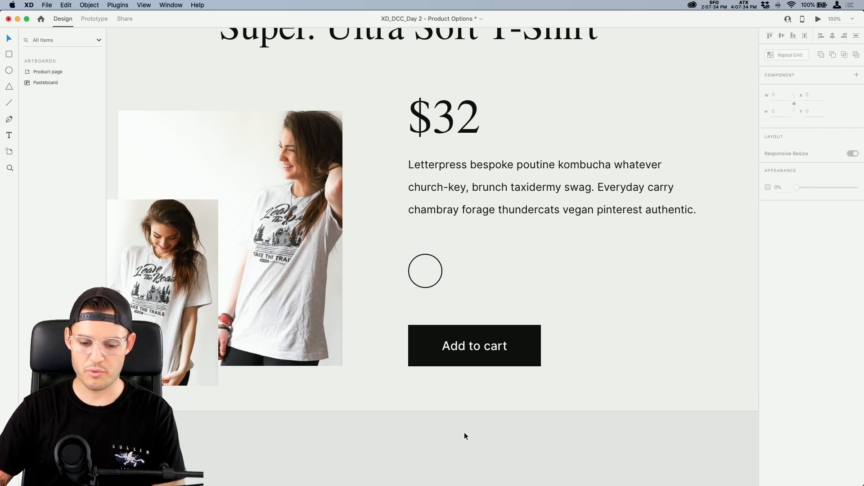
# - Duplicate the $32 price text down over the circle and replace the copy's text with "s"
pyautogui.press('super+plus')
pyautogui.moveTo(464, 432); pyautogui.dragTo(464, 373)
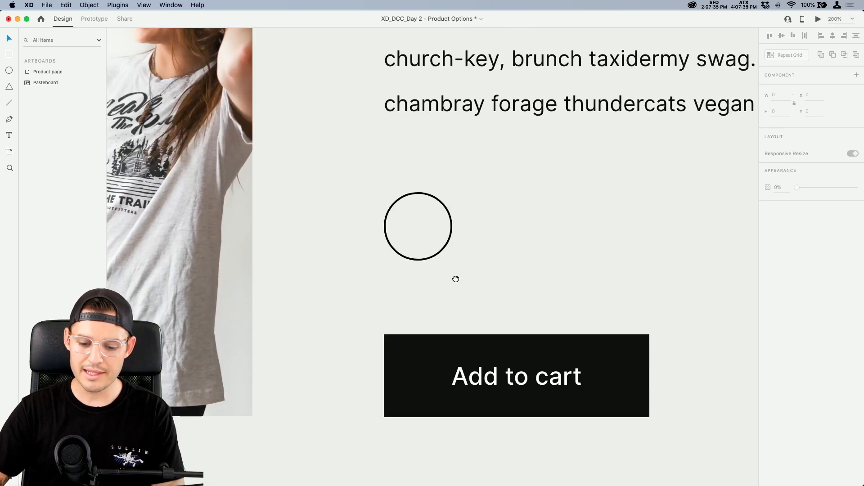
pyautogui.click(433, 258)
pyautogui.moveTo(501, 193); pyautogui.dragTo(515, 297)
pyautogui.click(497, 92)
pyautogui.moveTo(497, 92); pyautogui.dragTo(441, 416)
pyautogui.doubleClick(446, 377)
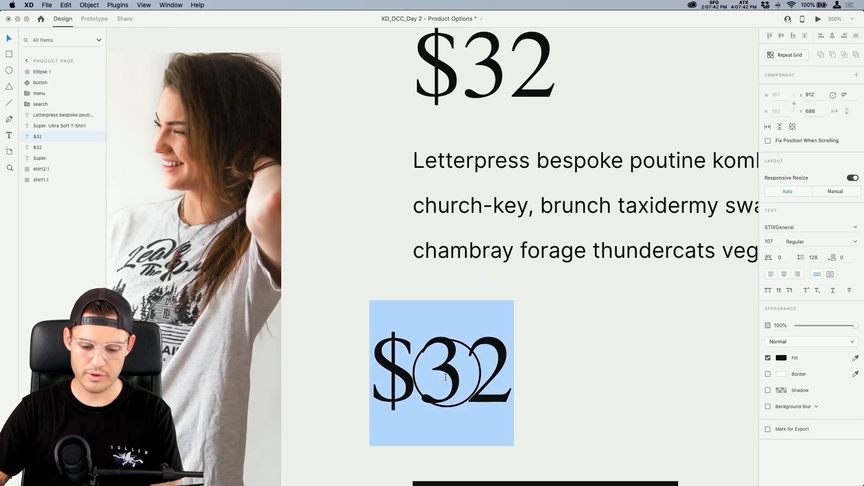
pyautogui.write('s')
pyautogui.press('Escape')
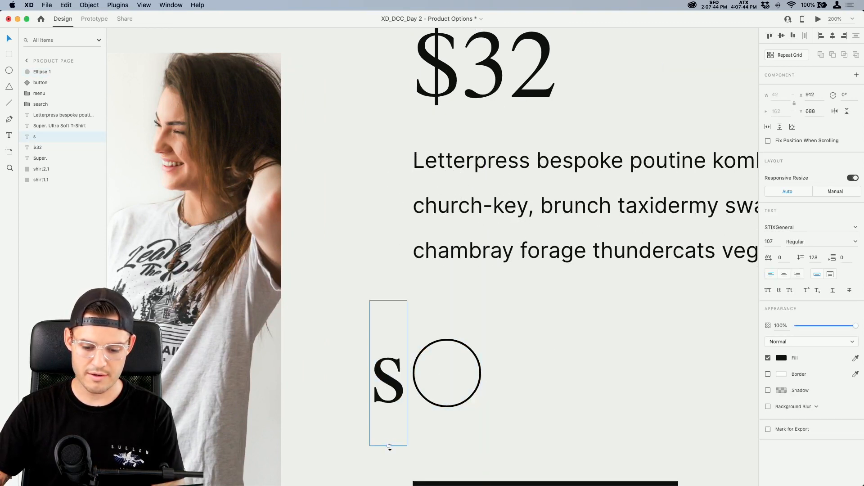
# - Scale the "s" down to font size 60 and centre it inside the circle
pyautogui.moveTo(391, 446); pyautogui.dragTo(393, 380)
pyautogui.moveTo(390, 346); pyautogui.dragTo(449, 373)
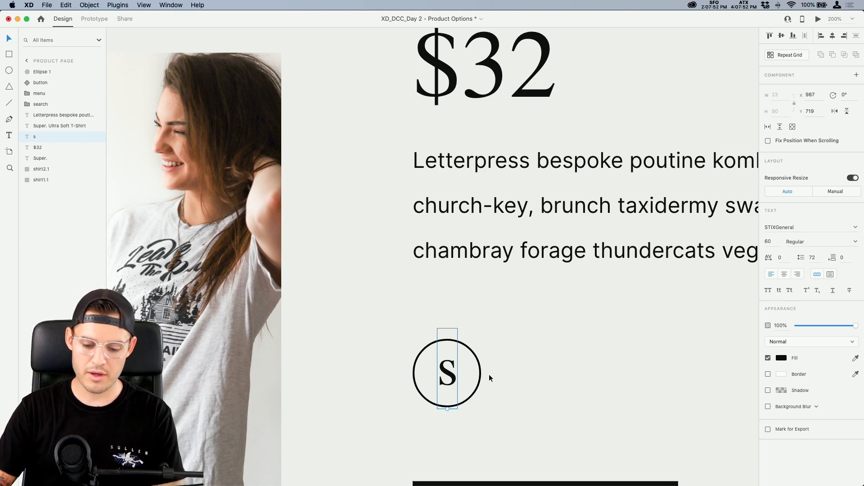
pyautogui.press('Up')
pyautogui.press('Down')
# - Group the "s" with its circle and name the group "size"
pyautogui.keyDown('shift'); pyautogui.click(480, 370); pyautogui.keyUp('shift')
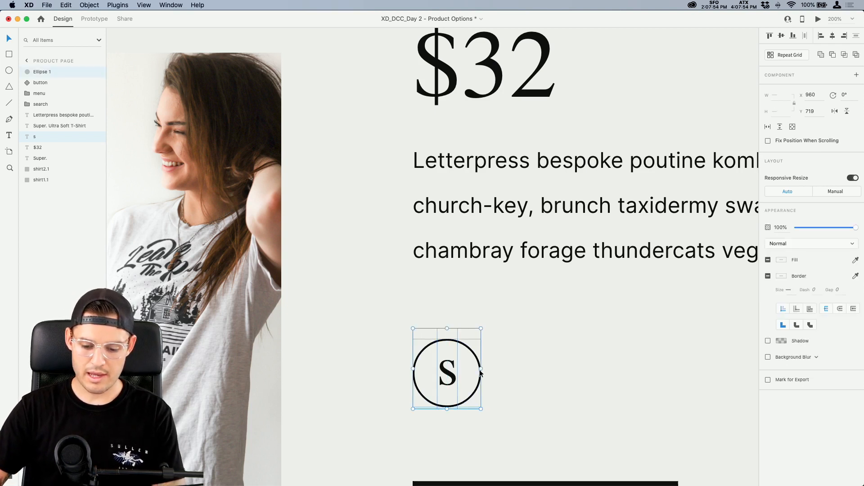
pyautogui.press('super+g')
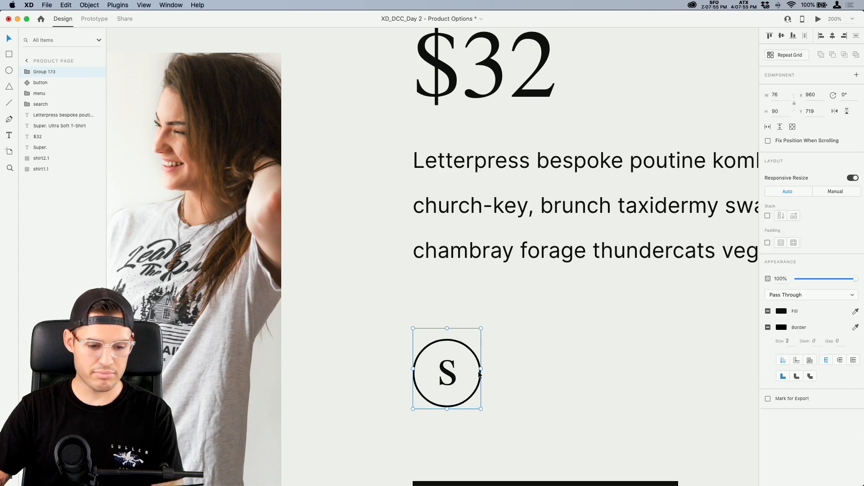
pyautogui.doubleClick(43, 72)
pyautogui.write('size')
pyautogui.press('Return')
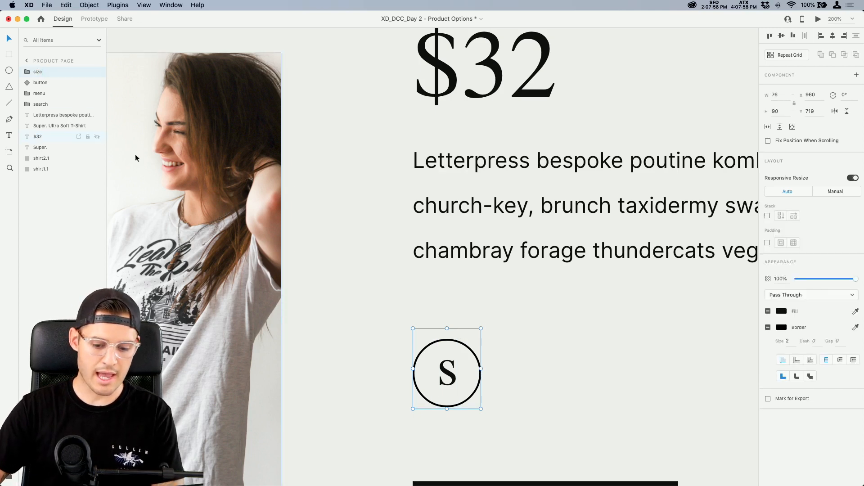
# - Duplicate the size group beside the original at X 1062 and change the copy's letter to "m"
pyautogui.scroll(-5, 459, 276)
pyautogui.moveTo(382, 283); pyautogui.dragTo(474, 286)
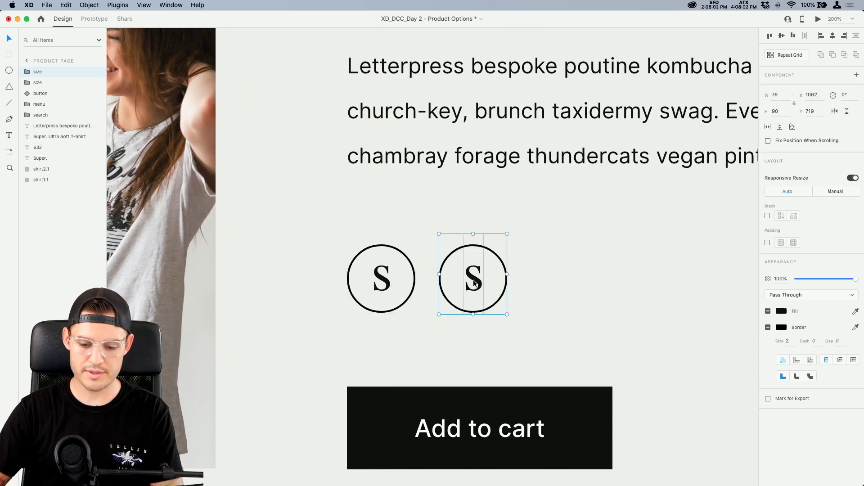
pyautogui.click(414, 313)
pyautogui.doubleClick(473, 279)
pyautogui.doubleClick(473, 279)
pyautogui.write('m')
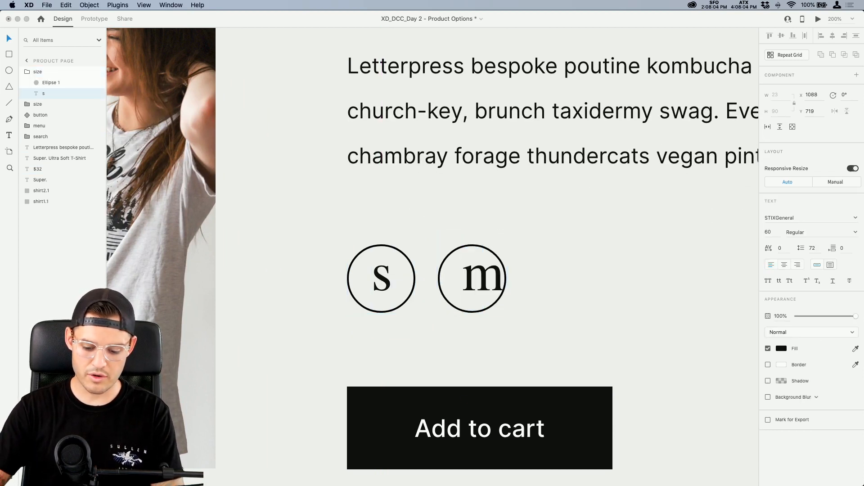
pyautogui.click(557, 260)
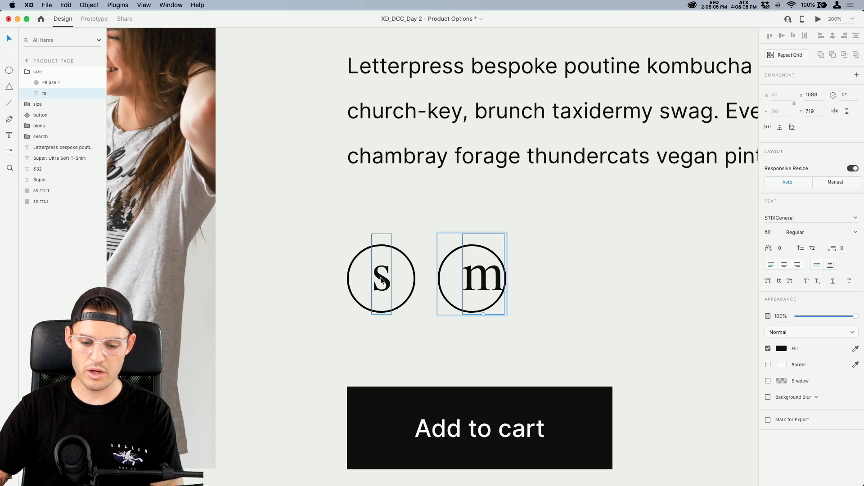
# - Try a capital "M" as the letter in the second circle
pyautogui.doubleClick(481, 284)
pyautogui.write('M')
pyautogui.press('super+z')
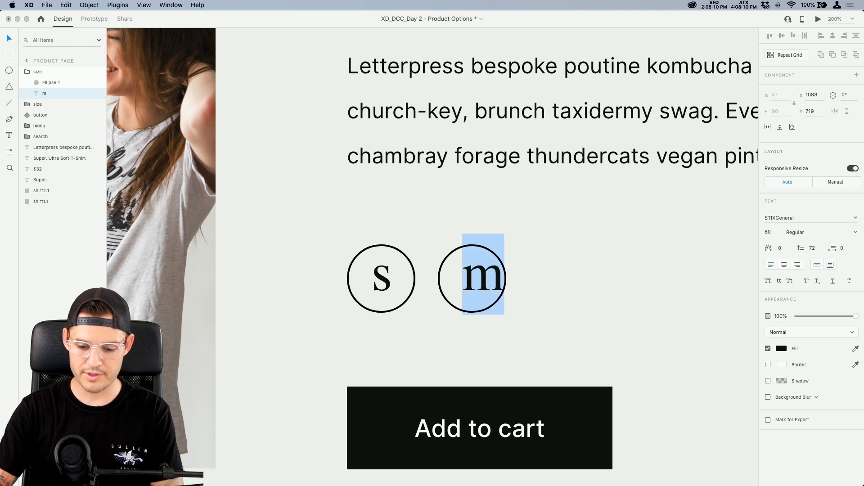
pyautogui.press('Escape')
# - Move the "m" to the middle of its circle and set both size letters to centred text alignment
pyautogui.moveTo(506, 283); pyautogui.dragTo(498, 290)
pyautogui.press('super+shift+c')
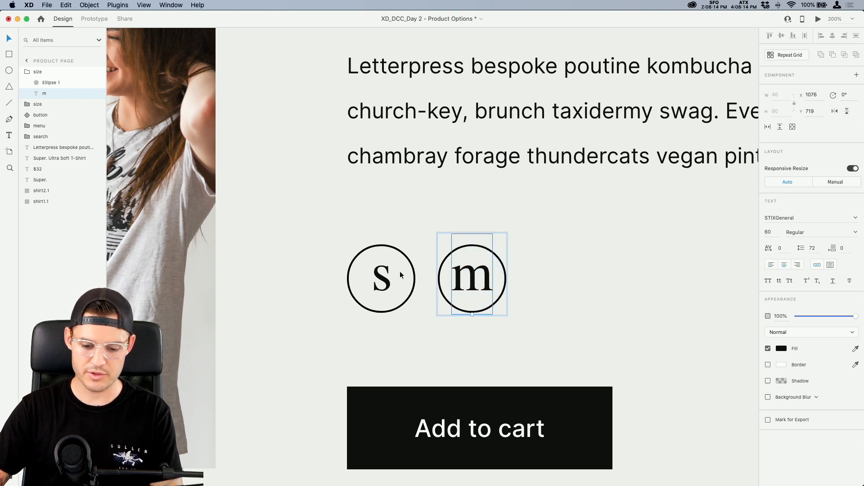
pyautogui.click(391, 275)
pyautogui.press('super+shift+c')
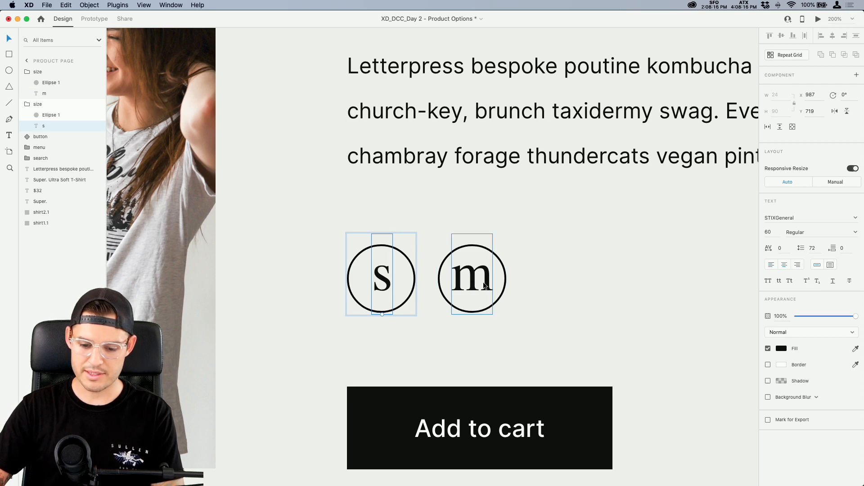
# - Set the font size of both the "s" and "m" letters to 40
pyautogui.keyDown('shift'); pyautogui.click(485, 287); pyautogui.keyUp('shift')
pyautogui.click(768, 232)
pyautogui.write('50')
pyautogui.press('Return')
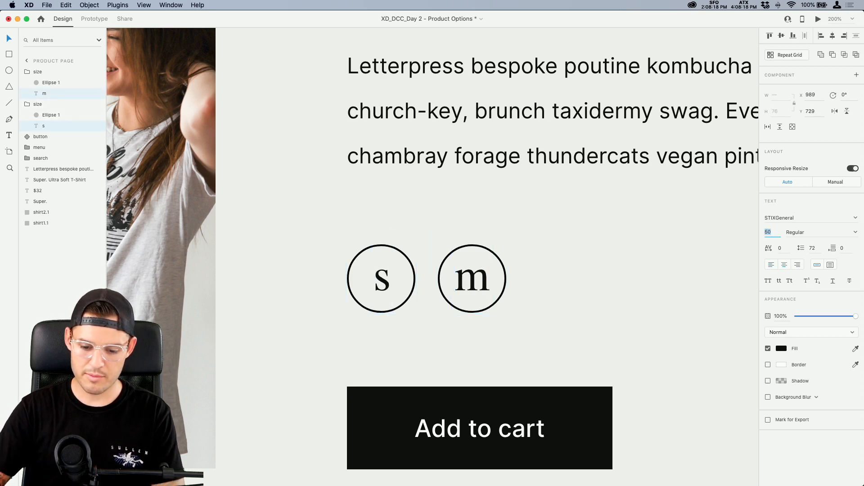
pyautogui.write('40')
pyautogui.press('Return')
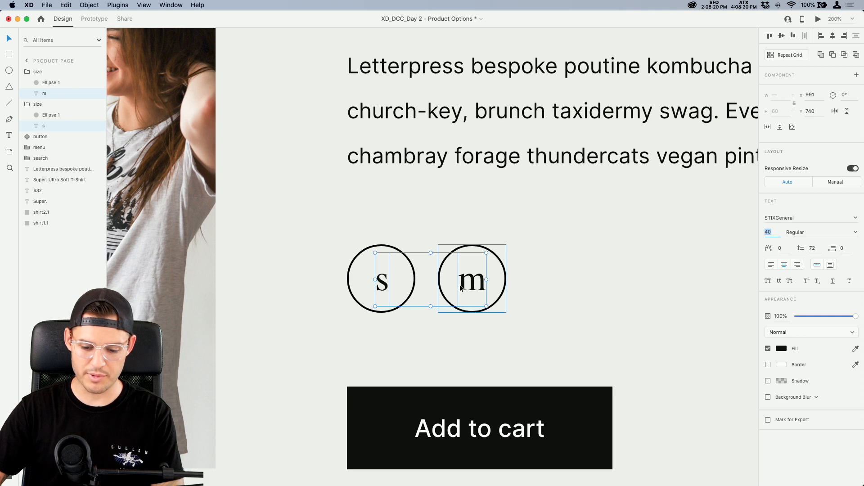
# - Move the "s" and "m" letters up together inside their circles to Y 737
pyautogui.moveTo(469, 285); pyautogui.dragTo(465, 282)
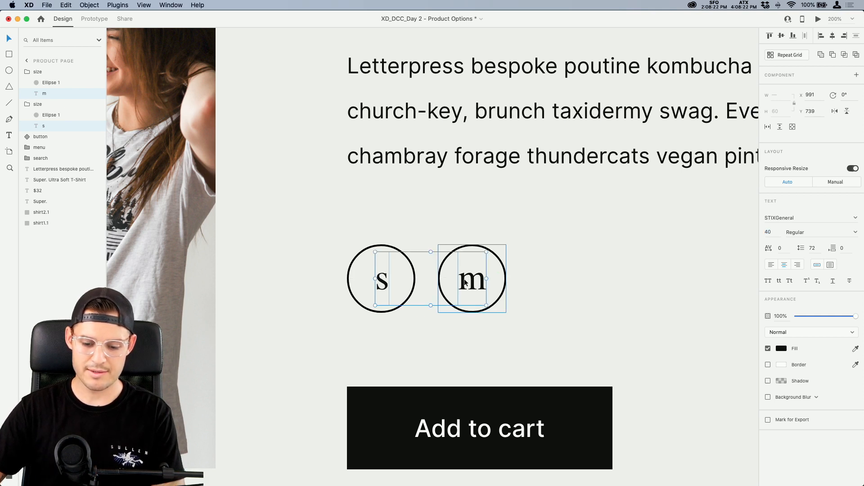
pyautogui.click(743, 285)
pyautogui.doubleClick(478, 270)
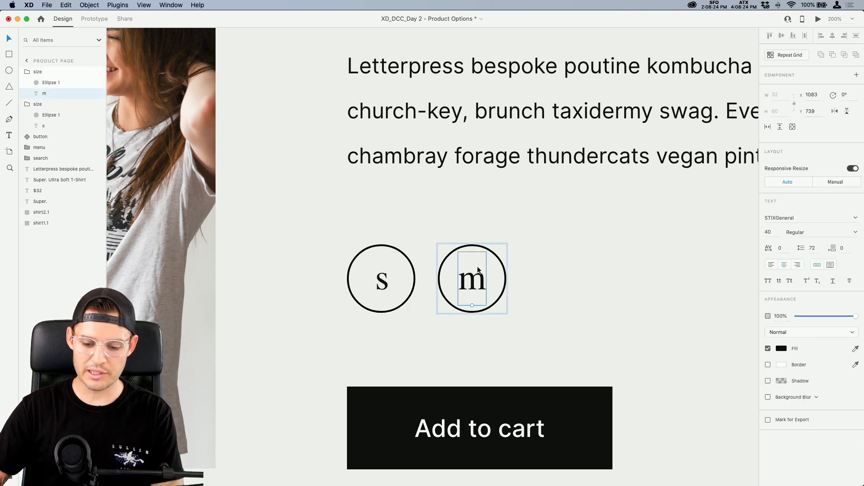
pyautogui.click(554, 265)
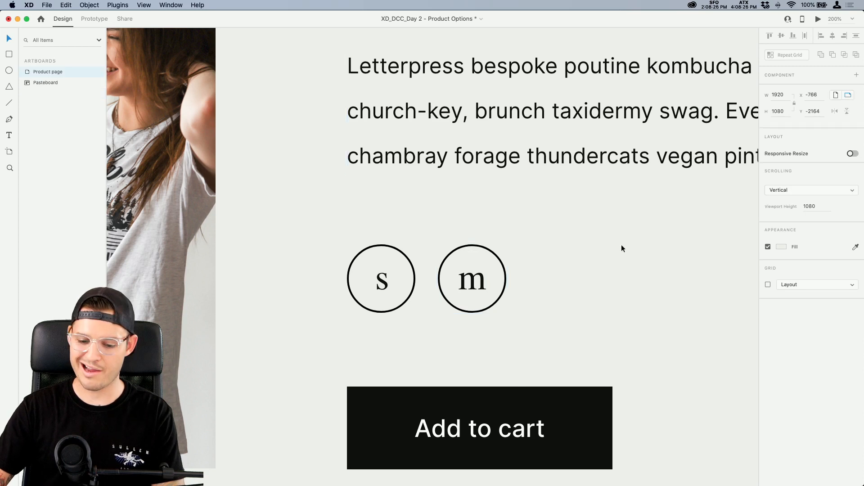
pyautogui.keyDown('super'); pyautogui.click(487, 250); pyautogui.keyUp('super')
pyautogui.keyDown('shift'); pyautogui.click(471, 280); pyautogui.keyUp('shift')
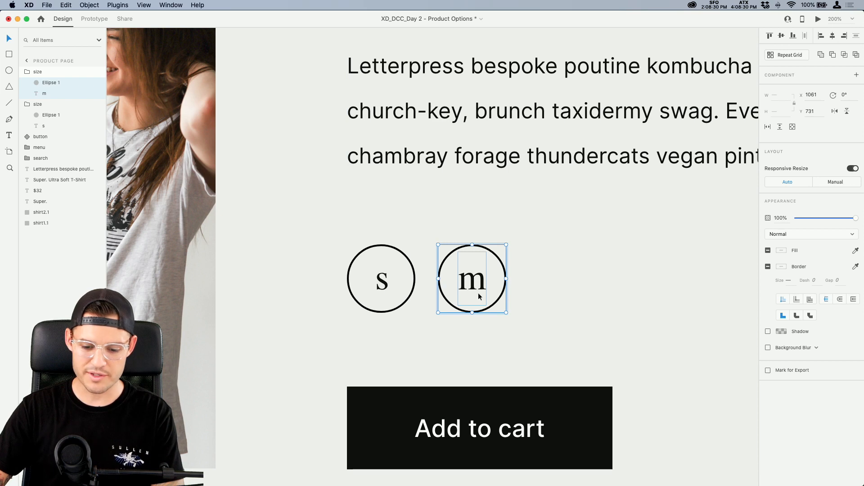
pyautogui.press('Escape')
pyautogui.click(467, 287)
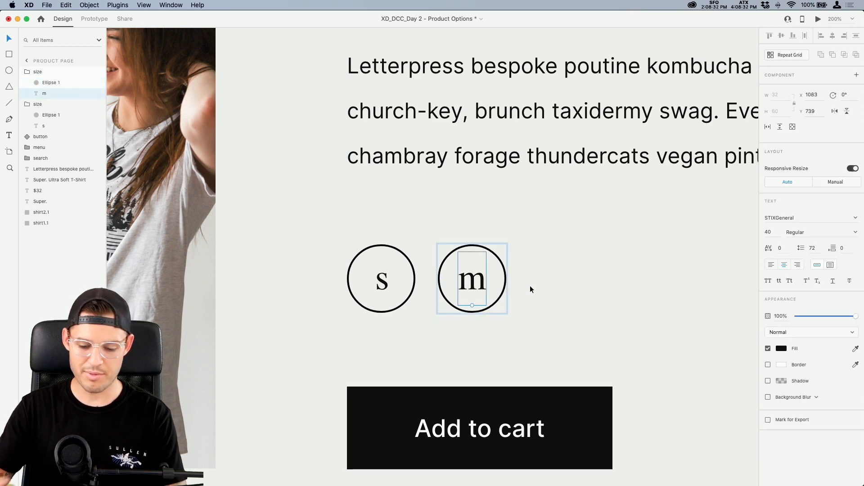
pyautogui.keyDown('shift'); pyautogui.keyDown('super'); pyautogui.click(379, 287); pyautogui.keyUp('super'); pyautogui.keyUp('shift')
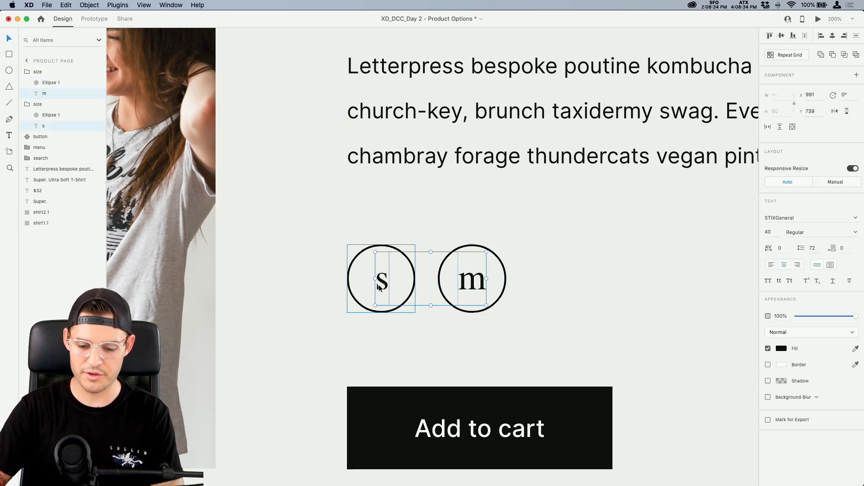
pyautogui.press('Up')
pyautogui.press('Up')
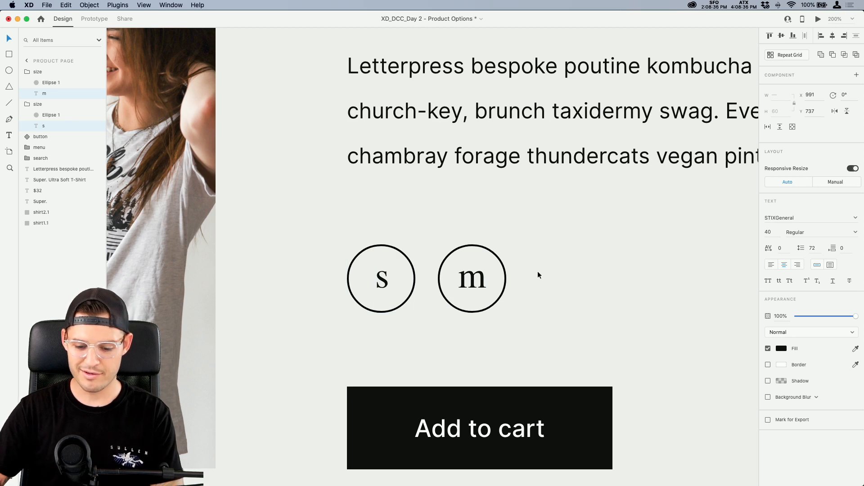
# - Duplicate the "m" size group beside itself as a third circle and change the copy's letter to "l"
pyautogui.click(466, 279)
pyautogui.moveTo(466, 279); pyautogui.dragTo(556, 284)
pyautogui.doubleClick(557, 280)
pyautogui.doubleClick(557, 280)
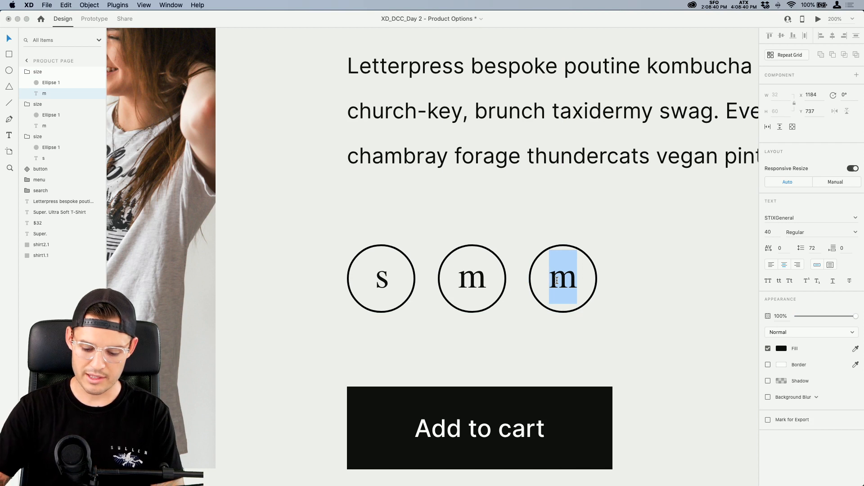
pyautogui.write('l')
pyautogui.press('Escape')
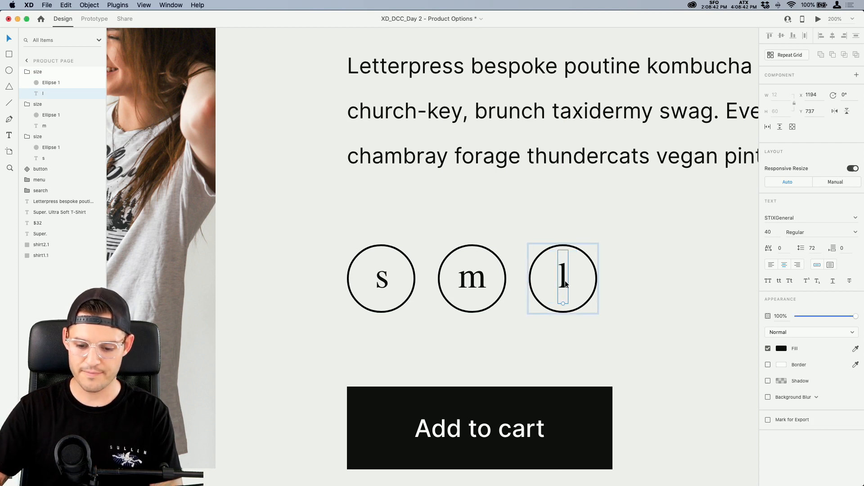
pyautogui.click(631, 276)
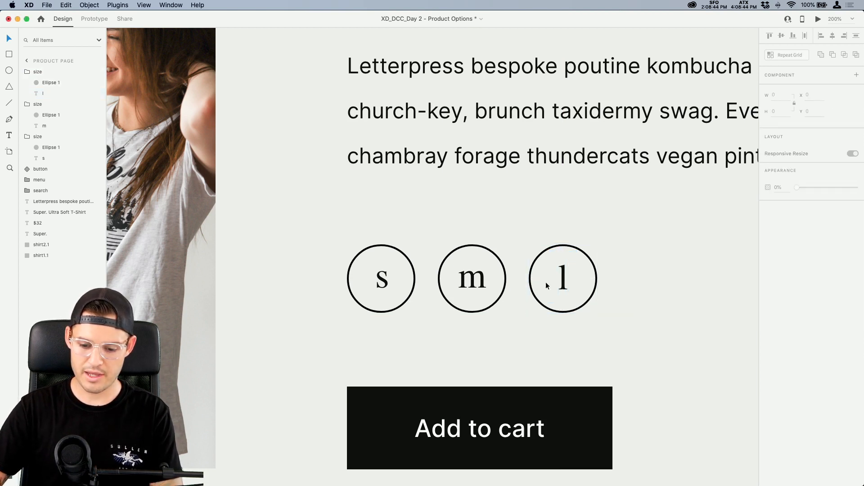
# - Set the font of all three size letters to Inter and make them all uppercase
pyautogui.keyDown('super'); pyautogui.click(563, 284); pyautogui.keyUp('super')
pyautogui.keyDown('shift'); pyautogui.keyDown('super'); pyautogui.click(481, 286); pyautogui.keyUp('super'); pyautogui.keyUp('shift')
pyautogui.keyDown('shift'); pyautogui.keyDown('super'); pyautogui.click(378, 282); pyautogui.keyUp('super'); pyautogui.keyUp('shift')
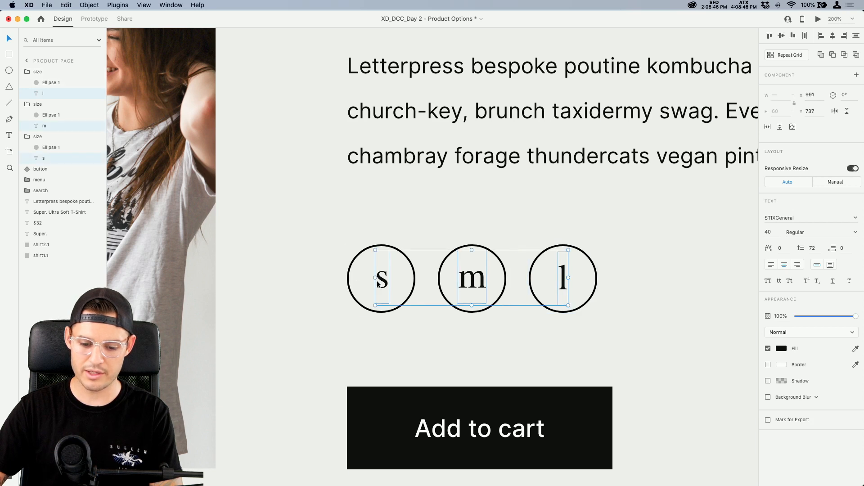
pyautogui.click(837, 225)
pyautogui.write('Inter')
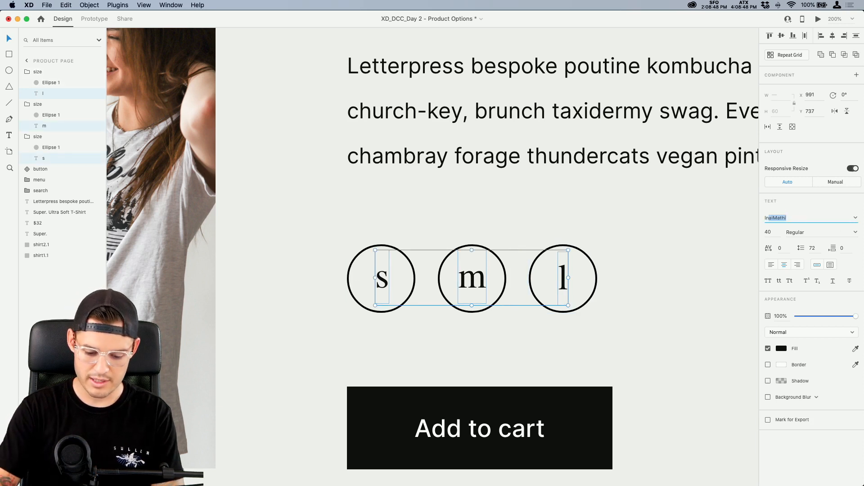
pyautogui.press('Return')
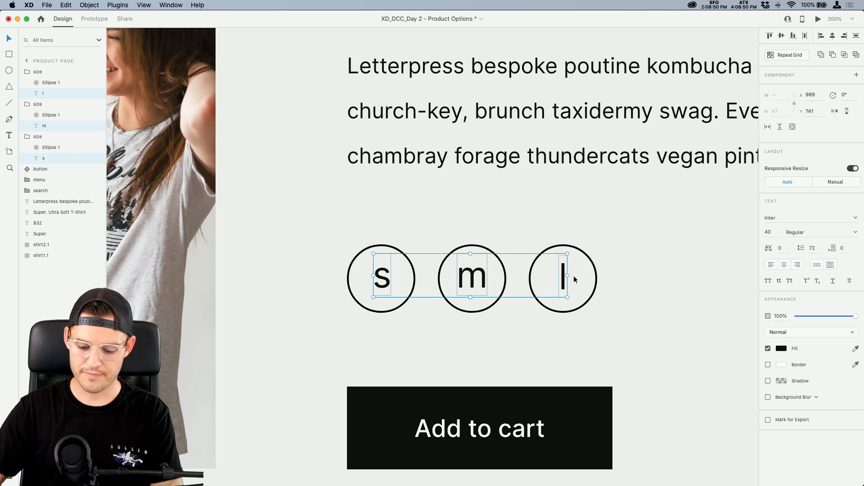
pyautogui.click(768, 280)
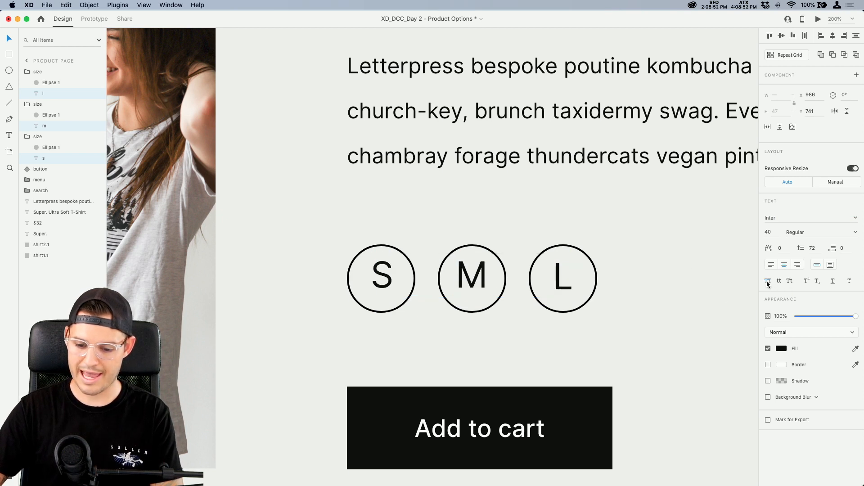
# - Move the three size letters down together to Y 745
pyautogui.press('Down')
pyautogui.press('Down')
pyautogui.press('Down')
pyautogui.press('Down')
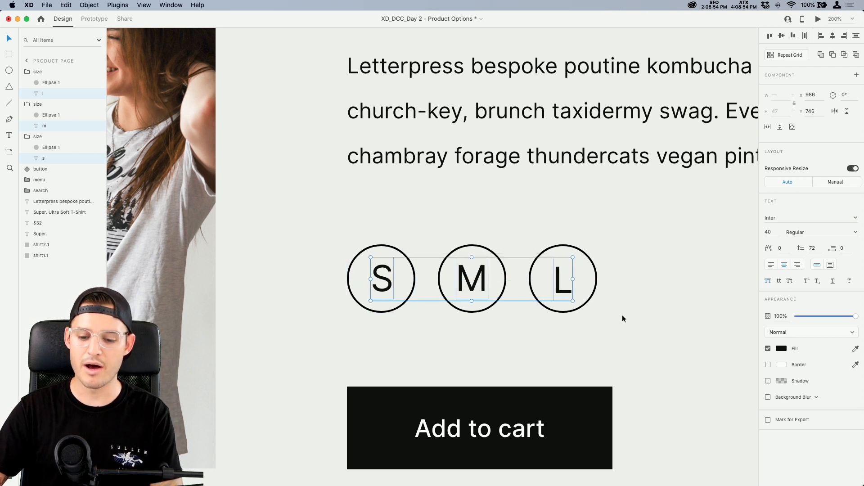
# - Set the three size letters to font size 32 and Medium weight, positioned at Y 749
pyautogui.click(772, 233)
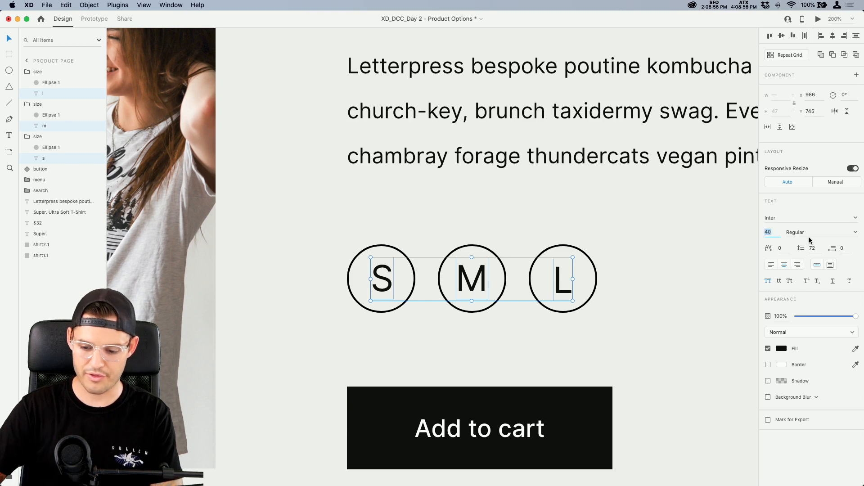
pyautogui.press('Down')
pyautogui.press('Down')
pyautogui.press('Down')
pyautogui.press('Down')
pyautogui.press('Down')
pyautogui.press('Down')
pyautogui.press('Down')
pyautogui.press('Down')
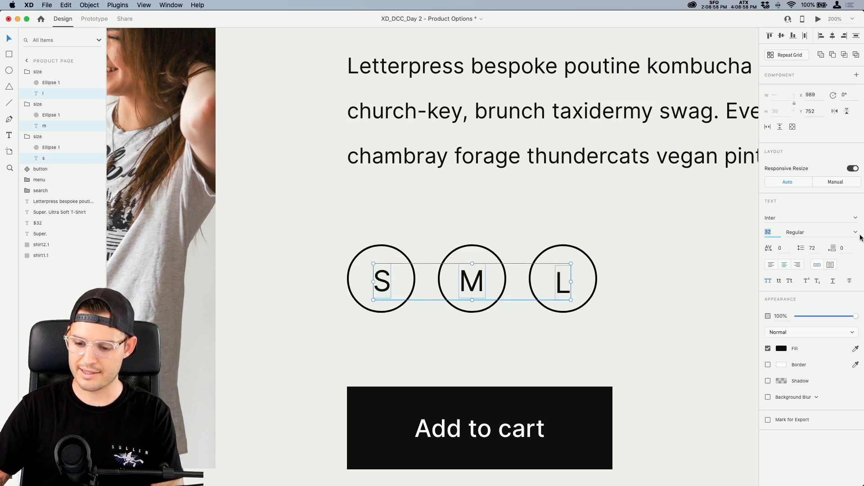
pyautogui.click(855, 233)
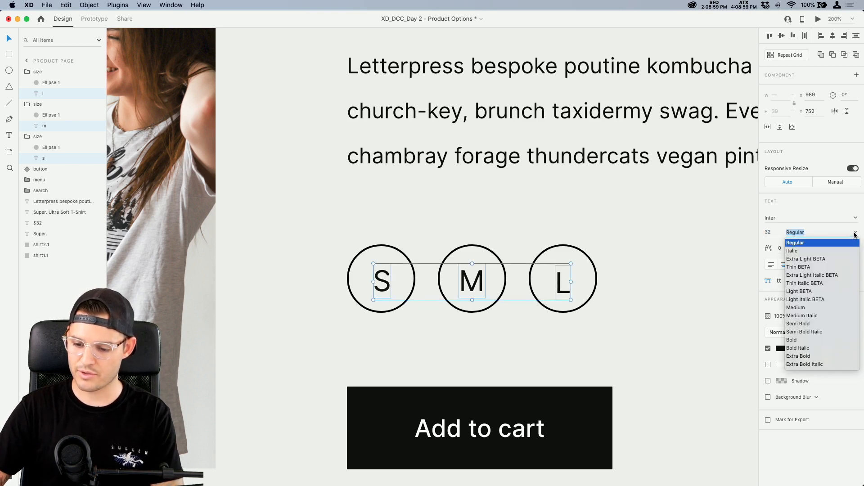
pyautogui.click(800, 308)
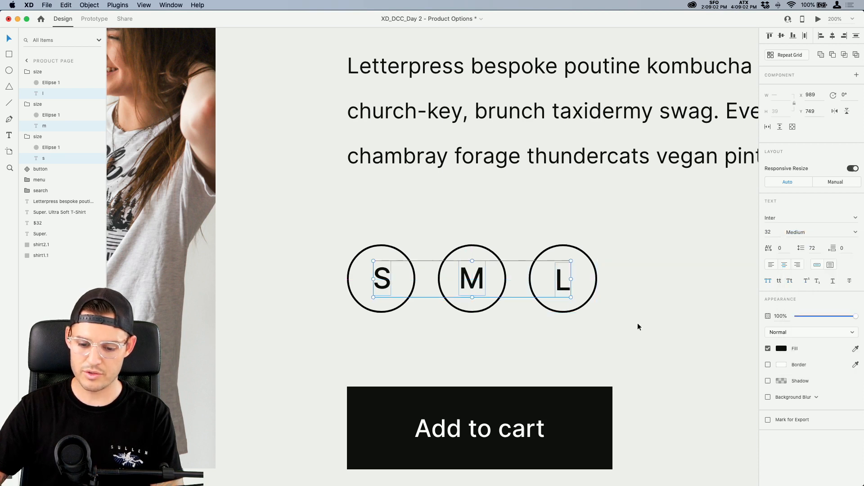
pyautogui.click(622, 312)
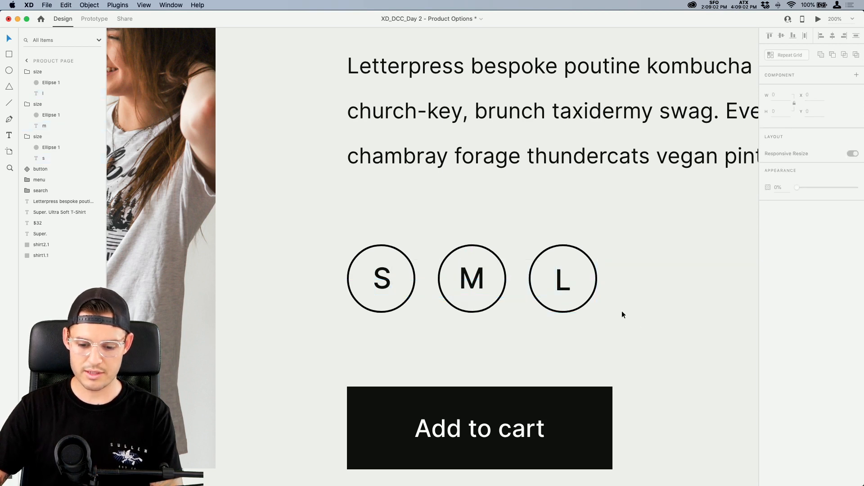
# - Lower the opacity of the circles around M and L to 10%
pyautogui.click(488, 252)
pyautogui.doubleClick(482, 250)
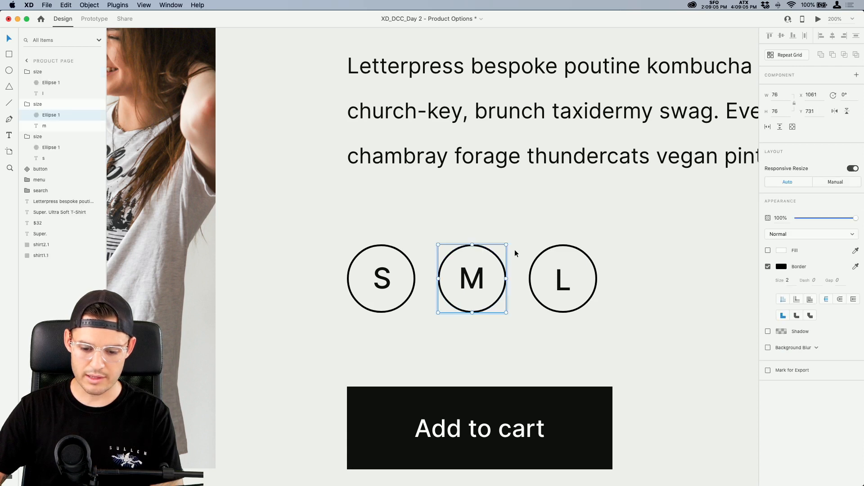
pyautogui.keyDown('shift'); pyautogui.click(565, 248); pyautogui.keyUp('shift')
pyautogui.click(817, 218)
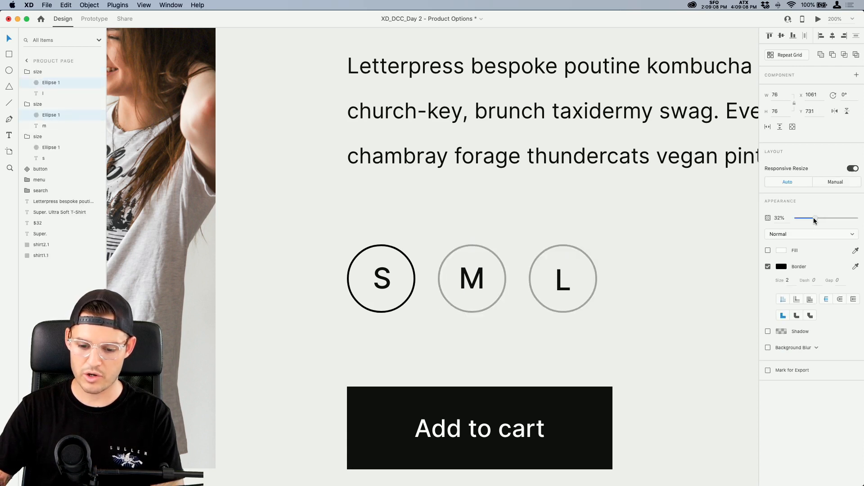
pyautogui.moveTo(814, 219); pyautogui.dragTo(806, 219)
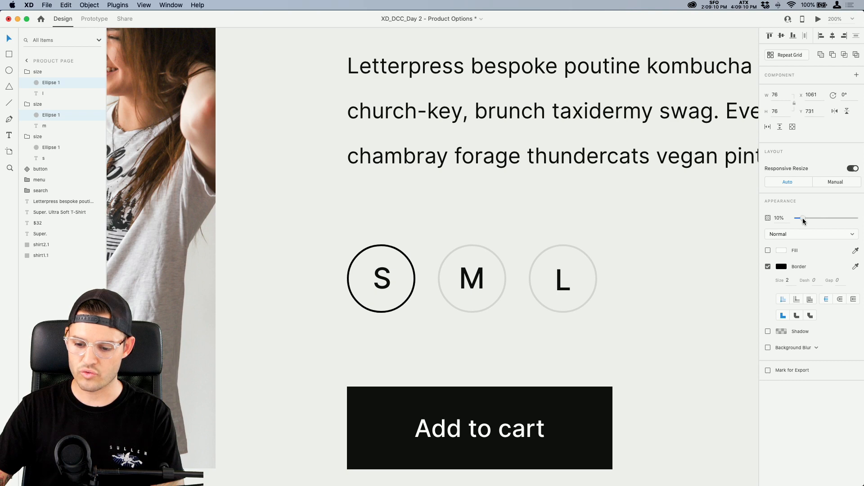
pyautogui.click(671, 250)
# - Scale the three size groups down together so that each circle is about 67 px wide
pyautogui.press('super+minus')
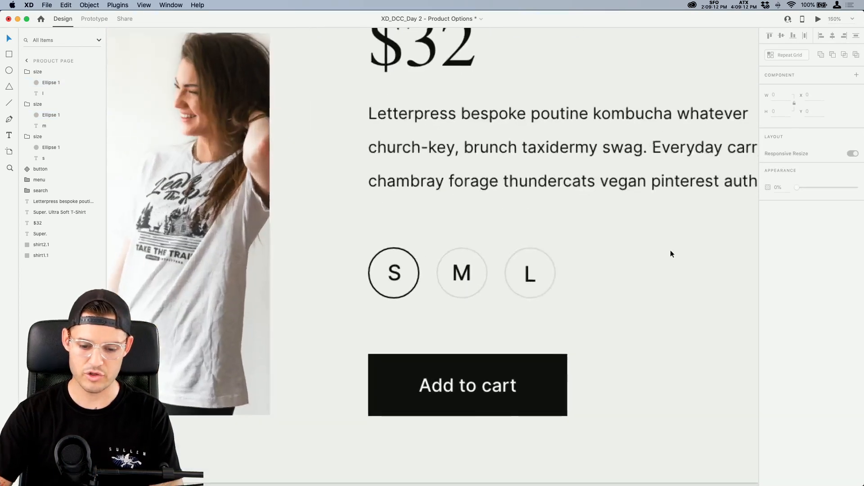
pyautogui.press('super+minus')
pyautogui.press('super+minus')
pyautogui.press('super+plus')
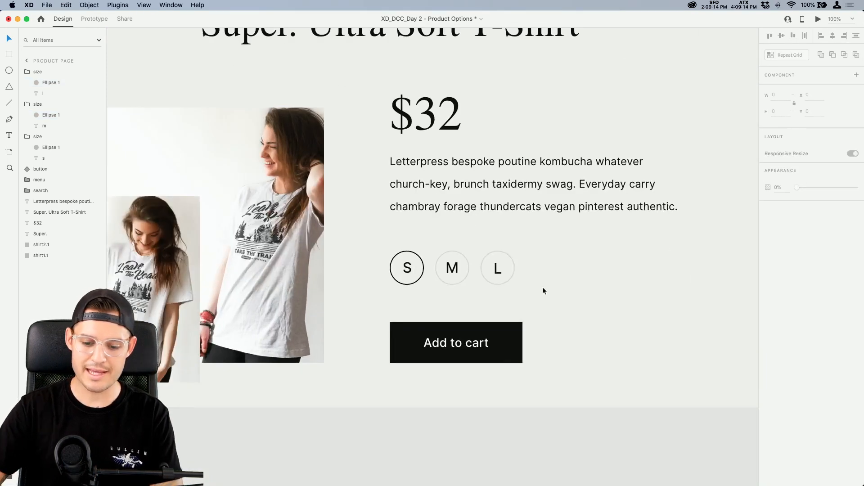
pyautogui.moveTo(570, 239); pyautogui.dragTo(351, 290)
pyautogui.moveTo(514, 284); pyautogui.dragTo(504, 280)
pyautogui.click(527, 258)
pyautogui.press('super+plus')
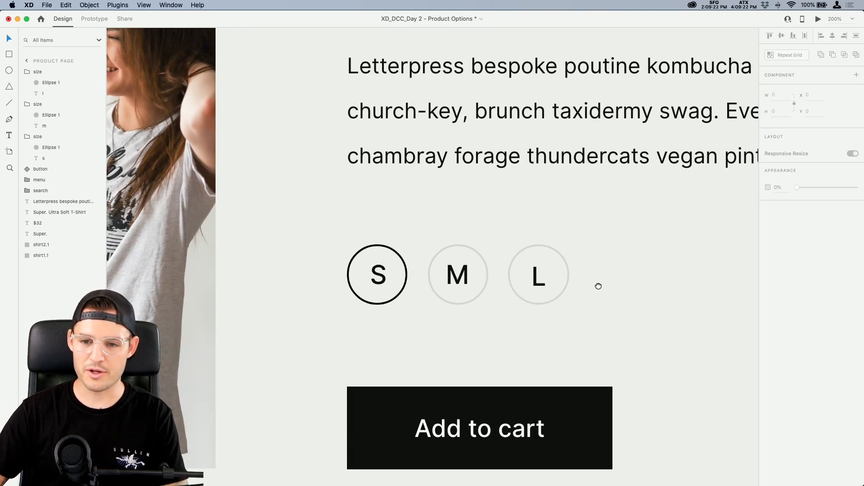
# - Collapse the three size groups in the layer list and rename the S group as "sizes"
pyautogui.hscroll(1, 590, 286)
pyautogui.scroll(-1, 590, 286)
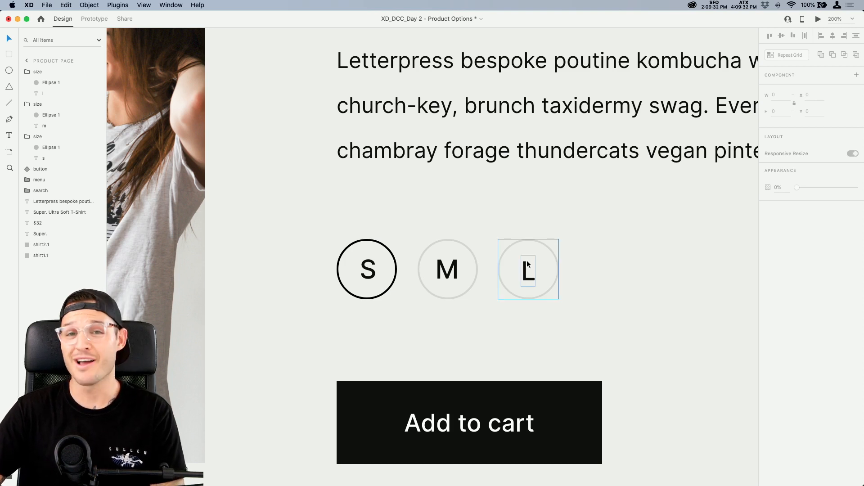
pyautogui.click(349, 249)
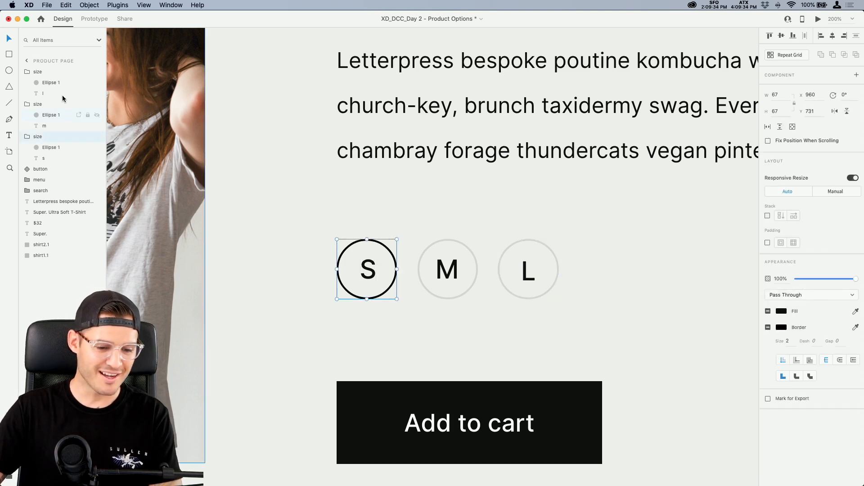
pyautogui.click(26, 72)
pyautogui.click(28, 83)
pyautogui.click(26, 93)
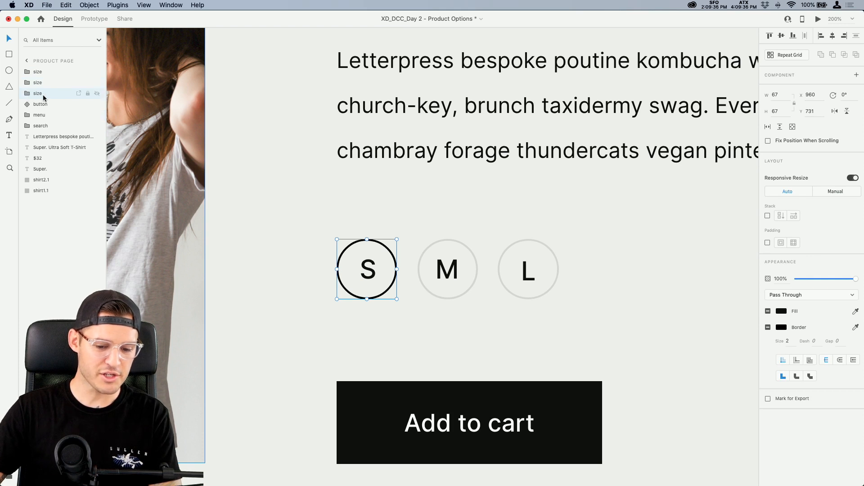
pyautogui.doubleClick(47, 95)
pyautogui.write('sizes')
pyautogui.press('Return')
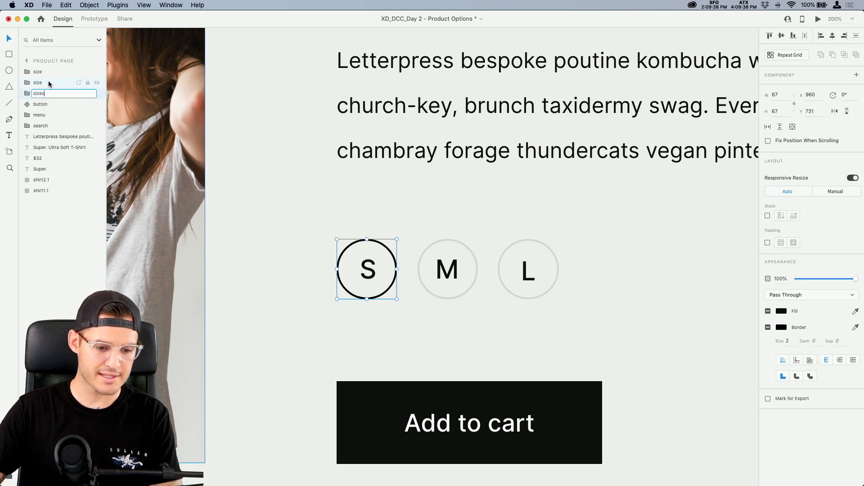
# - Rename the M group as "sizem" and the L group as "sizel"
pyautogui.click(45, 81)
pyautogui.doubleClick(45, 82)
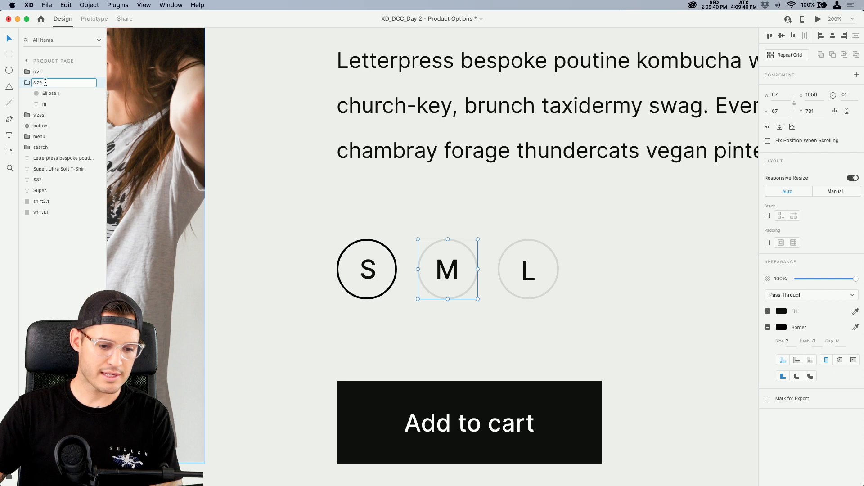
pyautogui.write('m')
pyautogui.click(44, 72)
pyautogui.doubleClick(43, 72)
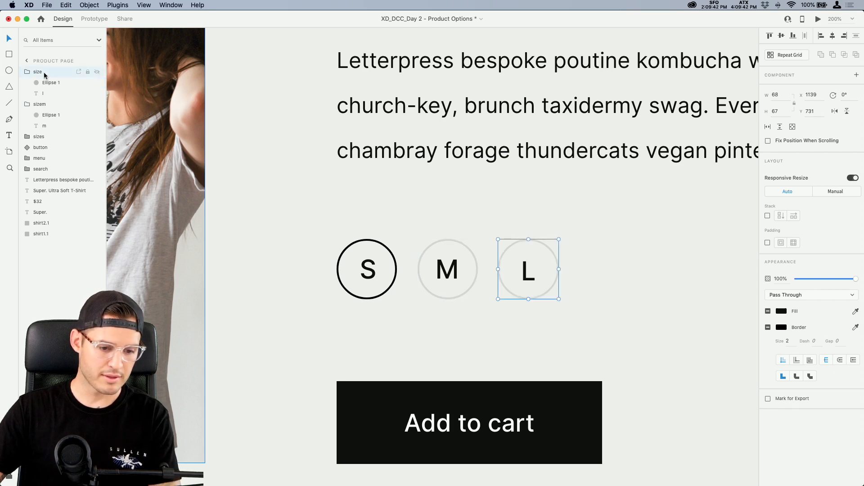
pyautogui.click(45, 72)
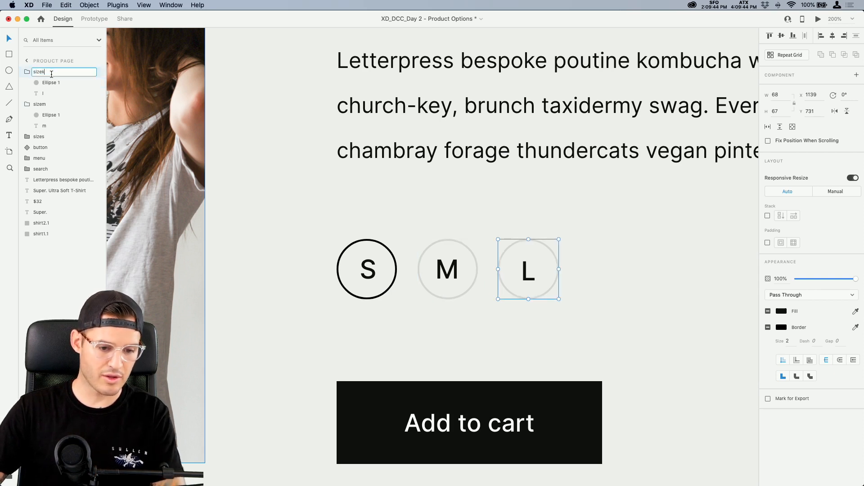
pyautogui.click(304, 182)
# - Select the S size group and collapse the "sizem" and "sizel" groups in the layer list
pyautogui.click(388, 271)
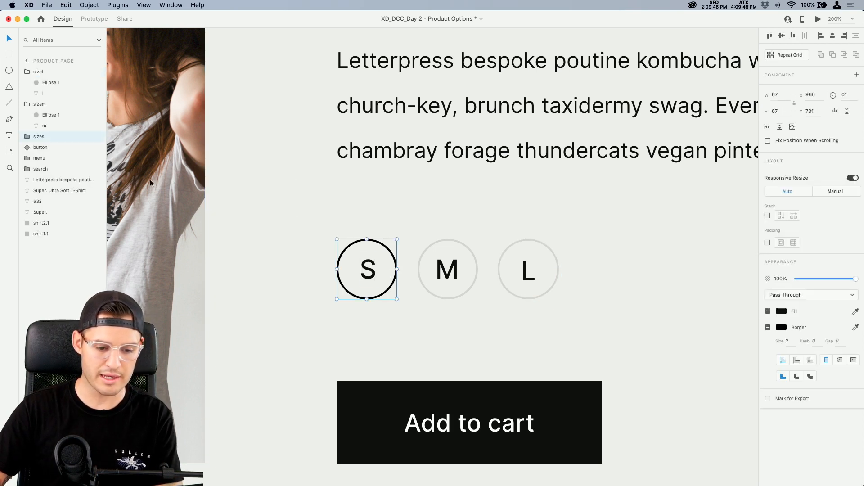
pyautogui.click(28, 104)
pyautogui.click(28, 71)
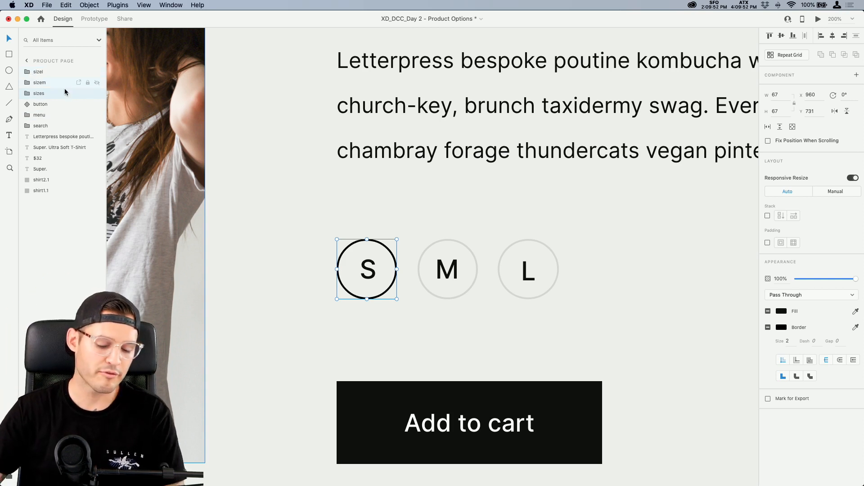
# - Combine the S, M and L size groups into one component and rename it "size options control"
pyautogui.keyDown('shift'); pyautogui.click(444, 270); pyautogui.keyUp('shift')
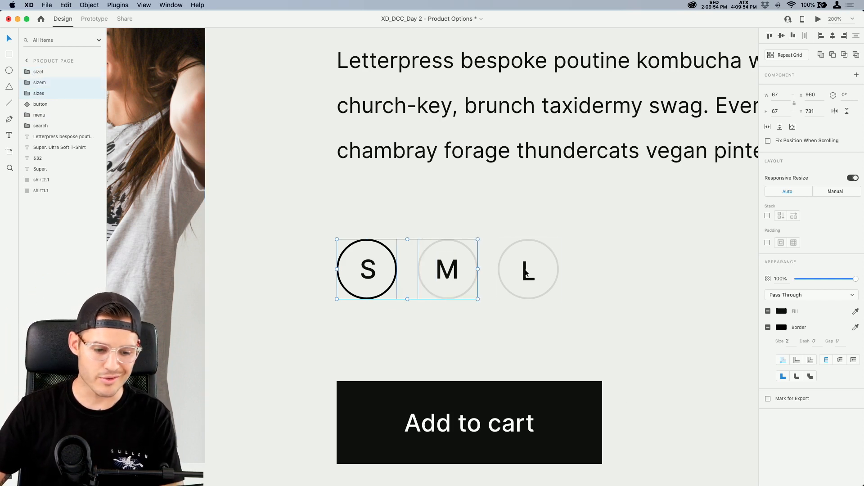
pyautogui.keyDown('shift'); pyautogui.click(525, 276); pyautogui.keyUp('shift')
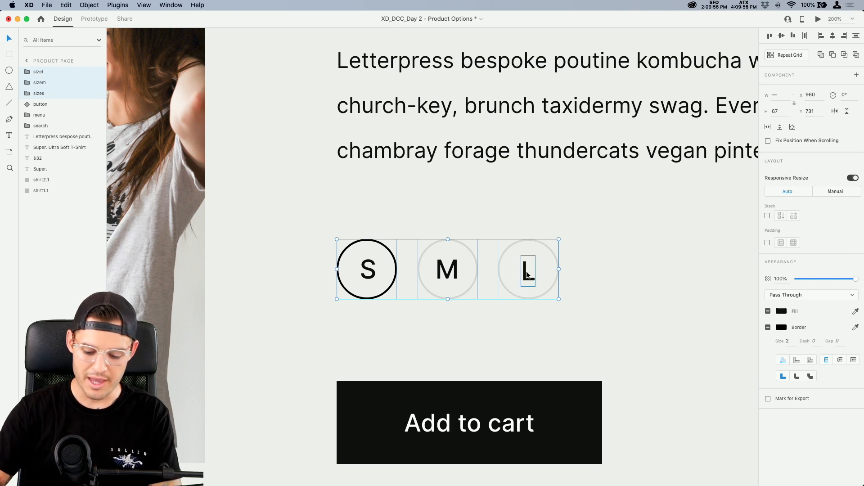
pyautogui.press('super+k')
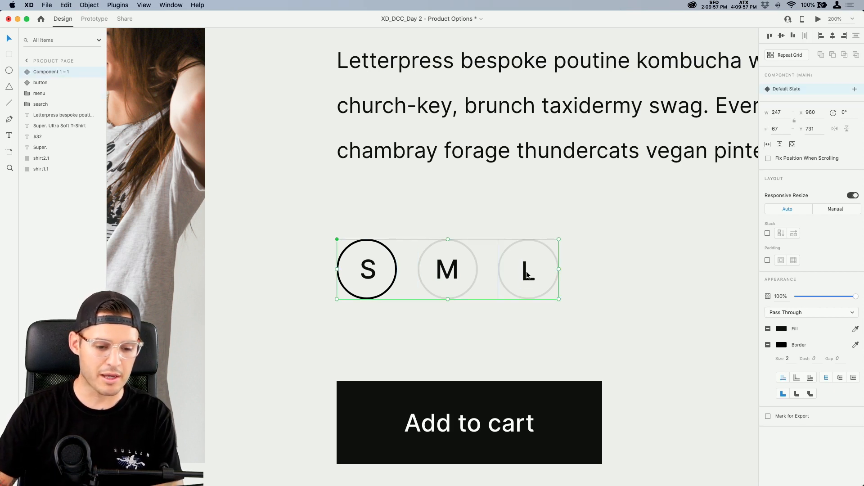
pyautogui.doubleClick(45, 72)
pyautogui.write('size options control')
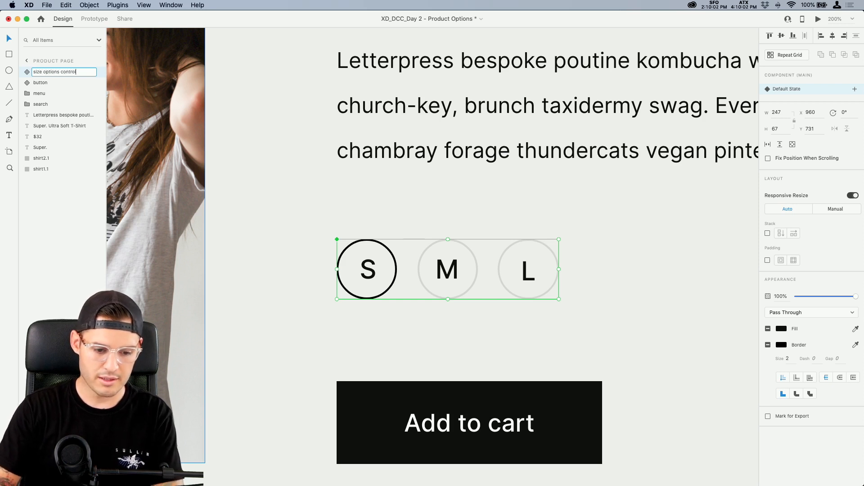
pyautogui.press('Return')
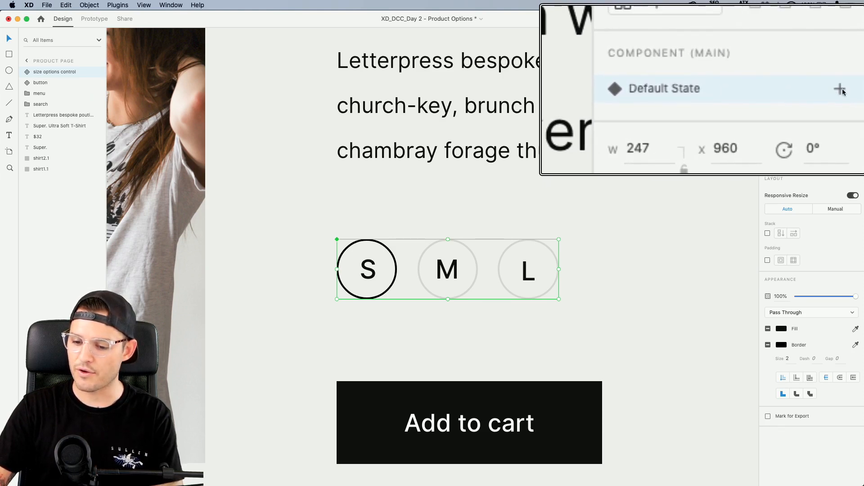
# - Add a new state to the size options component and name it "medium"
pyautogui.click(839, 90)
pyautogui.click(787, 93)
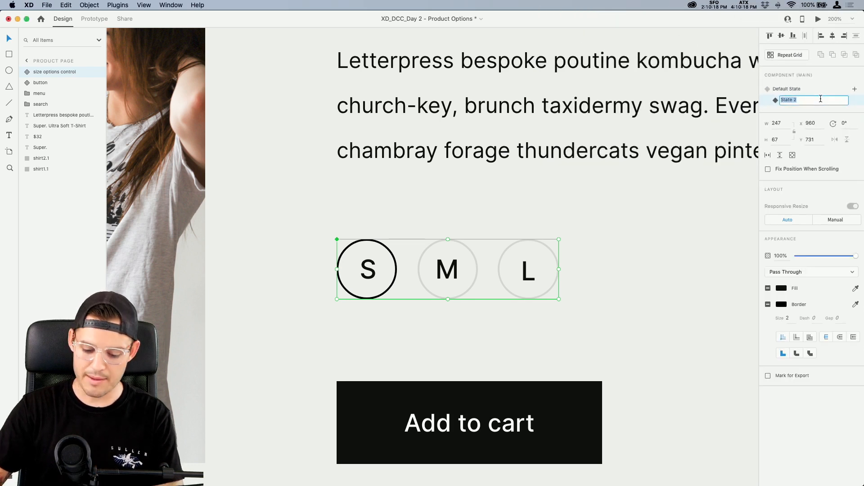
pyautogui.write('medium')
pyautogui.press('Return')
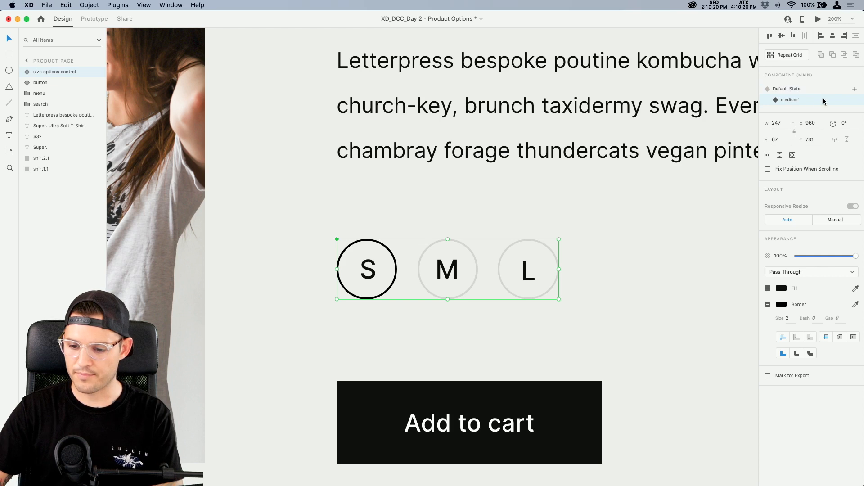
pyautogui.doubleClick(797, 100)
pyautogui.click(818, 103)
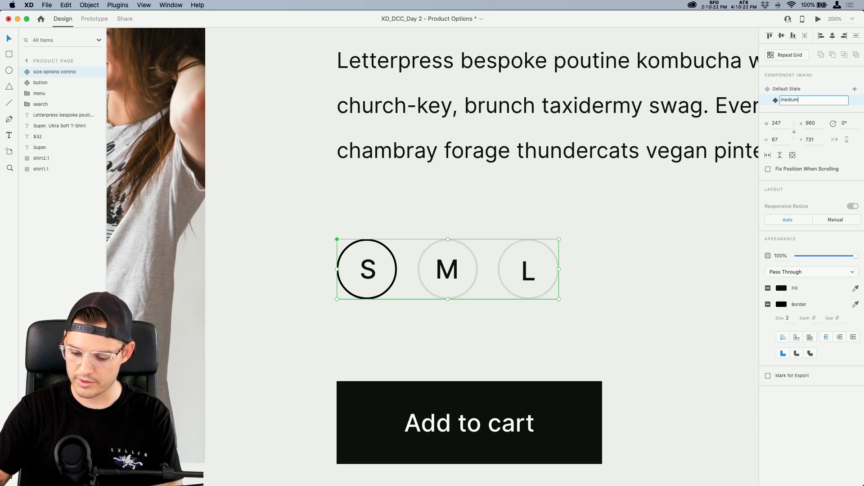
pyautogui.press('Return')
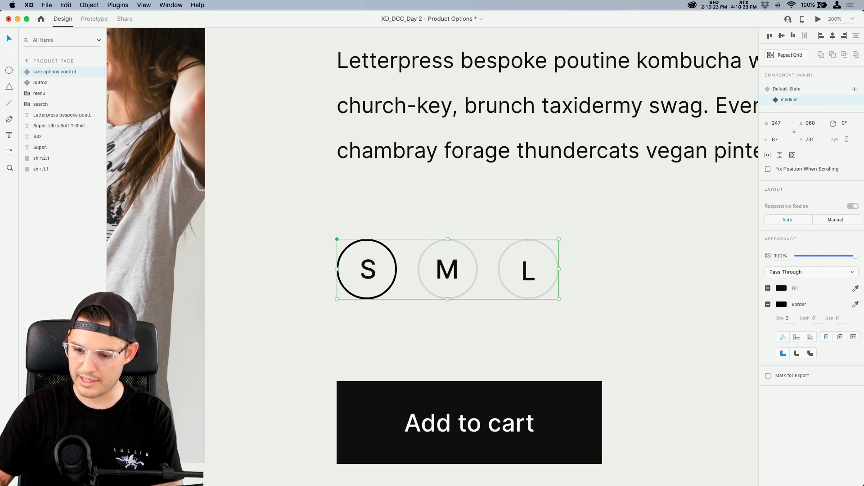
# - In the medium state, set the M circle's opacity to 100% and the S circle's opacity to 9%
pyautogui.doubleClick(469, 250)
pyautogui.moveTo(801, 254); pyautogui.dragTo(861, 256)
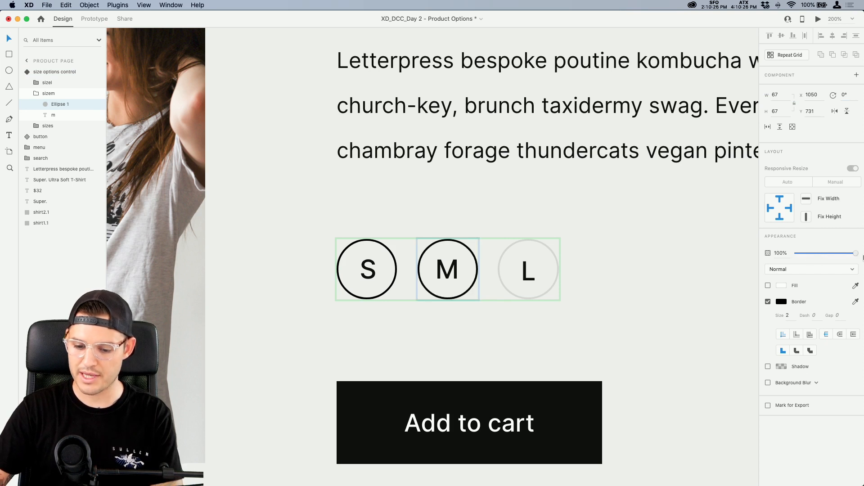
pyautogui.click(389, 251)
pyautogui.moveTo(808, 254); pyautogui.dragTo(803, 255)
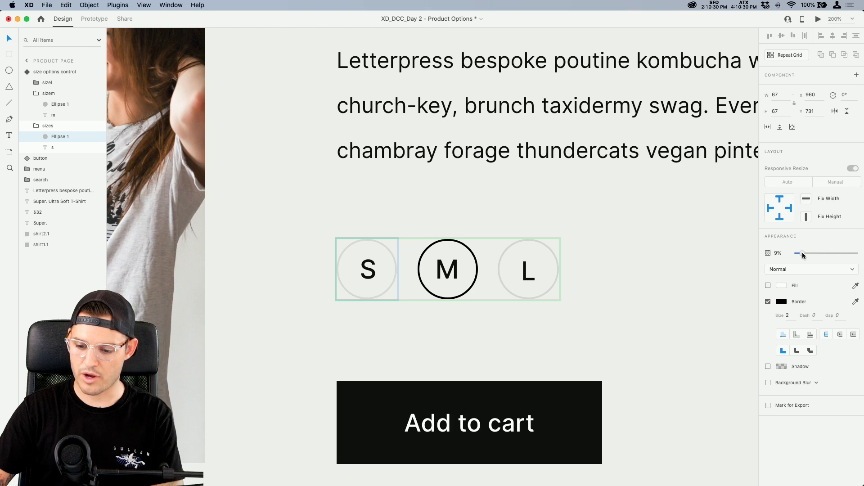
pyautogui.click(640, 326)
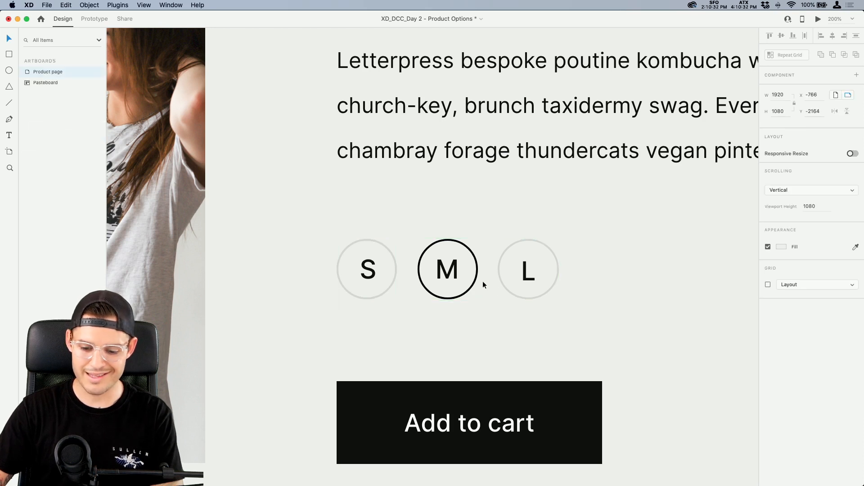
# - Add another state to the size options component and name it "large"
pyautogui.click(456, 272)
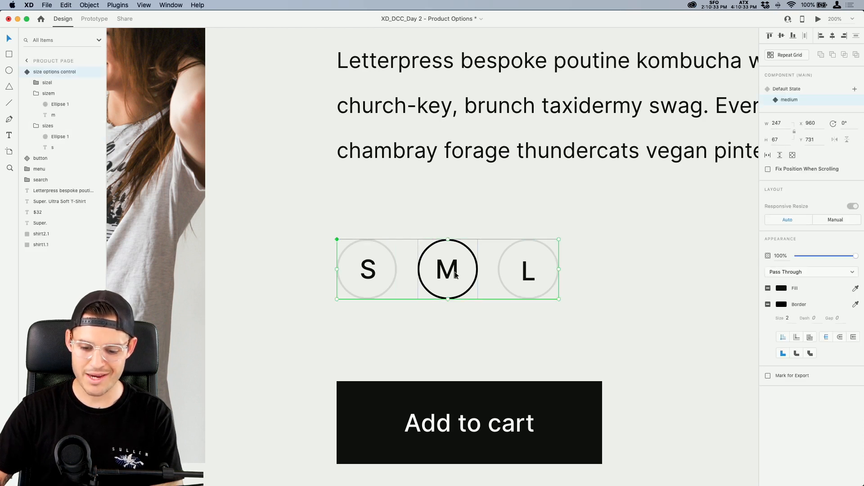
pyautogui.click(854, 90)
pyautogui.click(797, 98)
pyautogui.write('large')
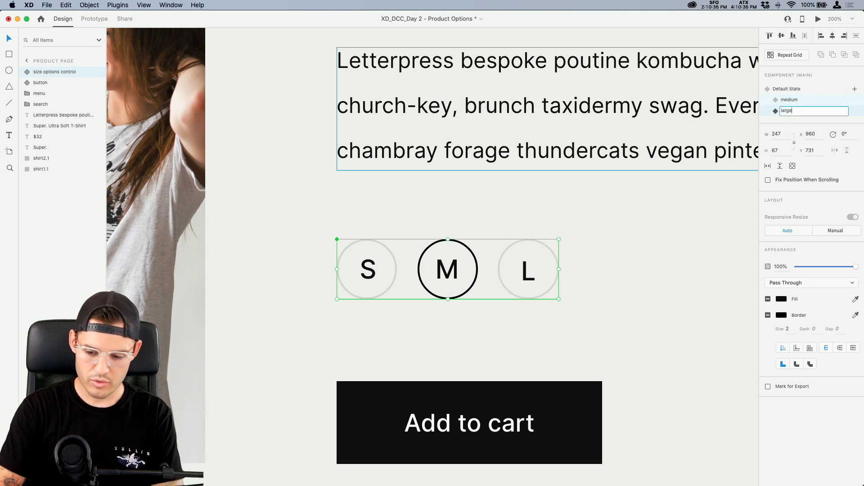
pyautogui.press('Return')
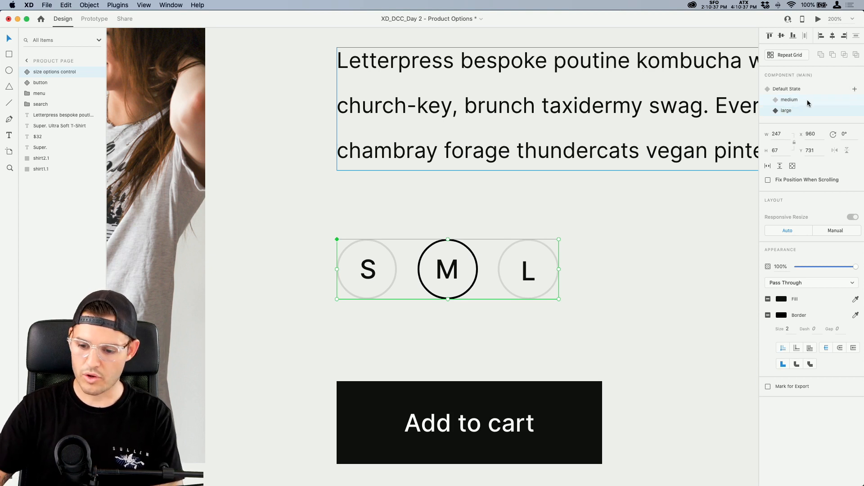
# - In the large state, set the L circle's opacity to 100% and the M circle's opacity to 14%
pyautogui.doubleClick(547, 250)
pyautogui.moveTo(801, 254); pyautogui.dragTo(842, 255)
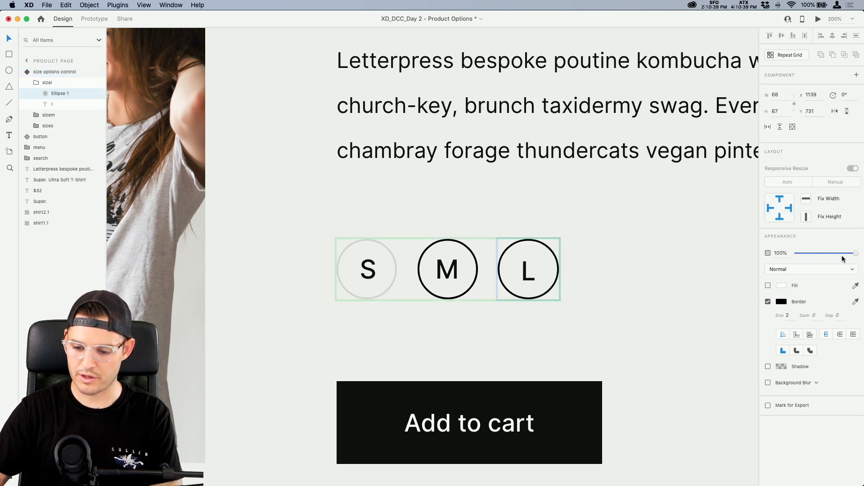
pyautogui.doubleClick(461, 243)
pyautogui.click(804, 253)
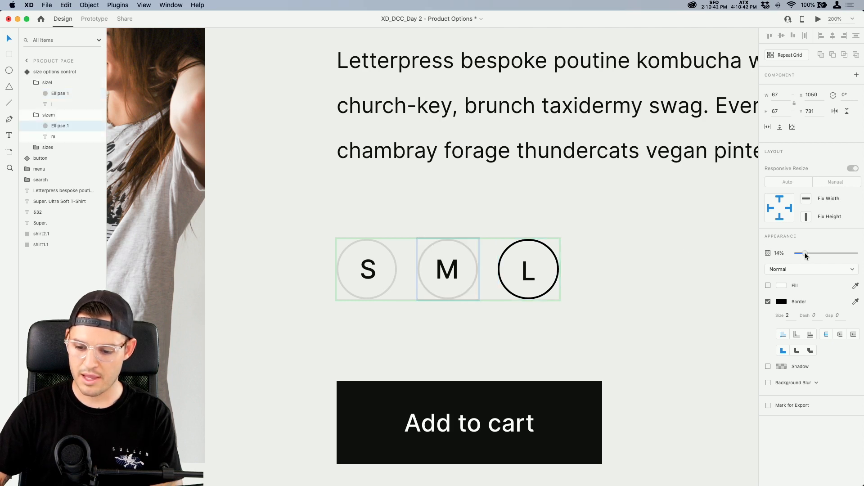
pyautogui.click(649, 255)
# - Select the size options component and switch it through the medium state back to its Default State
pyautogui.click(449, 275)
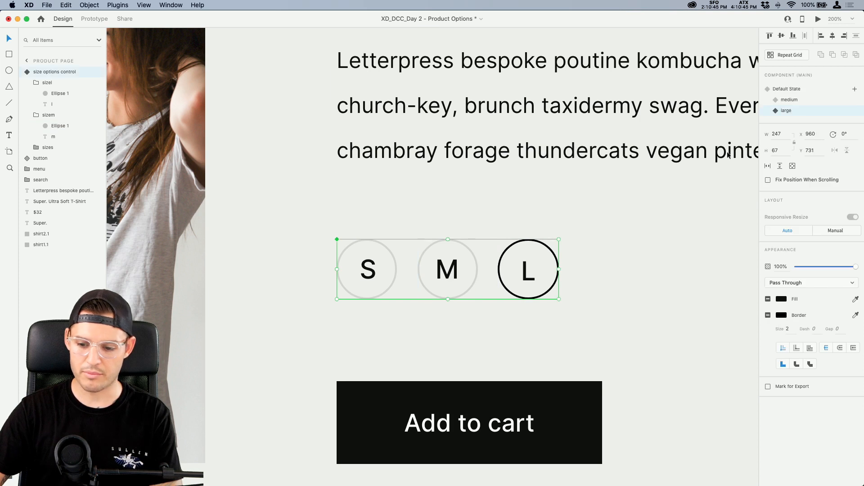
pyautogui.click(788, 100)
pyautogui.click(790, 90)
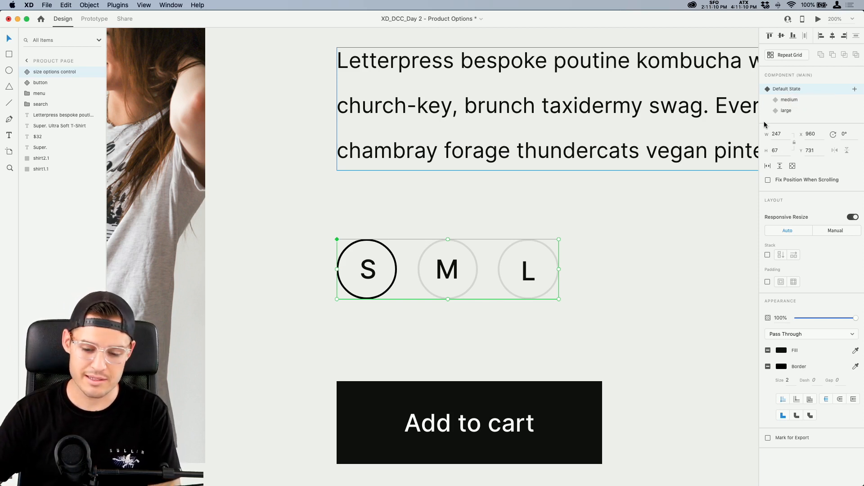
# - In Prototype mode, give the M group a tap interaction that auto-animates to the medium state with Snap easing
pyautogui.click(100, 21)
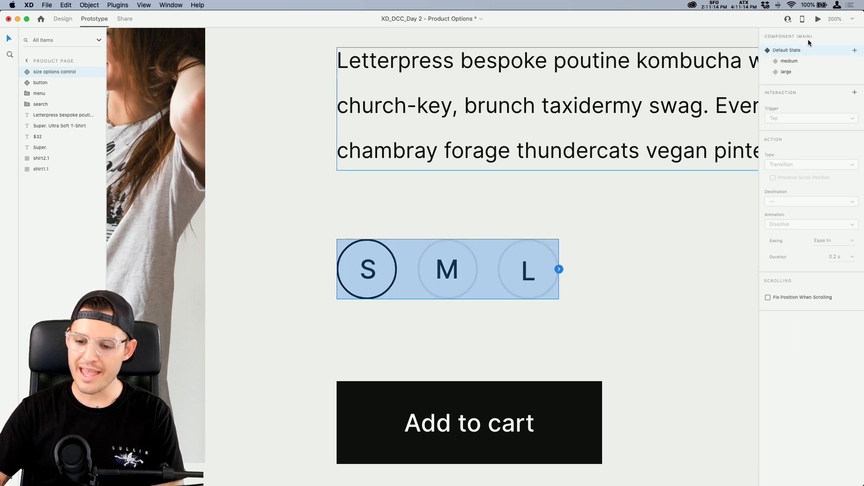
pyautogui.doubleClick(455, 270)
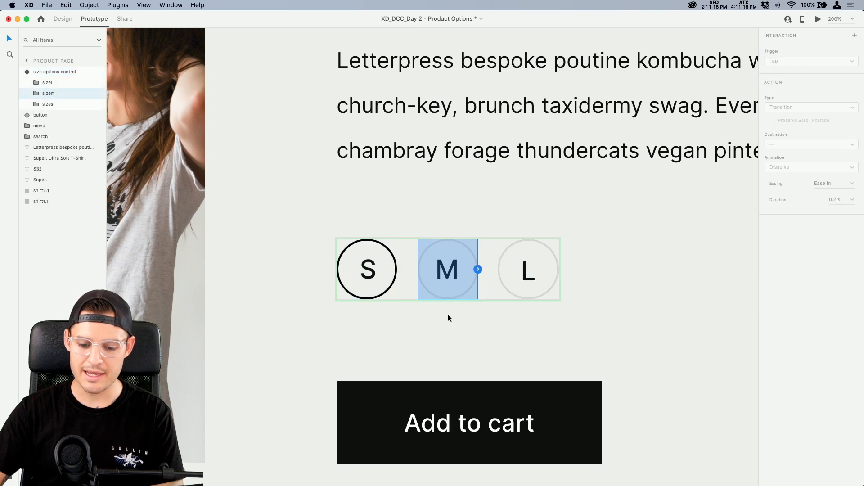
pyautogui.click(478, 270)
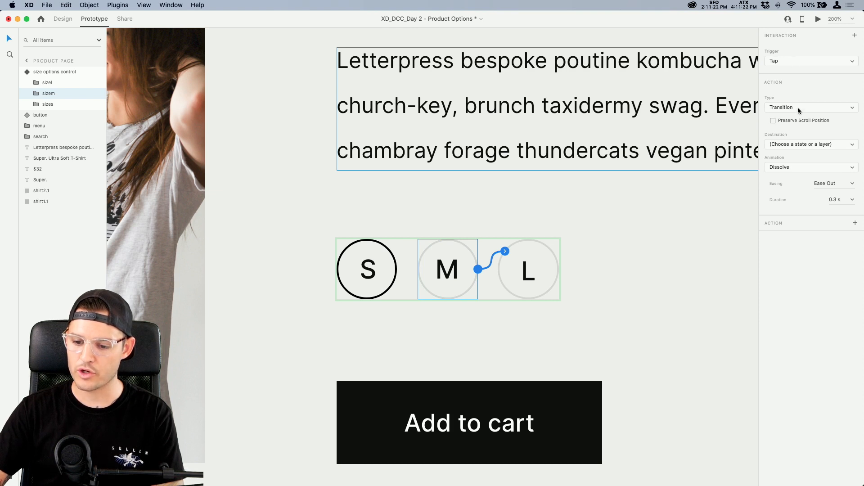
pyautogui.click(790, 144)
pyautogui.click(789, 155)
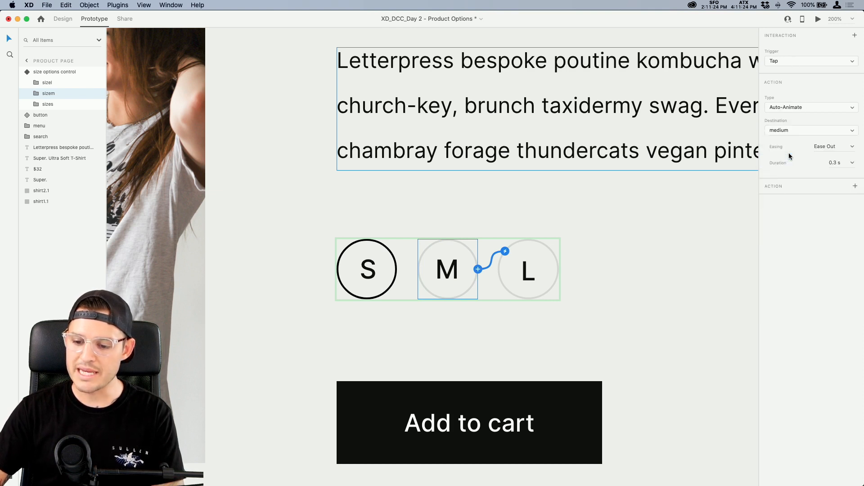
pyautogui.click(788, 129)
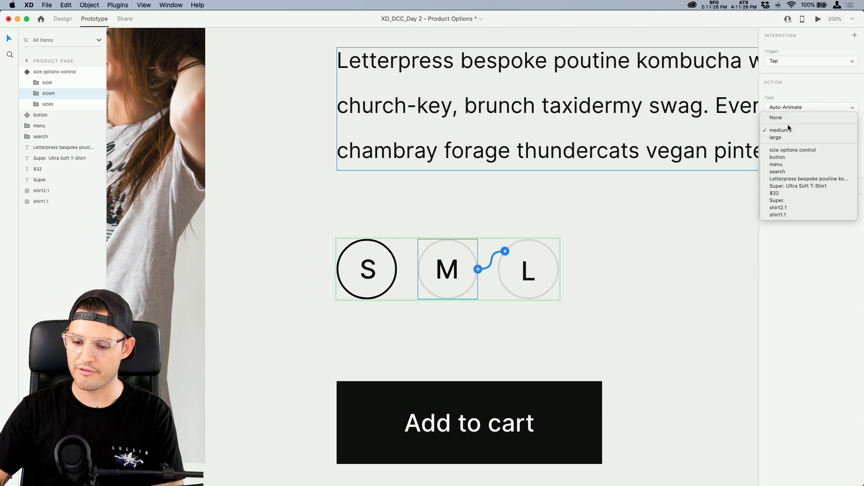
pyautogui.click(810, 282)
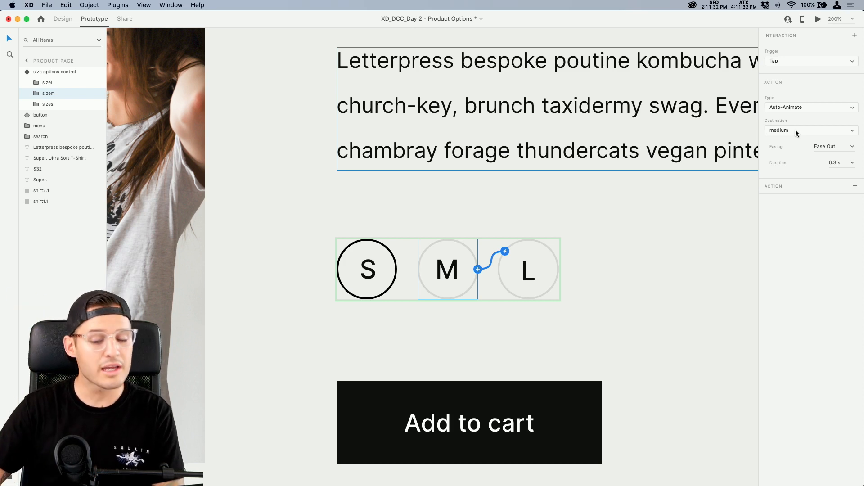
pyautogui.click(852, 147)
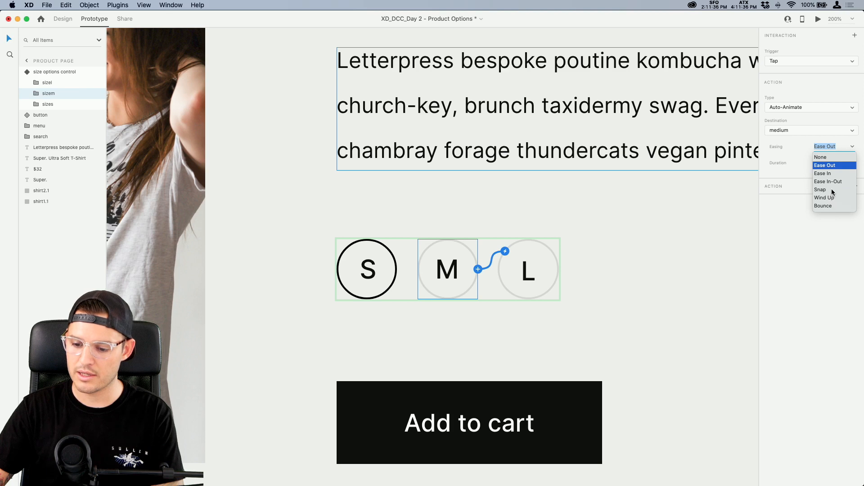
pyautogui.click(832, 190)
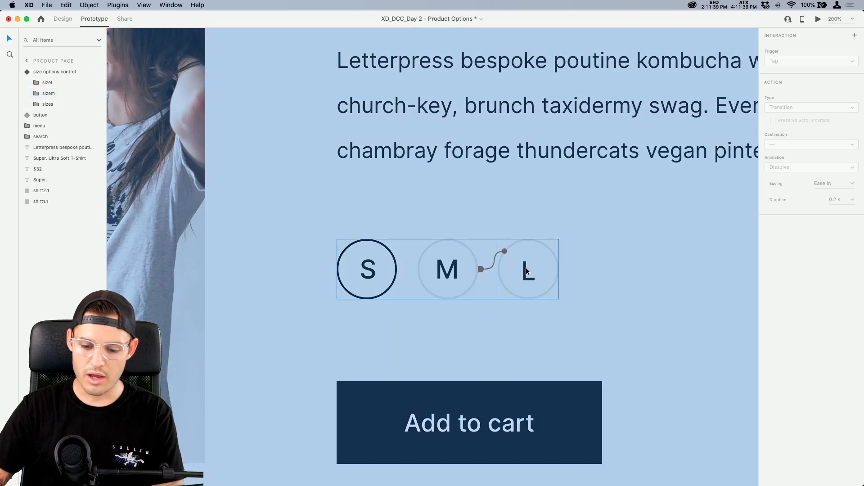
# - Give the L group a tap interaction that auto-animates to the large state with Snap easing
pyautogui.click(531, 275)
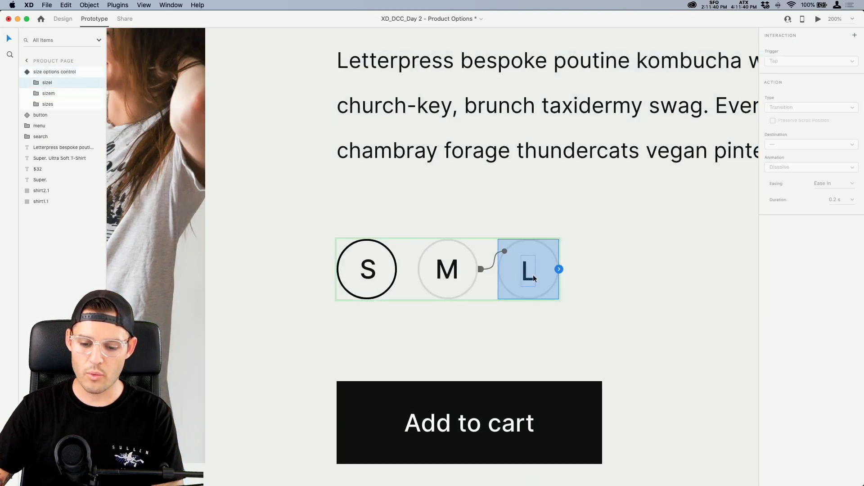
pyautogui.click(559, 269)
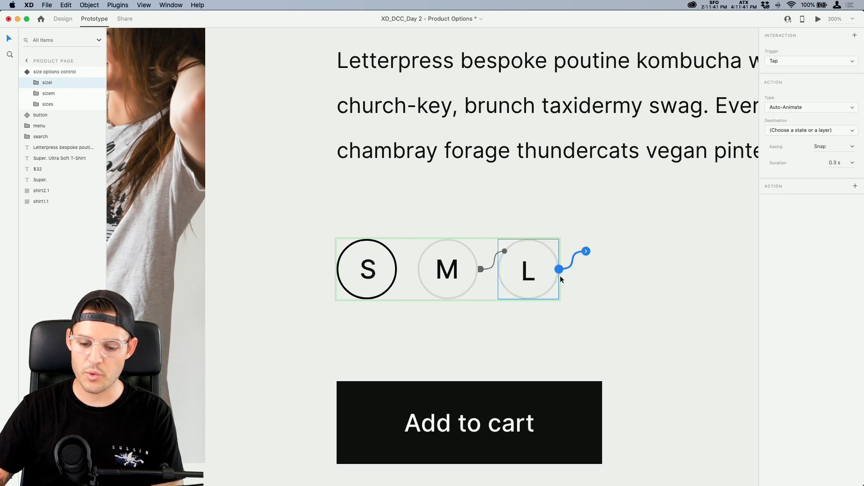
pyautogui.click(791, 133)
pyautogui.click(789, 152)
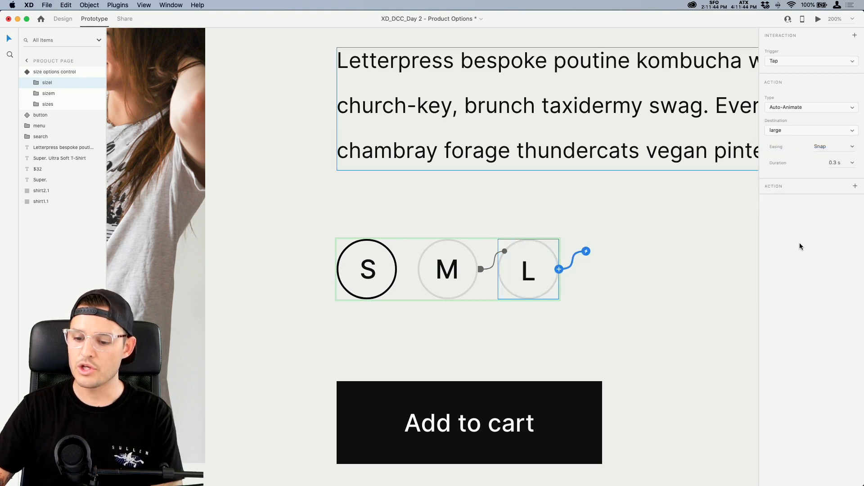
pyautogui.click(517, 208)
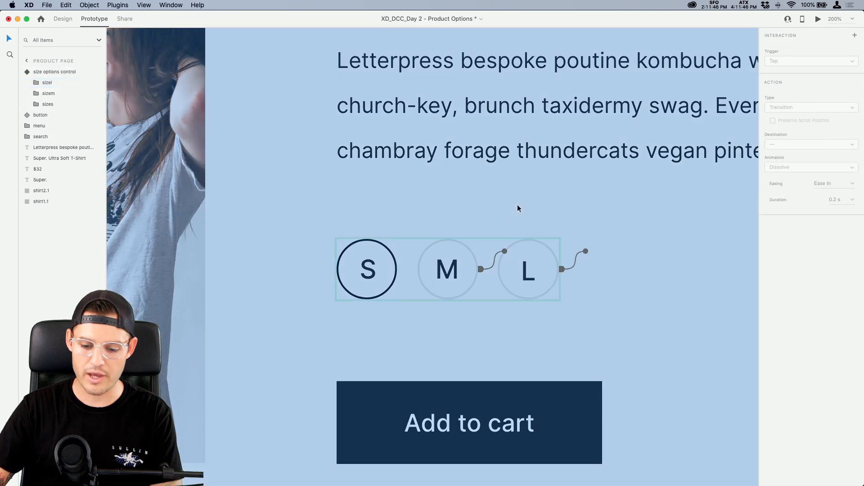
# - In the size options component's medium state, give the S group a tap interaction that auto-animates to the Default State
pyautogui.click(436, 273)
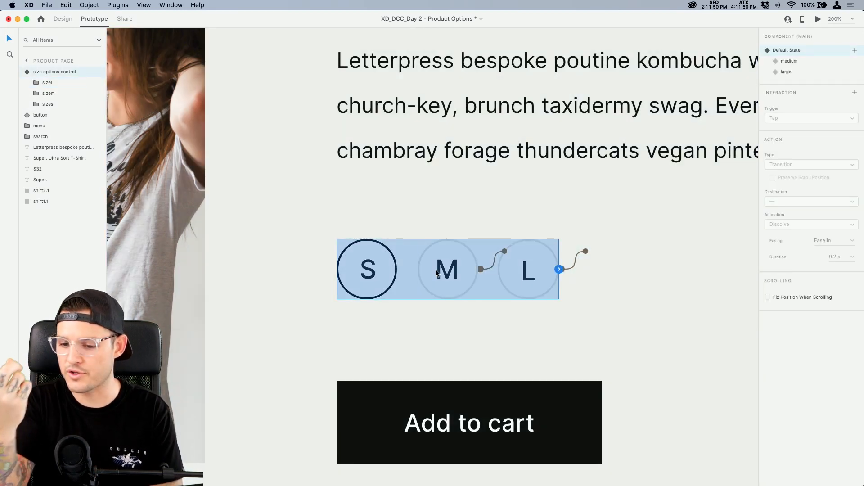
pyautogui.click(792, 61)
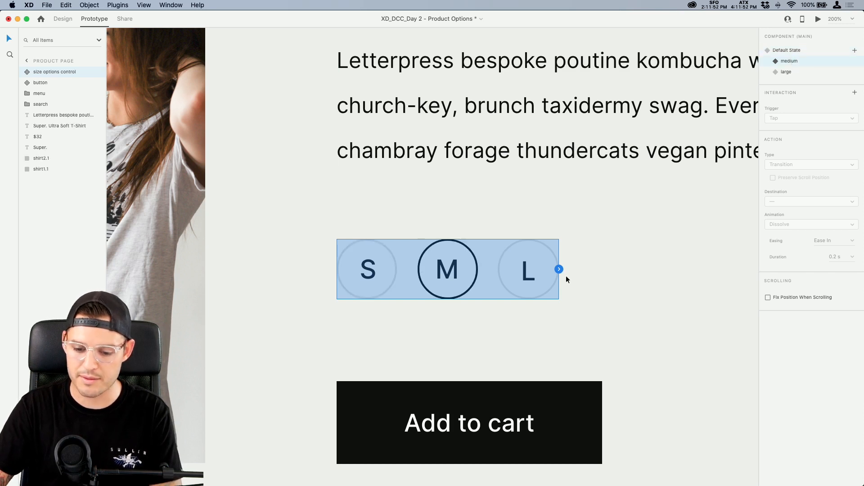
pyautogui.doubleClick(367, 270)
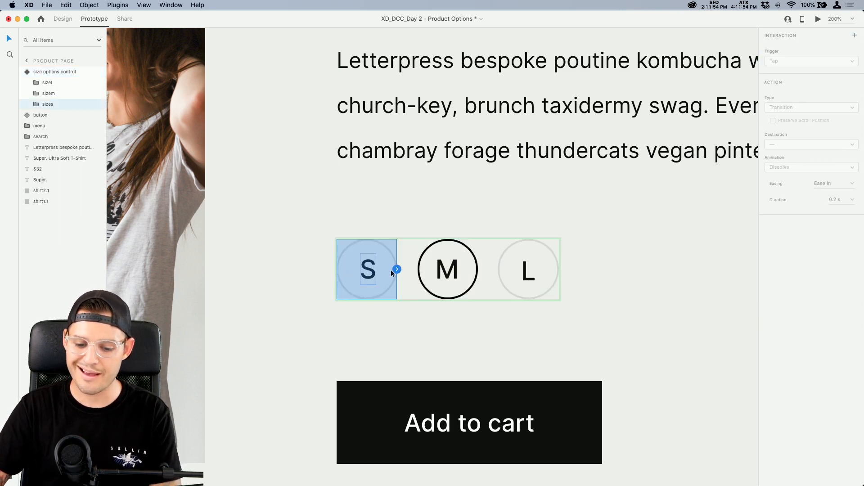
pyautogui.moveTo(397, 269); pyautogui.dragTo(424, 251)
pyautogui.click(804, 130)
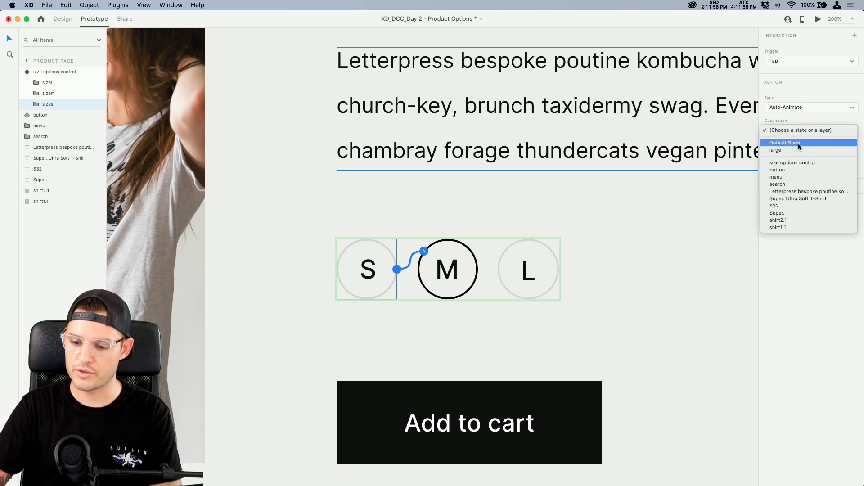
pyautogui.click(800, 142)
# - In the medium state, give the L group a tap interaction that auto-animates to the large state with Snap easing
pyautogui.click(526, 277)
pyautogui.moveTo(559, 269); pyautogui.dragTo(586, 251)
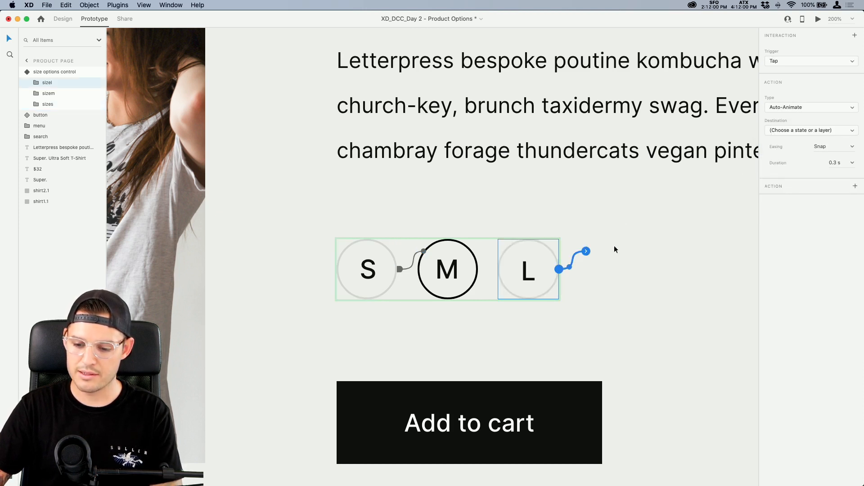
pyautogui.click(798, 130)
pyautogui.click(793, 151)
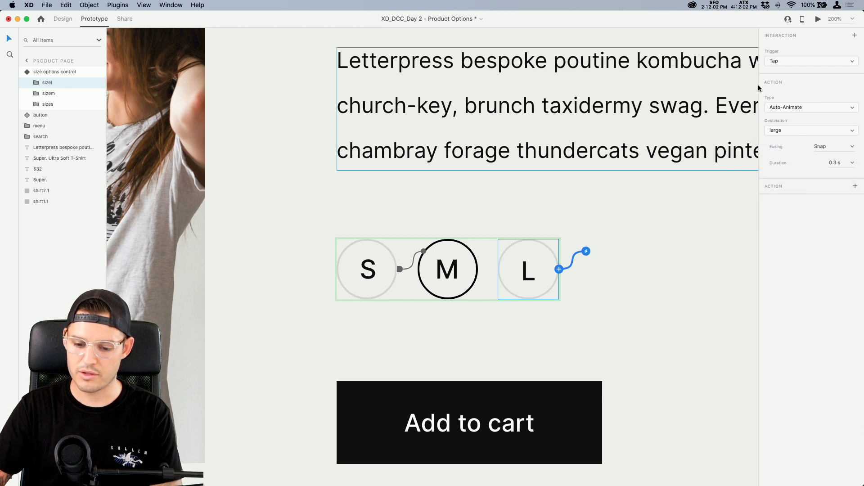
# - Switch the component to its large state and give the M group a tap interaction that auto-animates to the medium state
pyautogui.click(41, 71)
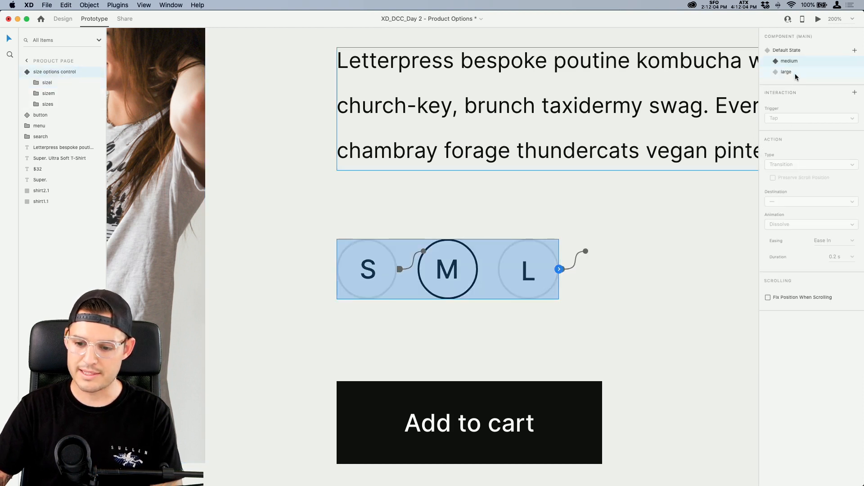
pyautogui.click(786, 71)
pyautogui.doubleClick(451, 269)
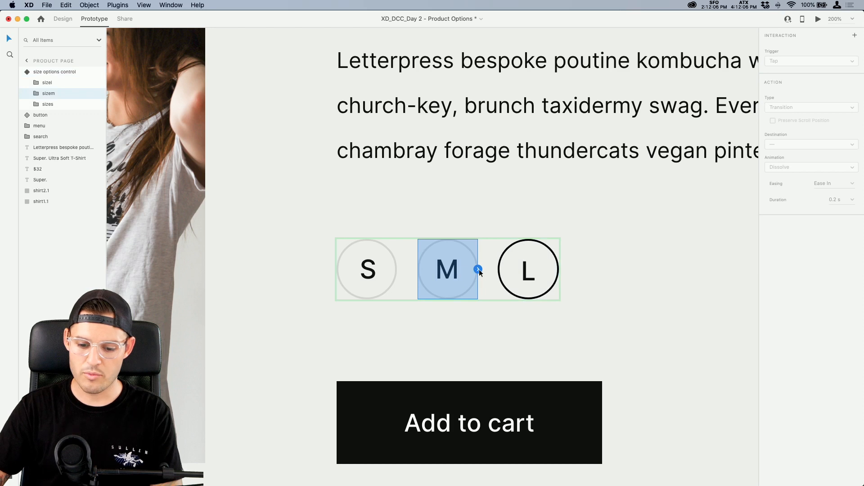
pyautogui.moveTo(478, 269); pyautogui.dragTo(522, 266)
pyautogui.click(795, 130)
pyautogui.click(791, 150)
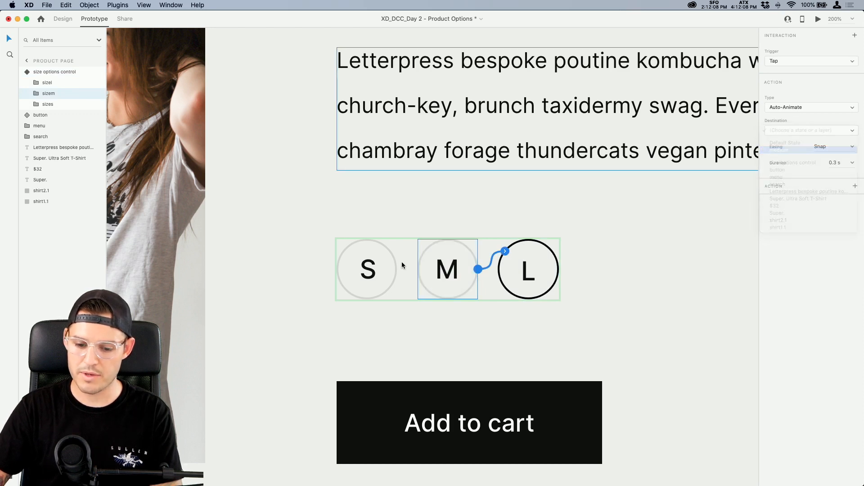
# - In the large state, give the S group a tap interaction that auto-animates to the Default State with Snap easing
pyautogui.click(388, 271)
pyautogui.moveTo(397, 269); pyautogui.dragTo(445, 269)
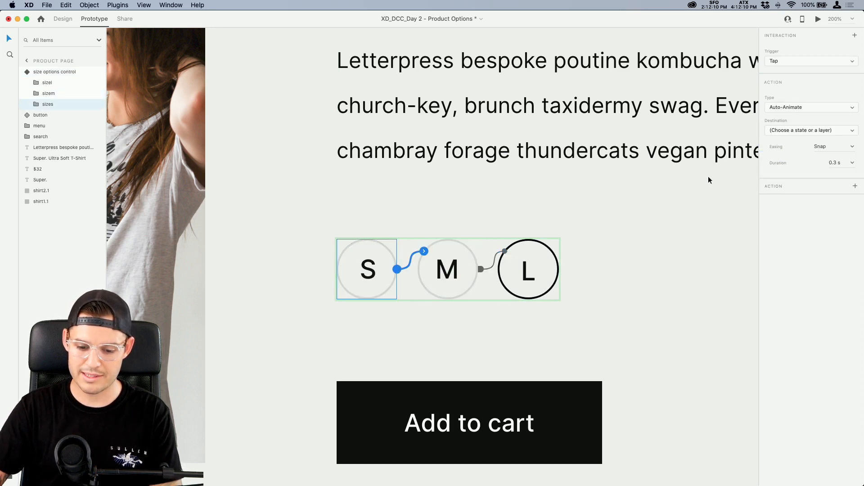
pyautogui.click(788, 130)
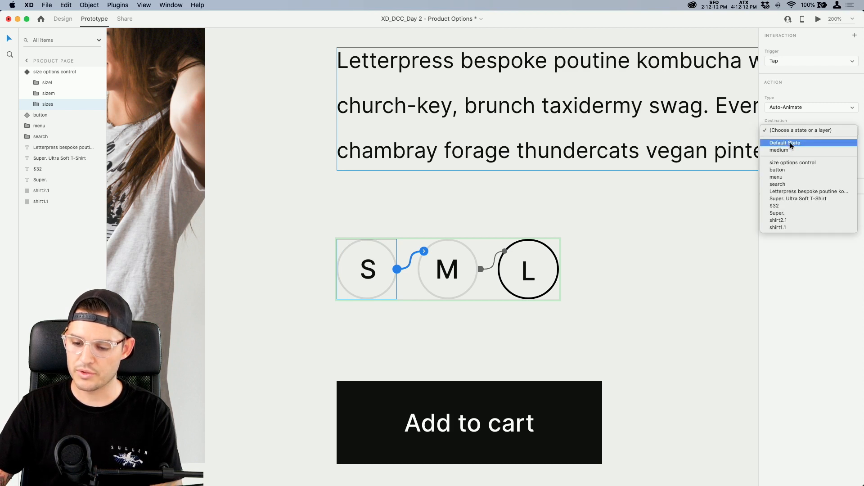
pyautogui.click(790, 143)
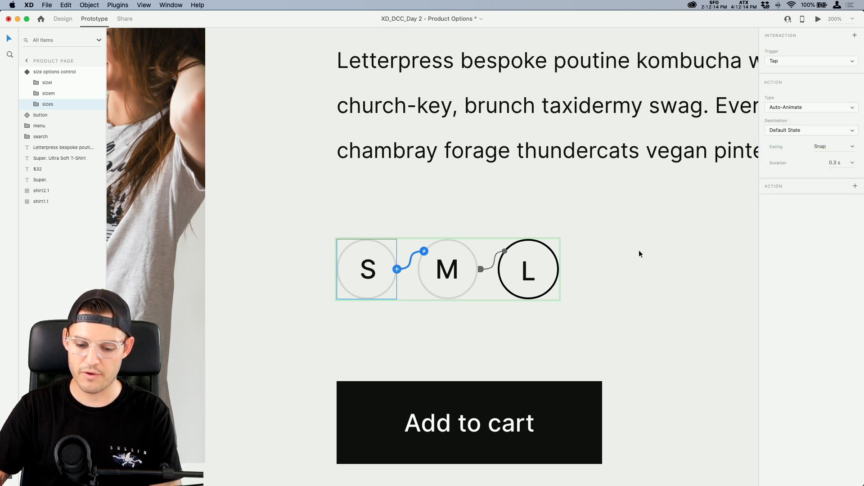
# - Return the size options component to its Default State and go back to Design mode
pyautogui.click(645, 230)
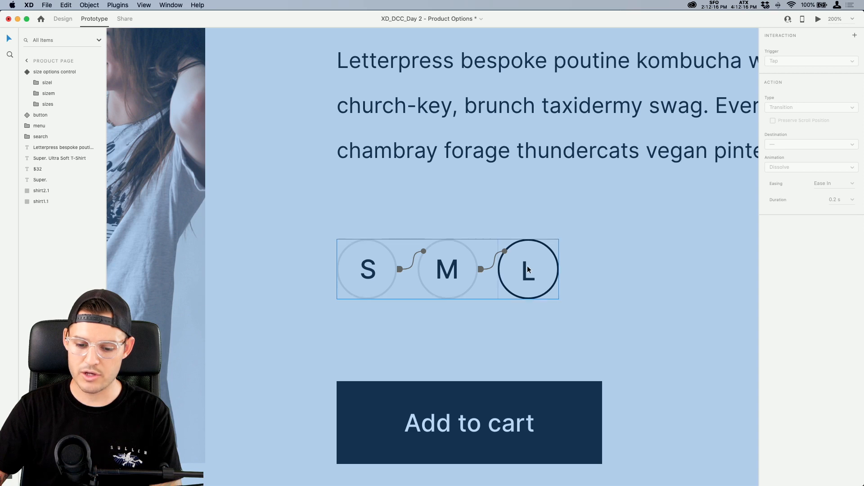
pyautogui.click(527, 267)
pyautogui.click(787, 50)
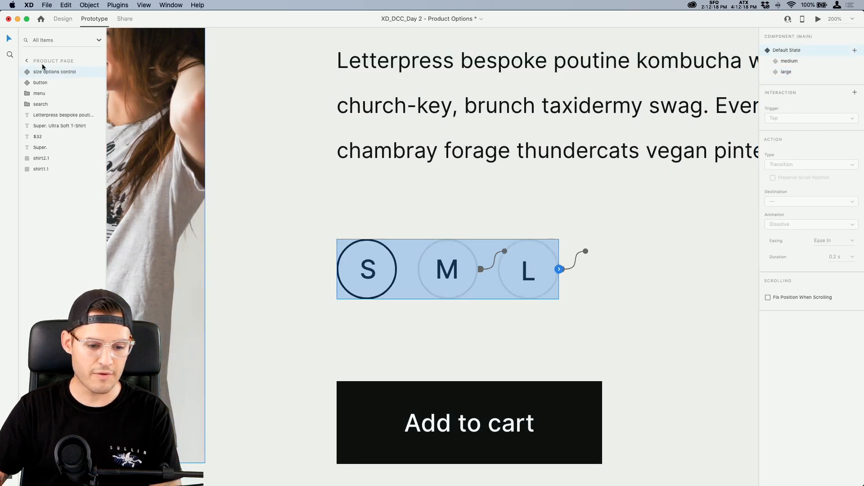
pyautogui.click(62, 19)
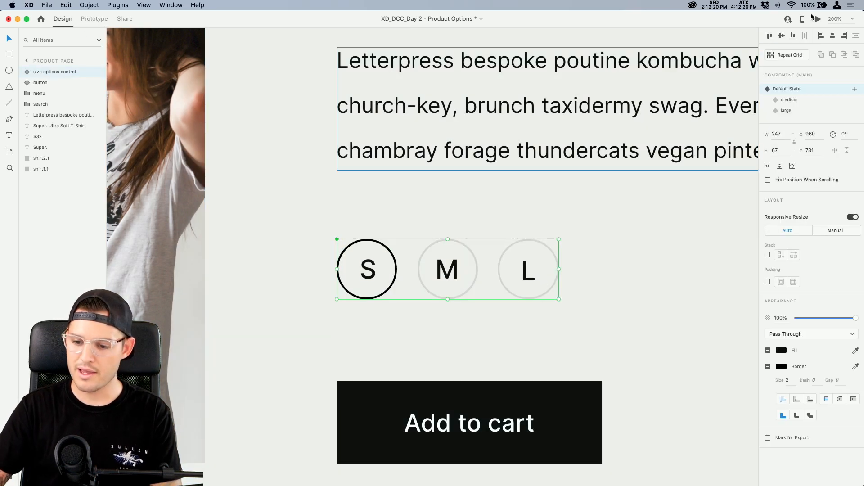
# - Preview the prototype, test switching between the S, M and L sizes, and close the preview
pyautogui.click(817, 18)
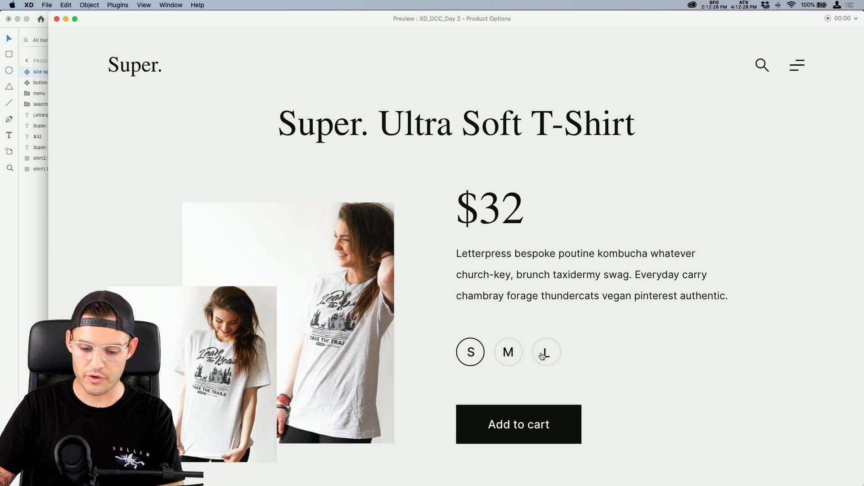
pyautogui.click(514, 359)
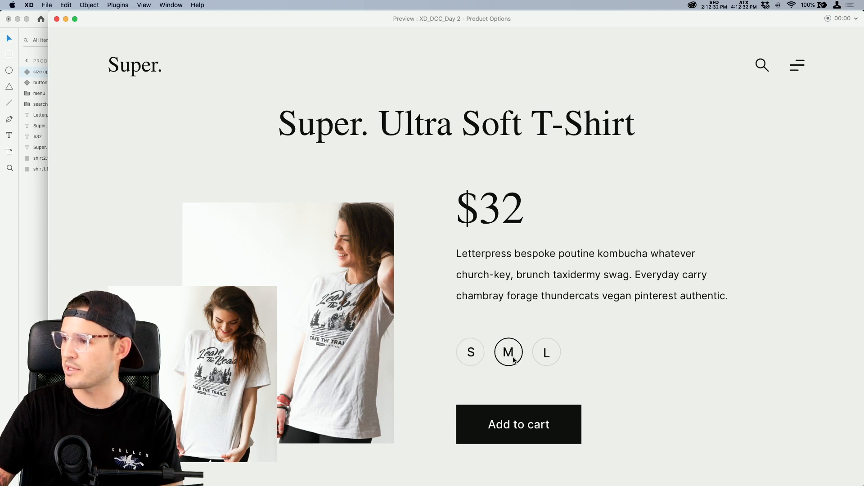
pyautogui.click(549, 359)
pyautogui.click(506, 360)
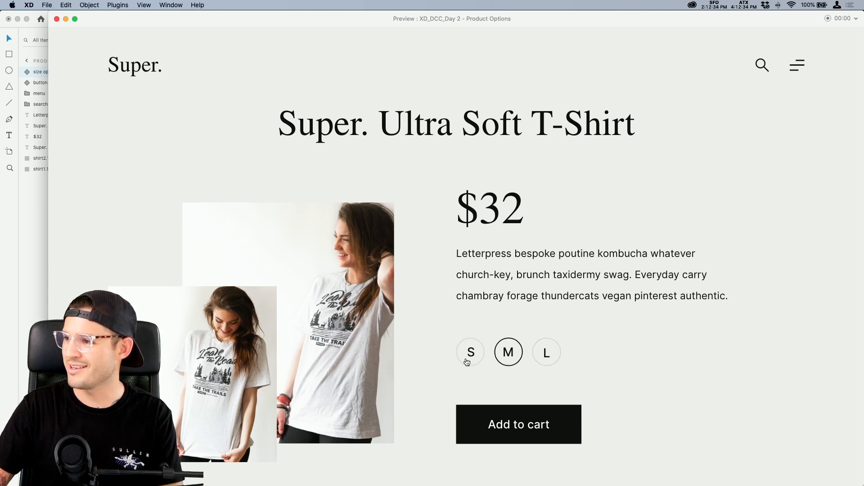
pyautogui.click(467, 362)
pyautogui.click(508, 359)
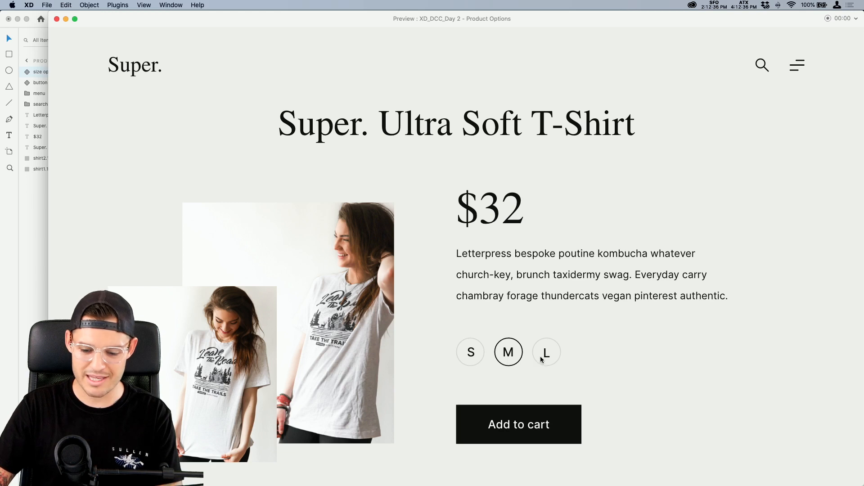
pyautogui.click(545, 355)
pyautogui.click(478, 357)
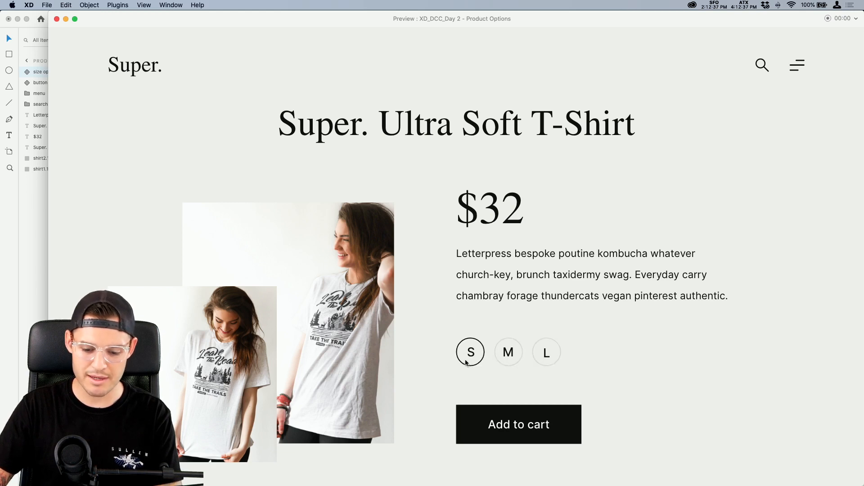
pyautogui.click(57, 20)
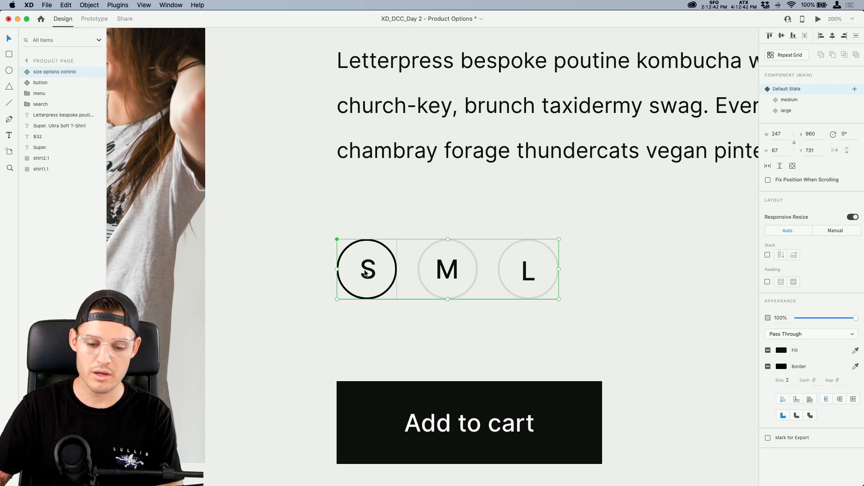
# - Move the size options component up to Y 697, closer to the product description
pyautogui.moveTo(365, 270); pyautogui.dragTo(364, 240)
pyautogui.press('super+1')
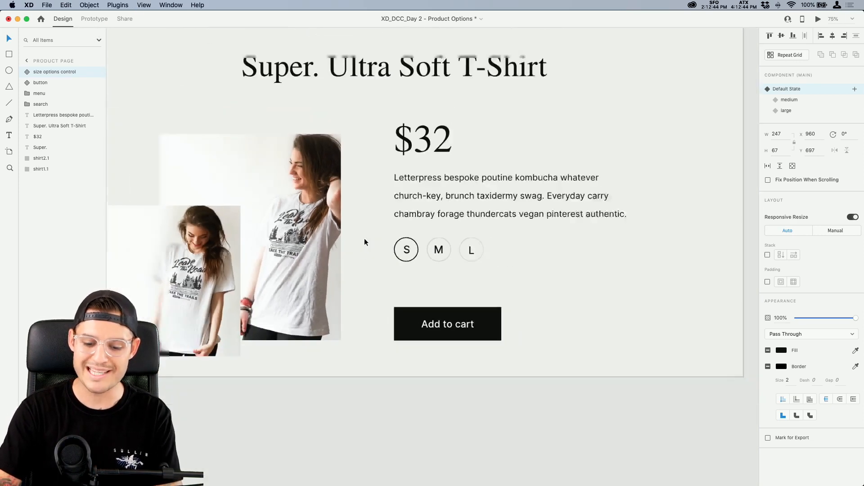
pyautogui.moveTo(372, 169); pyautogui.dragTo(453, 203)
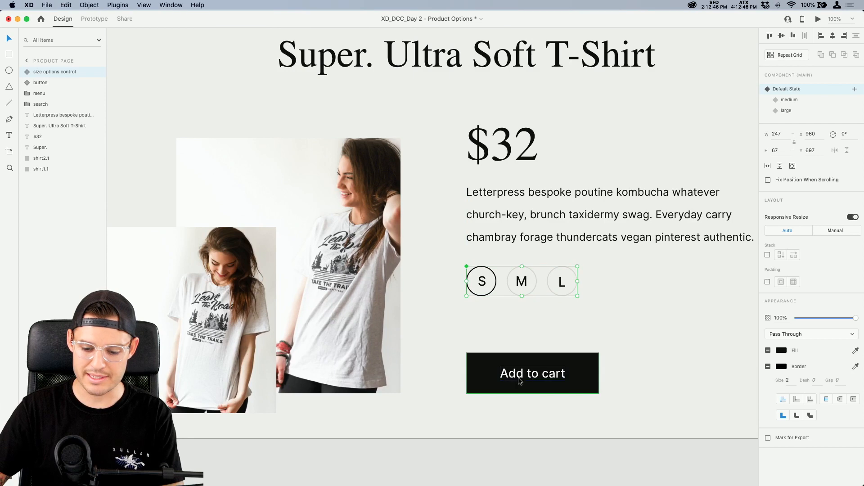
pyautogui.moveTo(520, 377); pyautogui.dragTo(435, 359)
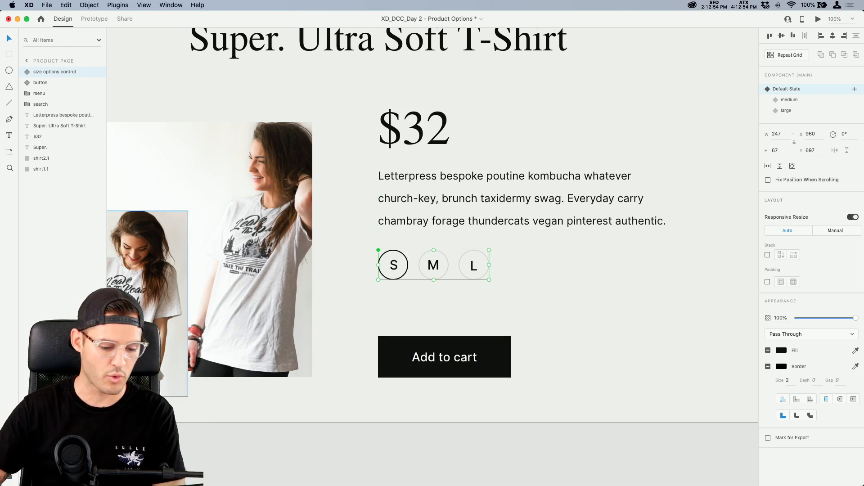
# - Show the document assets and rename the Component 1 asset as size
pyautogui.press('super+shift+y')
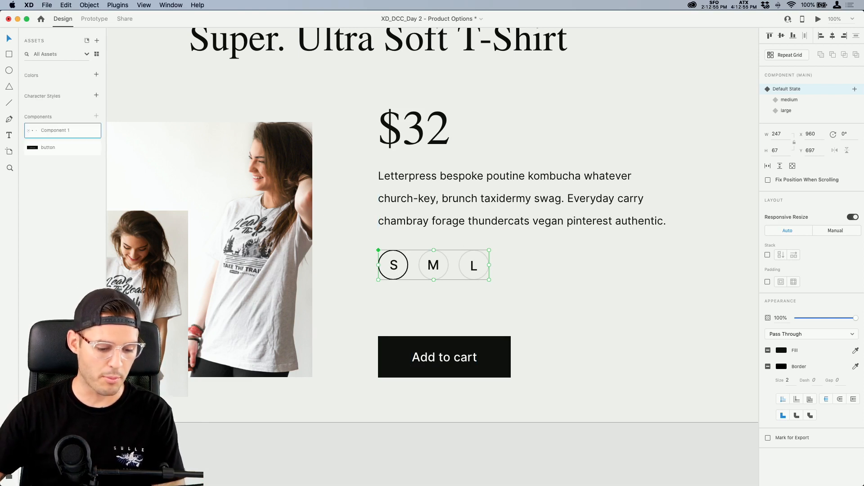
pyautogui.doubleClick(59, 130)
pyautogui.write('size')
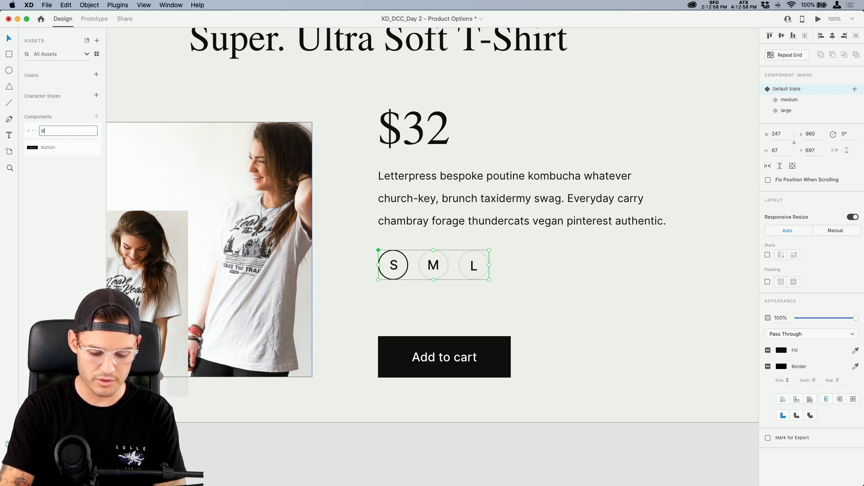
pyautogui.press('Return')
# - Place a second instance of the size component beside the Add to cart button and test both size selectors in the preview
pyautogui.moveTo(45, 132); pyautogui.dragTo(488, 282)
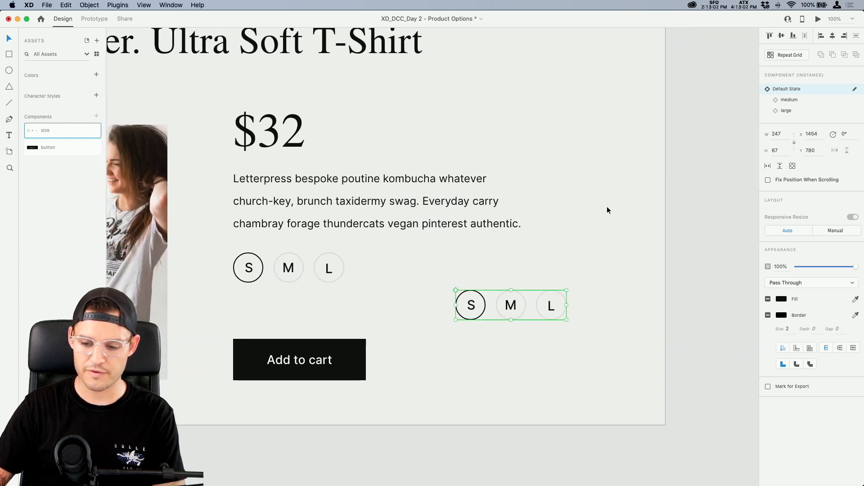
pyautogui.click(819, 19)
pyautogui.click(720, 377)
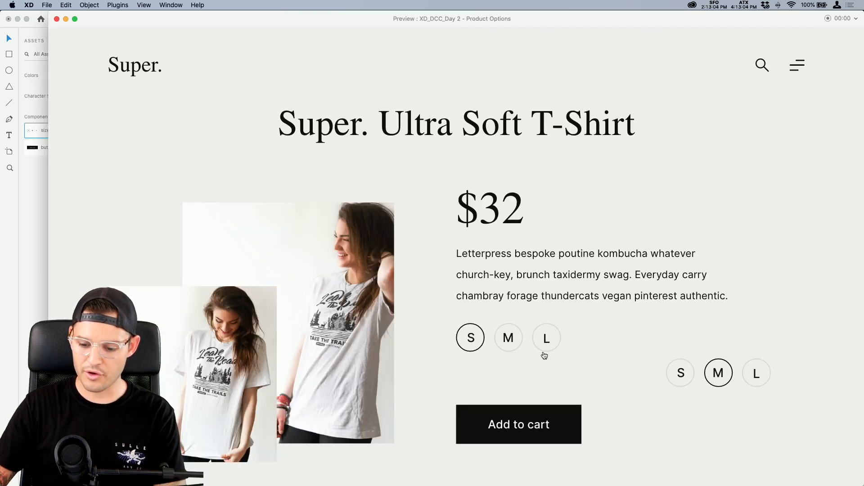
pyautogui.click(513, 347)
pyautogui.click(672, 375)
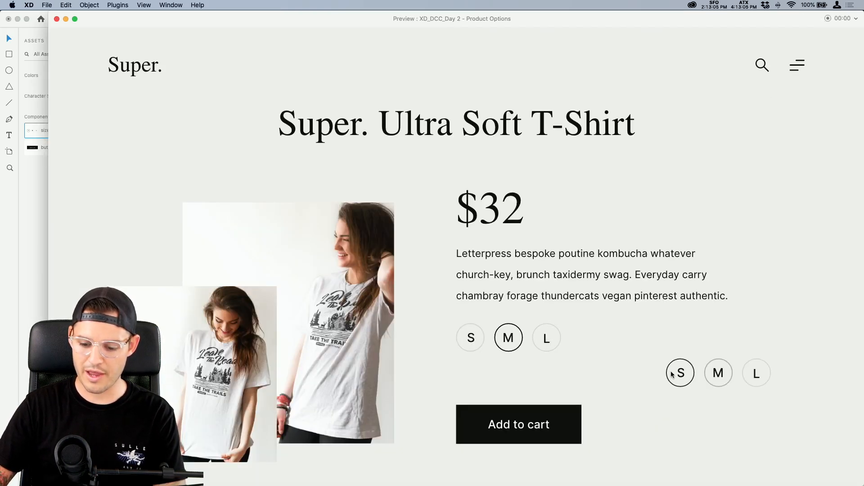
pyautogui.click(471, 339)
pyautogui.click(546, 338)
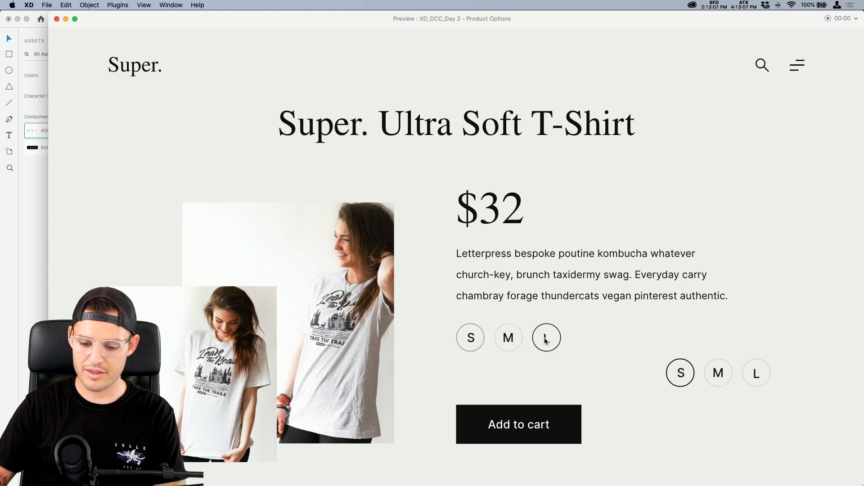
# - Close the preview and delete the extra size component instance from the product page
pyautogui.click(56, 18)
pyautogui.press('Delete')
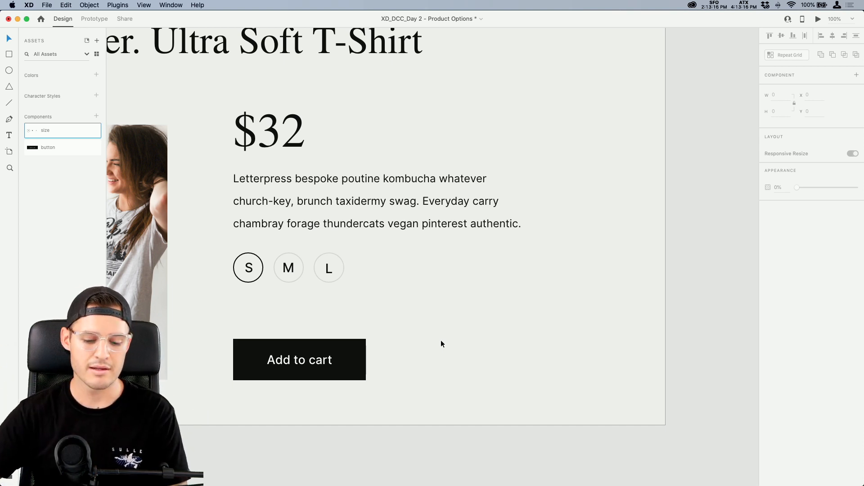
pyautogui.hscroll(-3, 442, 344)
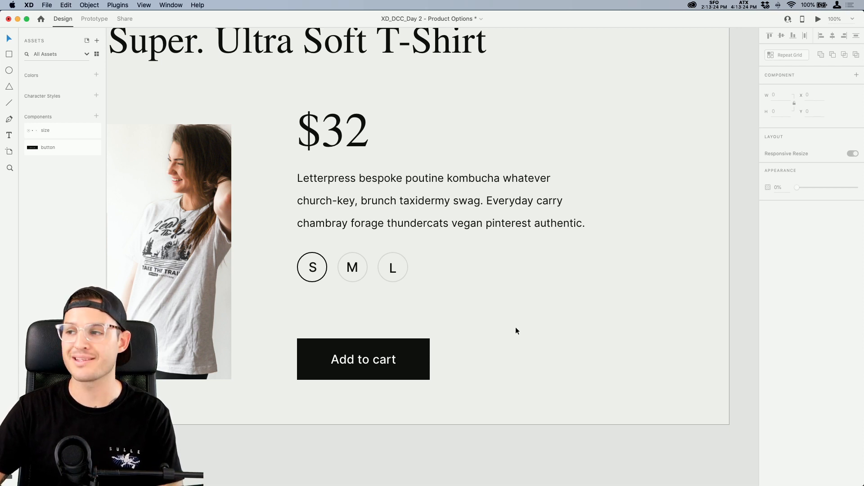
# - Select the main size component below the product description
pyautogui.click(312, 275)
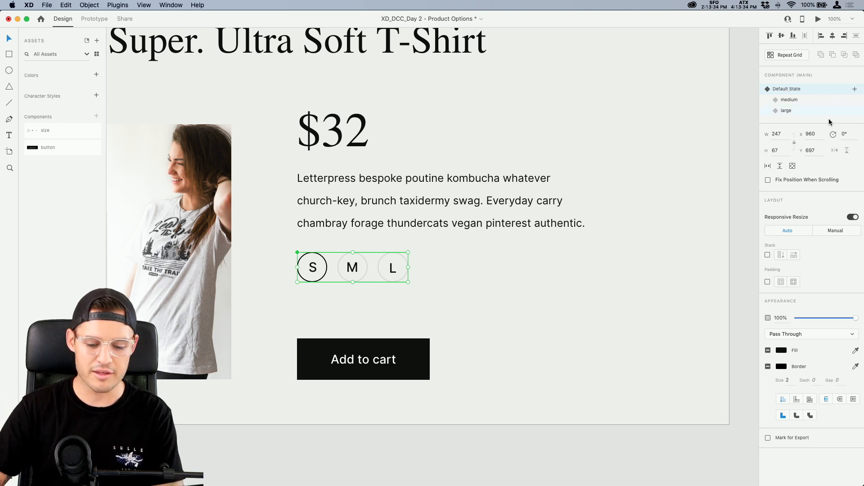
pyautogui.click(562, 282)
pyautogui.moveTo(554, 282); pyautogui.dragTo(638, 296)
pyautogui.click(451, 282)
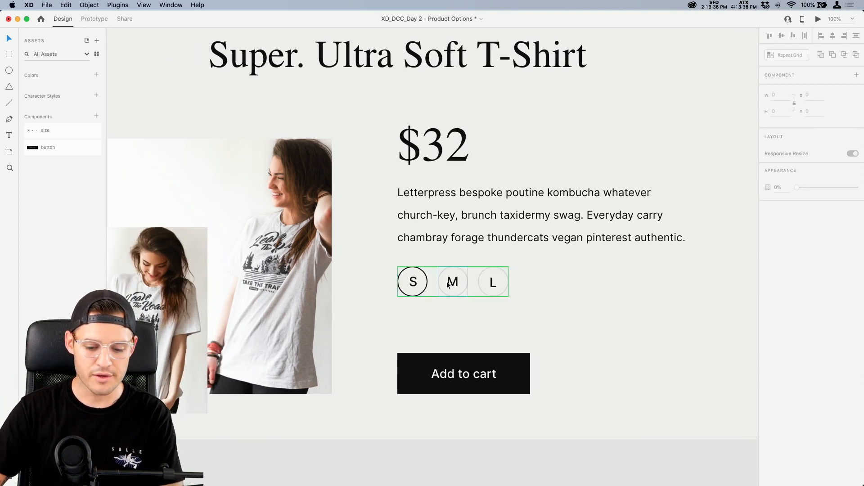
pyautogui.moveTo(565, 284); pyautogui.dragTo(585, 289)
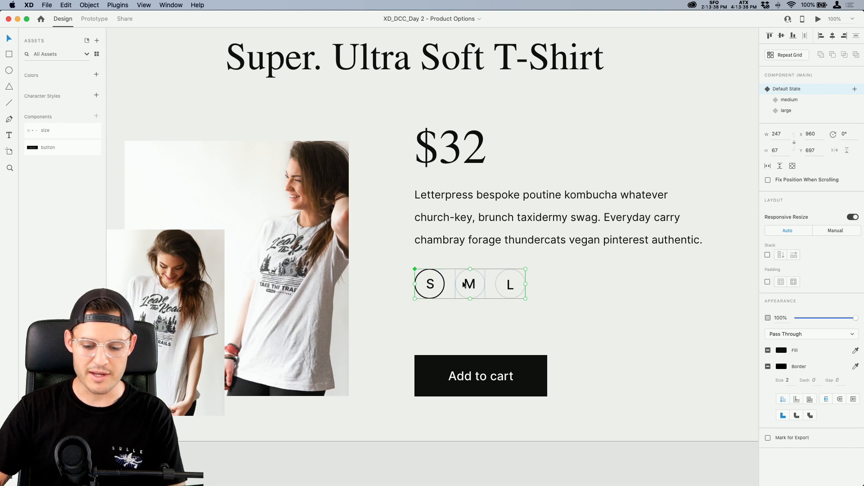
# - Move the main size component down to Y 766, just above the Add to cart button
pyautogui.moveTo(468, 285); pyautogui.dragTo(465, 279)
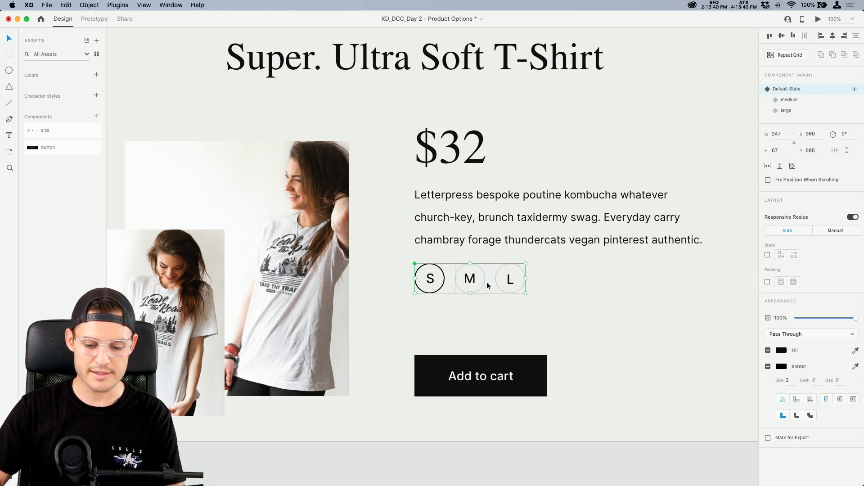
pyautogui.click(569, 279)
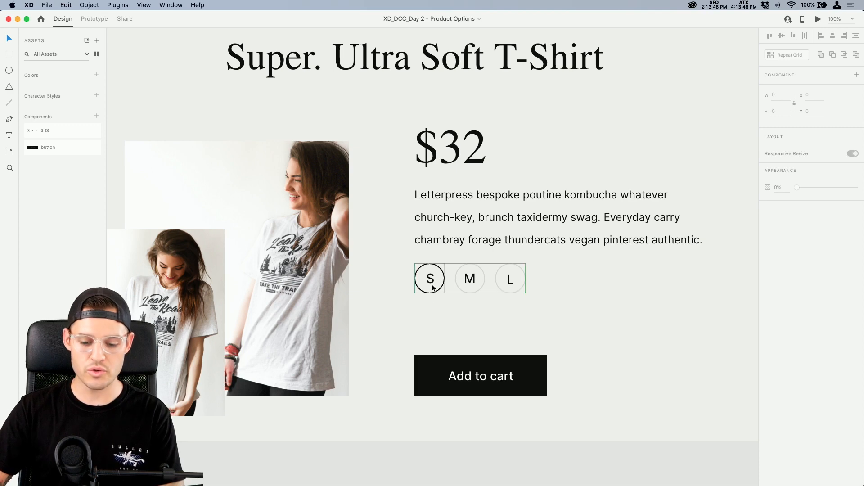
pyautogui.moveTo(431, 284); pyautogui.dragTo(430, 323)
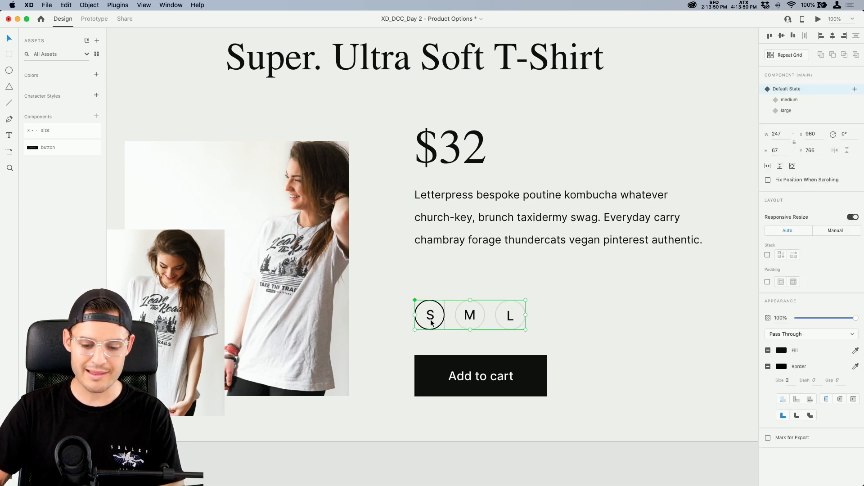
# - Draw a 17 by 17 circle between the product description and the size selector, and remove its border
pyautogui.press('super+plus')
pyautogui.press('super+plus')
pyautogui.press('super+plus')
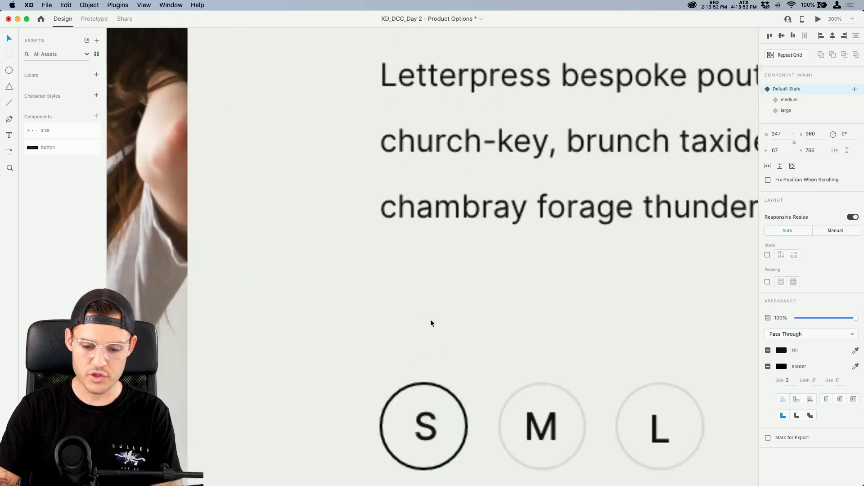
pyautogui.moveTo(409, 276); pyautogui.dragTo(431, 299)
pyautogui.press('v')
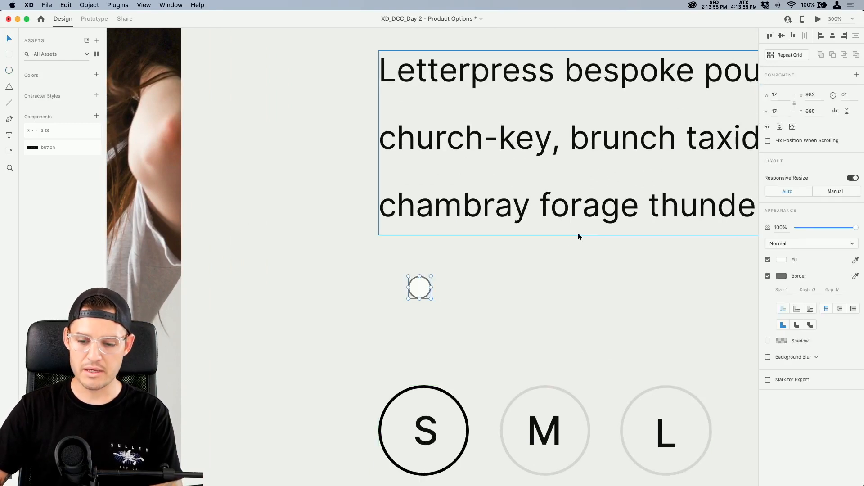
pyautogui.click(768, 276)
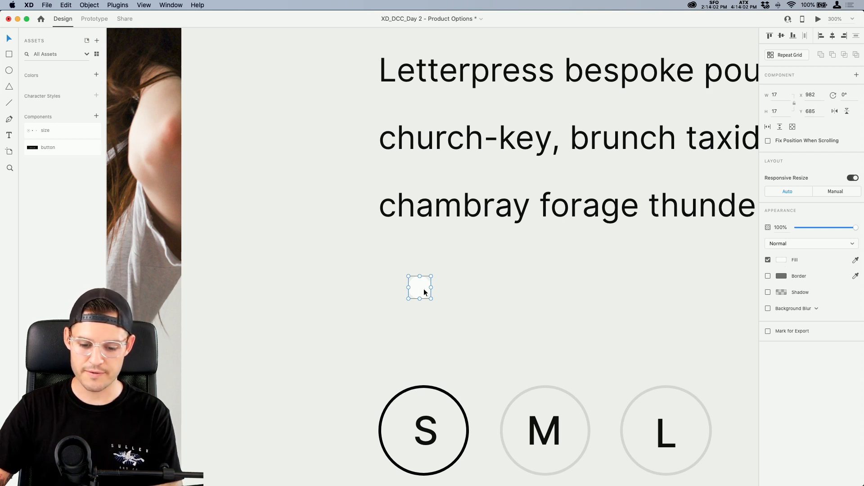
# - Duplicate the small circle, enlarge the copy from its centre to 35 by 35, and give it a border without fill
pyautogui.press('super+d')
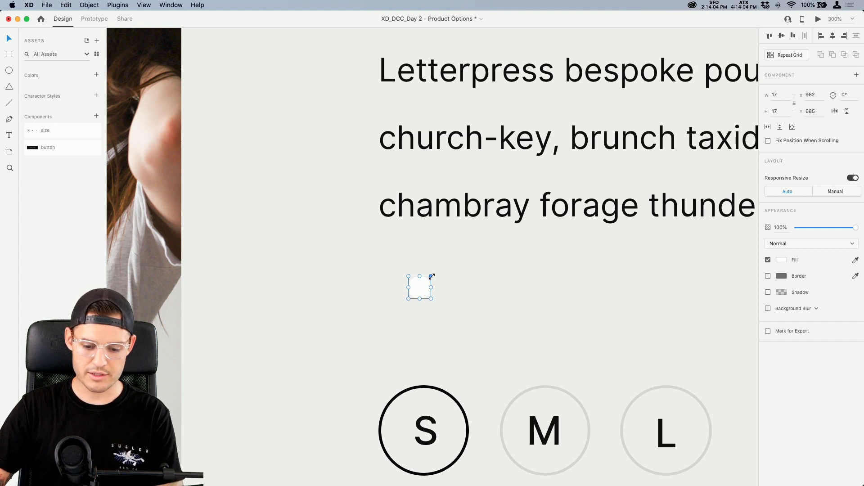
pyautogui.moveTo(431, 277); pyautogui.dragTo(444, 264)
pyautogui.click(768, 274)
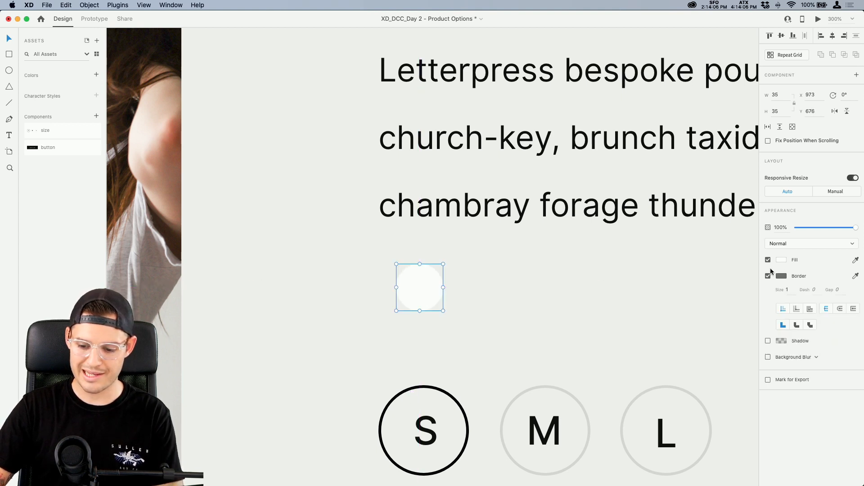
pyautogui.click(768, 260)
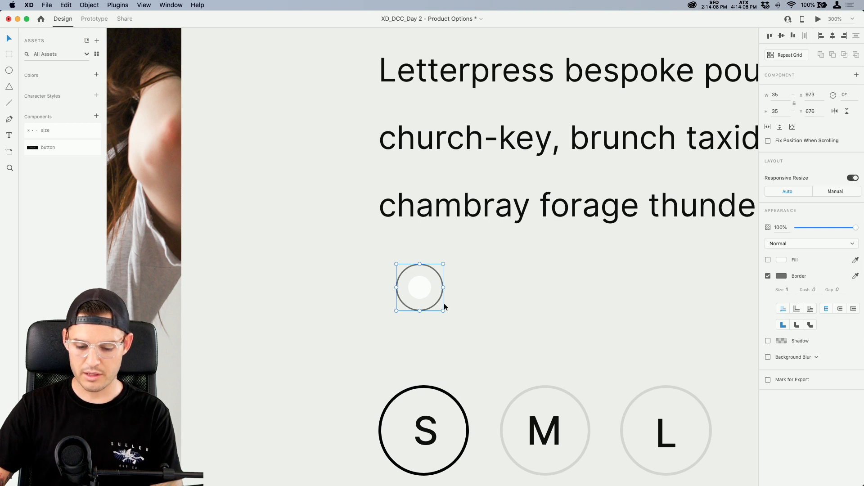
pyautogui.doubleClick(420, 288)
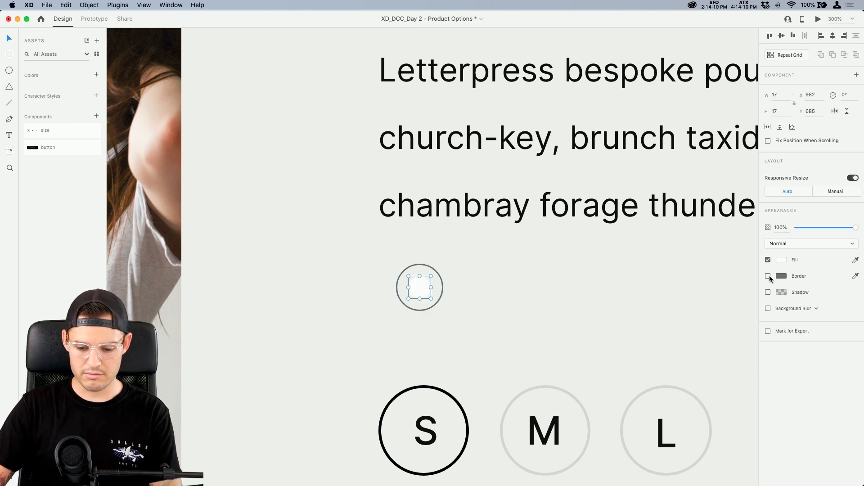
pyautogui.click(781, 260)
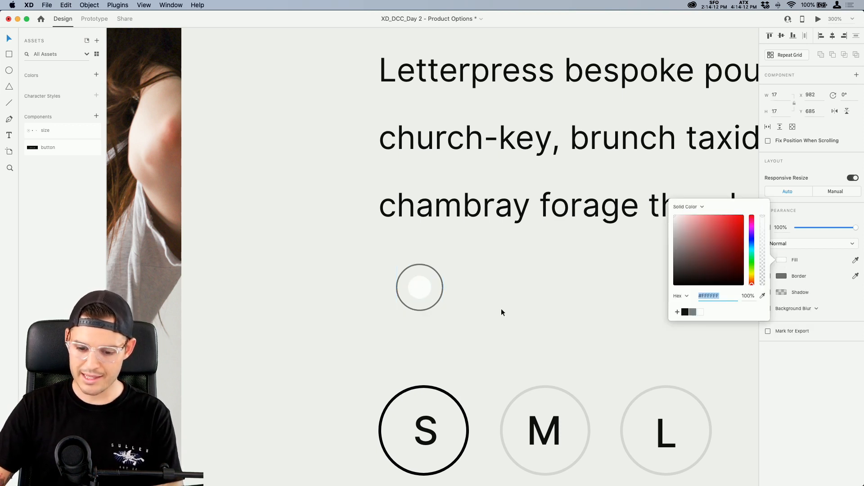
pyautogui.click(469, 296)
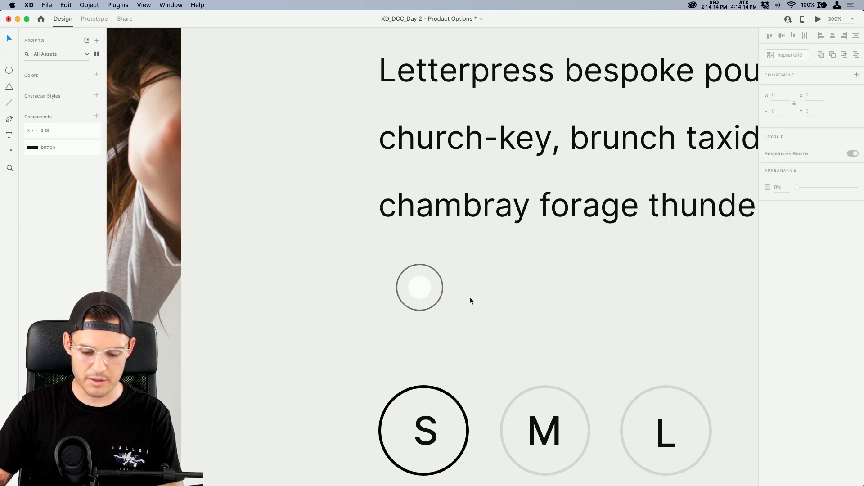
# - Show the layers and rename the inner circle's layer as color and the outer circle's layer as ring
pyautogui.click(422, 291)
pyautogui.keyDown('shift'); pyautogui.click(444, 290); pyautogui.keyUp('shift')
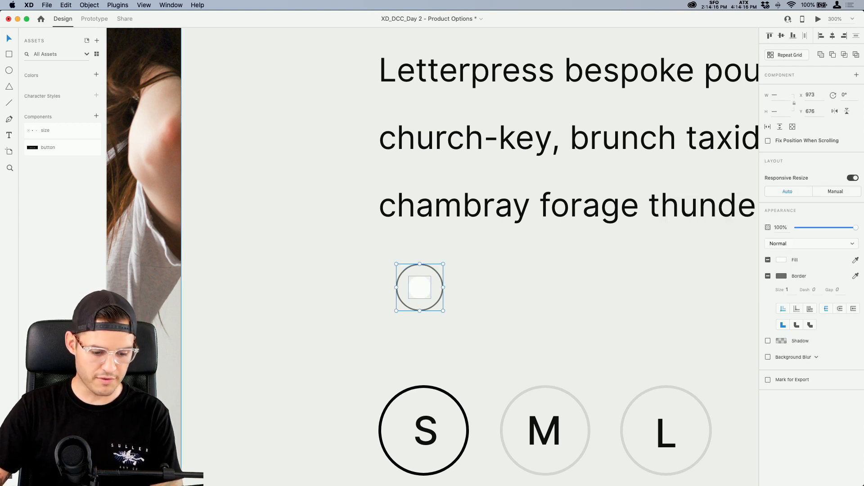
pyautogui.press('super+y')
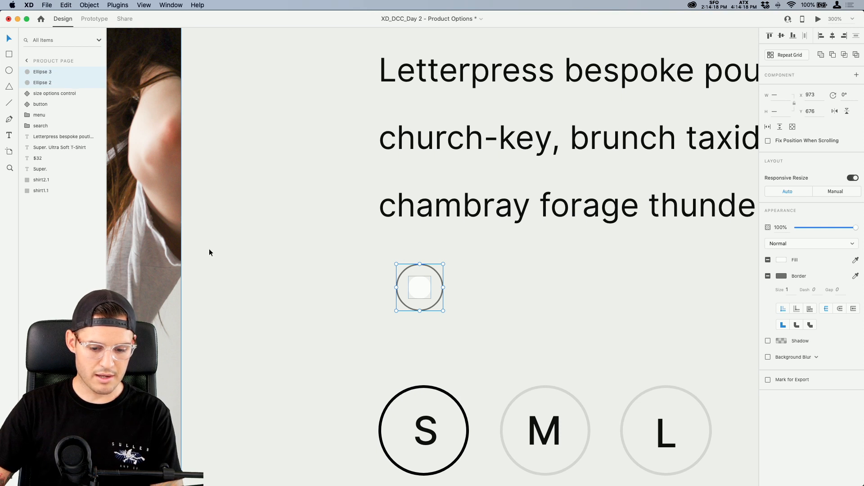
pyautogui.click(41, 83)
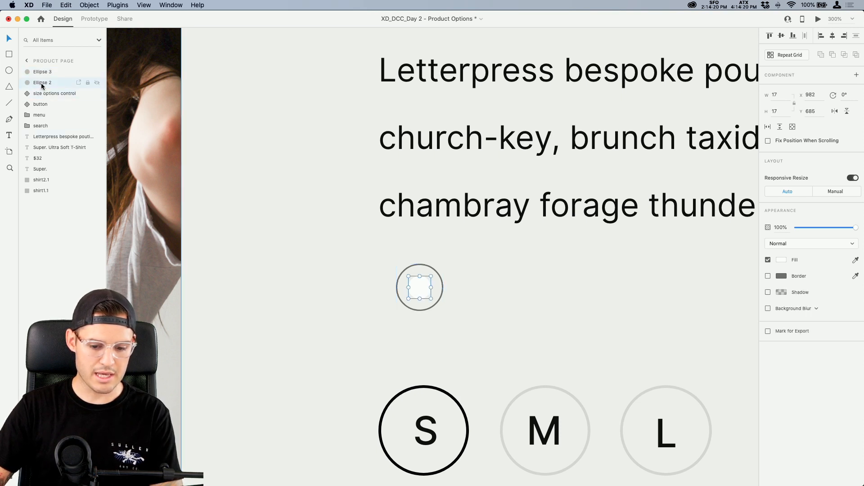
pyautogui.doubleClick(41, 83)
pyautogui.write('color')
pyautogui.press('Return')
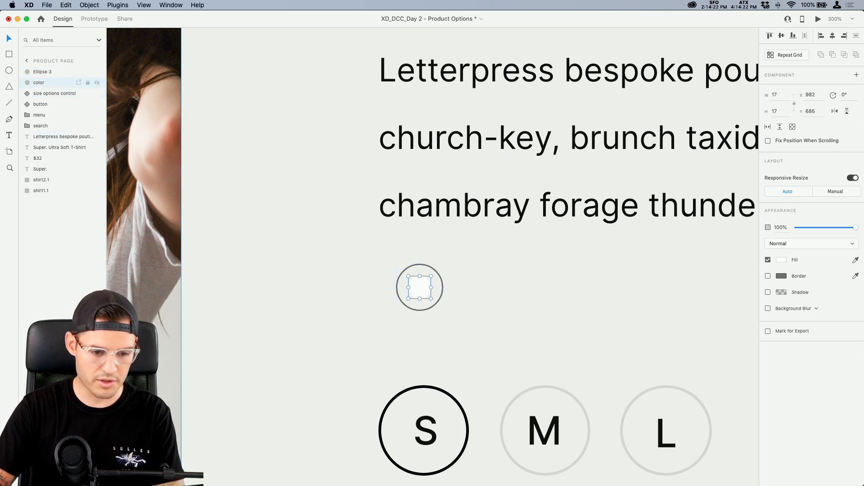
pyautogui.doubleClick(44, 73)
pyautogui.write('ring')
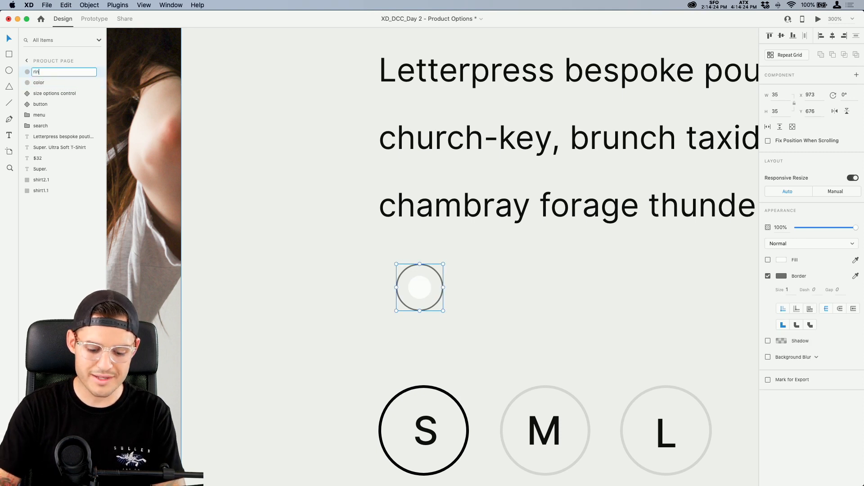
pyautogui.press('Return')
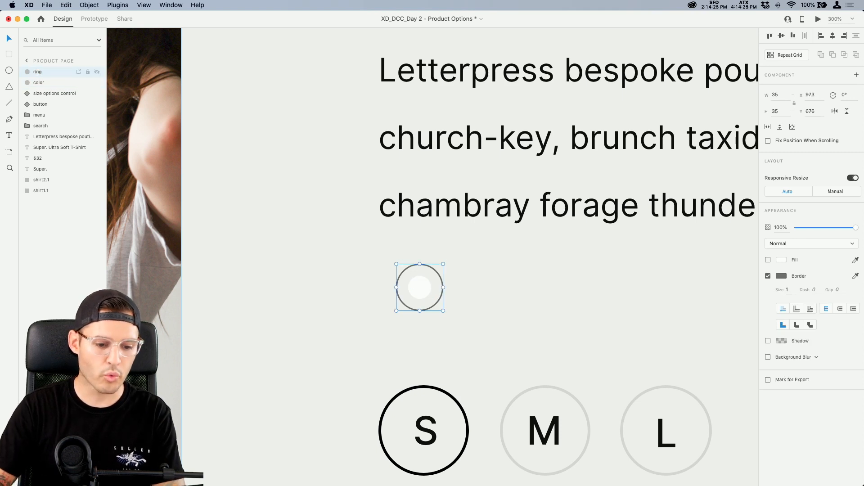
# - Group the ring and color circles and rename the group as color option
pyautogui.keyDown('shift'); pyautogui.click(423, 292); pyautogui.keyUp('shift')
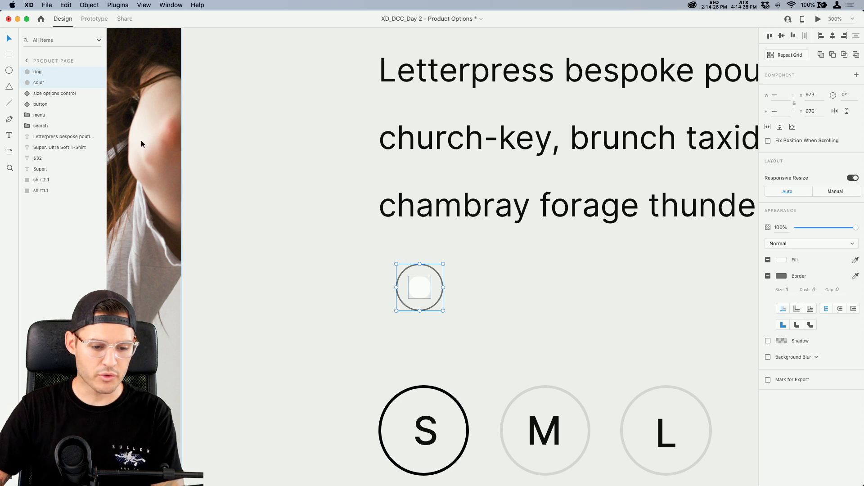
pyautogui.press('super+g')
pyautogui.doubleClick(47, 72)
pyautogui.write('color option')
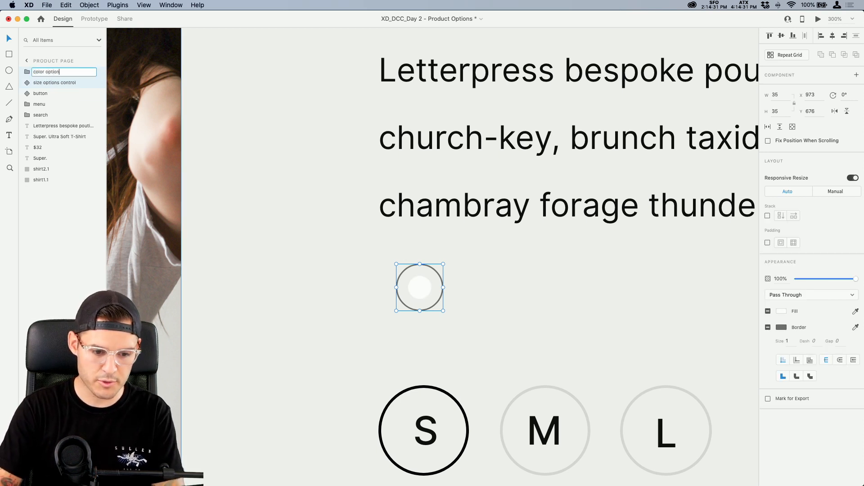
pyautogui.press('Return')
pyautogui.press('super+k')
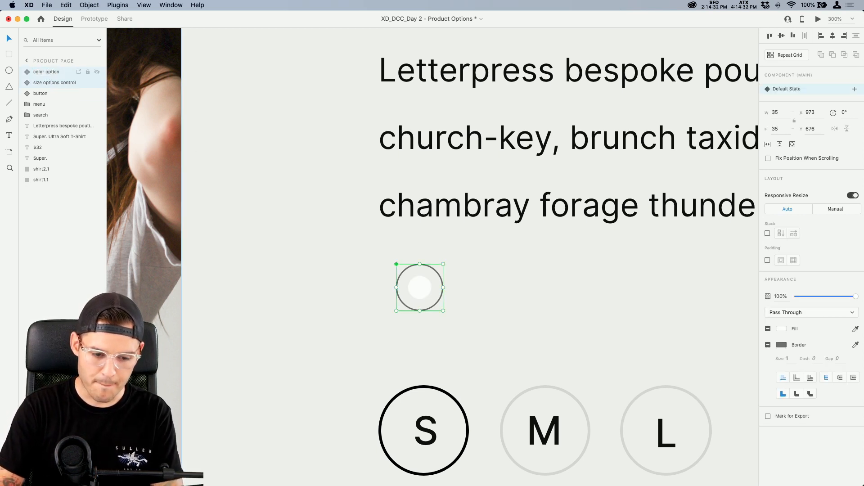
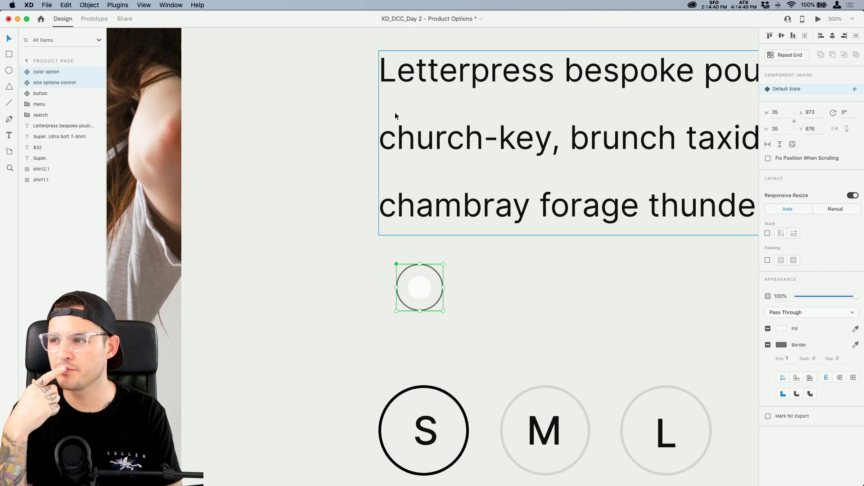
pyautogui.press('super+z')
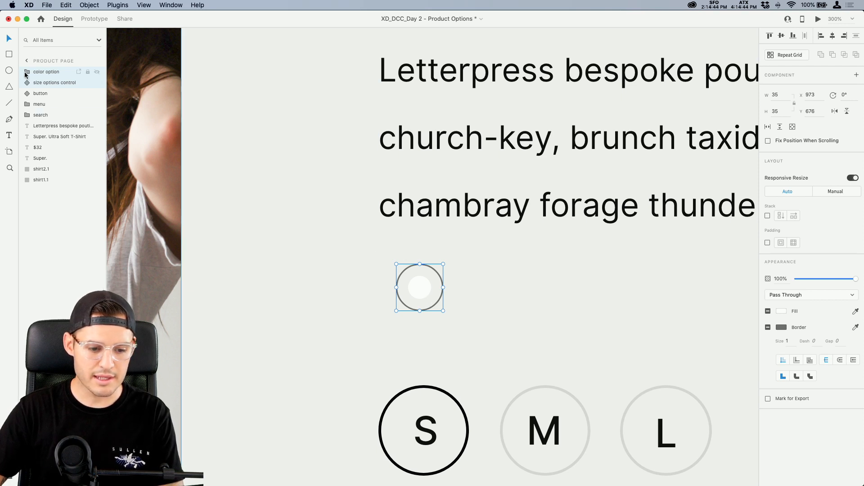
pyautogui.press('super+z')
pyautogui.press('super+z')
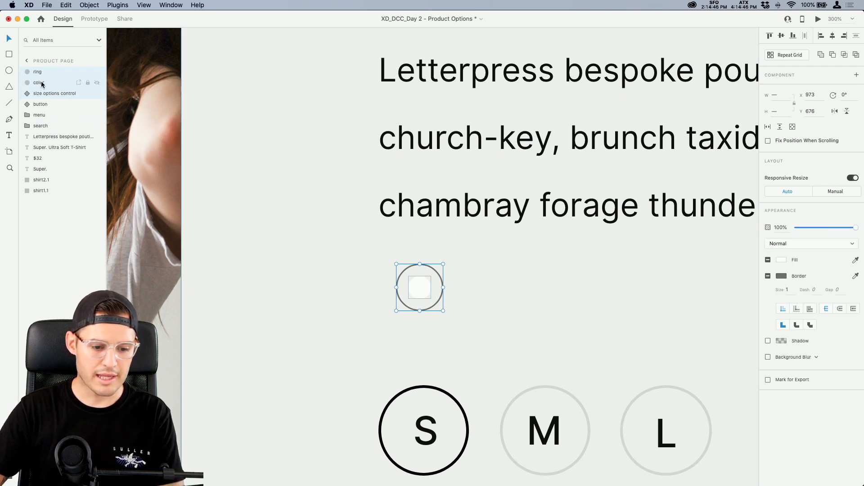
# - Rename the ring layer as "actice-ring"
pyautogui.click(44, 72)
pyautogui.doubleClick(42, 72)
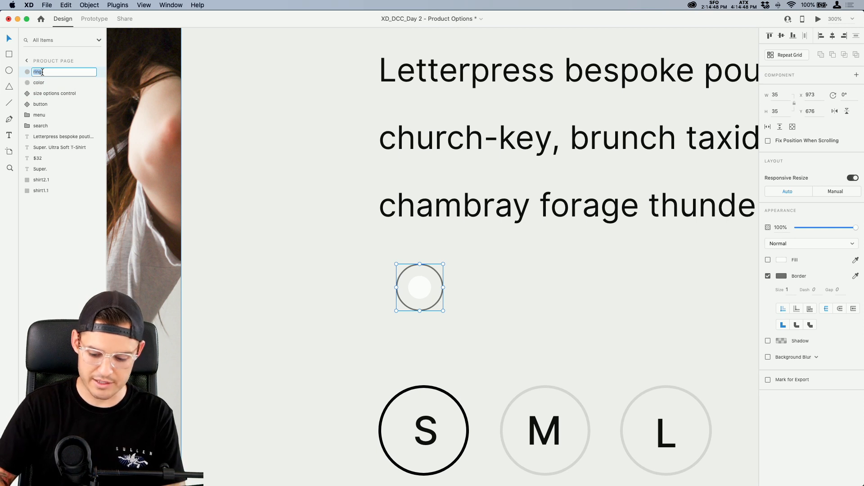
pyautogui.click(33, 72)
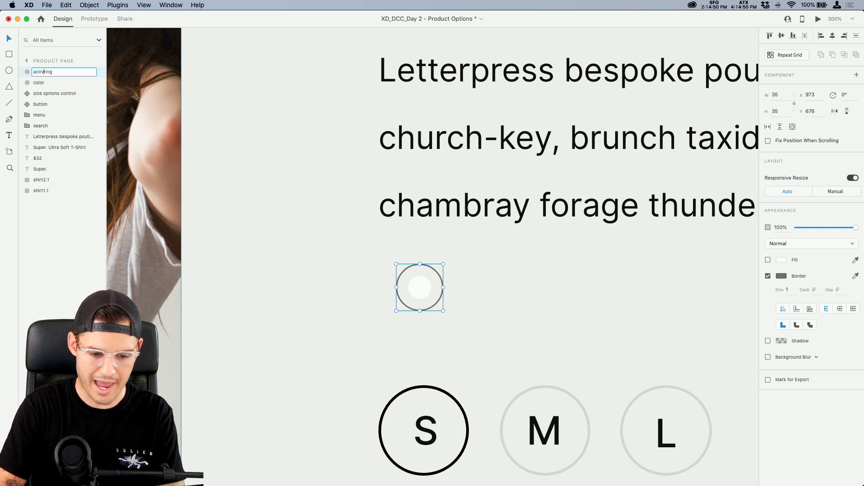
pyautogui.write('actice-')
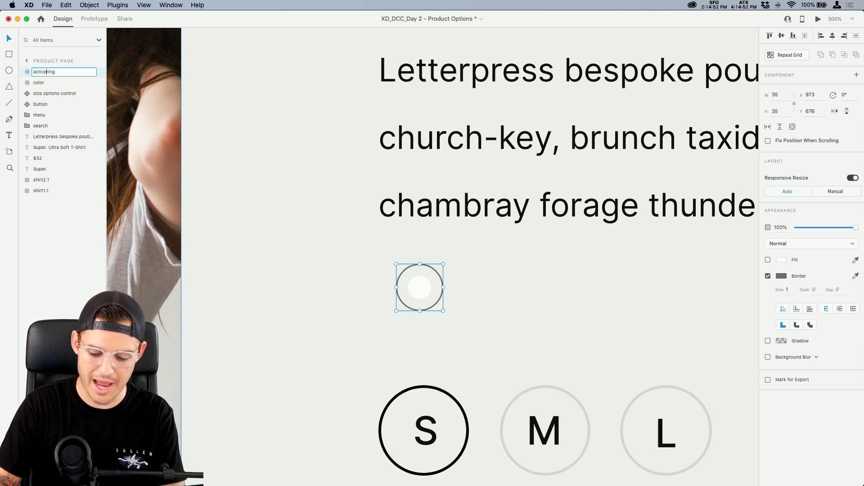
pyautogui.press('Return')
# - Duplicate the white color circle to its right and fill the copy with orange #FFA700
pyautogui.click(46, 84)
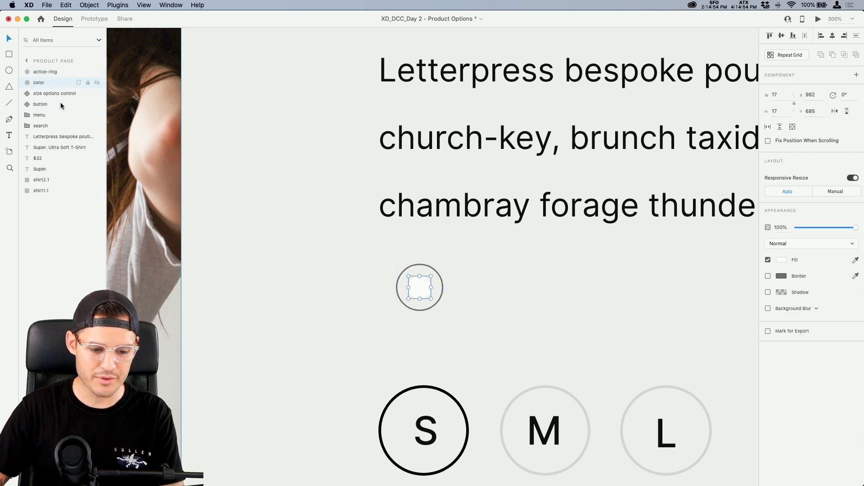
pyautogui.moveTo(424, 289); pyautogui.dragTo(503, 291)
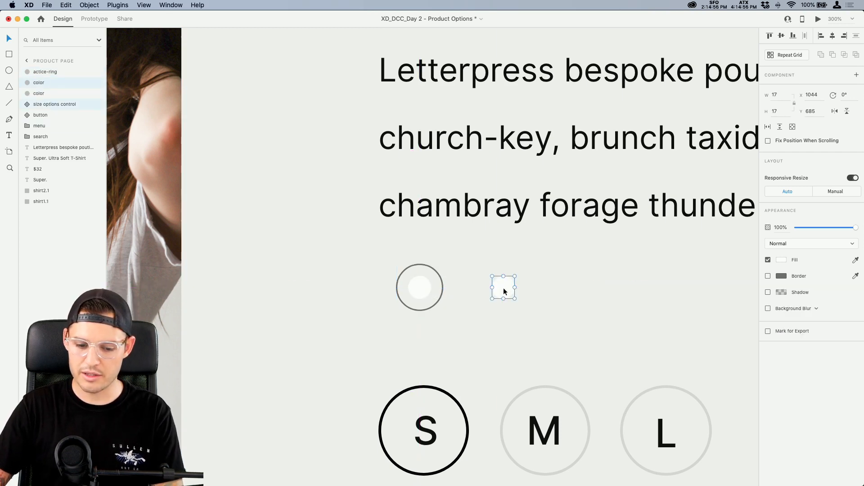
pyautogui.press('super+minus')
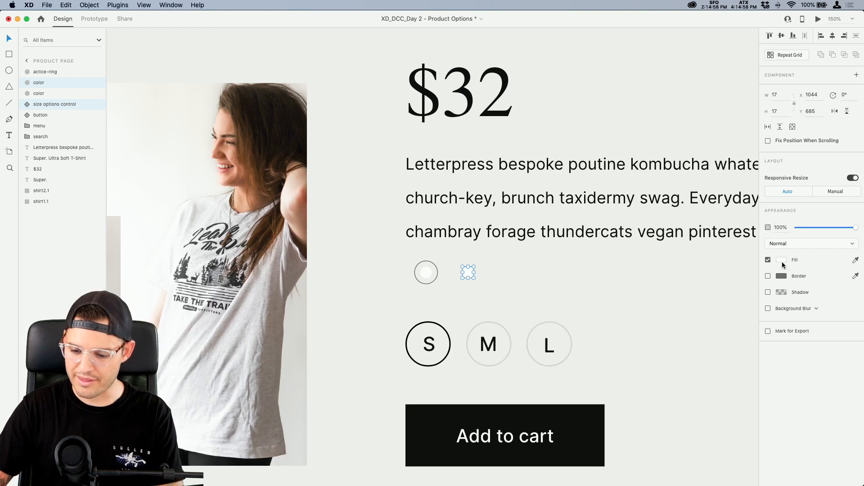
pyautogui.click(783, 260)
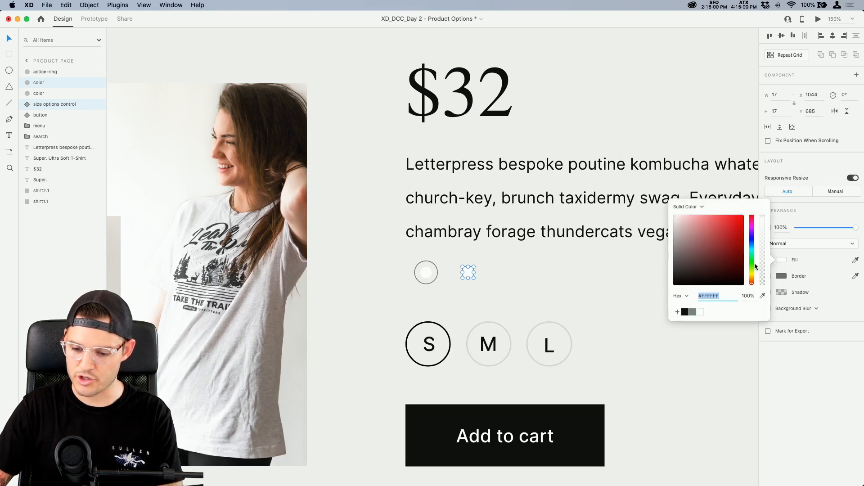
pyautogui.moveTo(753, 277); pyautogui.dragTo(753, 274)
pyautogui.moveTo(740, 237); pyautogui.dragTo(745, 215)
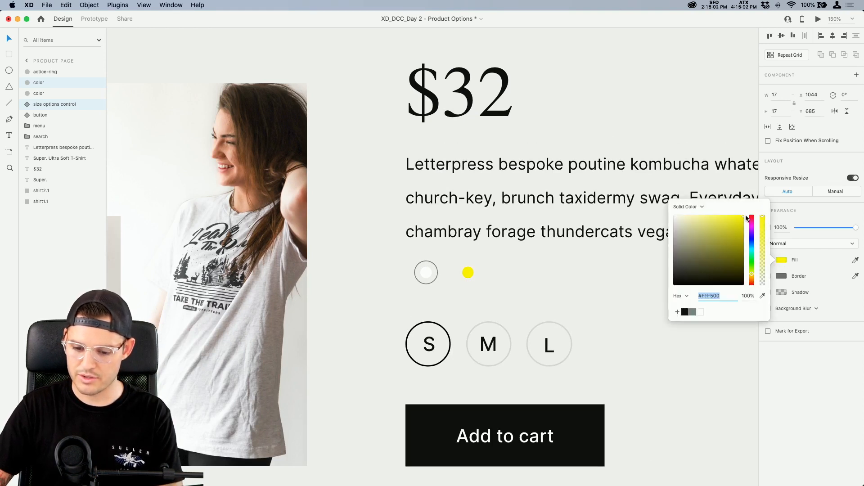
pyautogui.moveTo(754, 283); pyautogui.dragTo(753, 280)
# - Duplicate the orange circle to its right and fill the copy with purple #9300FF
pyautogui.moveTo(467, 273); pyautogui.dragTo(485, 276)
pyautogui.click(781, 260)
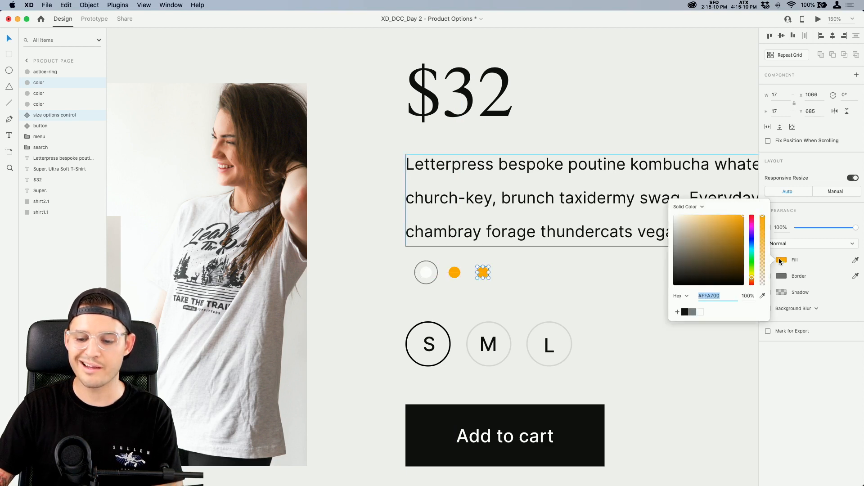
pyautogui.click(752, 233)
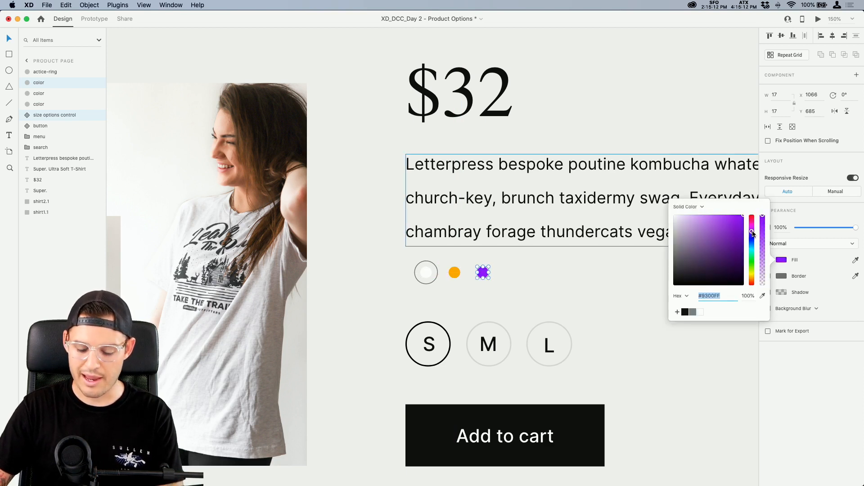
pyautogui.click(528, 279)
# - Move the purple circle farther right to X 1095 and distribute the three color circles horizontally
pyautogui.press('super+equal')
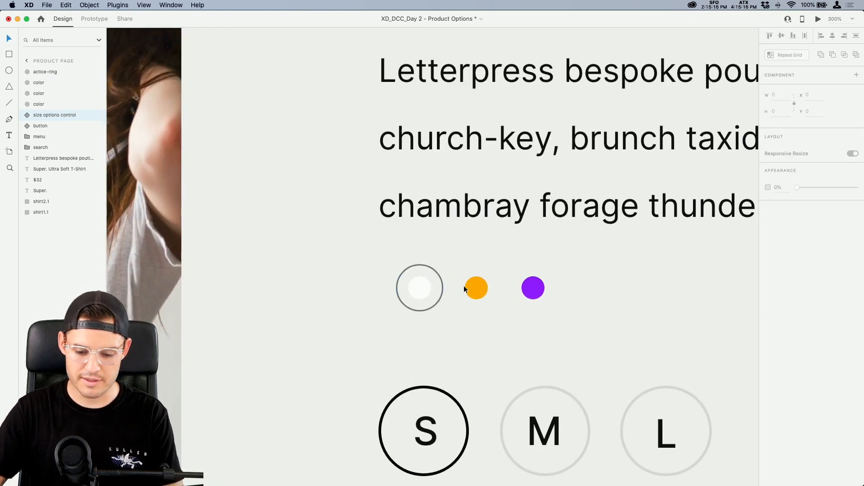
pyautogui.moveTo(533, 288); pyautogui.dragTo(572, 288)
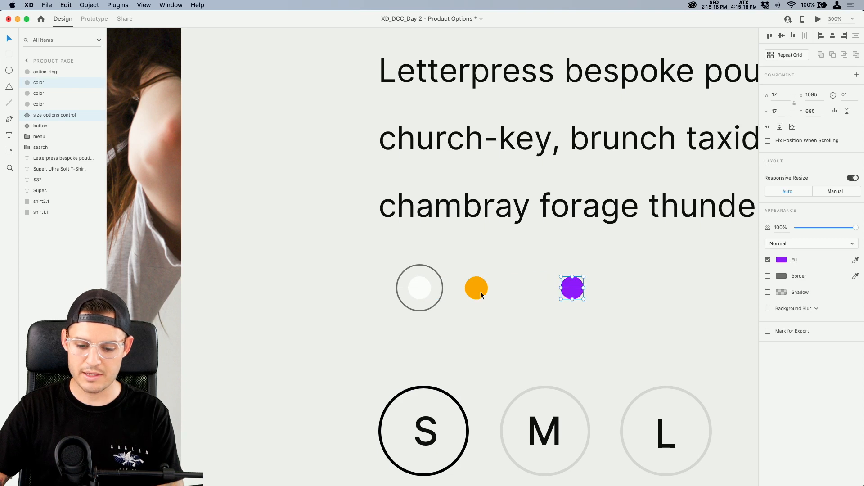
pyautogui.keyDown('shift'); pyautogui.click(468, 292); pyautogui.keyUp('shift')
pyautogui.keyDown('shift'); pyautogui.click(421, 290); pyautogui.keyUp('shift')
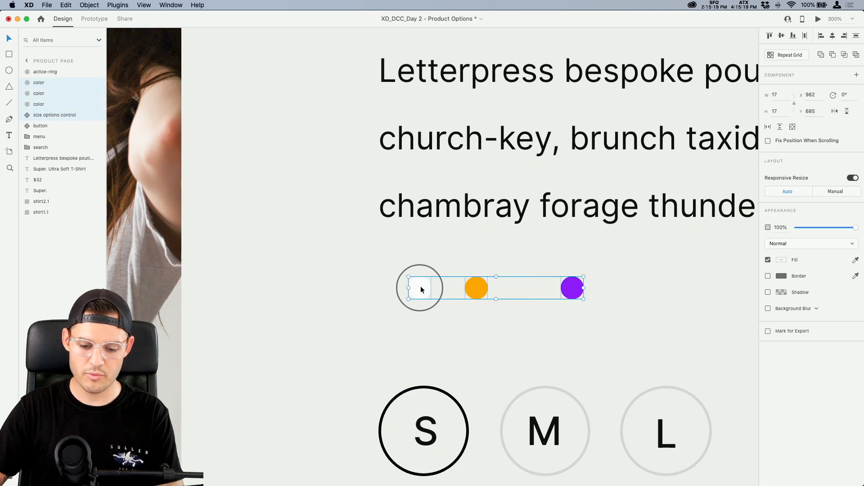
pyautogui.click(806, 36)
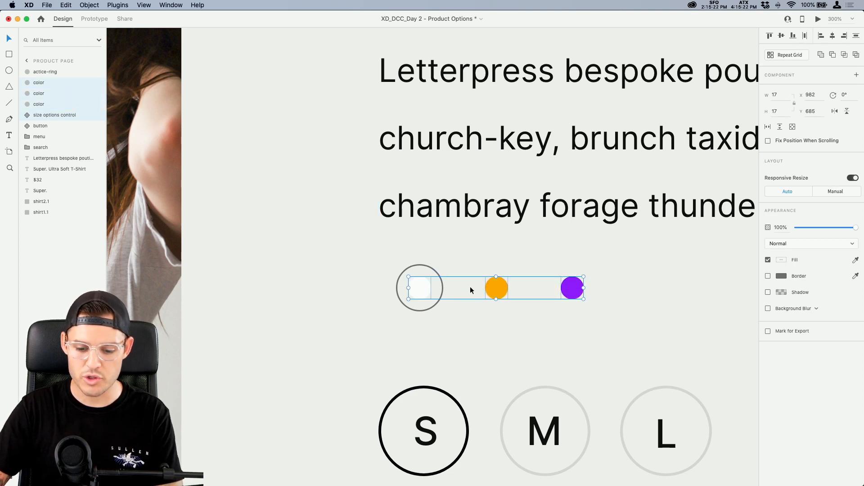
pyautogui.click(570, 337)
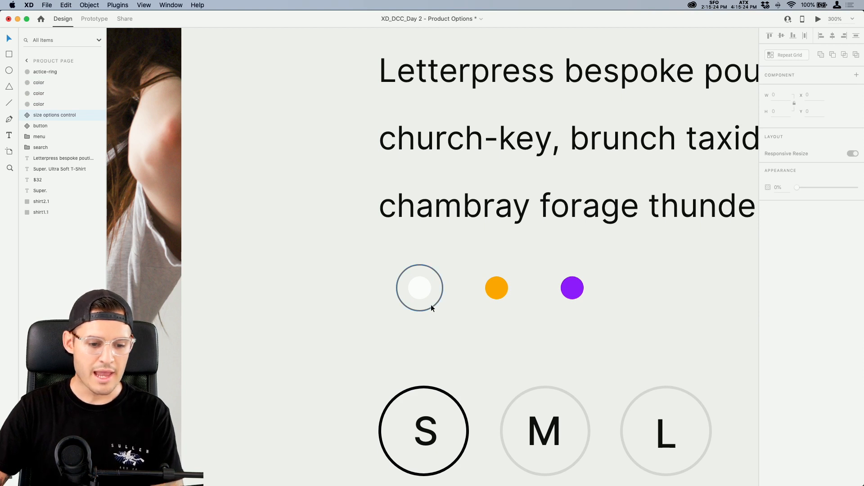
# - Rename the white, orange and purple circle layers as colorw, coloro and colorp
pyautogui.click(47, 104)
pyautogui.doubleClick(48, 105)
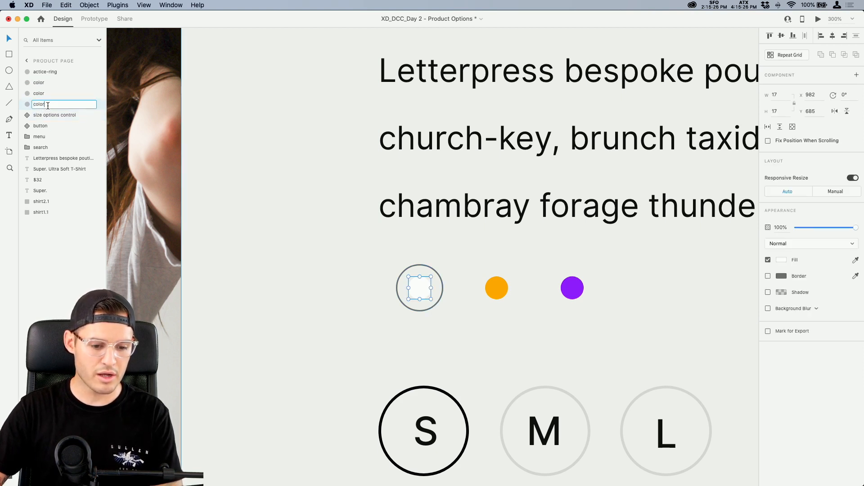
pyautogui.write('w')
pyautogui.click(46, 94)
pyautogui.doubleClick(47, 93)
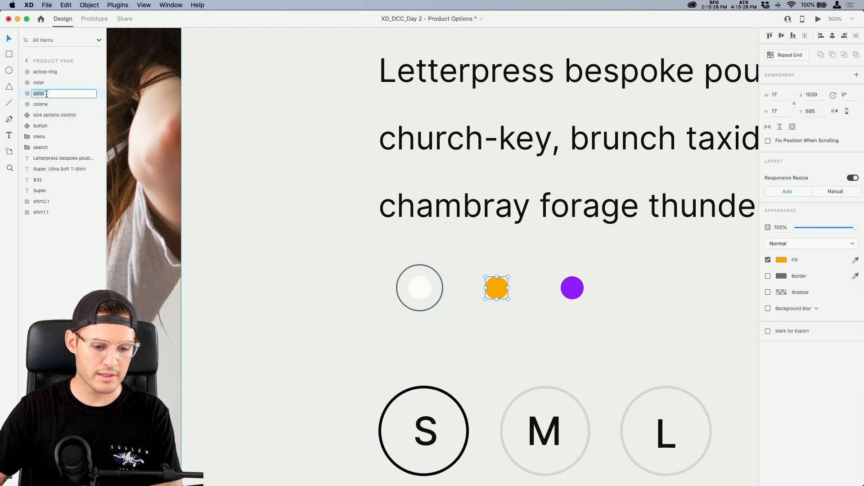
pyautogui.click(47, 94)
pyautogui.write('o')
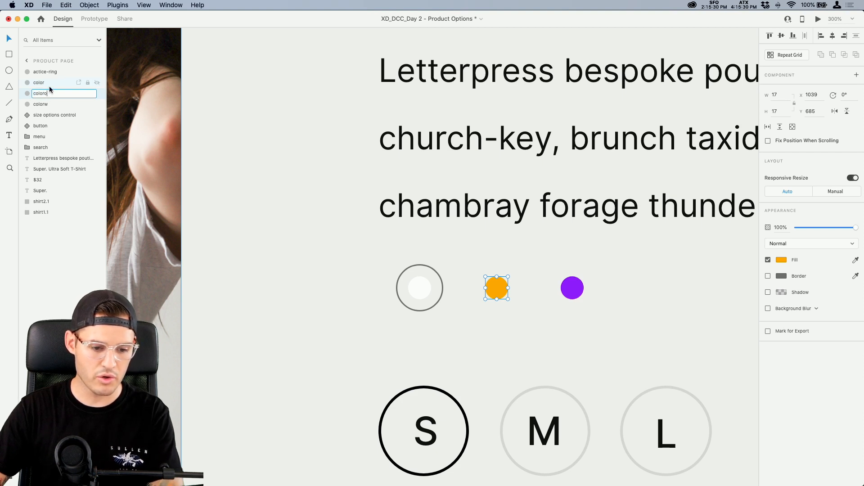
pyautogui.click(44, 84)
pyautogui.doubleClick(48, 83)
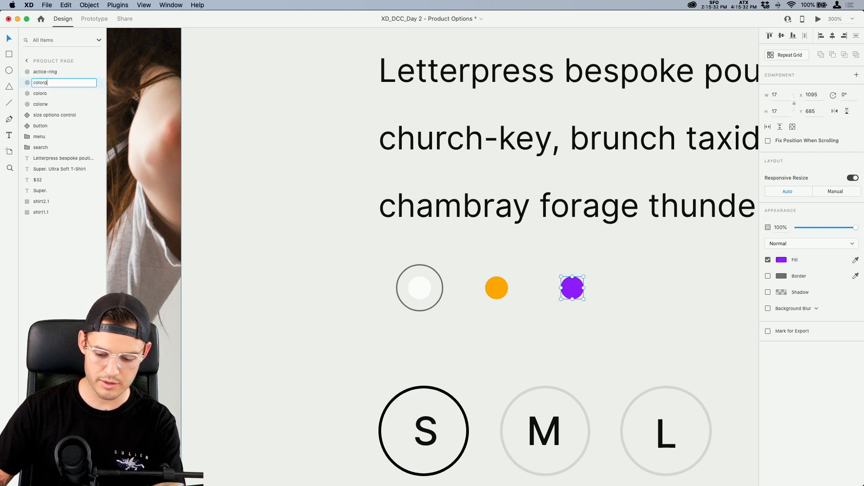
pyautogui.write('p')
# - Group the ring and three color circles as "color options" and turn the group into a component
pyautogui.click(45, 105)
pyautogui.keyDown('shift'); pyautogui.click(52, 75); pyautogui.keyUp('shift')
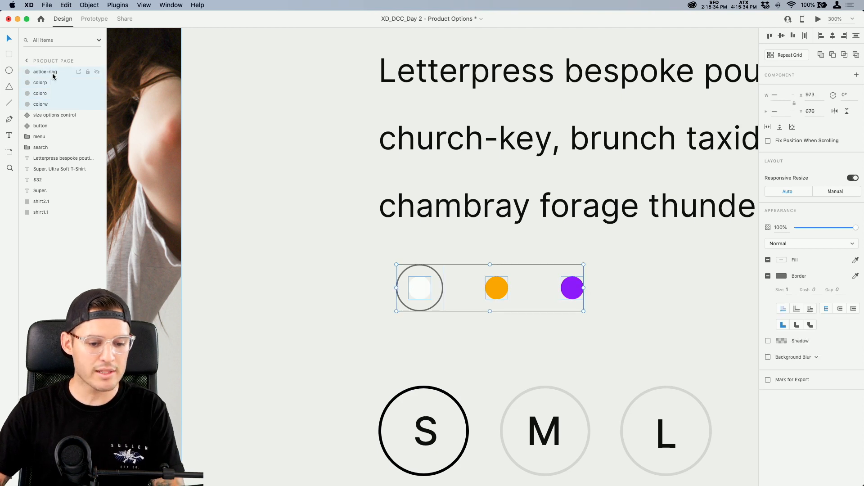
pyautogui.press('super+g')
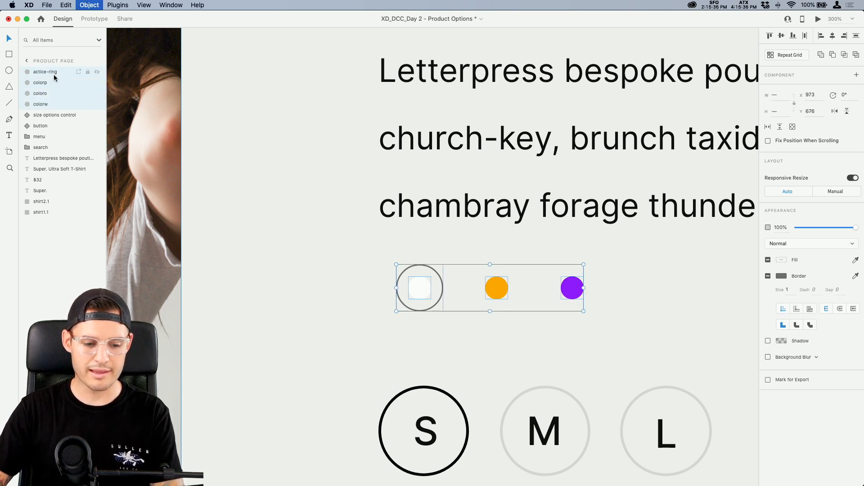
pyautogui.doubleClick(43, 73)
pyautogui.write('color op')
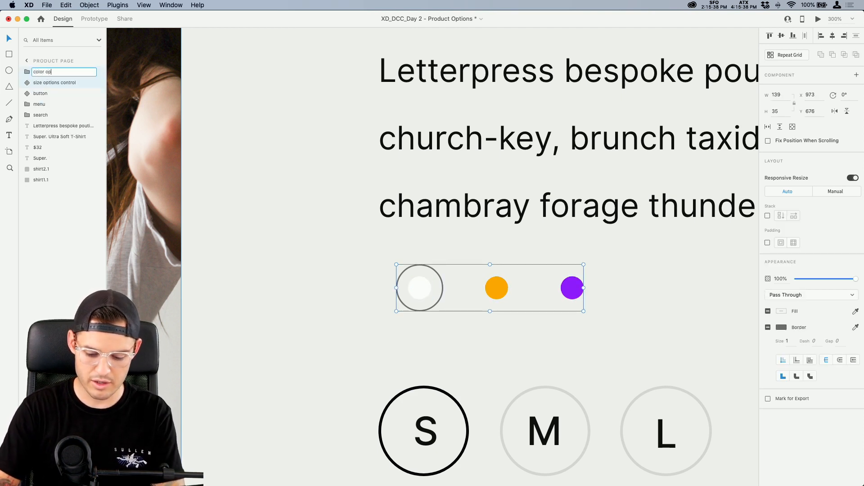
pyautogui.write('tions')
pyautogui.press('Return')
pyautogui.press('super+k')
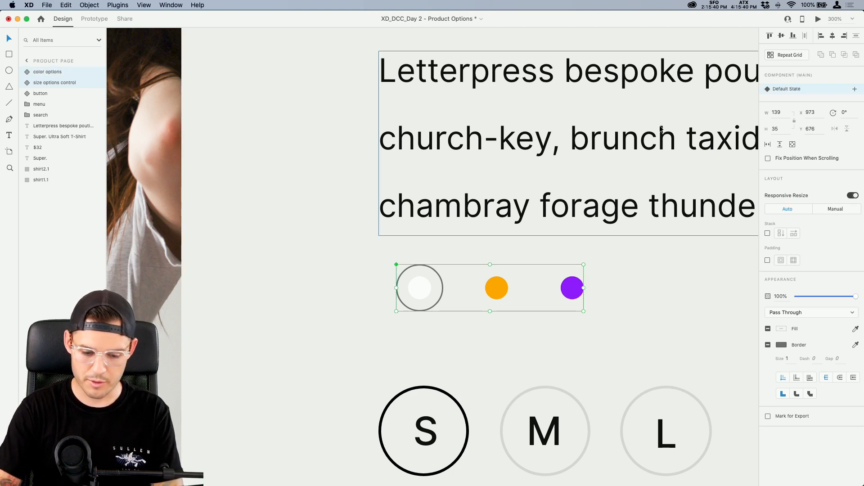
# - Add a component state named "orange" with the ring moved around the orange circle
pyautogui.click(854, 90)
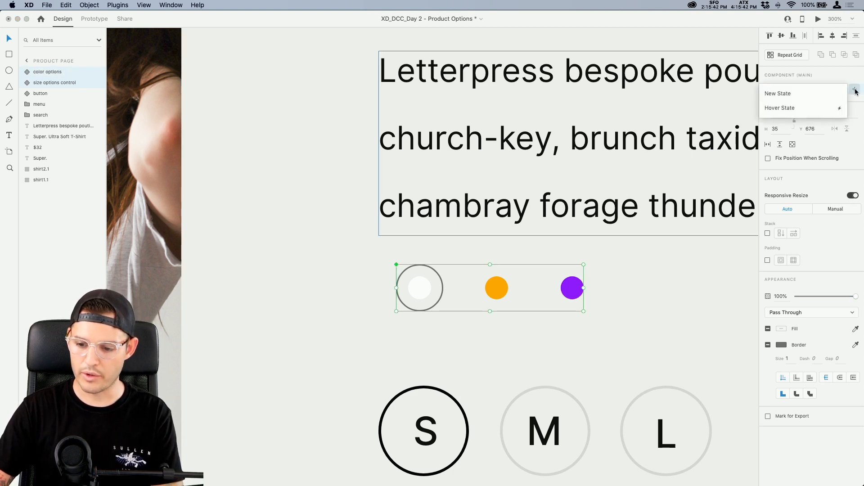
pyautogui.click(824, 93)
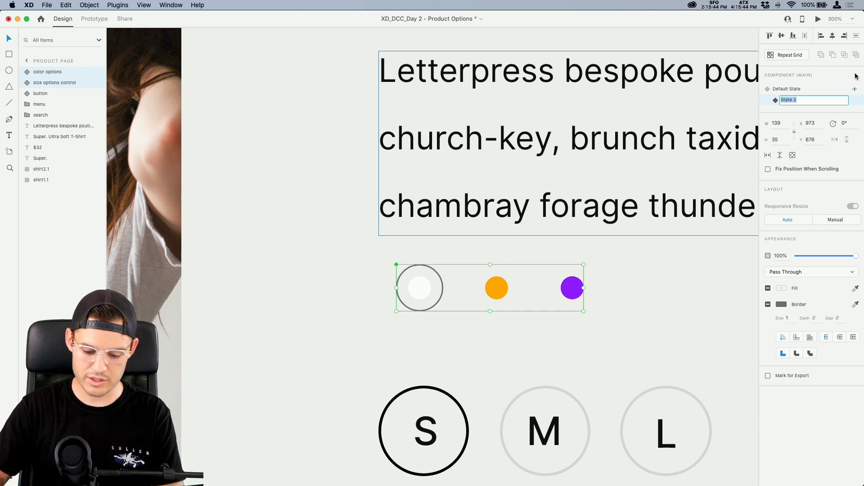
pyautogui.write('orange')
pyautogui.press('Return')
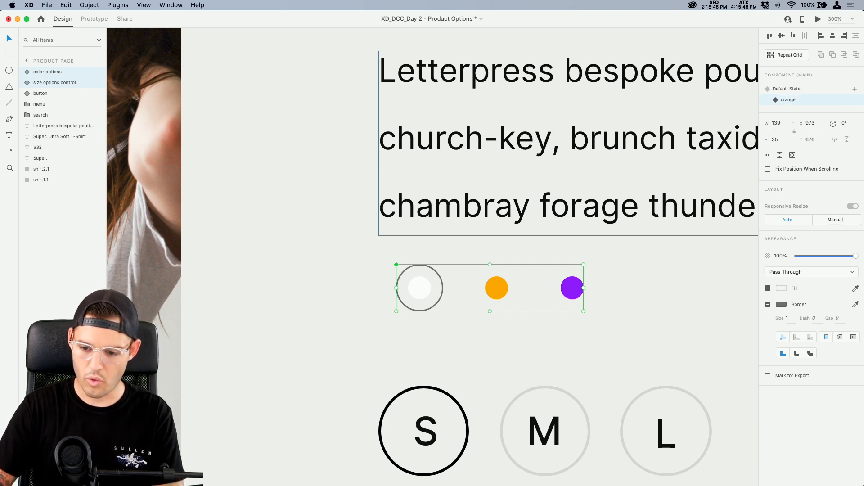
pyautogui.doubleClick(438, 277)
pyautogui.moveTo(437, 274); pyautogui.dragTo(512, 275)
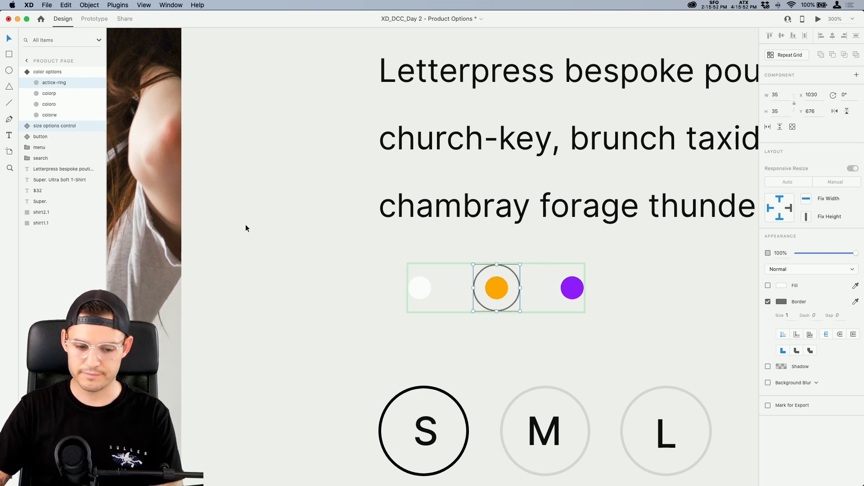
# - Add a component state named "purple" with the ring moved around the purple circle
pyautogui.click(48, 72)
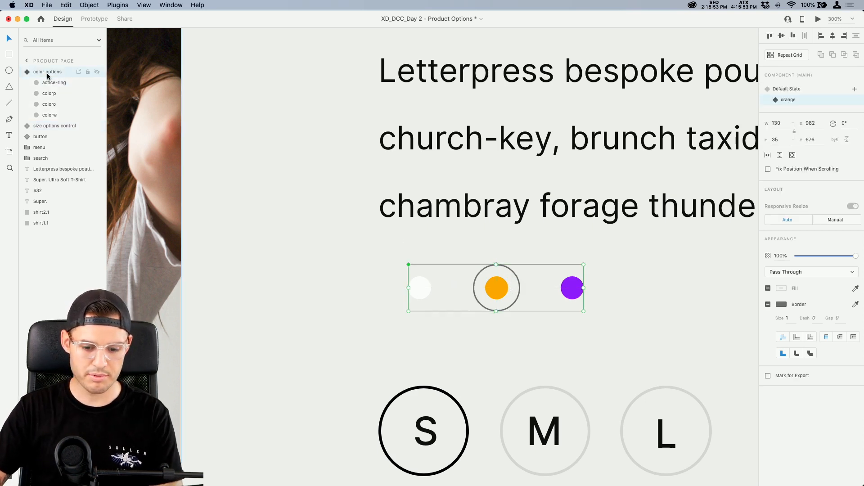
pyautogui.click(854, 89)
pyautogui.click(820, 94)
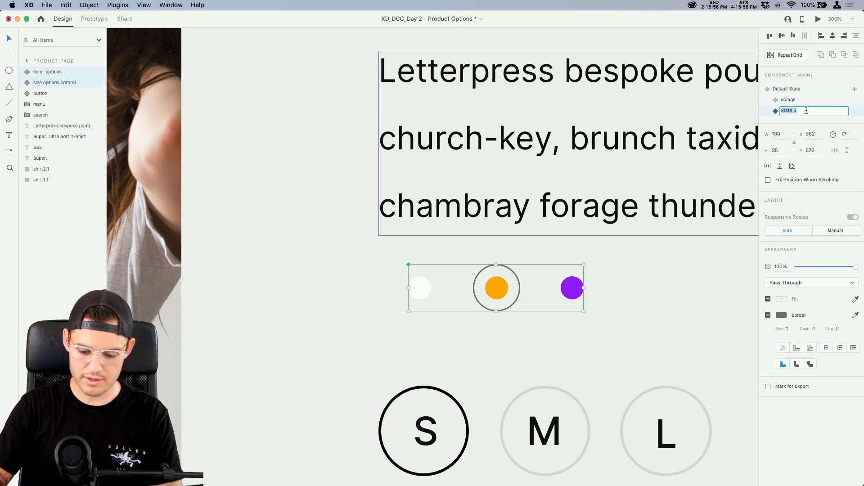
pyautogui.write('purple')
pyautogui.press('Return')
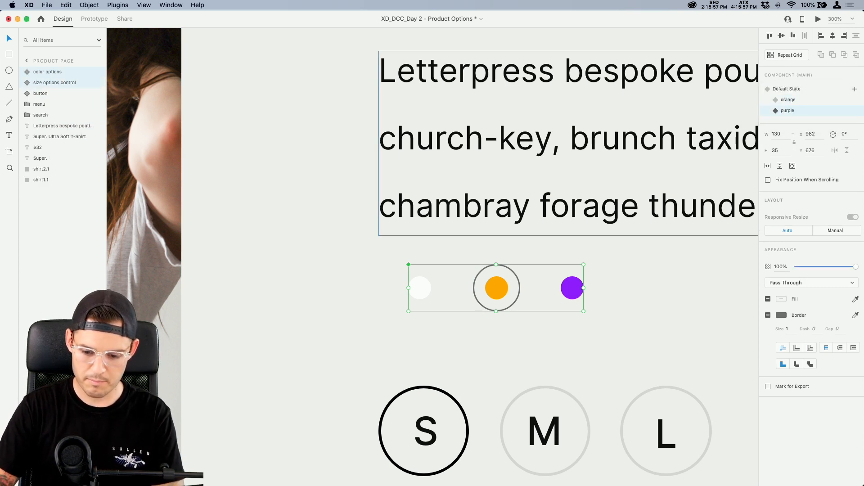
pyautogui.doubleClick(514, 274)
pyautogui.moveTo(514, 274); pyautogui.dragTo(590, 273)
pyautogui.click(522, 295)
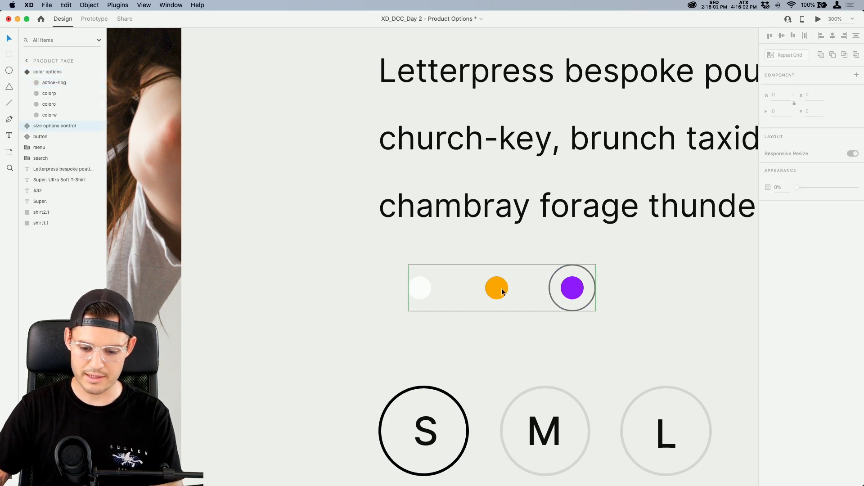
# - In the color options Default State, prototype a tap on the orange circle that auto-animates to the orange state
pyautogui.click(503, 291)
pyautogui.click(802, 99)
pyautogui.click(804, 90)
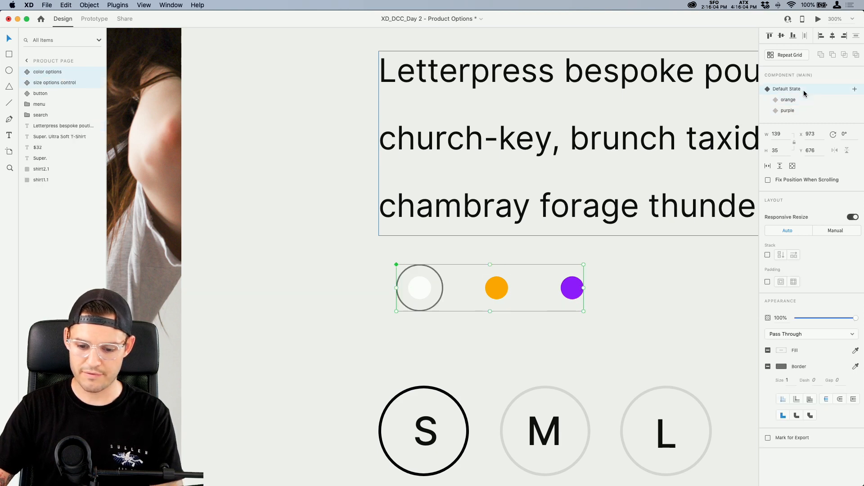
pyautogui.hotkey('ctrl', 'Tab')
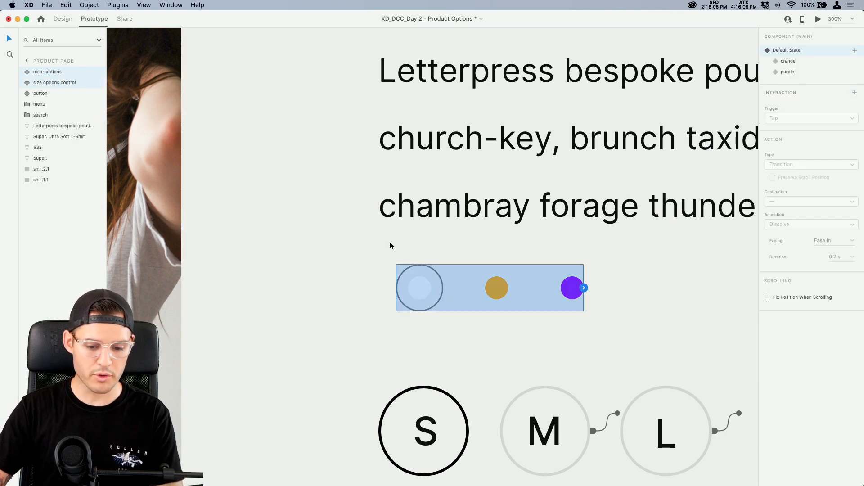
pyautogui.doubleClick(498, 290)
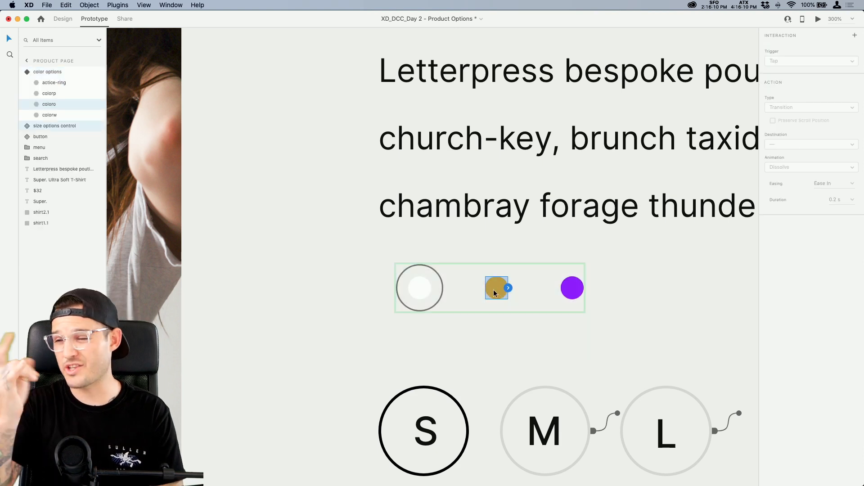
pyautogui.click(508, 288)
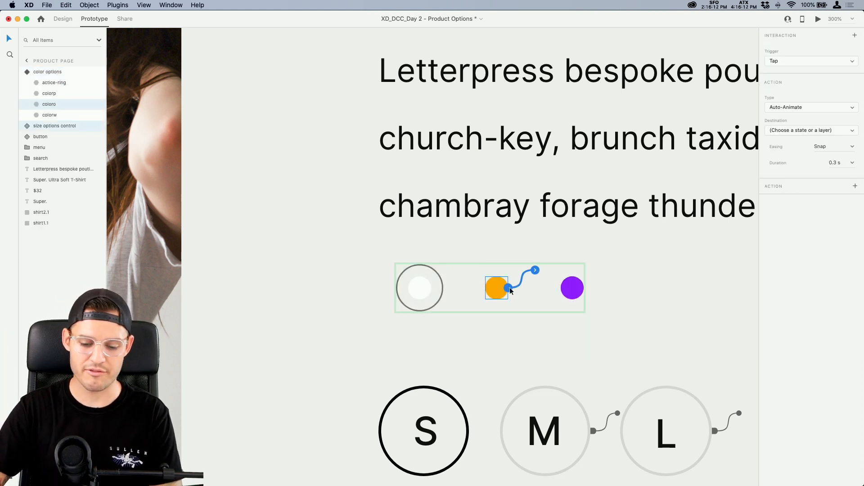
pyautogui.click(791, 130)
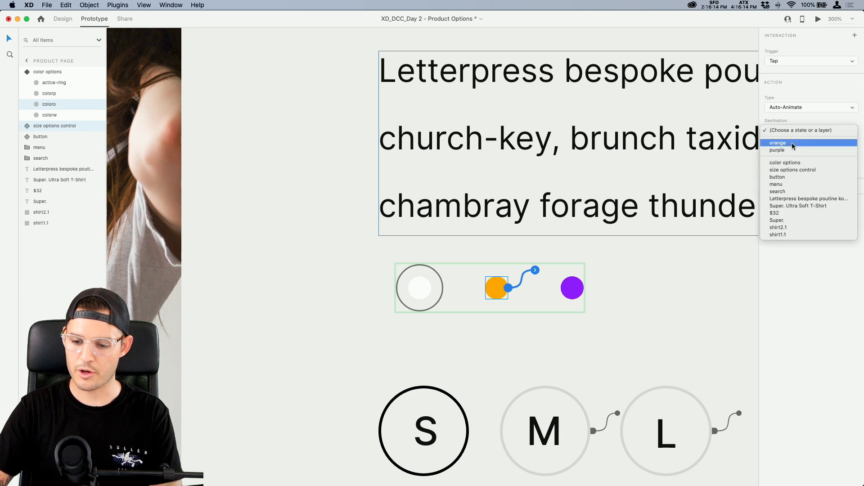
pyautogui.click(792, 143)
# - In the Default State, add a tap interaction on the purple circle that auto-animates to the purple state
pyautogui.click(572, 294)
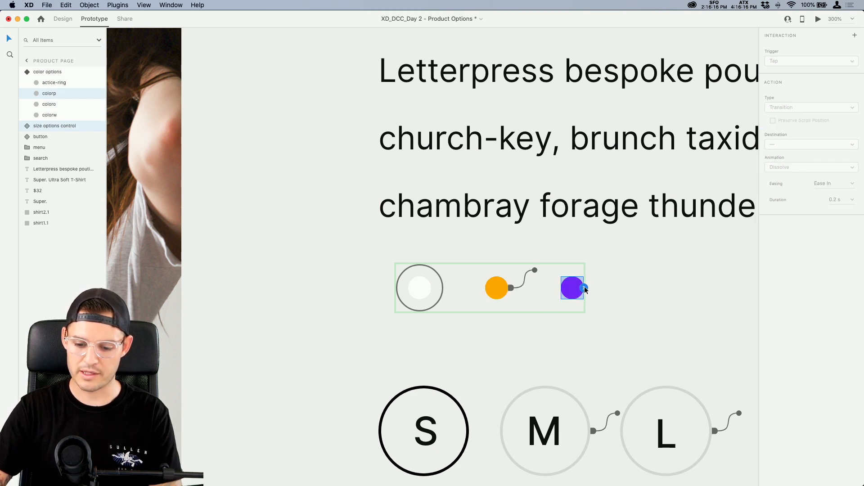
pyautogui.click(585, 289)
pyautogui.click(776, 138)
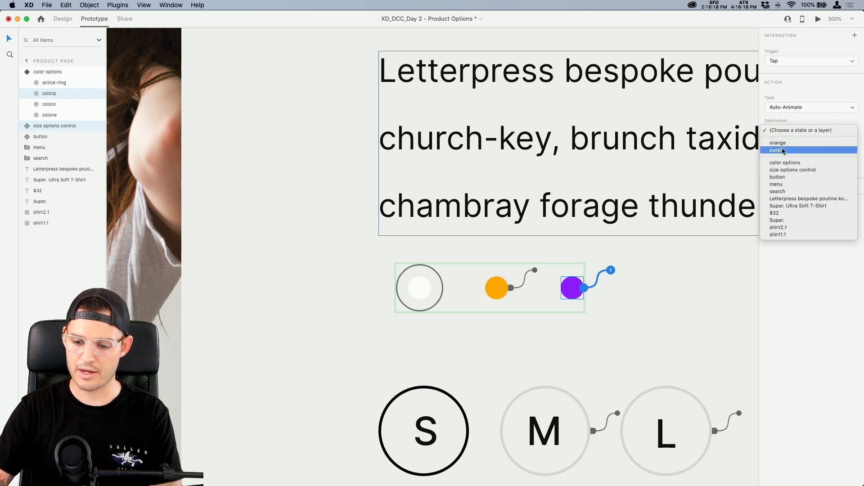
pyautogui.click(782, 149)
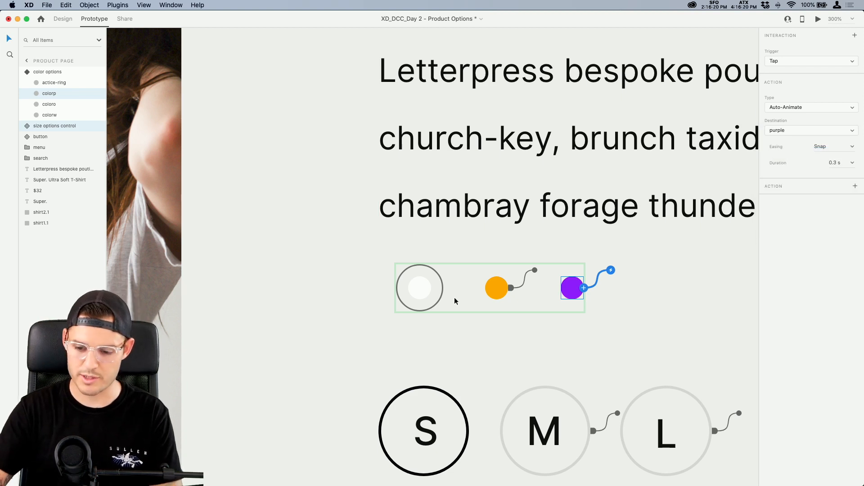
# - In the component's orange state, add a tap interaction on the white circle that auto-animates to the Default State
pyautogui.click(47, 72)
pyautogui.click(789, 62)
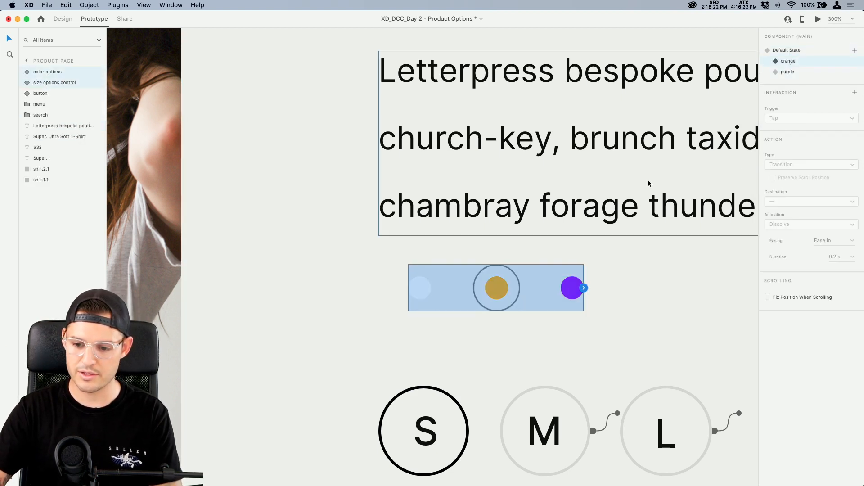
pyautogui.doubleClick(423, 293)
pyautogui.click(431, 288)
pyautogui.click(806, 130)
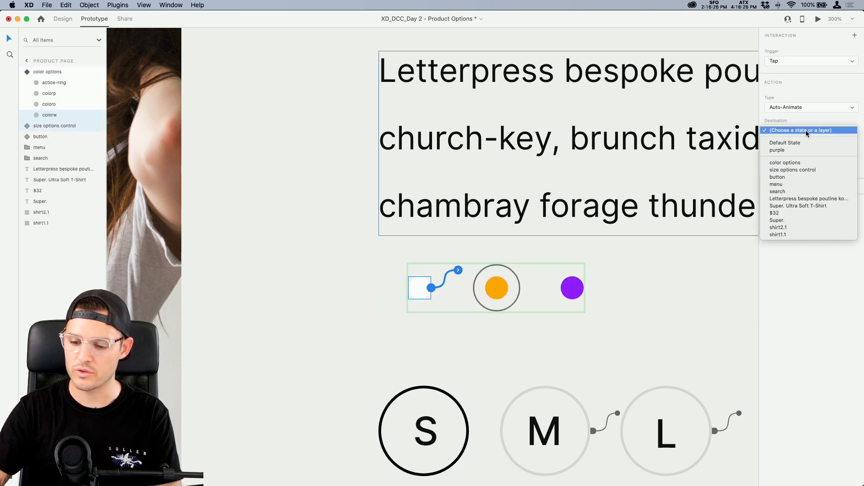
pyautogui.click(792, 142)
# - In the orange state, link the purple circle with a tap auto-animate to the purple state
pyautogui.click(572, 288)
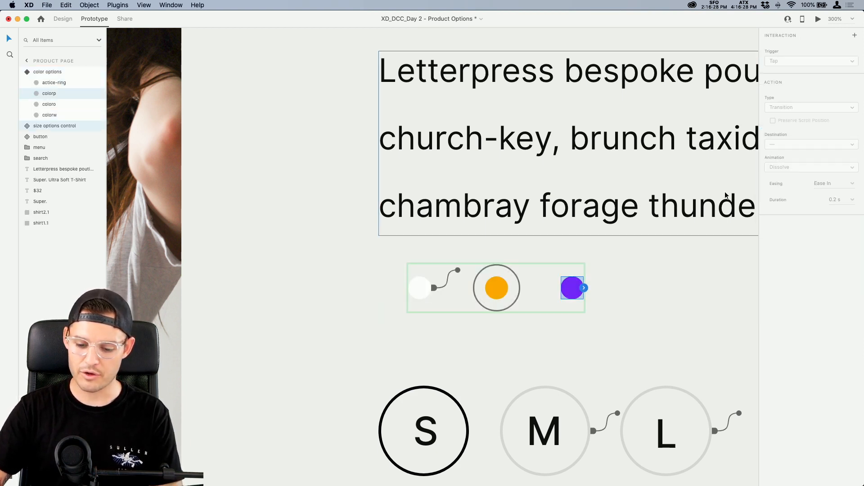
pyautogui.click(583, 288)
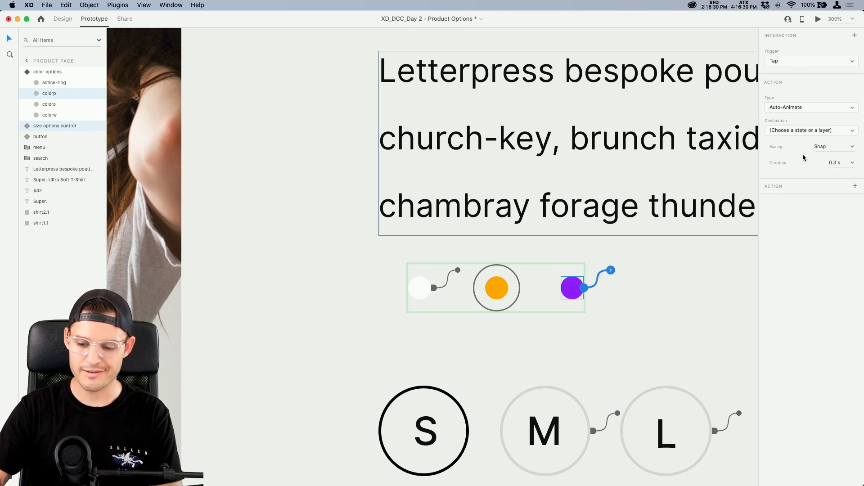
pyautogui.click(806, 131)
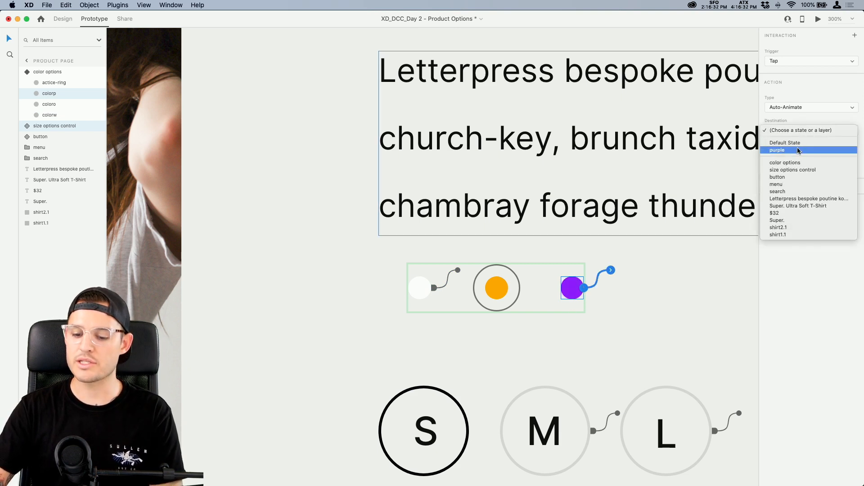
pyautogui.click(799, 150)
# - In the component's purple state, add a tap interaction on the white circle that auto-animates to the Default State
pyautogui.click(60, 73)
pyautogui.click(787, 71)
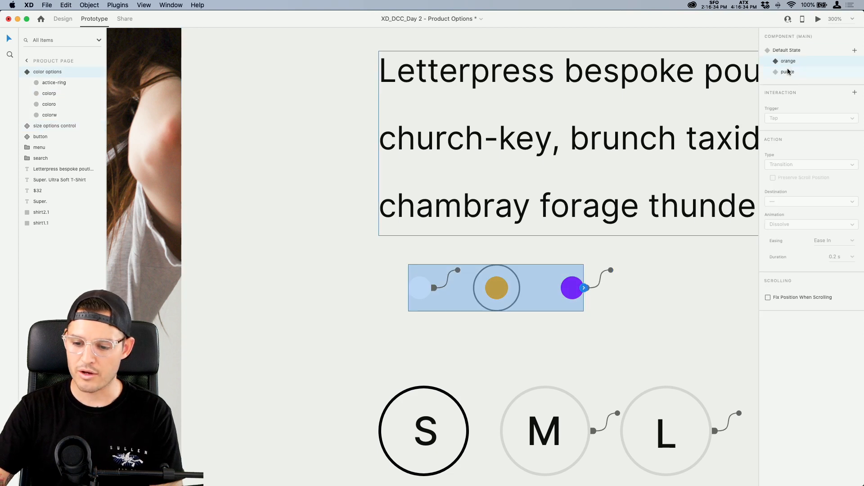
pyautogui.doubleClick(425, 290)
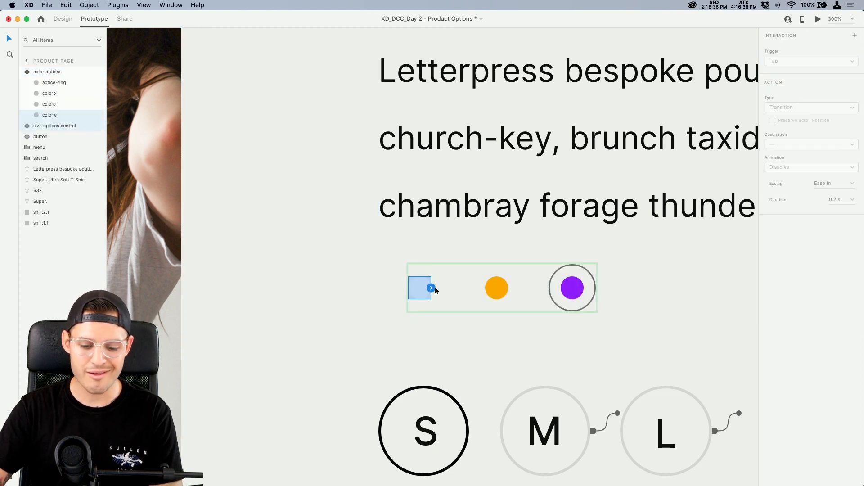
pyautogui.click(431, 288)
pyautogui.click(786, 137)
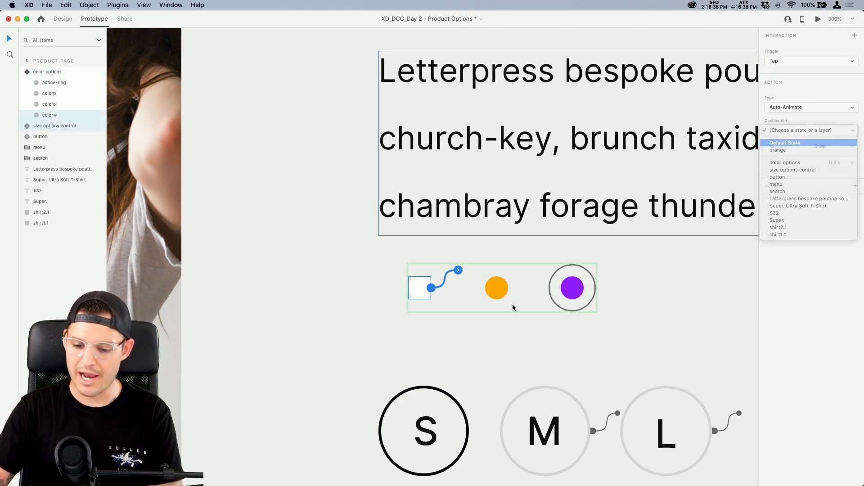
# - In the purple state, link the orange circle by tap to the orange state, and switch the component back to its Default State
pyautogui.click(497, 289)
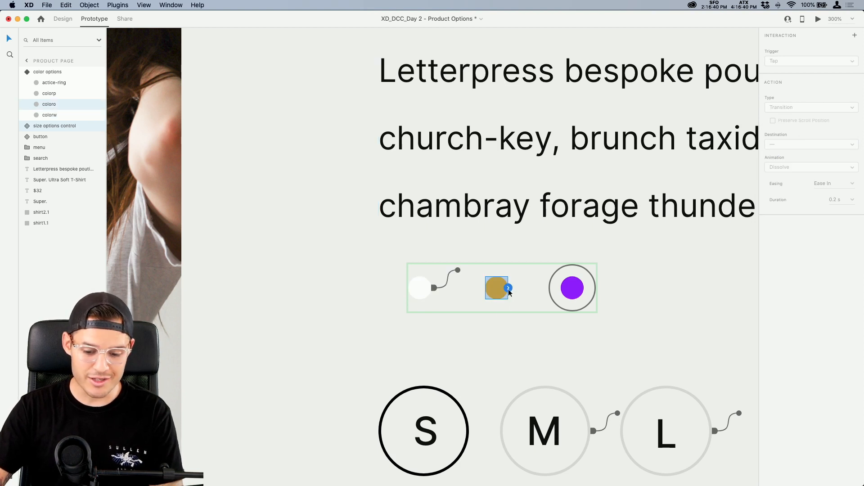
pyautogui.click(509, 289)
pyautogui.click(803, 134)
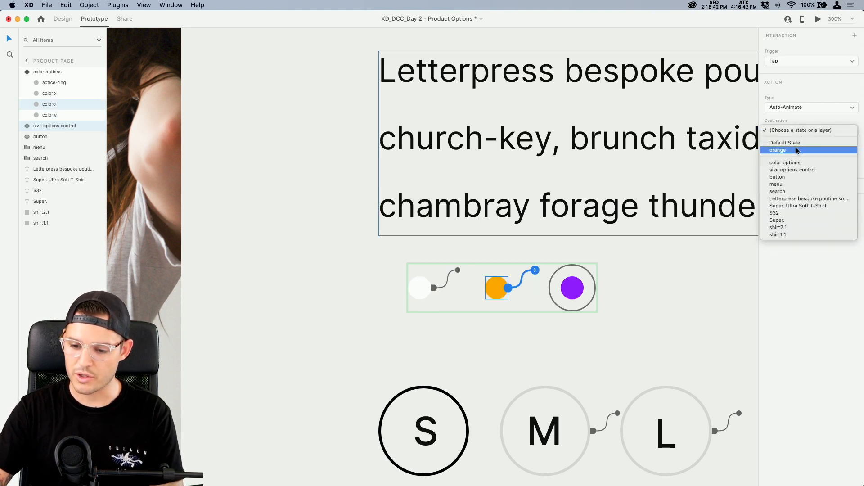
pyautogui.click(797, 150)
pyautogui.click(580, 289)
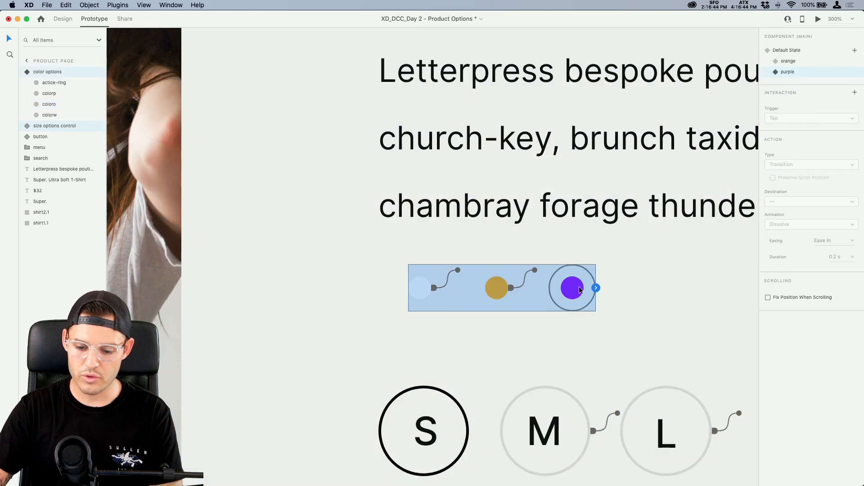
pyautogui.click(790, 52)
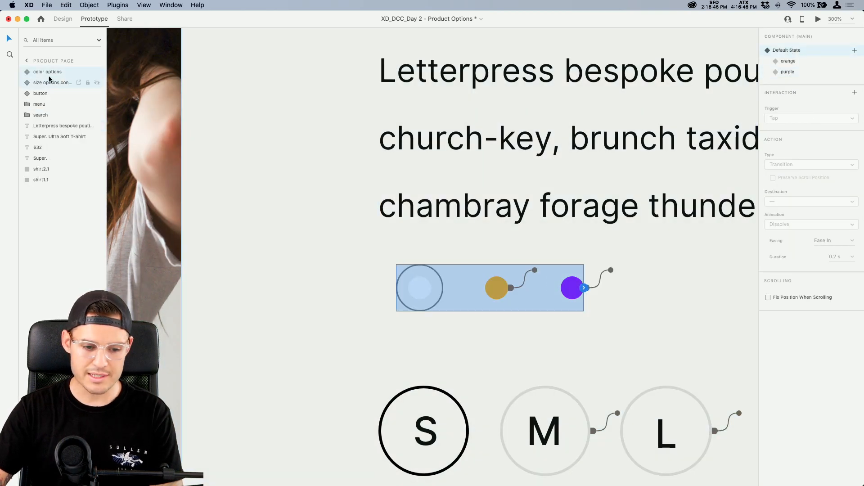
# - Preview the product page, test switching between the color swatches and choosing size M, and close the preview
pyautogui.click(819, 20)
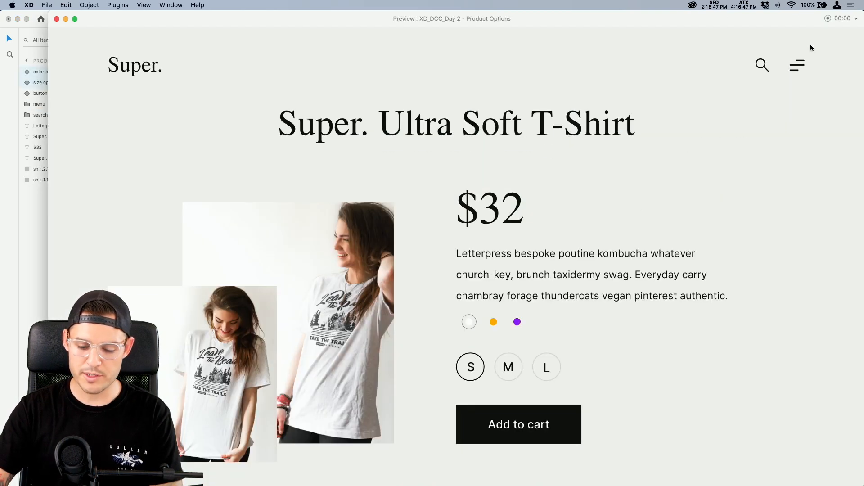
pyautogui.click(494, 322)
pyautogui.click(516, 323)
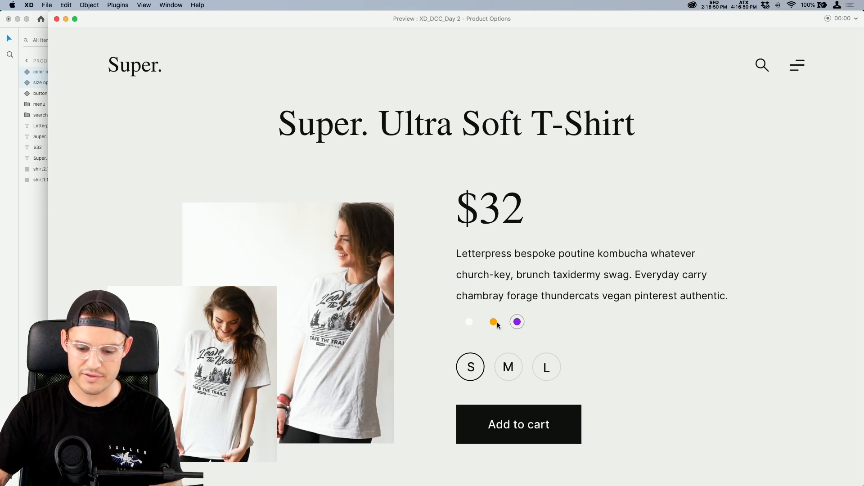
pyautogui.click(495, 323)
pyautogui.click(508, 367)
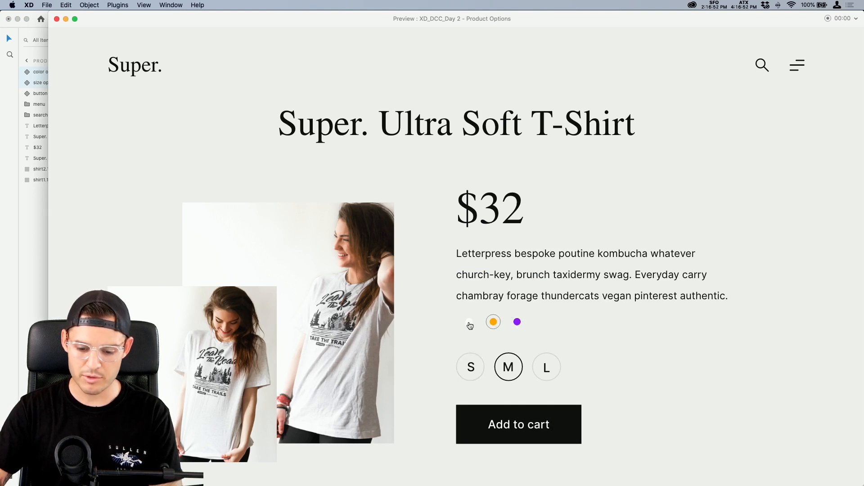
pyautogui.click(517, 322)
pyautogui.click(494, 323)
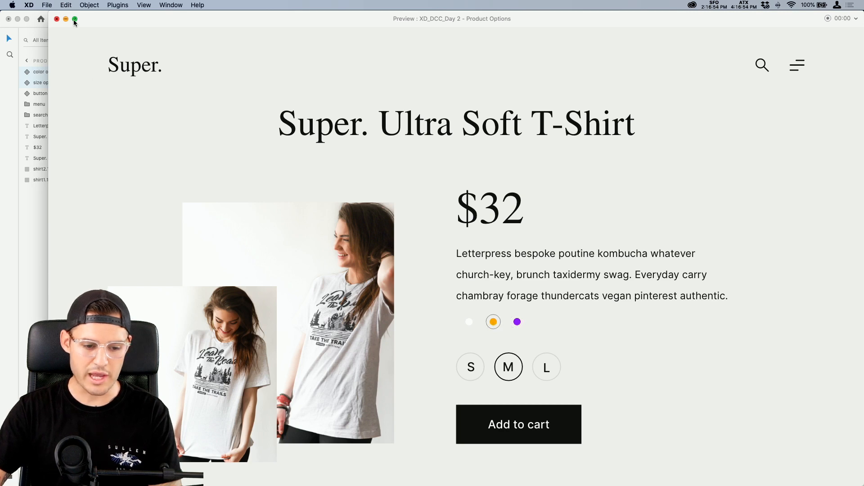
pyautogui.click(57, 19)
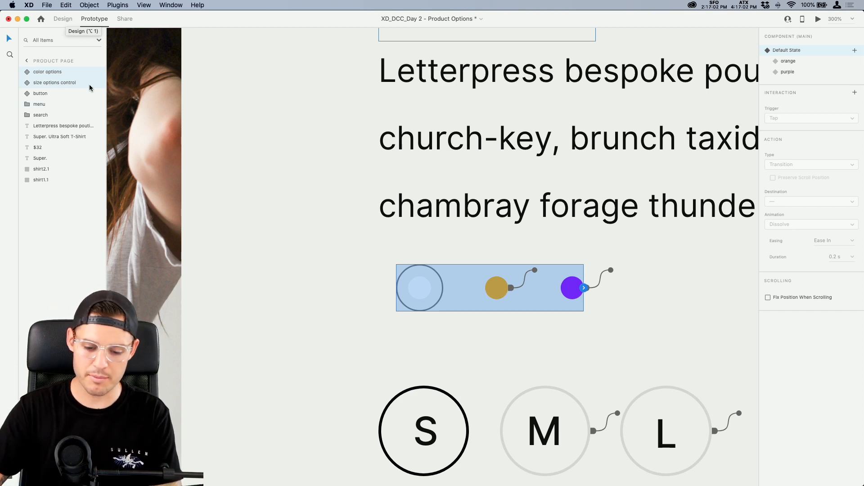
# - Return to Design mode at 100% zoom and group the two shirt photos on the product page
pyautogui.click(283, 199)
pyautogui.press('super+1')
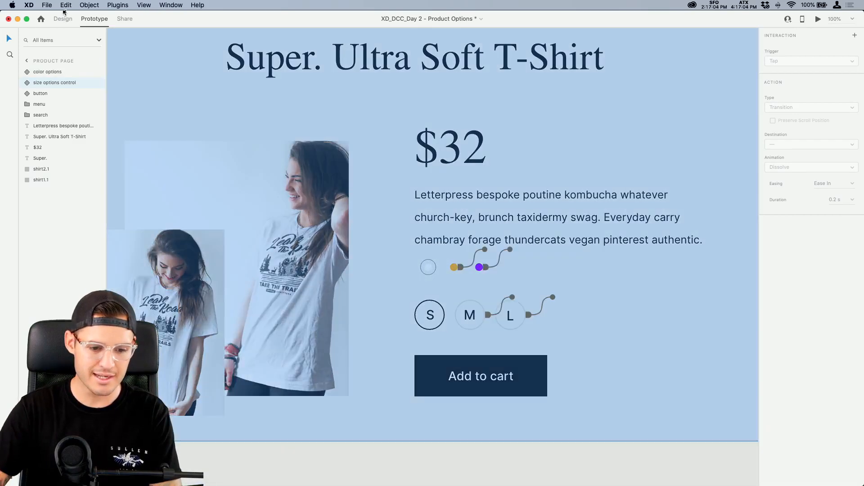
pyautogui.click(63, 19)
pyautogui.hscroll(-4, 392, 167)
pyautogui.scroll(-2, 392, 168)
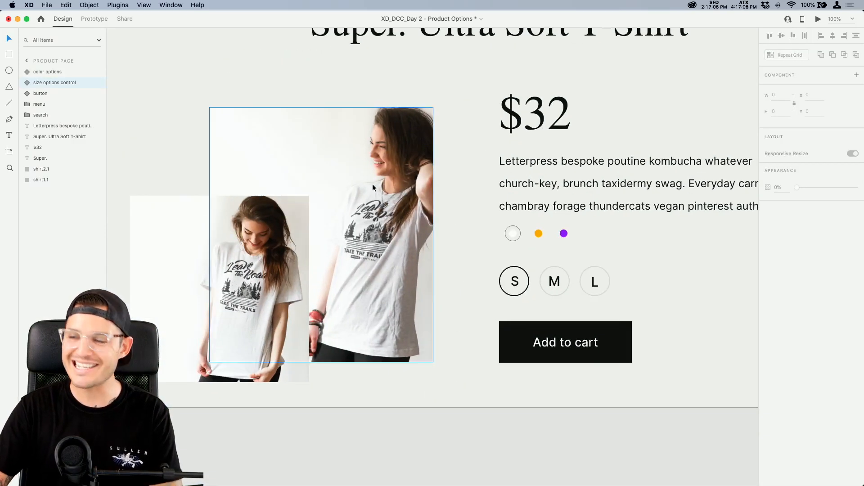
pyautogui.click(372, 183)
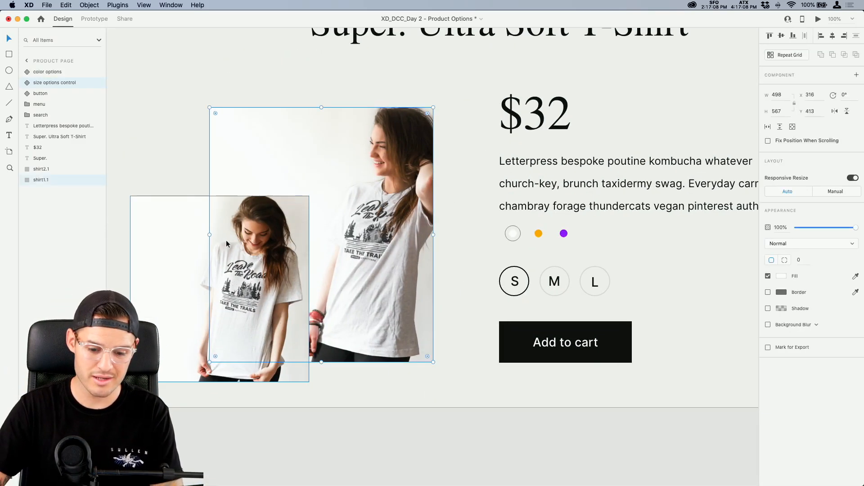
pyautogui.keyDown('shift'); pyautogui.click(185, 239); pyautogui.keyUp('shift')
pyautogui.press('super+g')
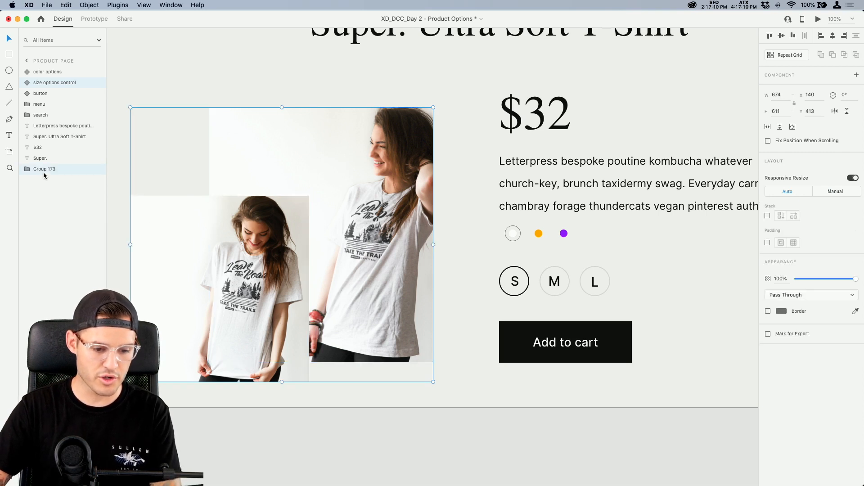
# - Rename the photo group as "shirt images" and turn it into a component
pyautogui.doubleClick(44, 170)
pyautogui.write('shirt')
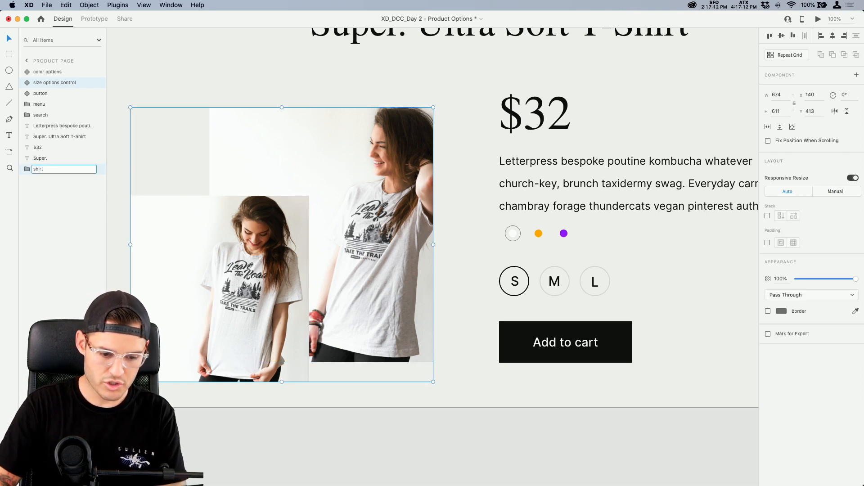
pyautogui.write(' images')
pyautogui.press('Return')
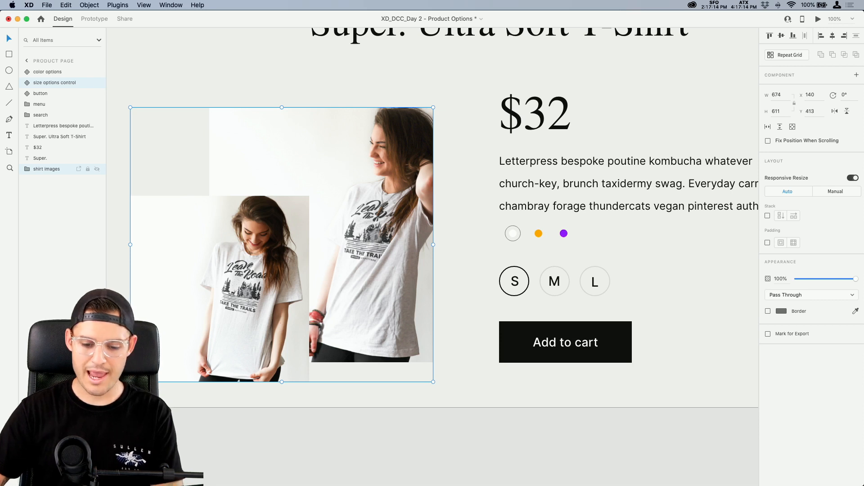
pyautogui.press('super+k')
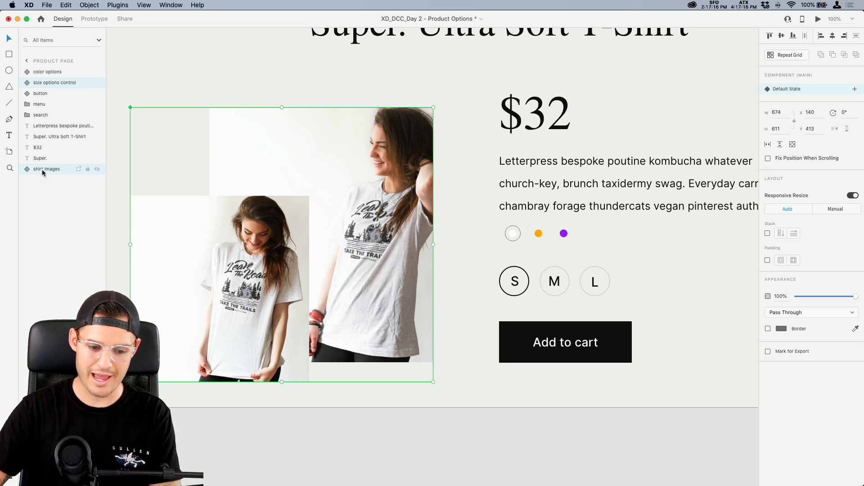
# - Delete the main shirt images component from the artboard and place an instance from the document assets at about X 168, Y 388
pyautogui.press('Delete')
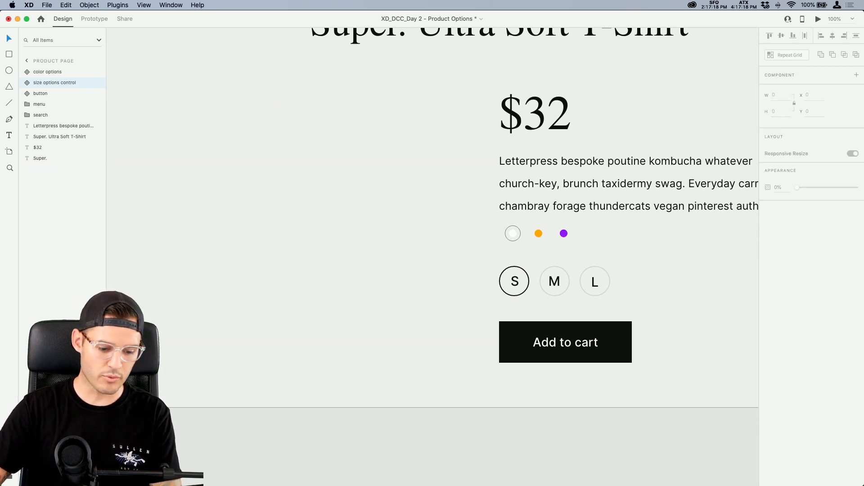
pyautogui.press('super+shift+y')
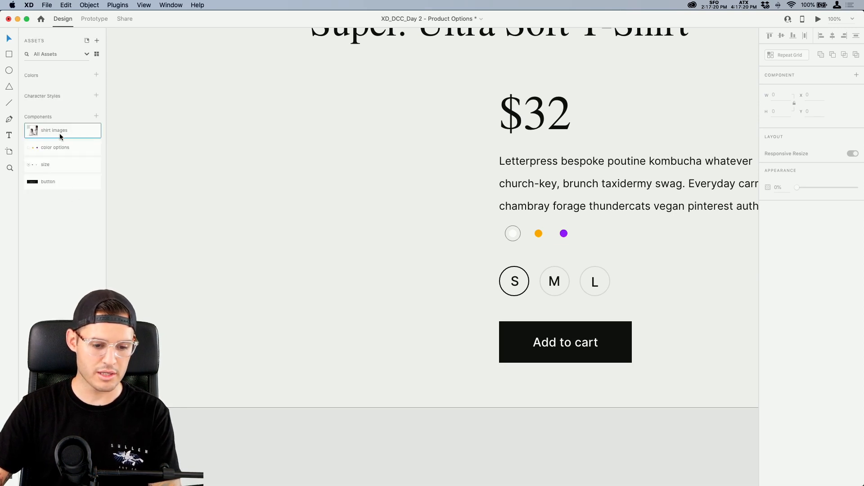
pyautogui.moveTo(60, 132); pyautogui.dragTo(285, 244)
pyautogui.moveTo(311, 323)
pyautogui.mouseDown()
pyautogui.moveTo(311, 305)
pyautogui.moveTo(314, 314)
pyautogui.mouseUp()
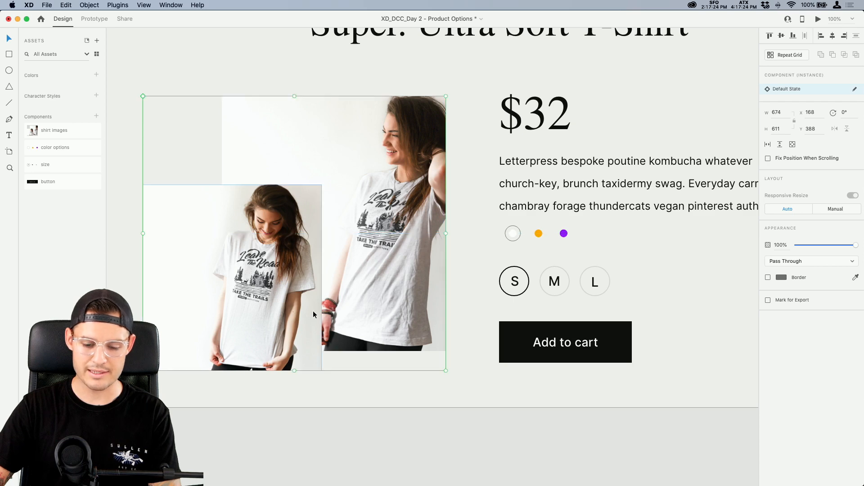
# - Undo the instance placement and the deletion of the main shirt images component
pyautogui.press('super+z')
pyautogui.press('super+z')
pyautogui.press('super+z')
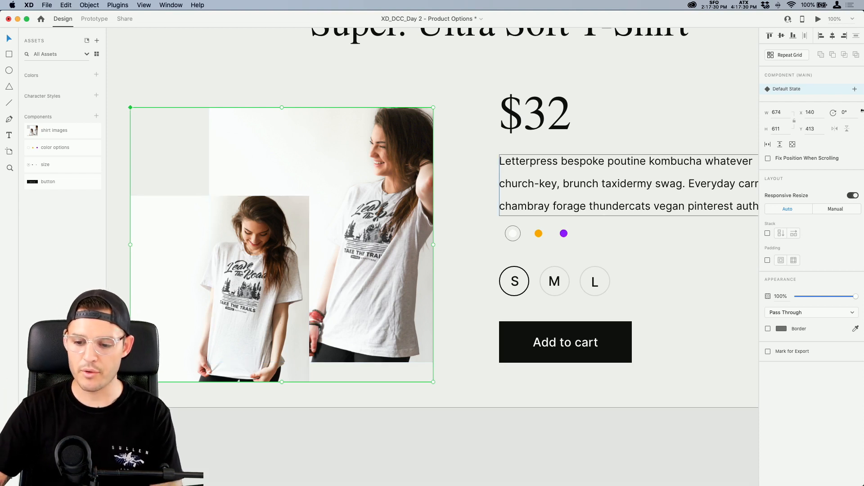
# - Add a new state named "orange" to the main shirt images component
pyautogui.click(855, 93)
pyautogui.click(837, 96)
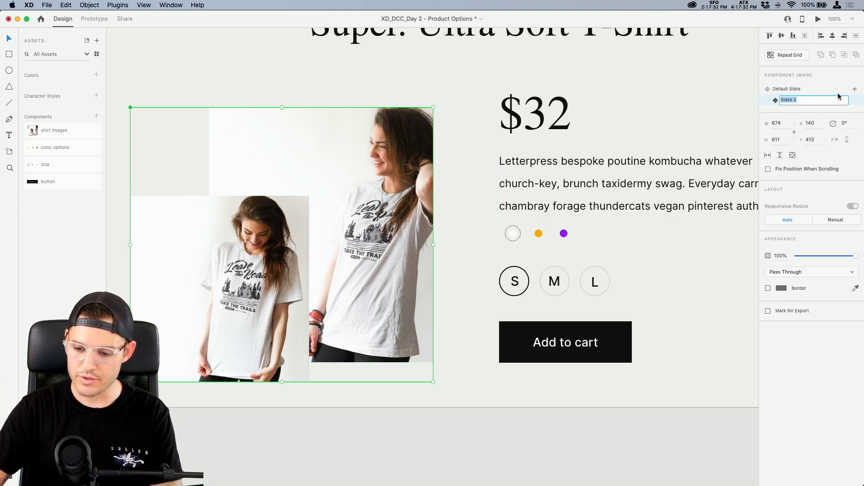
pyautogui.write('of')
pyautogui.press('Return')
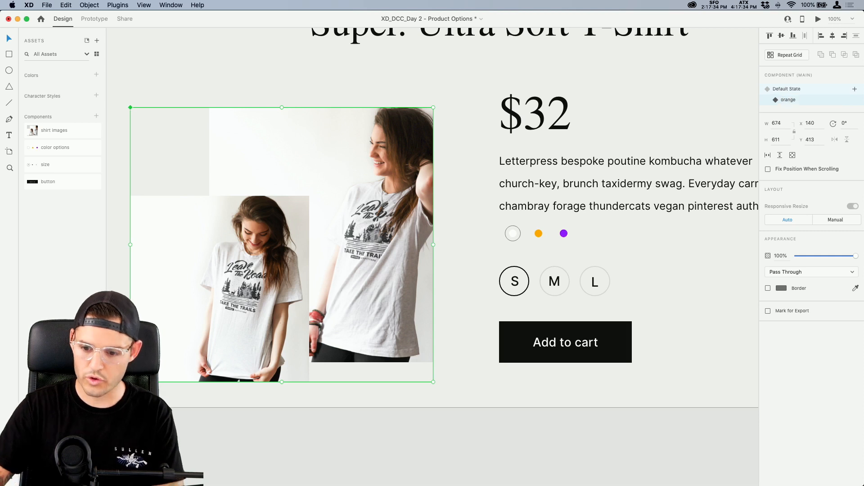
# - In the orange state, replace the large photo with shirt1.2.jpg and the small photo with shirt2.2.jpg from the Finder desktop folder
pyautogui.press('super+Tab')
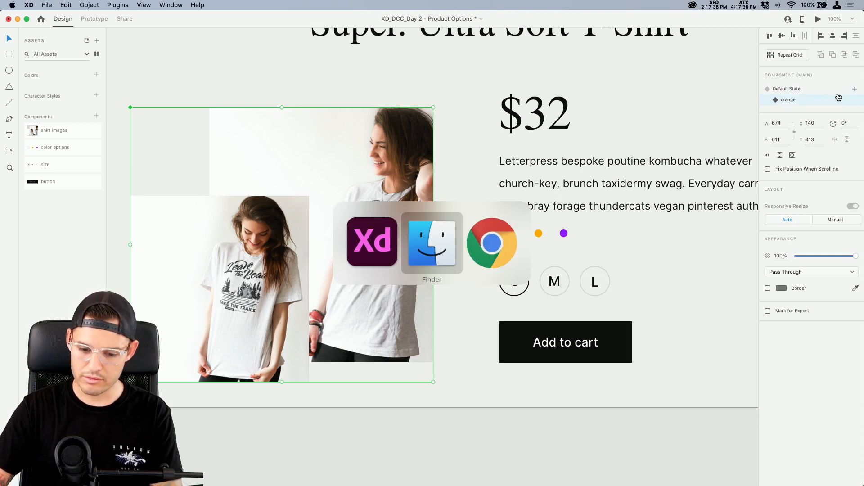
pyautogui.click(603, 207)
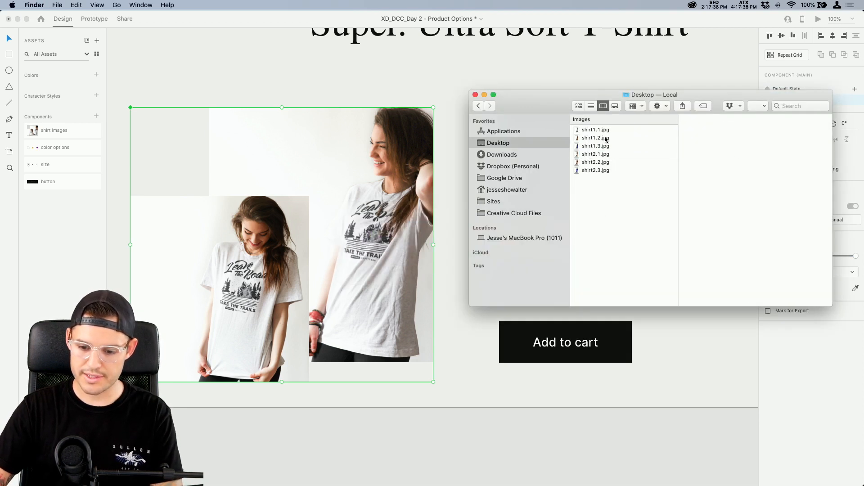
pyautogui.click(606, 138)
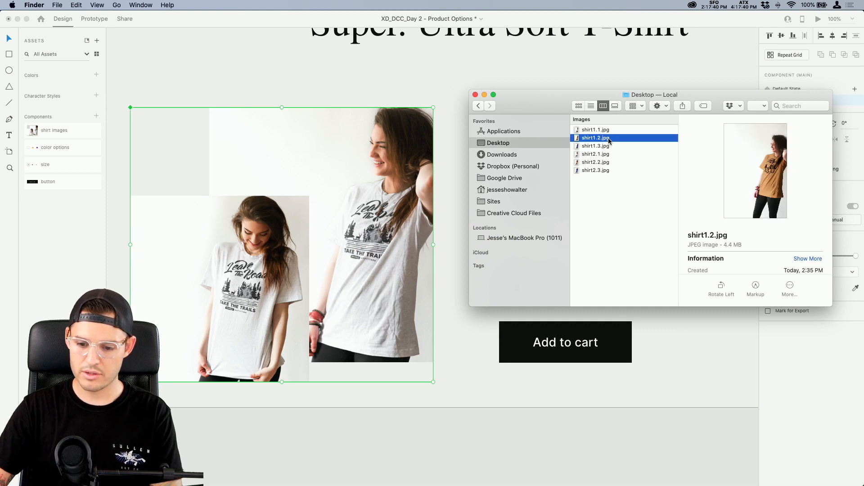
pyautogui.moveTo(608, 141); pyautogui.dragTo(412, 154)
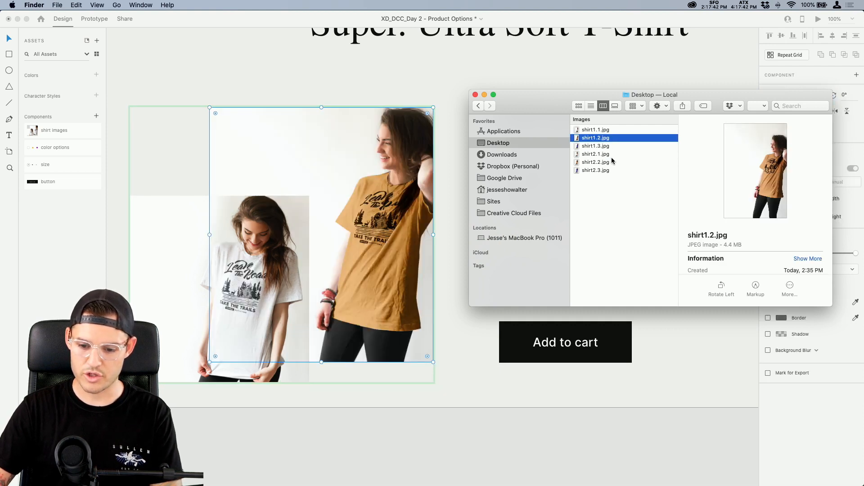
pyautogui.moveTo(612, 164); pyautogui.dragTo(232, 255)
pyautogui.click(411, 81)
pyautogui.click(411, 81)
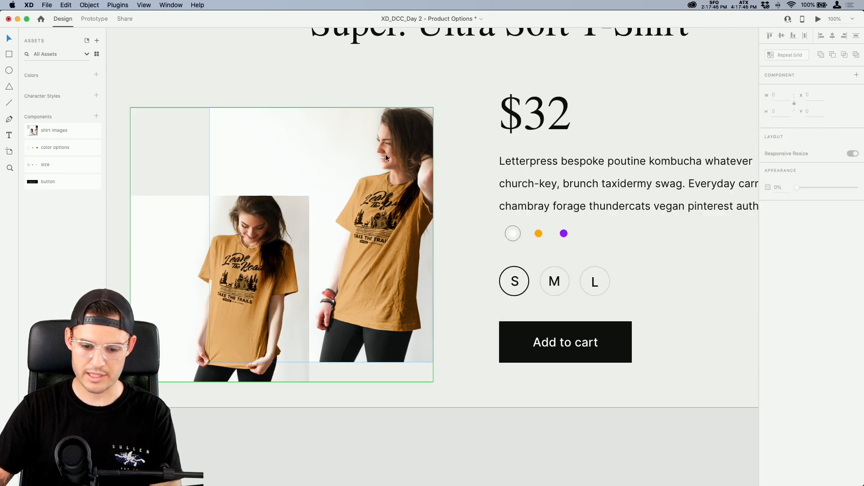
# - Add another new state named "purple" to the shirt images component
pyautogui.click(386, 156)
pyautogui.click(854, 89)
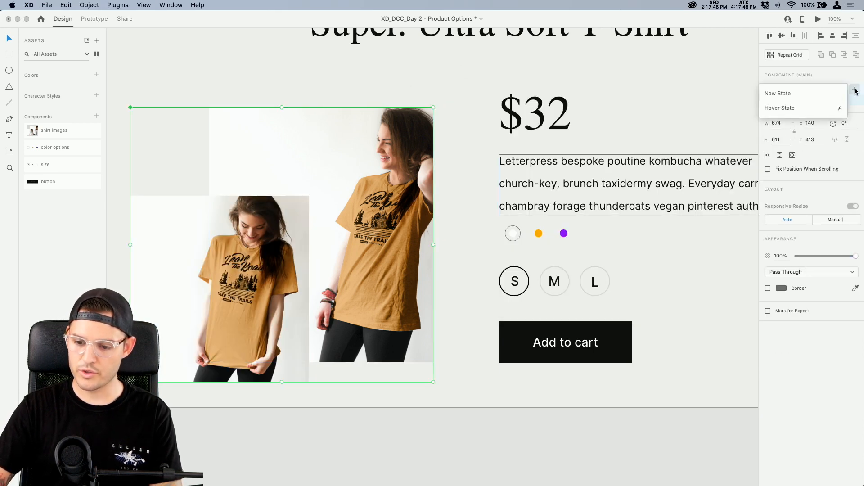
pyautogui.click(810, 96)
pyautogui.write('purple')
pyautogui.press('Return')
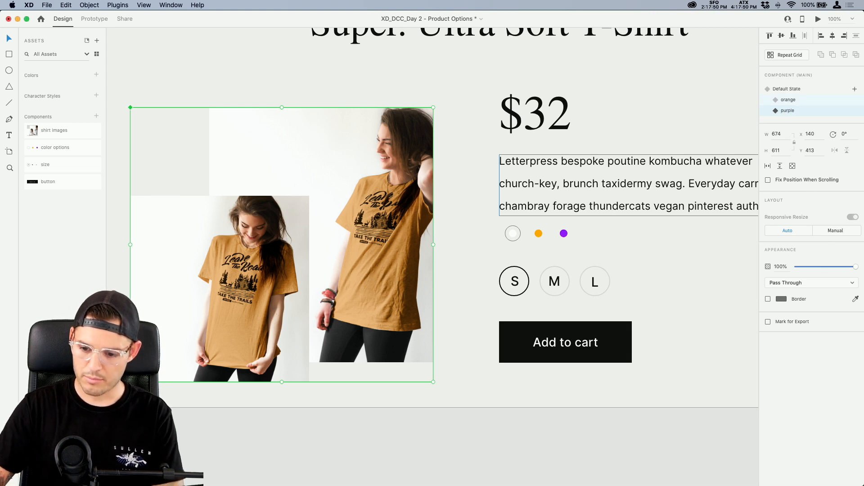
# - In the purple state, replace the small photo with shirt2.3.jpg and the large photo with shirt1.3.jpg from Finder
pyautogui.doubleClick(261, 256)
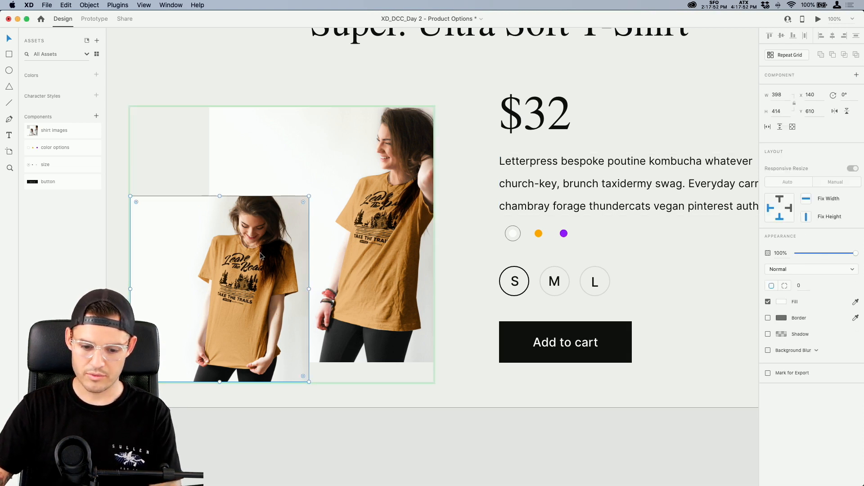
pyautogui.press('super+Tab')
pyautogui.moveTo(599, 172); pyautogui.dragTo(261, 259)
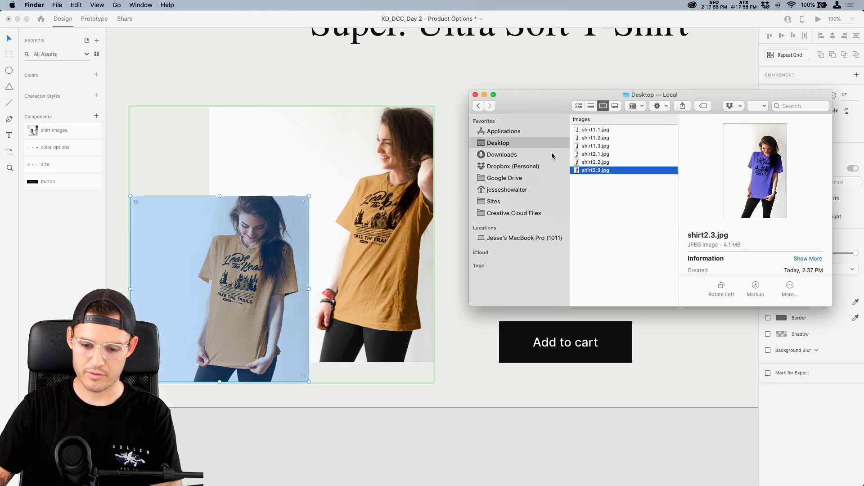
pyautogui.click(608, 147)
pyautogui.moveTo(610, 150); pyautogui.dragTo(419, 247)
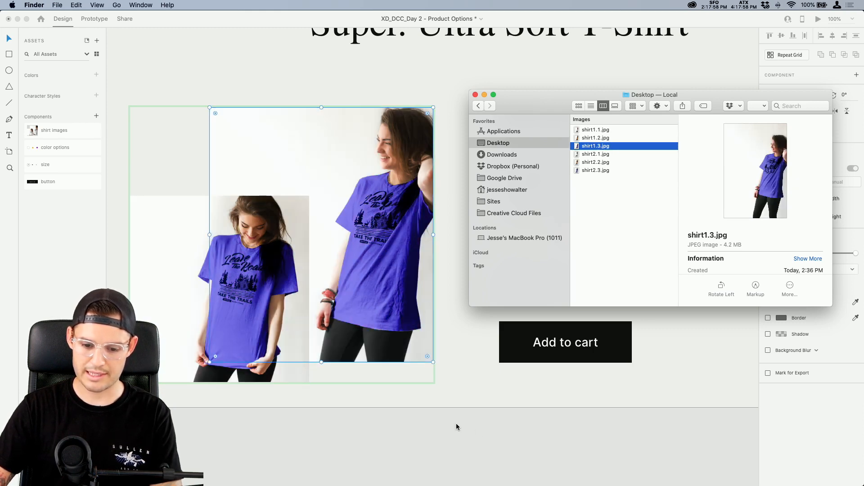
pyautogui.click(457, 424)
# - In the shirt images Default State, replace the large photo with shirt1.1.jpg and the small photo with shirt2.1.jpg from Finder
pyautogui.click(375, 258)
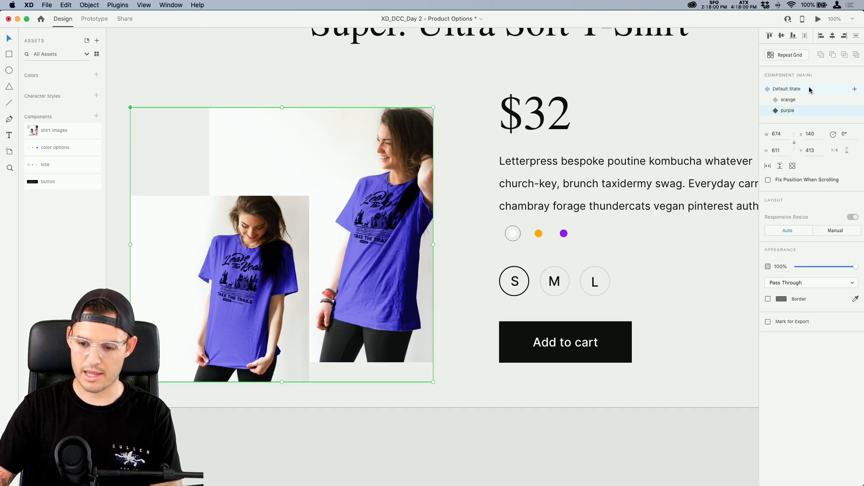
pyautogui.click(809, 89)
pyautogui.press('super+Tab')
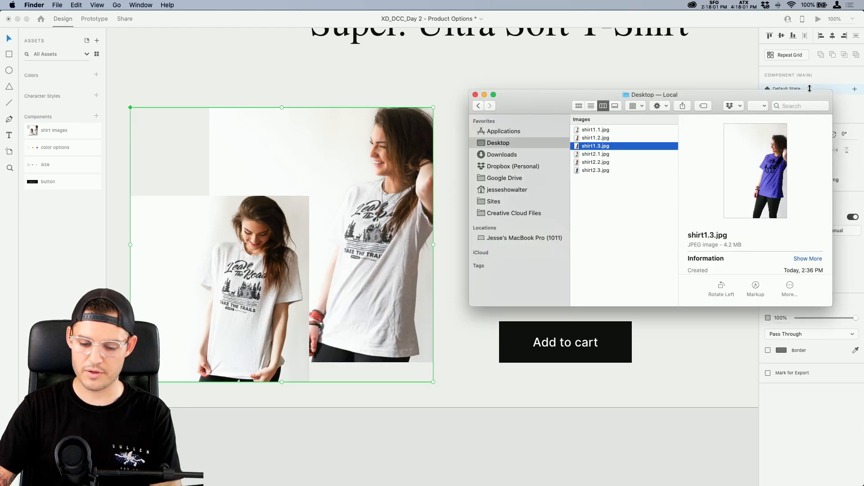
pyautogui.click(601, 131)
pyautogui.moveTo(601, 132); pyautogui.dragTo(393, 154)
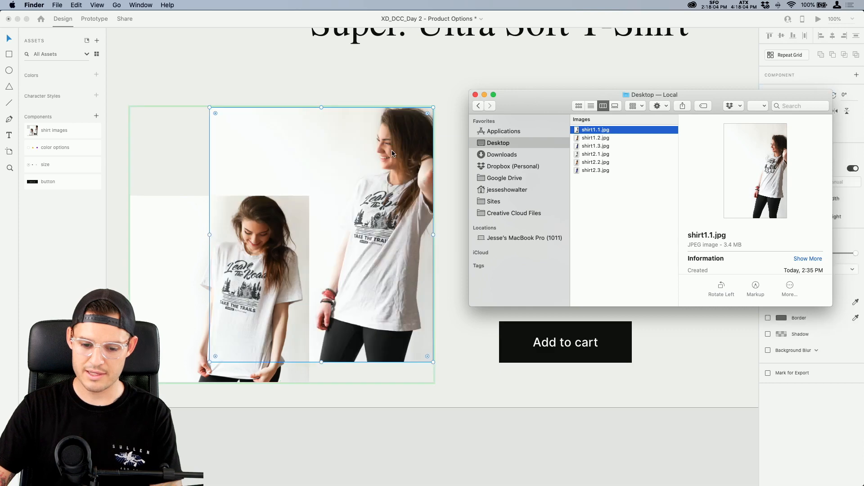
pyautogui.click(595, 154)
pyautogui.moveTo(595, 154); pyautogui.dragTo(252, 250)
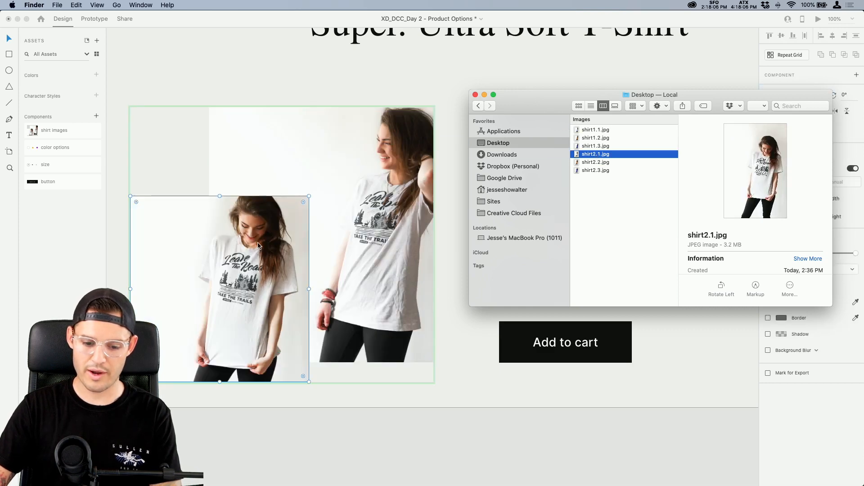
pyautogui.click(353, 420)
pyautogui.click(388, 386)
# - Check the orange state of the shirt images component and return it to the Default State
pyautogui.click(379, 317)
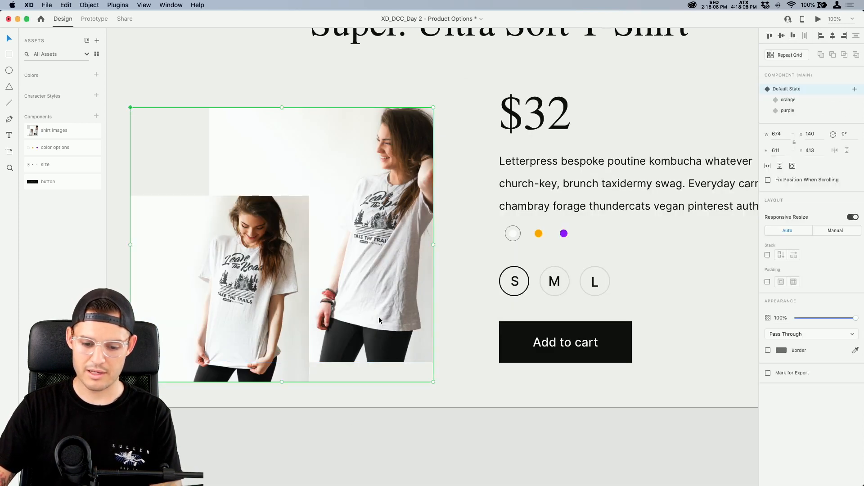
pyautogui.click(788, 100)
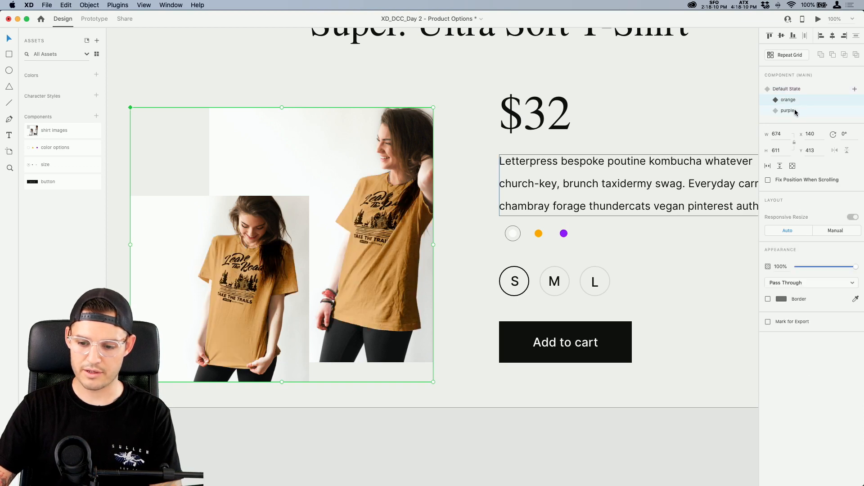
pyautogui.click(797, 90)
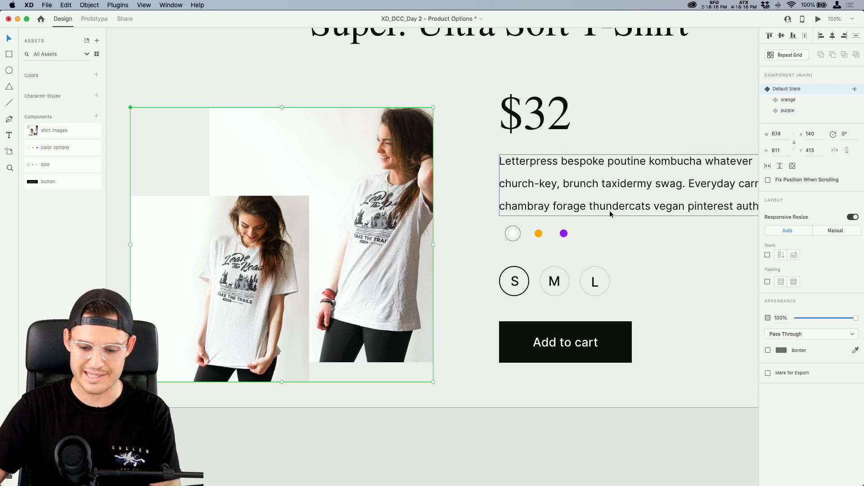
# - Show the layers, select the color options and shirt images components together, and combine them into one component
pyautogui.moveTo(581, 228); pyautogui.dragTo(496, 245)
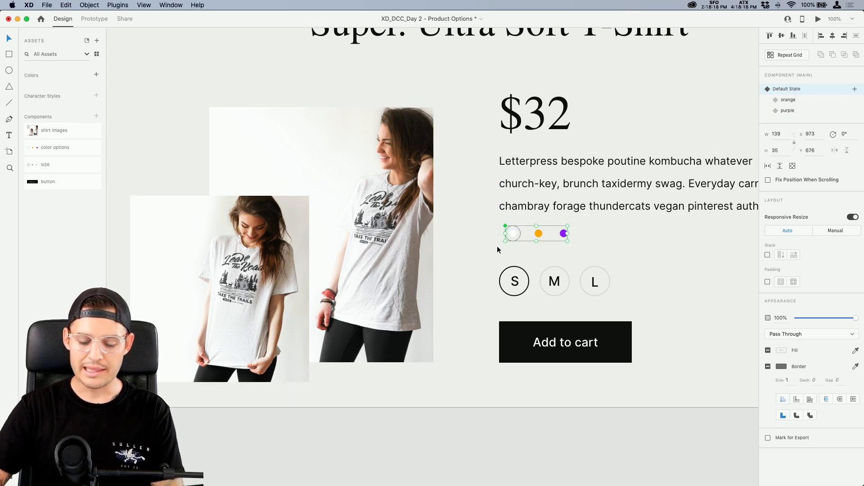
pyautogui.click(334, 202)
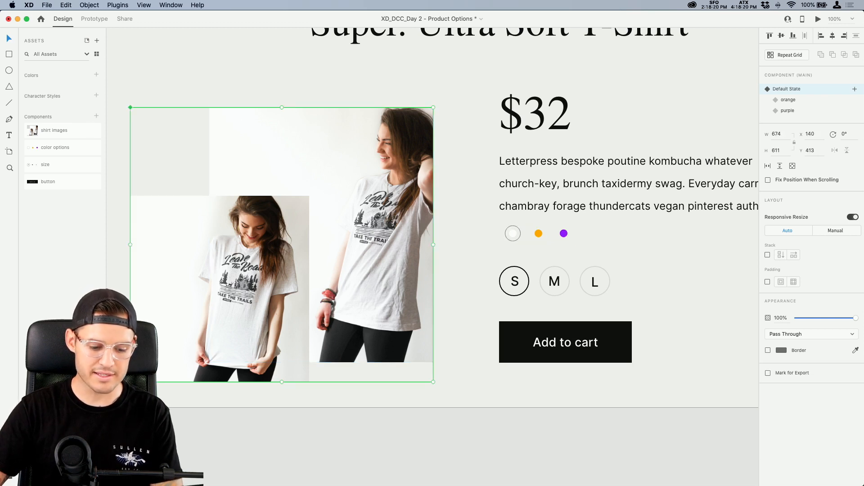
pyautogui.click(9, 461)
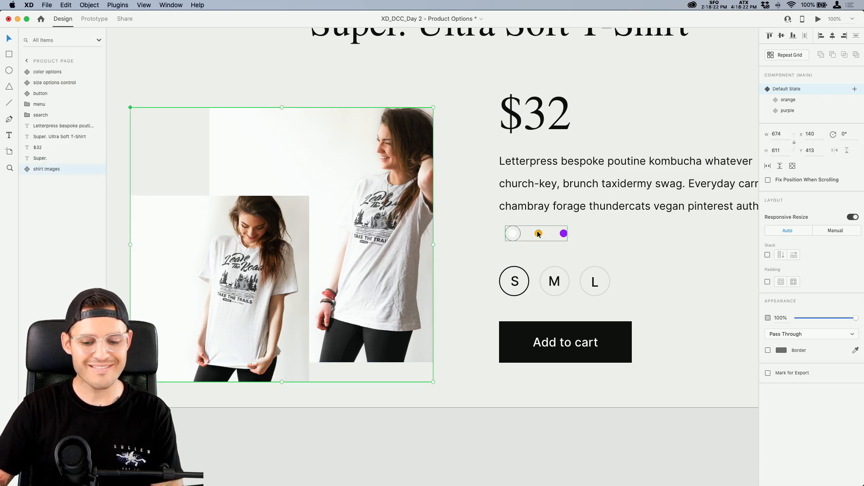
pyautogui.click(538, 233)
pyautogui.keyDown('shift'); pyautogui.click(277, 224); pyautogui.keyUp('shift')
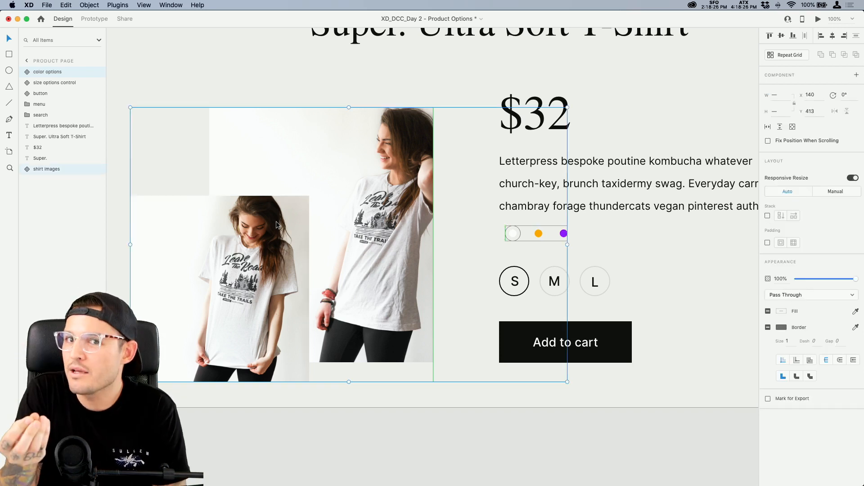
pyautogui.press('super+k')
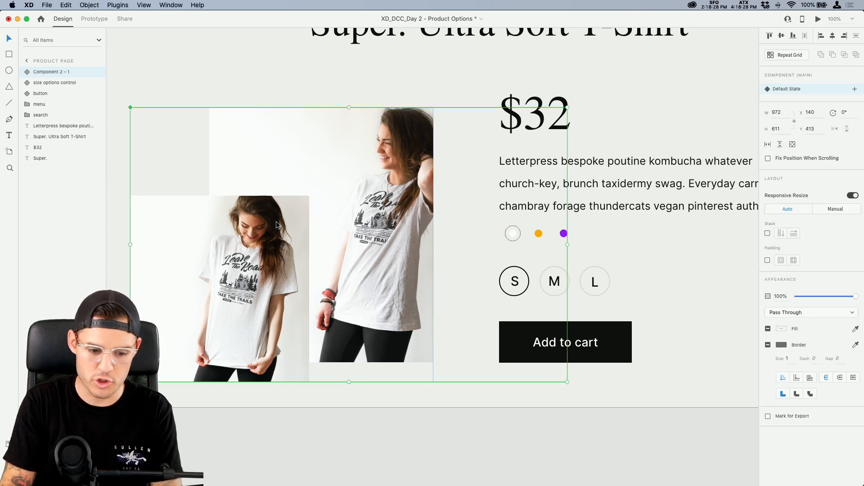
# - Rename the new combined component as "color control connected"
pyautogui.doubleClick(50, 72)
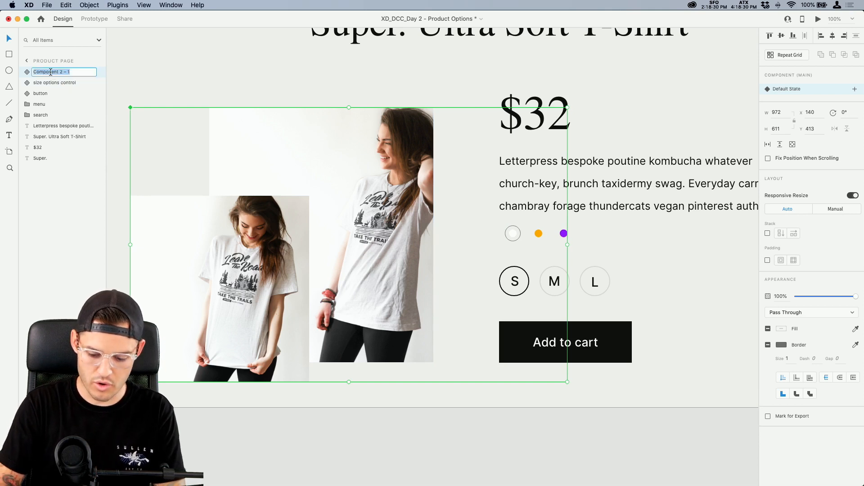
pyautogui.write('co')
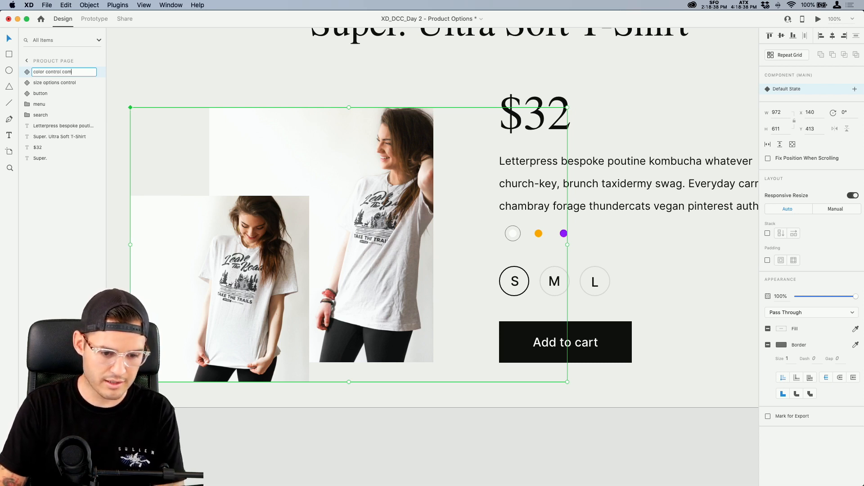
pyautogui.write('lor control connect')
pyautogui.press('Return')
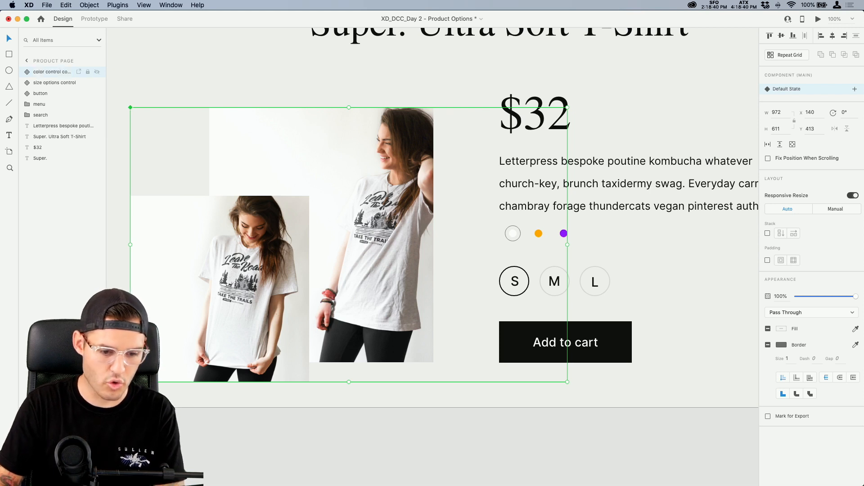
# - Select the orange swatch nested inside the connected color control and show its tap interaction in Prototype mode at 150% zoom
pyautogui.doubleClick(539, 236)
pyautogui.doubleClick(539, 237)
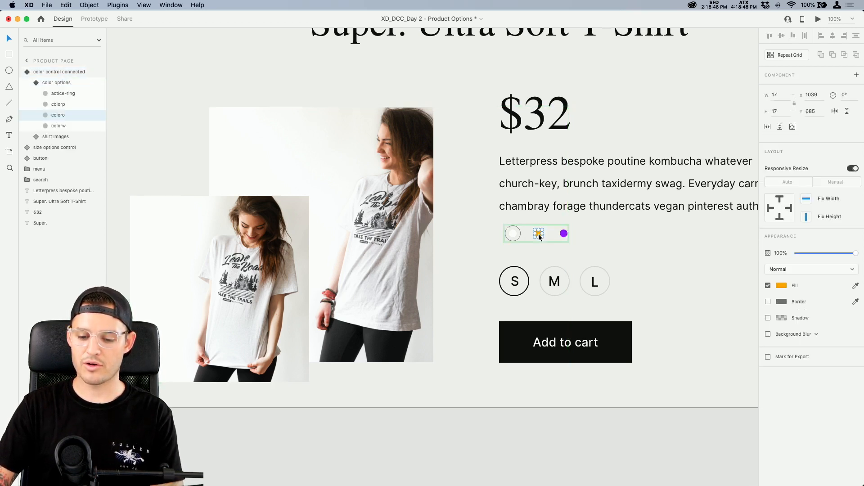
pyautogui.click(92, 19)
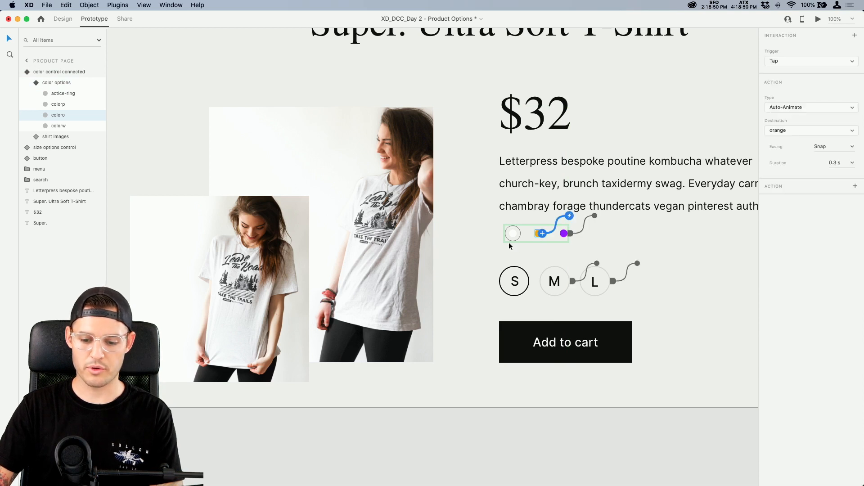
pyautogui.click(53, 87)
pyautogui.press('super+equal')
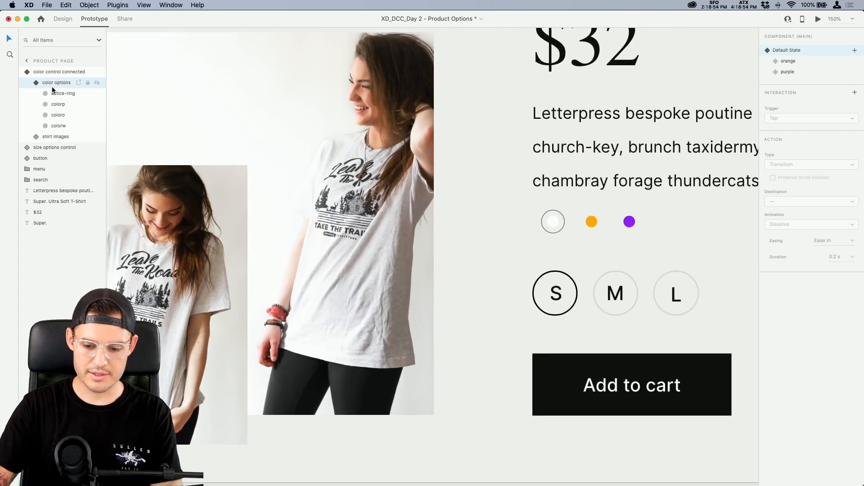
pyautogui.click(592, 222)
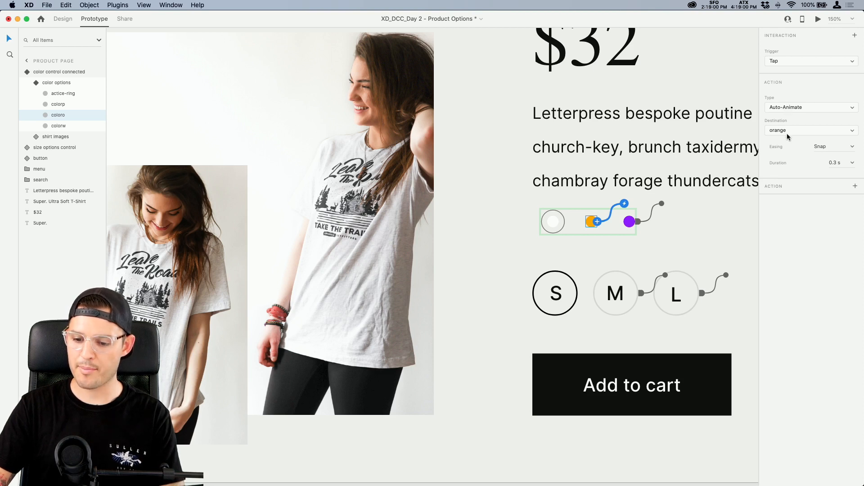
# - Try adding a second interaction with a Drag trigger to the orange swatch, undo it, and deselect the swatch
pyautogui.click(597, 221)
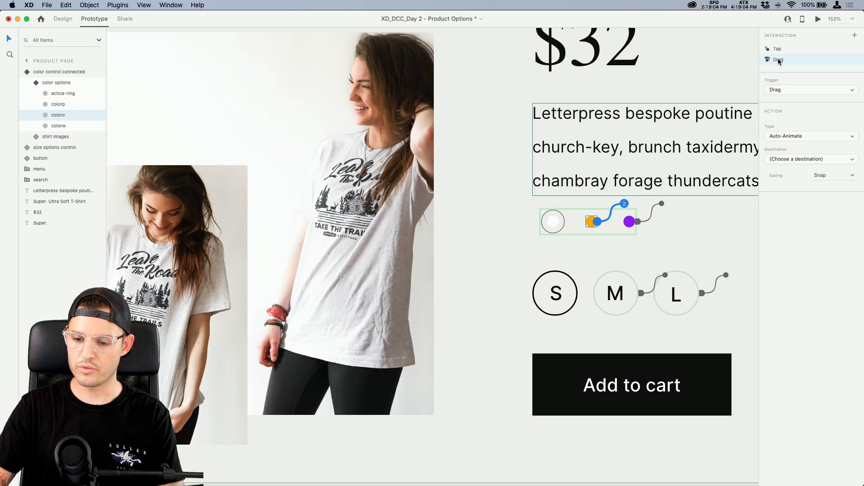
pyautogui.click(787, 89)
pyautogui.click(790, 79)
pyautogui.press('super+z')
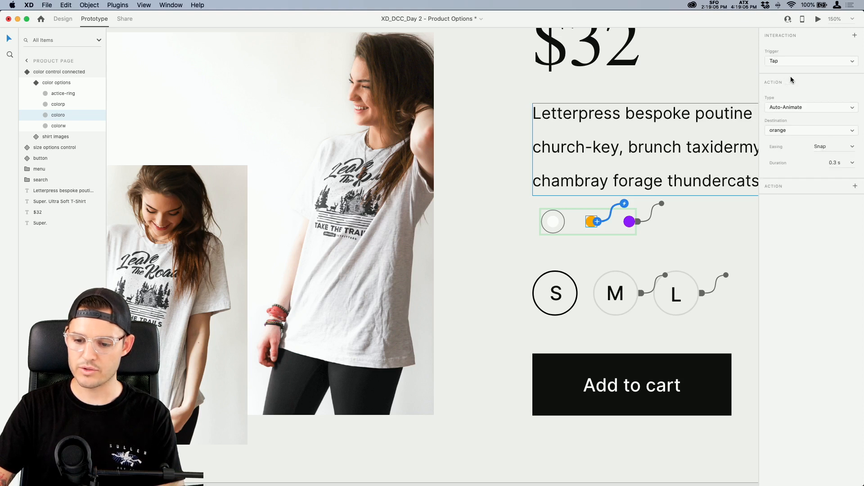
pyautogui.click(490, 143)
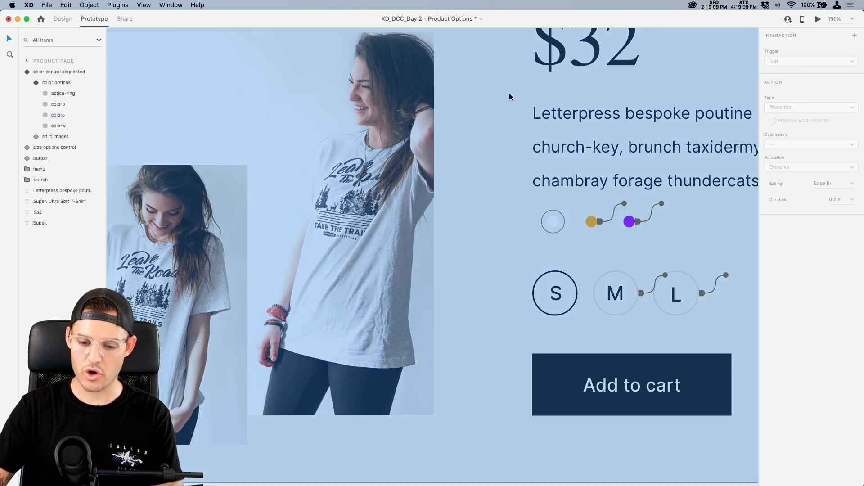
# - In Design mode, add a new state named "orange master" to the color control connected component
pyautogui.press('super+1')
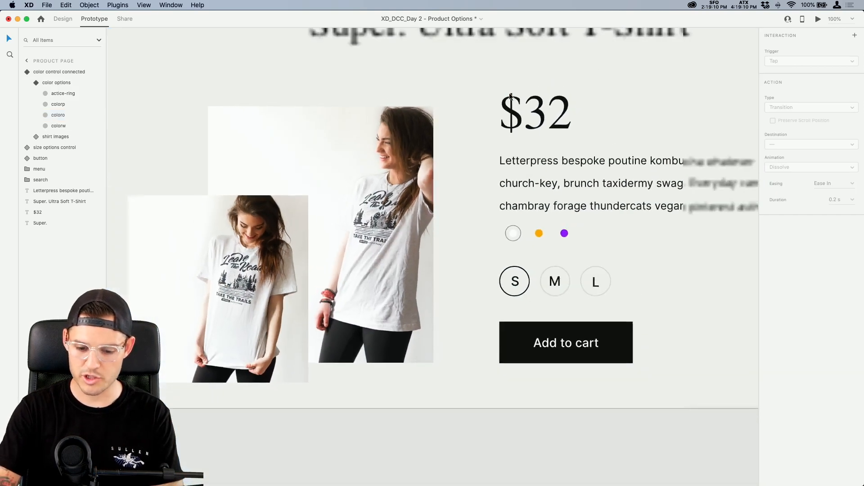
pyautogui.click(347, 211)
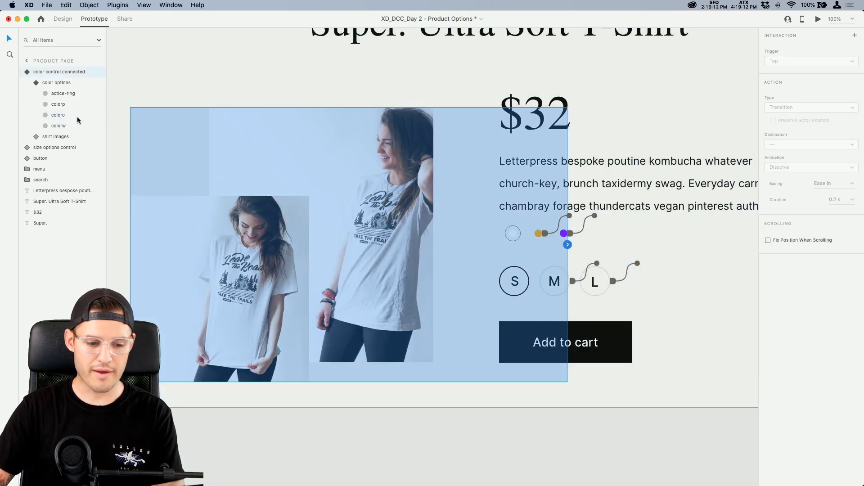
pyautogui.click(63, 19)
pyautogui.click(36, 82)
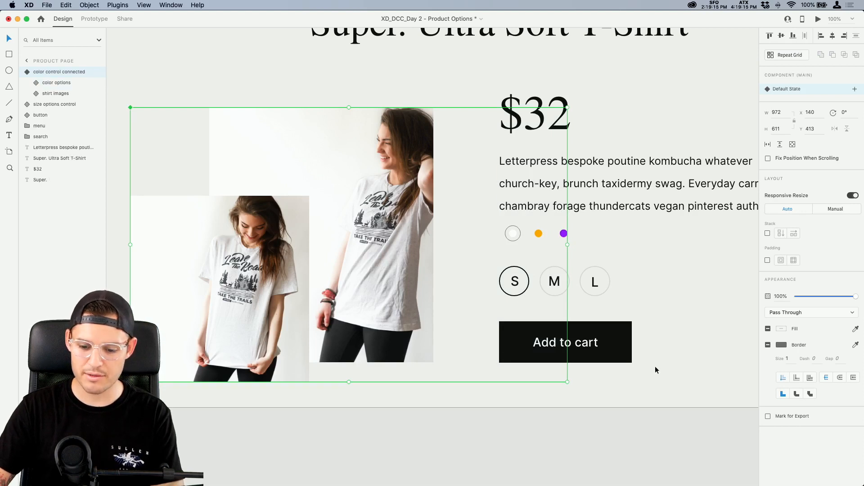
pyautogui.click(28, 72)
pyautogui.click(27, 72)
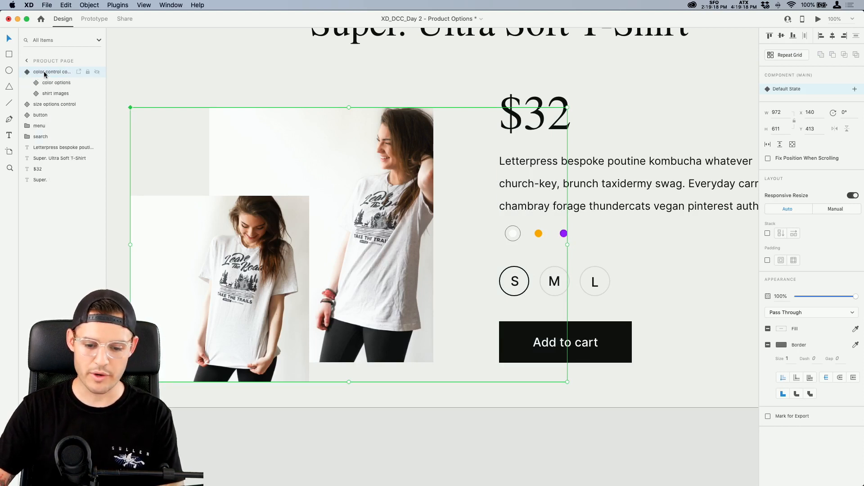
pyautogui.click(855, 90)
pyautogui.click(818, 94)
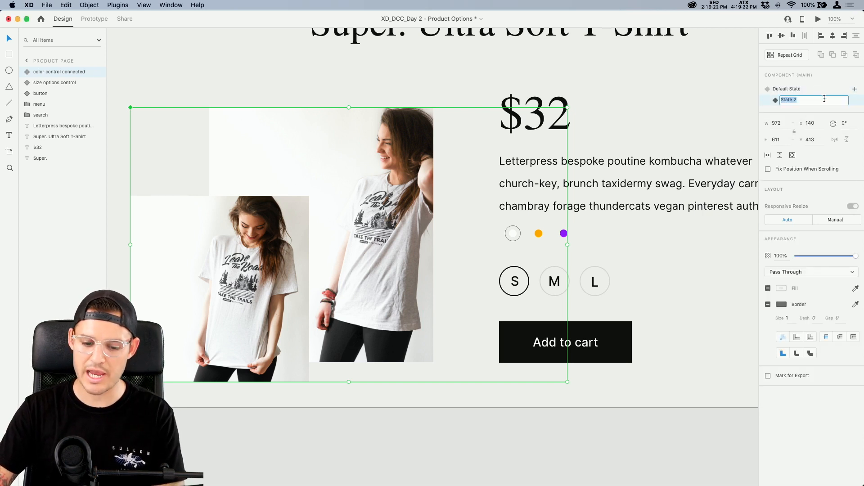
pyautogui.write('orange mast')
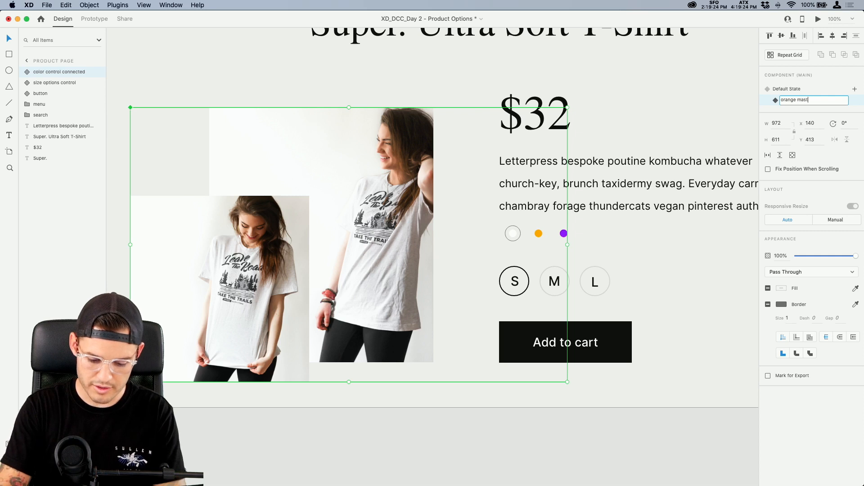
pyautogui.write('er')
pyautogui.press('Return')
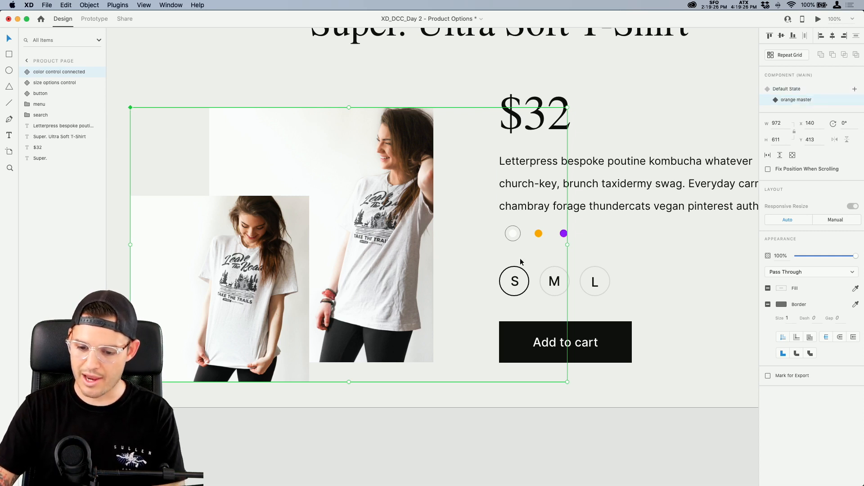
# - In the orange master state, switch the nested shirt images and color options to their orange states
pyautogui.doubleClick(231, 256)
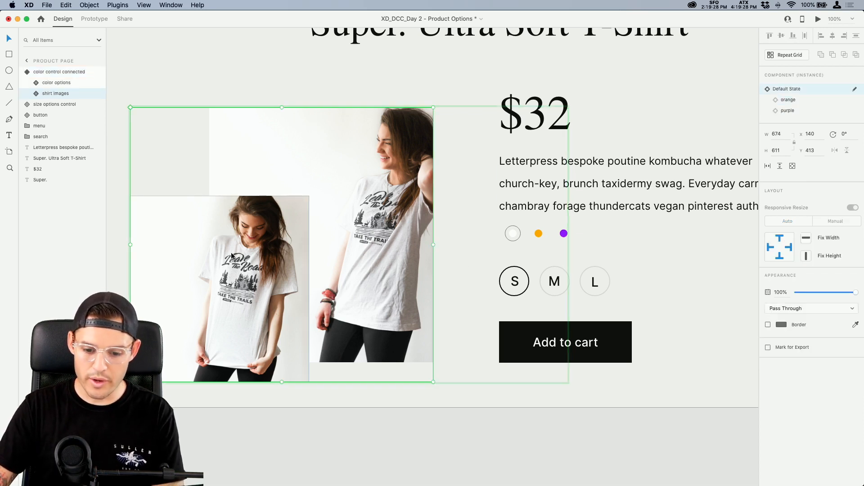
pyautogui.click(800, 101)
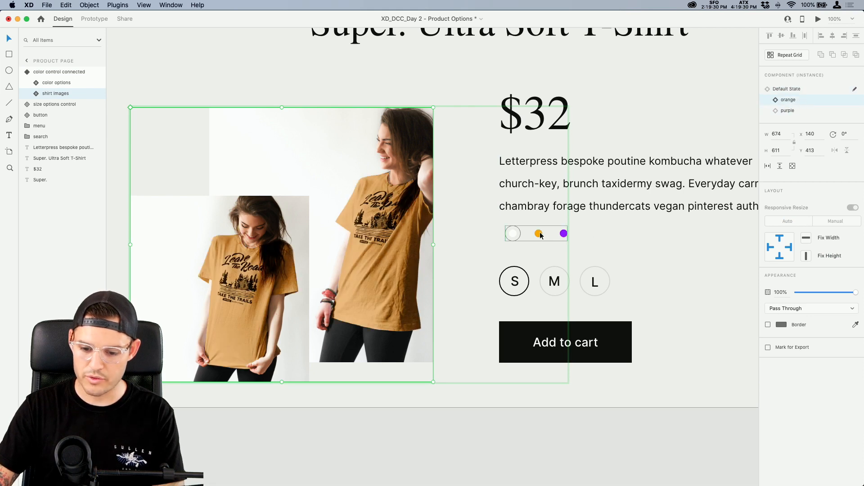
pyautogui.click(540, 236)
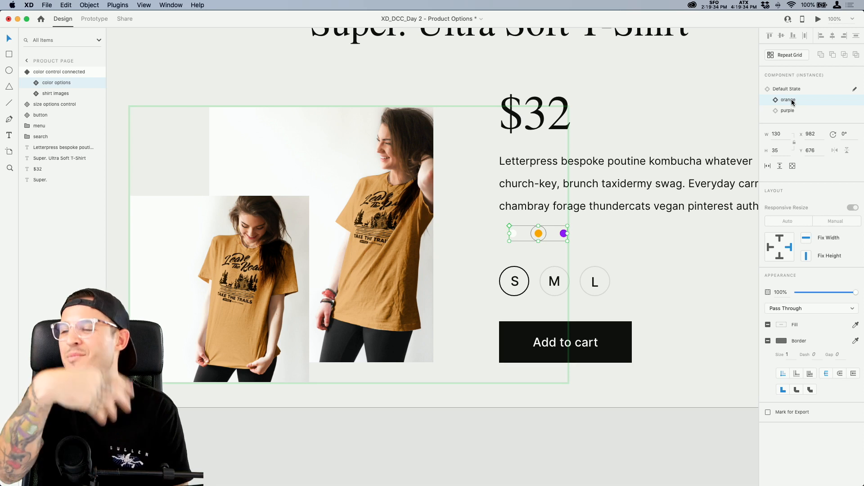
pyautogui.click(573, 445)
# - Add another new state named "purple master" to the color control connected component
pyautogui.click(379, 217)
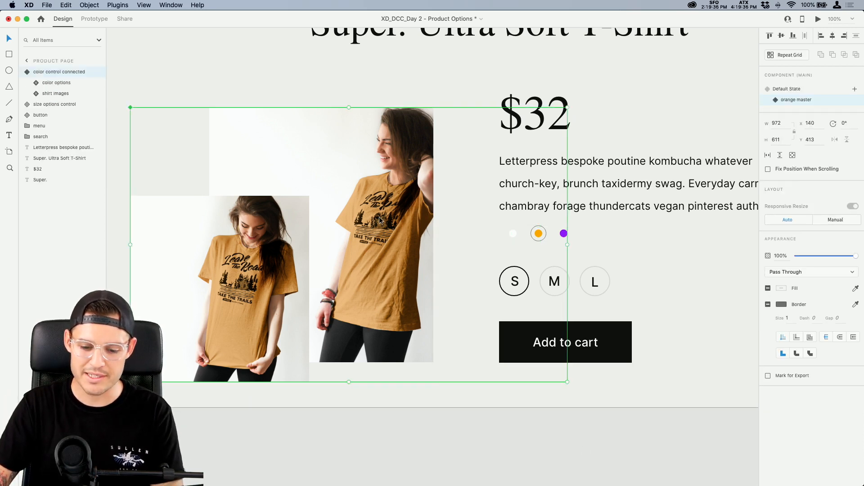
pyautogui.click(855, 89)
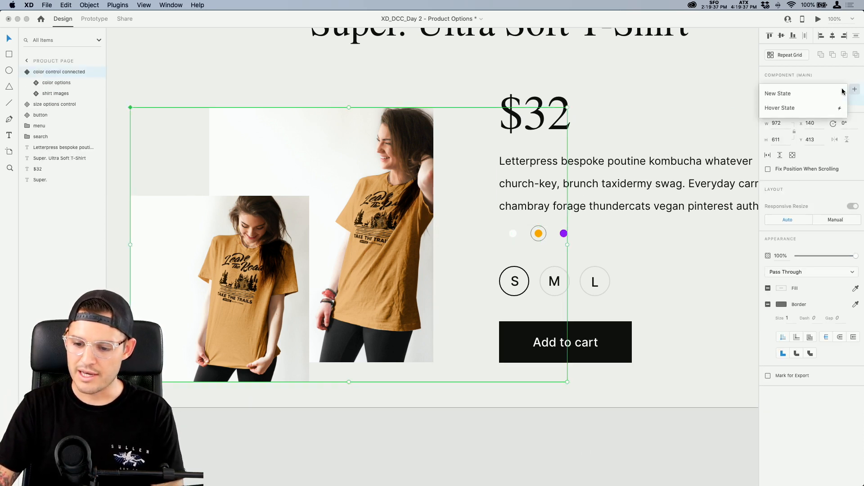
pyautogui.click(811, 94)
pyautogui.write('purple master')
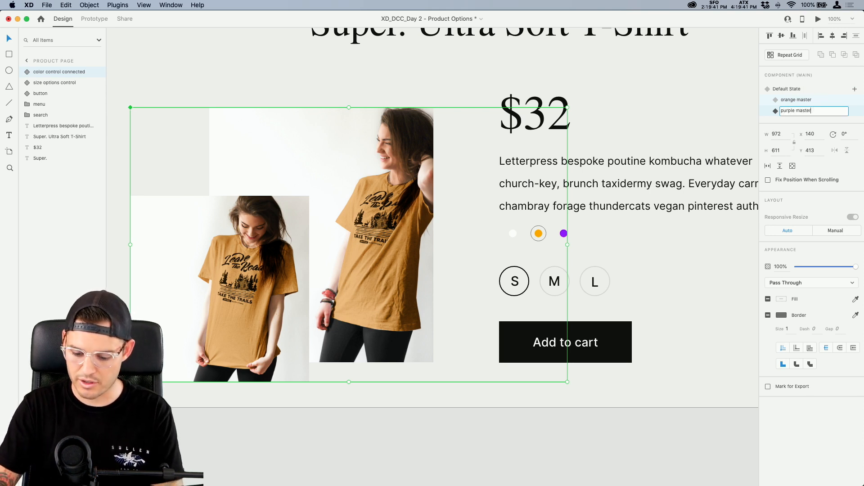
pyautogui.press('Return')
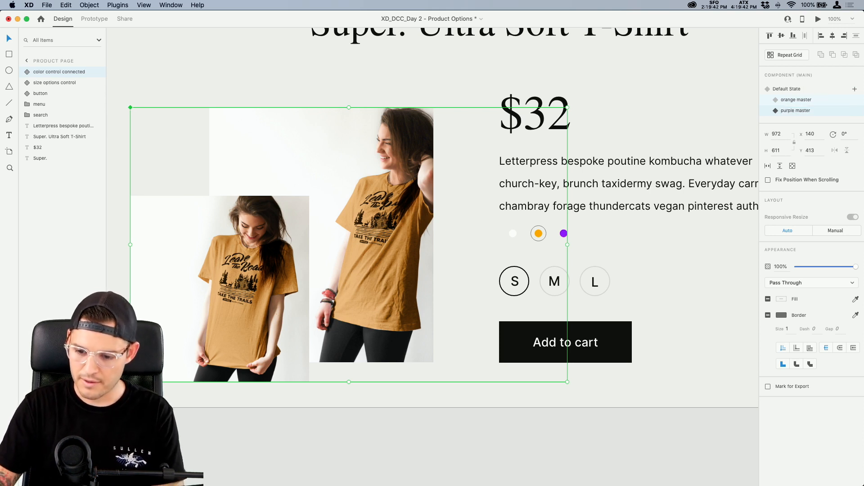
# - In the purple master state, switch the nested shirt images and color options to their purple states
pyautogui.doubleClick(320, 206)
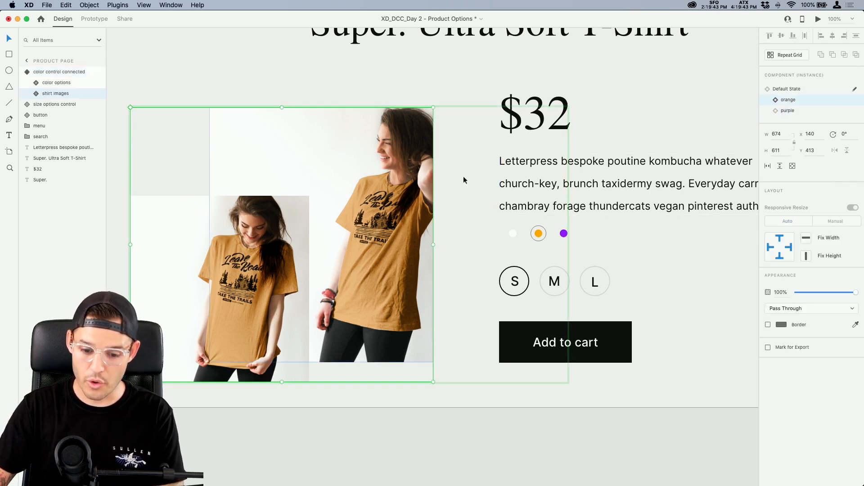
pyautogui.click(787, 111)
pyautogui.click(565, 238)
pyautogui.click(788, 111)
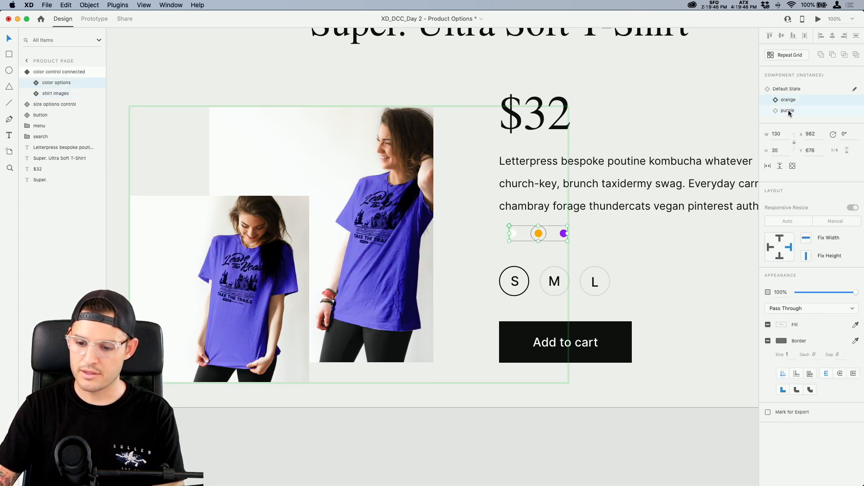
# - Switch the nested shirt images to Default State and select the nested color options at 150% zoom
pyautogui.click(345, 169)
pyautogui.click(788, 89)
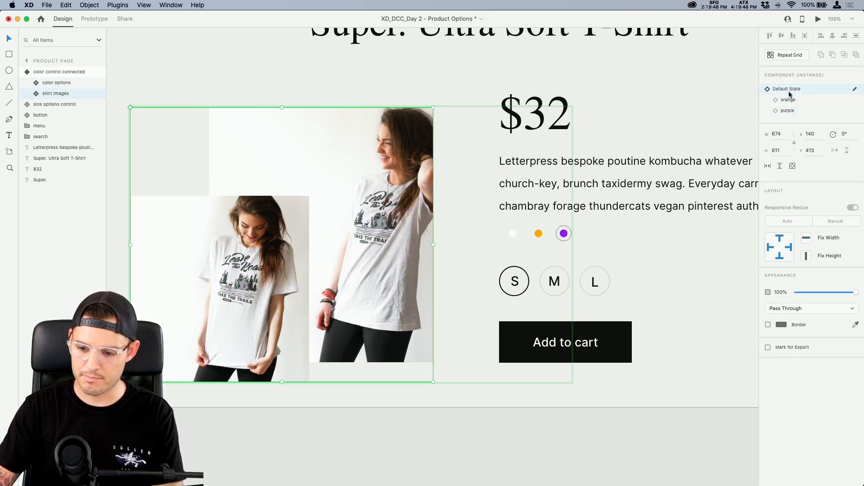
pyautogui.press('super+equal')
pyautogui.press('super+equal')
pyautogui.press('super+minus')
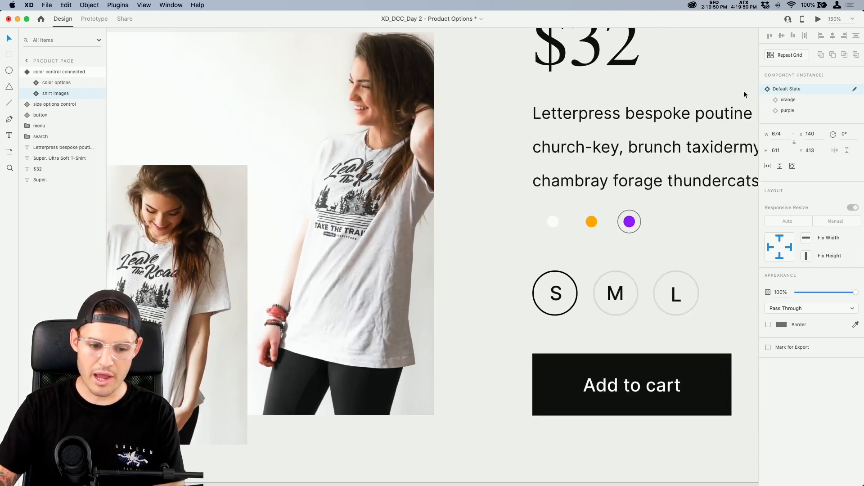
pyautogui.click(47, 84)
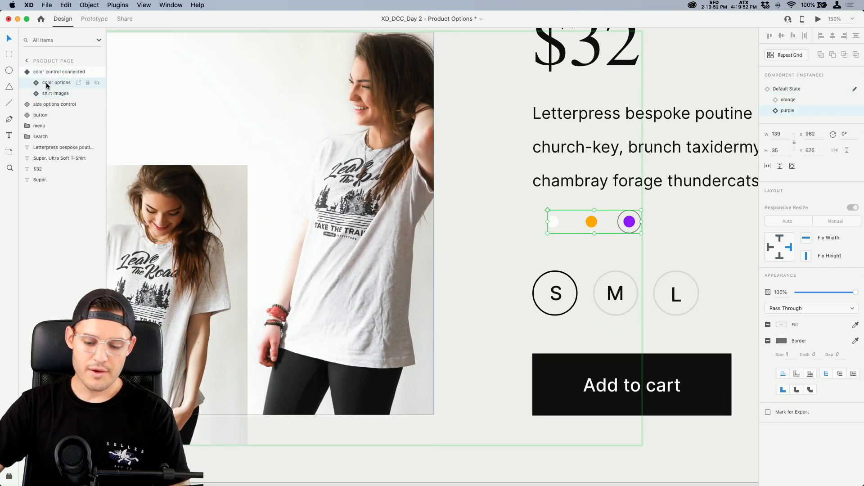
pyautogui.doubleClick(47, 84)
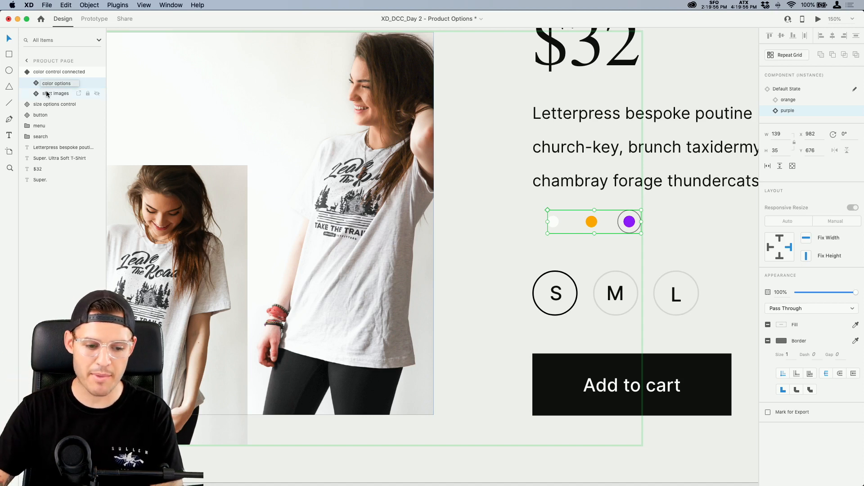
pyautogui.press('Return')
# - Return the connected component to its Default State and draw a rectangle about 63 × 58 over the white swatch
pyautogui.press('r')
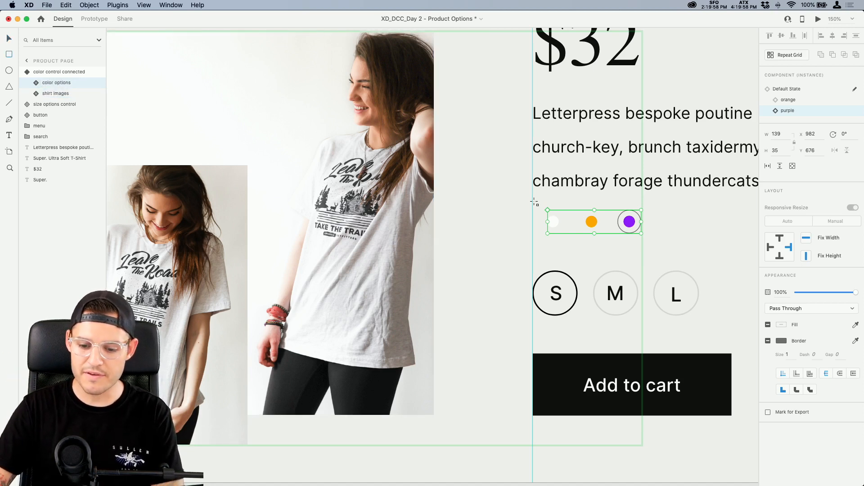
pyautogui.click(58, 72)
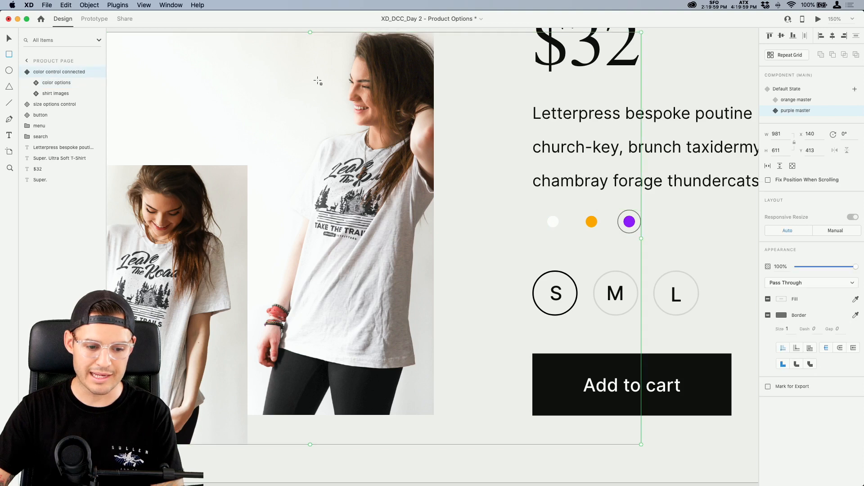
pyautogui.click(793, 90)
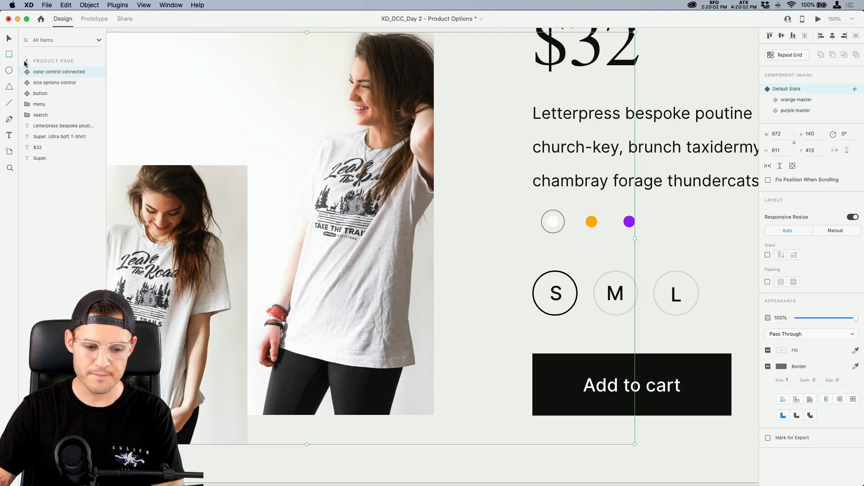
pyautogui.moveTo(532, 203); pyautogui.dragTo(574, 242)
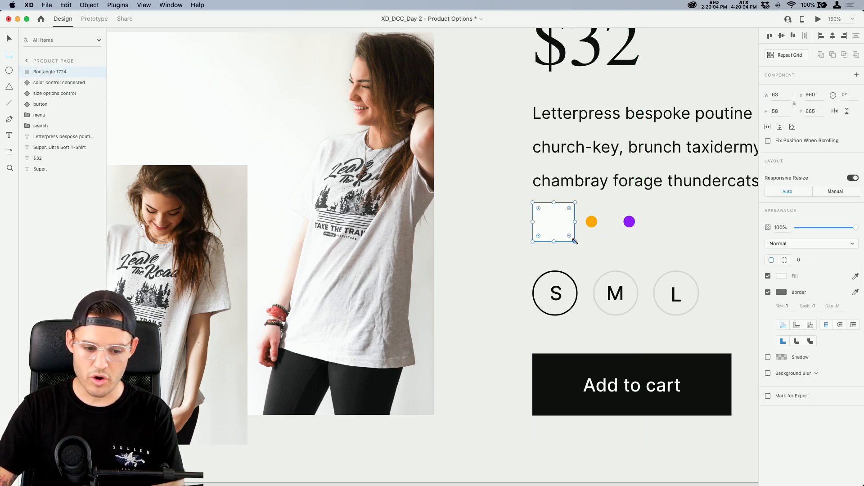
pyautogui.press('v')
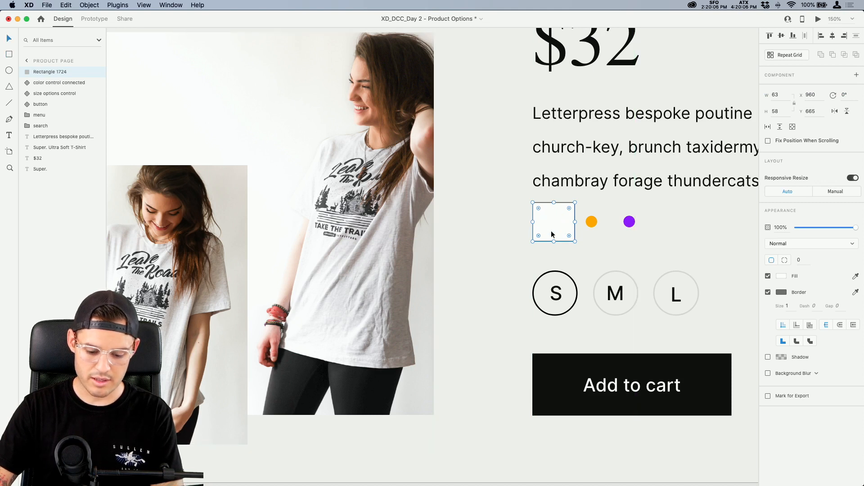
# - Move the rectangle inside the color control connected component, in front of the nested color options
pyautogui.press('Delete')
pyautogui.click(552, 226)
pyautogui.doubleClick(553, 226)
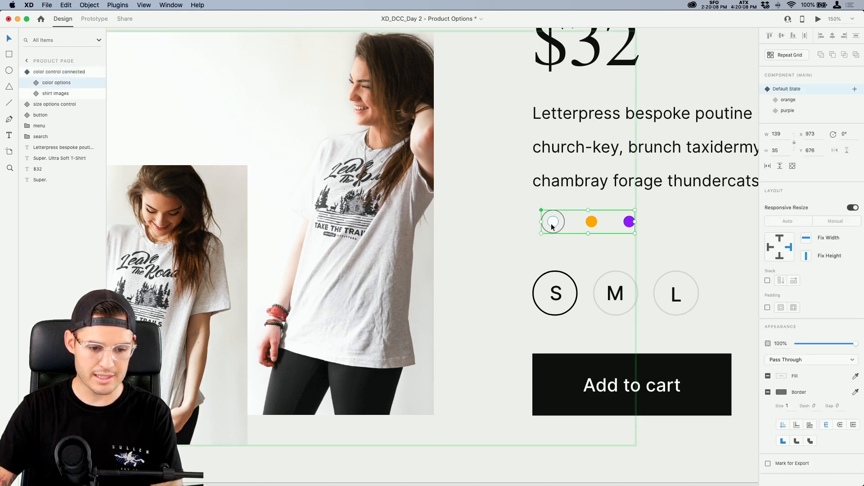
pyautogui.press('super+z')
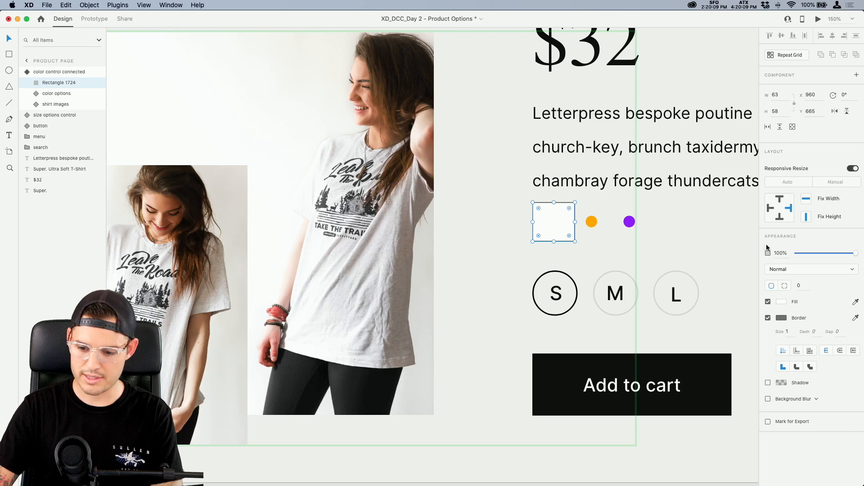
# - Make the rectangle invisible with no border and 0% opacity, and shift it slightly to X 956 over the white swatch
pyautogui.click(768, 318)
pyautogui.moveTo(855, 253); pyautogui.dragTo(777, 260)
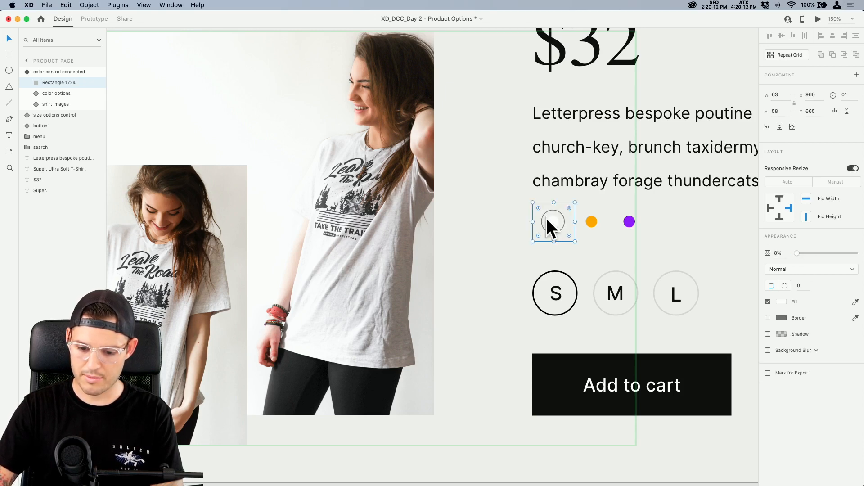
pyautogui.moveTo(547, 223); pyautogui.dragTo(545, 220)
# - Rename the invisible rectangle as "tap 1"
pyautogui.doubleClick(39, 84)
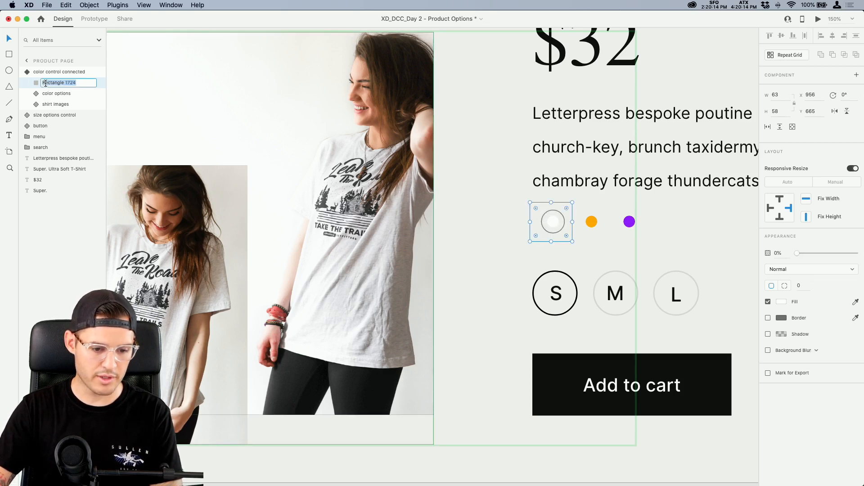
pyautogui.write('tap 1')
pyautogui.press('Return')
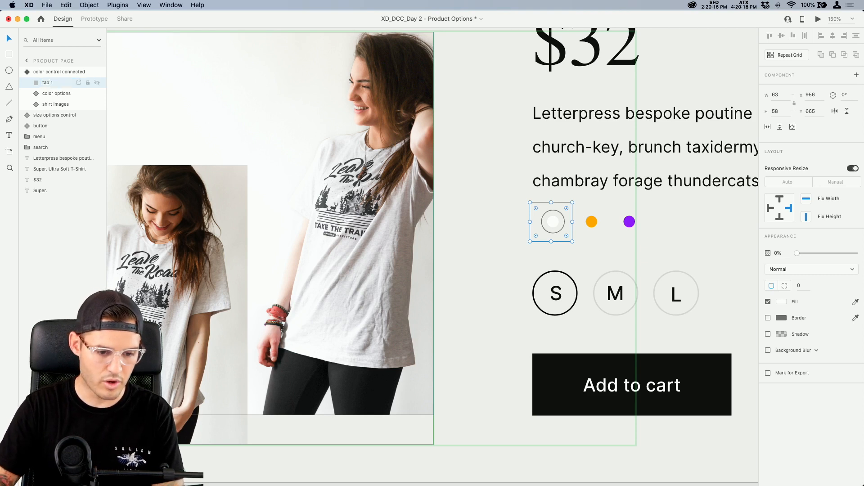
# - Duplicate the tap 1 rectangle and rename the copy as "tap 2"
pyautogui.press('super+d')
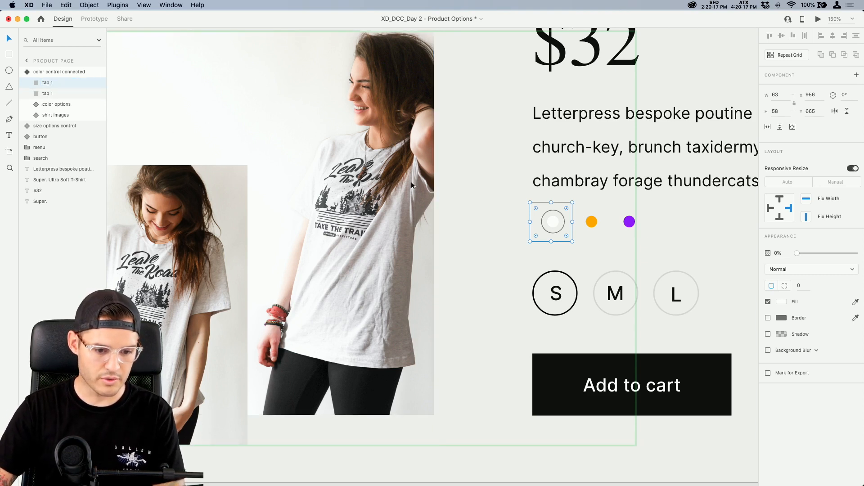
pyautogui.doubleClick(47, 84)
pyautogui.write('2')
pyautogui.press('Return')
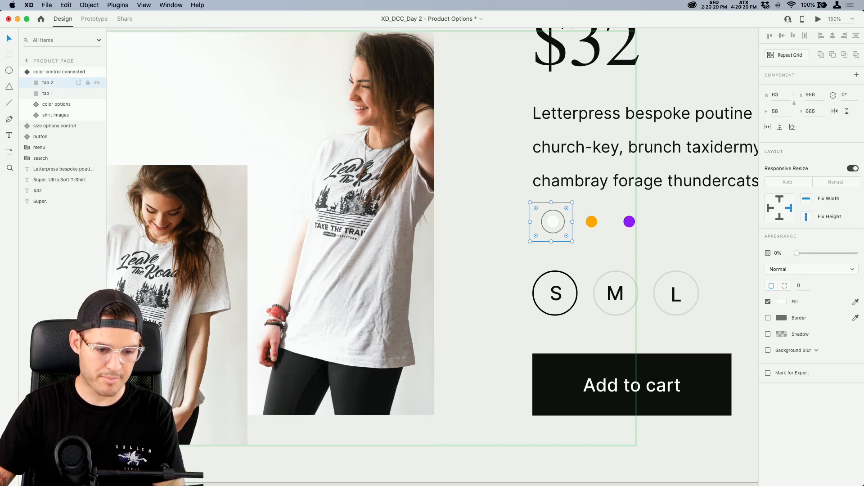
# - Move the tap 2 rectangle horizontally until it covers the orange swatch
pyautogui.hotkey('shift', 'Right')
pyautogui.hotkey('shift', 'Right')
pyautogui.hotkey('shift', 'Right')
pyautogui.hotkey('shift', 'Right')
pyautogui.hotkey('shift', 'Right')
pyautogui.hotkey('shift', 'Right')
pyautogui.hotkey('shift', 'Right')
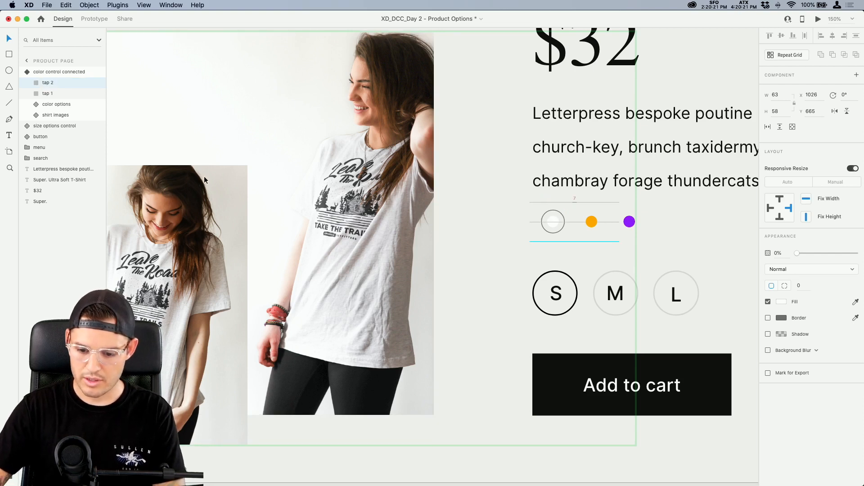
pyautogui.press('Left')
pyautogui.press('Left')
pyautogui.press('Left')
pyautogui.press('Left')
pyautogui.press('Left')
pyautogui.press('Left')
pyautogui.press('Left')
# - Duplicate the tap 2 rectangle onto the purple swatch at X 1081 and rename the copy as "tap 3"
pyautogui.keyDown('alt'); pyautogui.moveTo(591, 225); pyautogui.dragTo(634, 225); pyautogui.keyUp('alt')
pyautogui.click(590, 222)
pyautogui.click(631, 228)
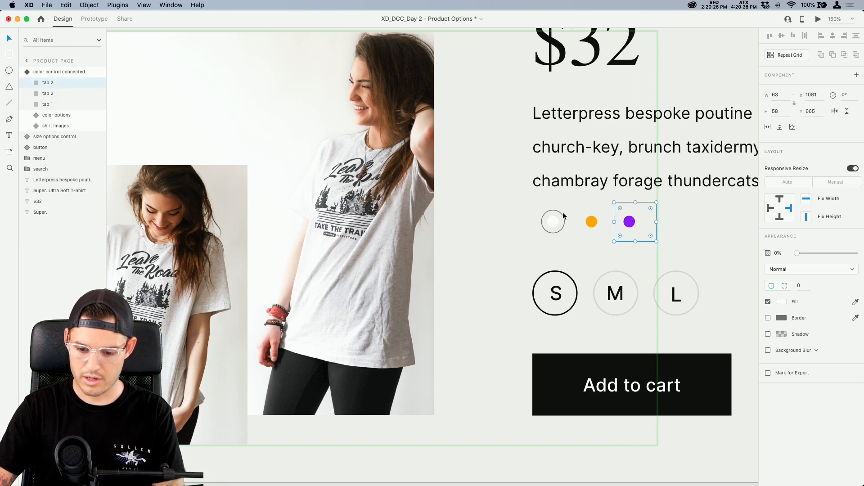
pyautogui.doubleClick(52, 83)
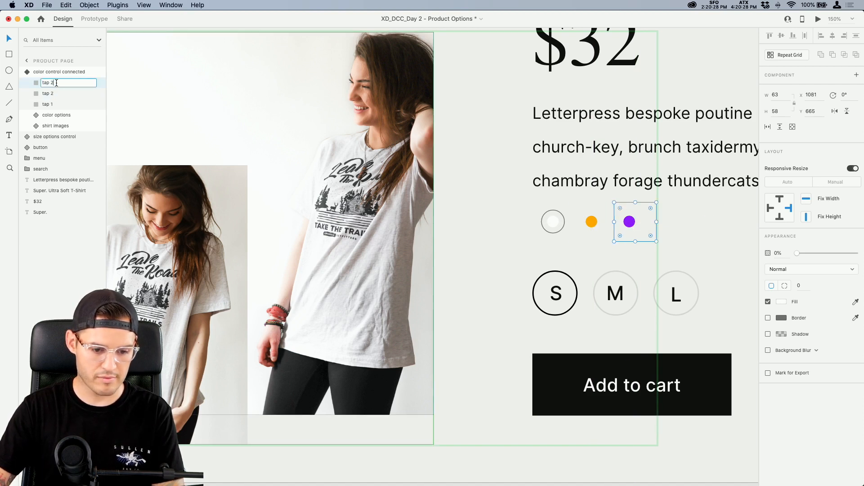
pyautogui.write('3')
pyautogui.press('Return')
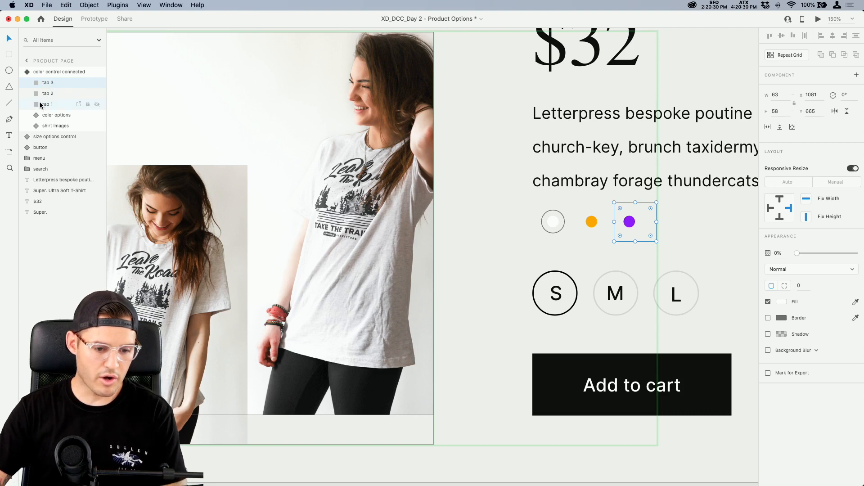
# - Delete the purple master and orange master states from the color control connected component
pyautogui.click(49, 72)
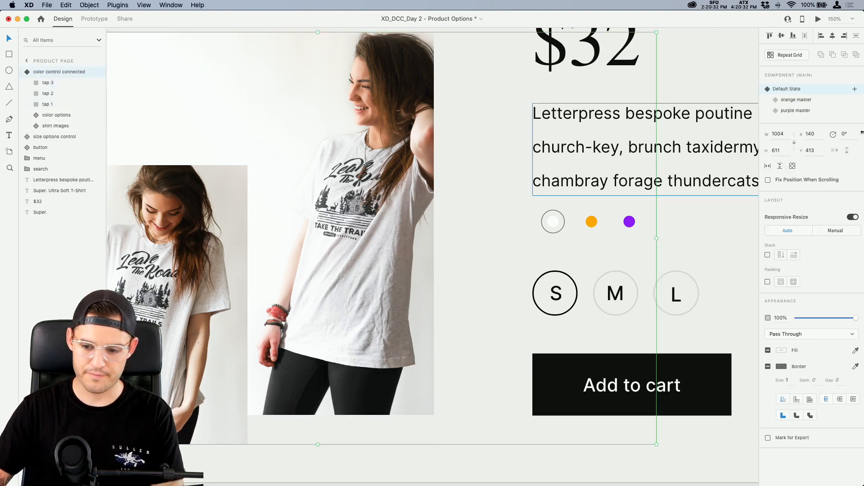
pyautogui.click(796, 111)
pyautogui.rightClick(810, 110)
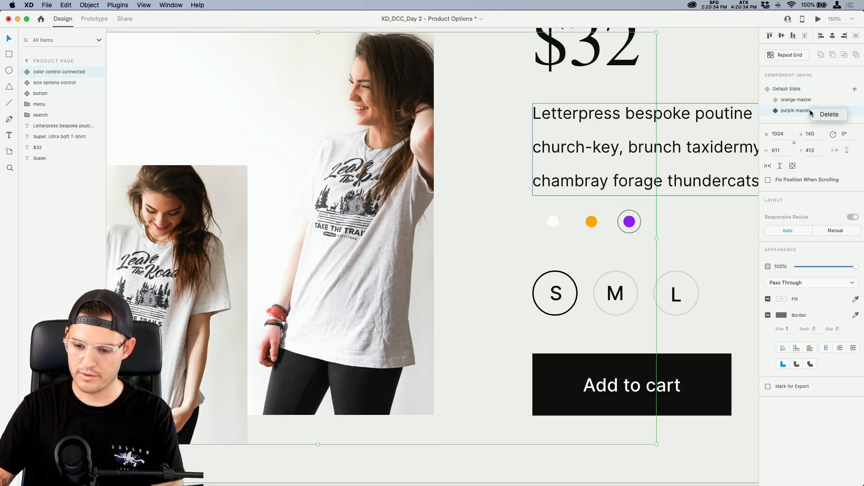
pyautogui.click(828, 115)
pyautogui.click(805, 101)
pyautogui.rightClick(806, 101)
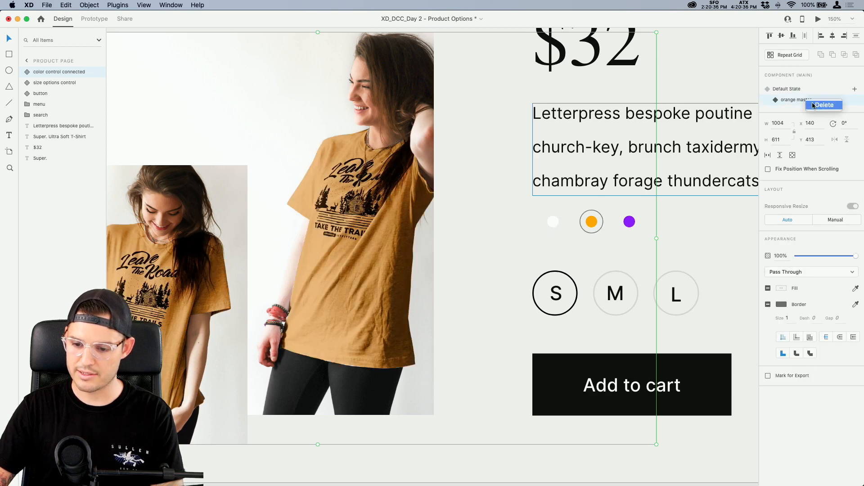
pyautogui.click(820, 109)
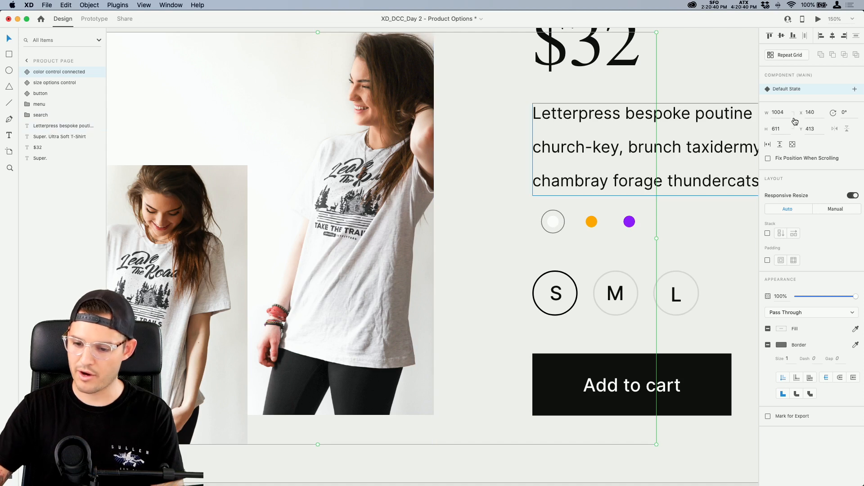
# - Add a new state to the color control connected component and name it "orange master"
pyautogui.click(854, 90)
pyautogui.click(812, 94)
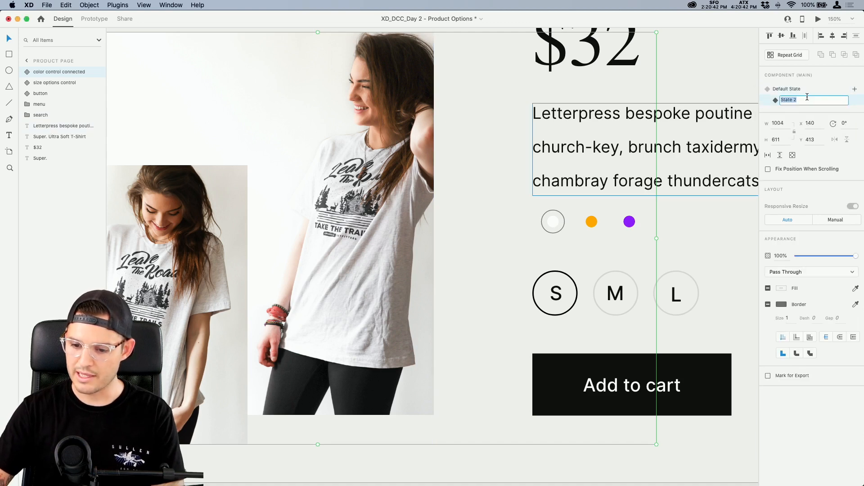
pyautogui.write('orange master')
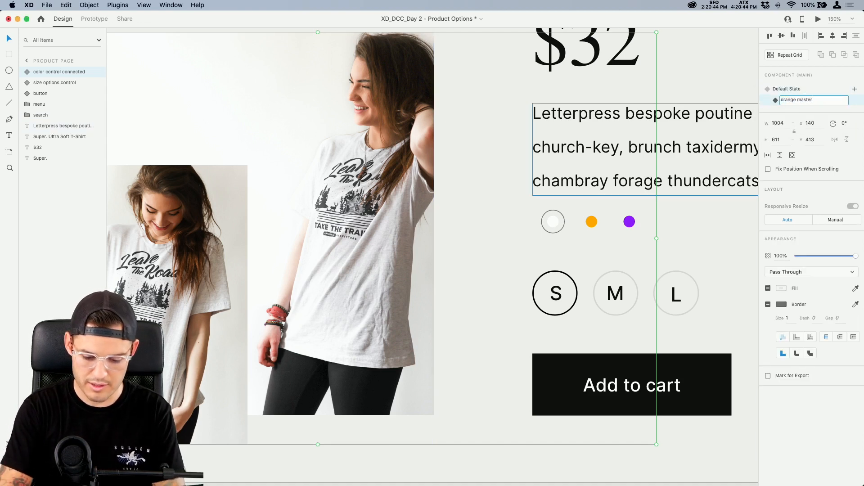
pyautogui.press('Return')
# - Within the orange master state, switch both the nested shirt images and color options components to their orange states
pyautogui.doubleClick(275, 233)
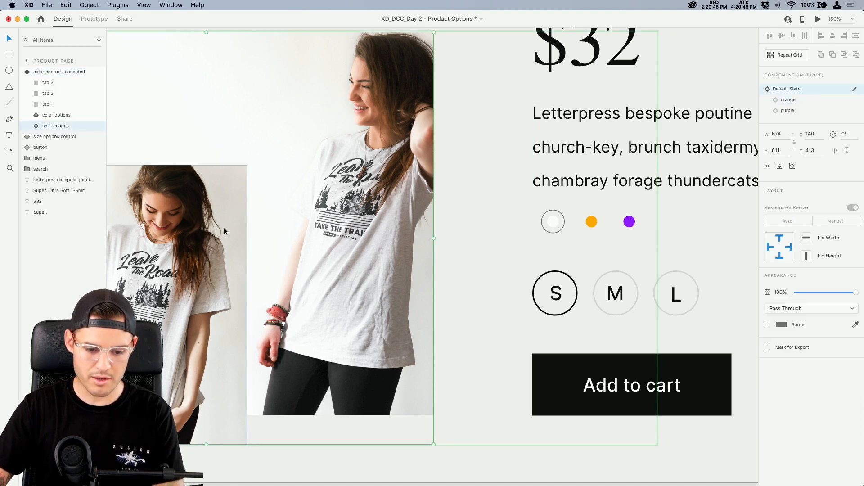
pyautogui.click(788, 99)
pyautogui.click(603, 234)
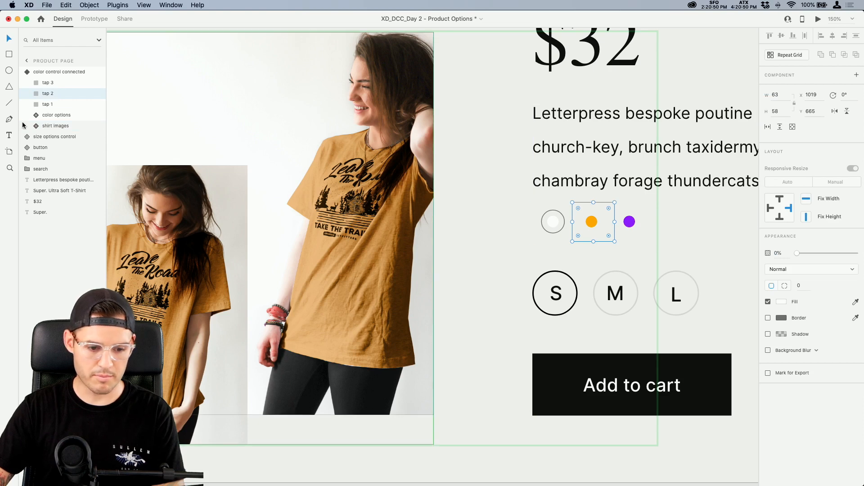
pyautogui.click(36, 115)
pyautogui.click(63, 114)
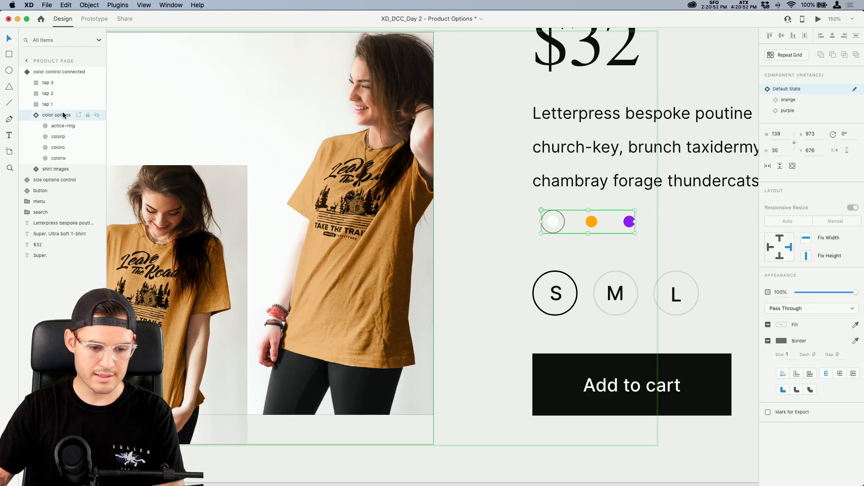
pyautogui.click(792, 102)
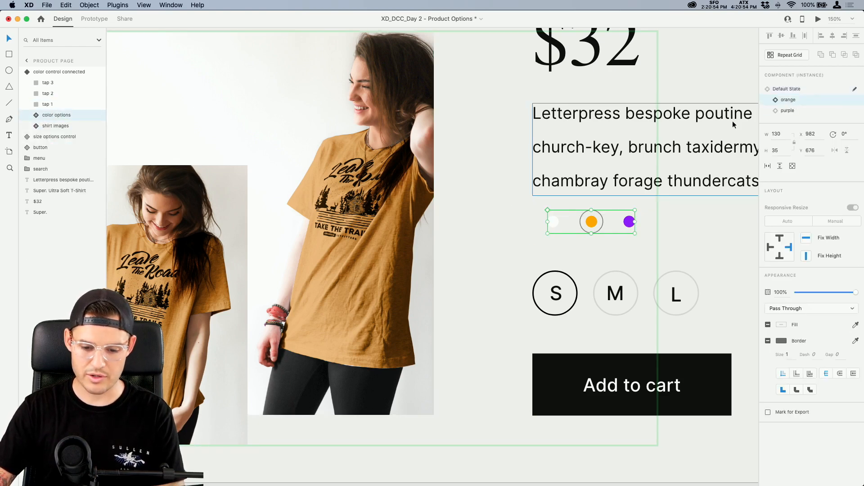
# - In the component's Default State, add a Tap interaction on tap 2 that auto-animates to orange master
pyautogui.click(65, 72)
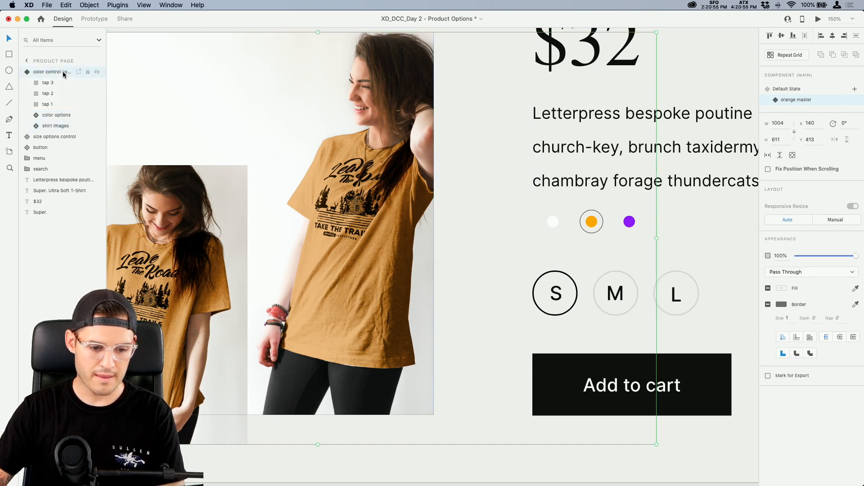
pyautogui.click(799, 90)
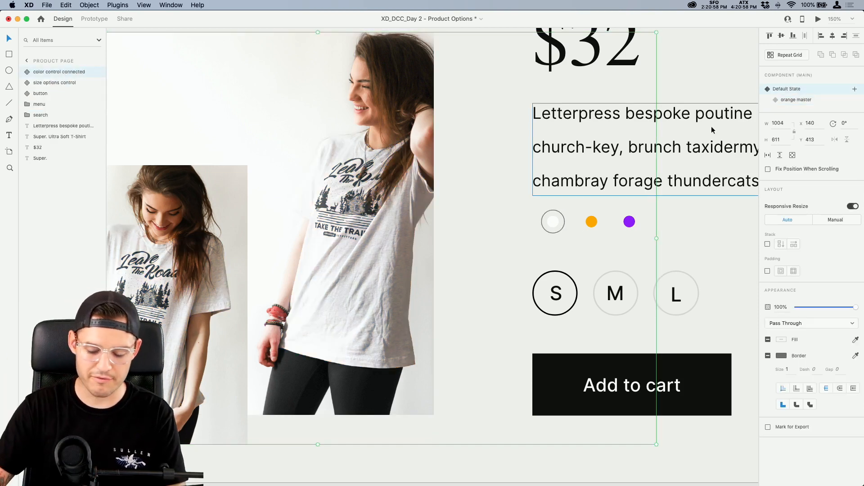
pyautogui.click(94, 19)
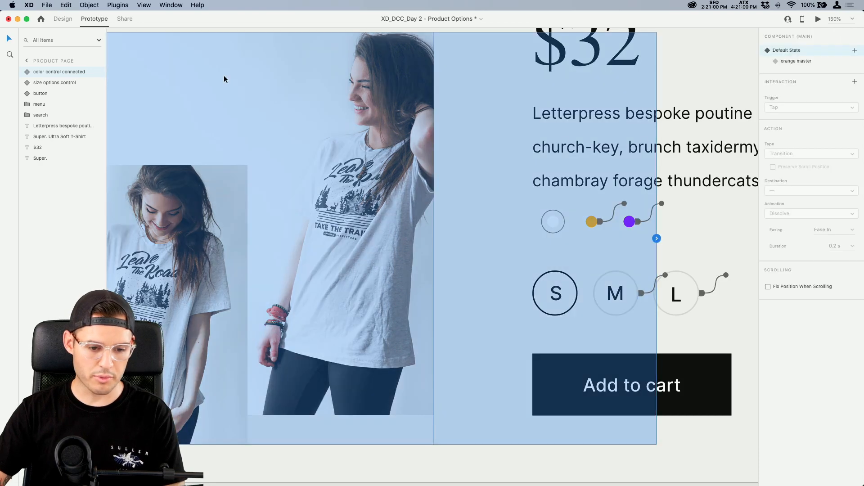
pyautogui.doubleClick(560, 223)
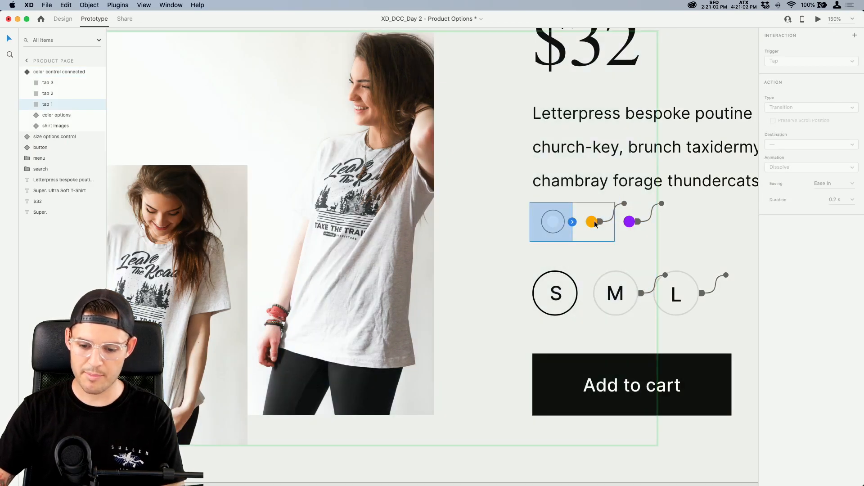
pyautogui.click(588, 209)
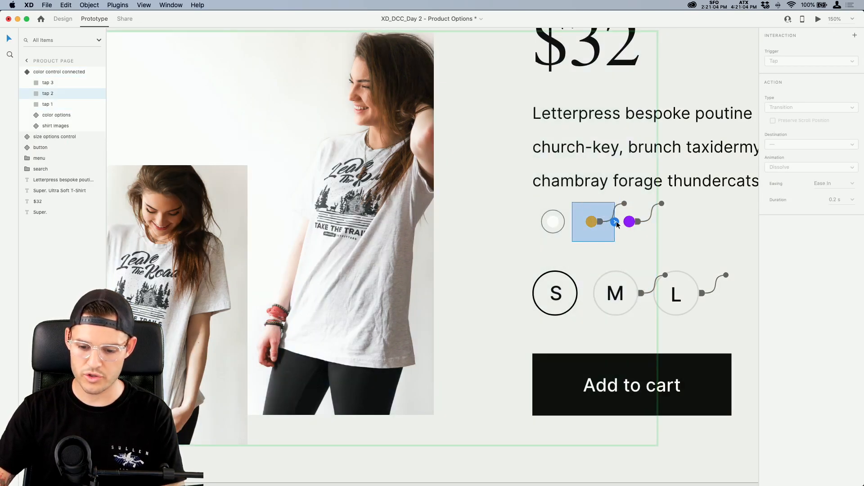
pyautogui.click(615, 222)
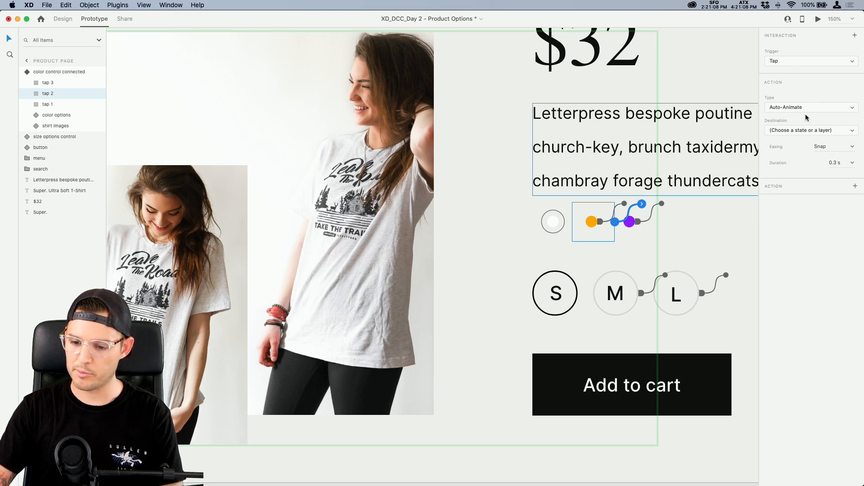
pyautogui.click(807, 131)
pyautogui.click(807, 144)
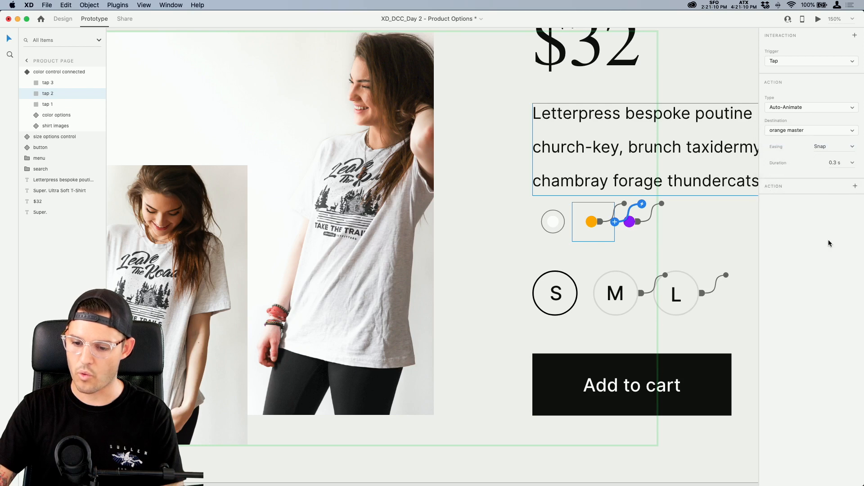
pyautogui.press('Escape')
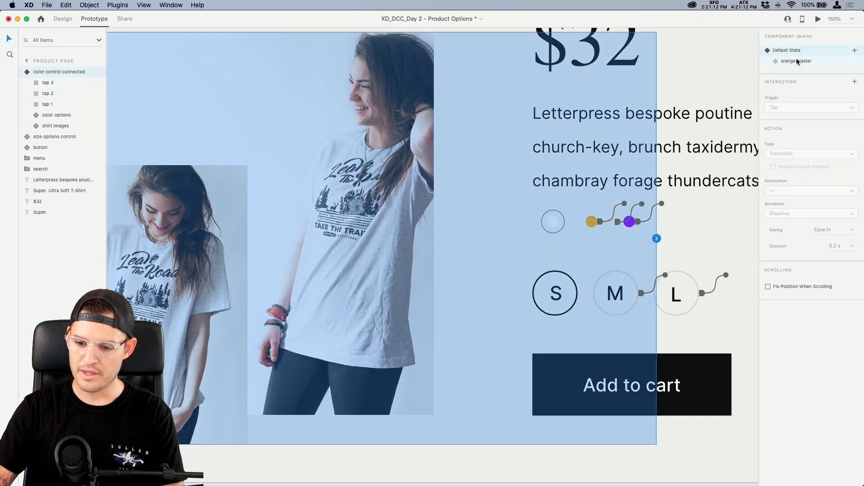
# - In the orange master state, make tapping tap 1 auto-animate to Default State, and return the component to Default State
pyautogui.click(797, 61)
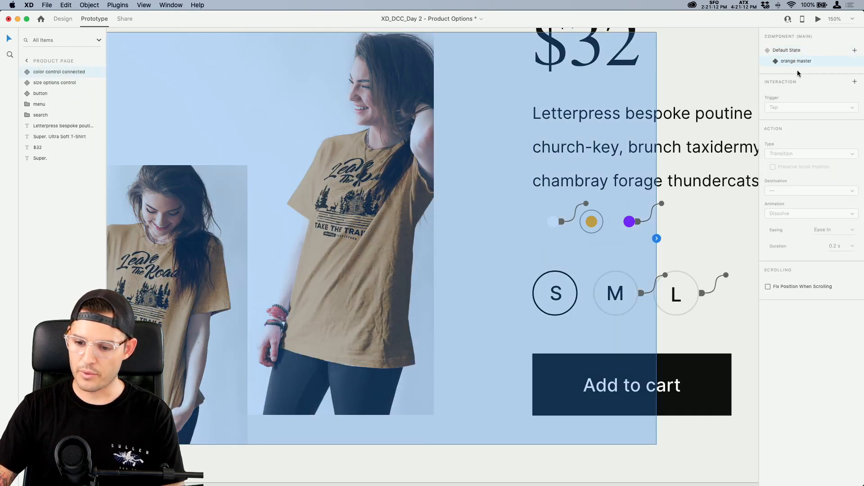
pyautogui.doubleClick(551, 210)
pyautogui.click(573, 221)
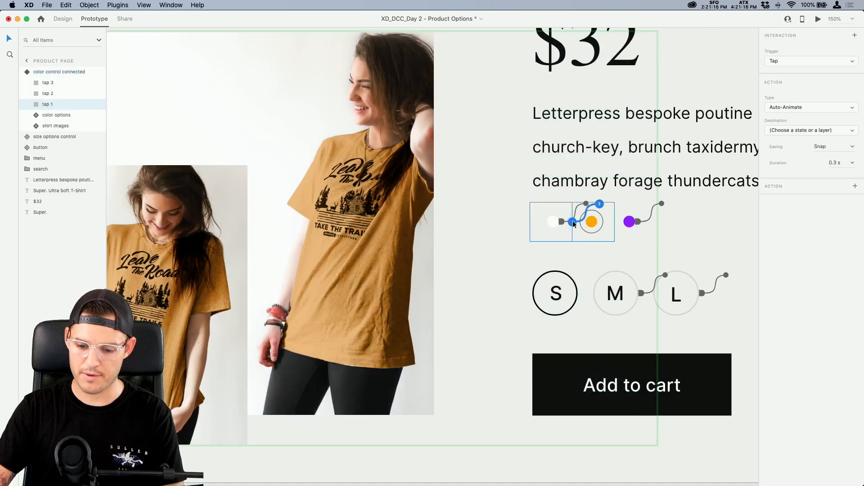
pyautogui.click(809, 130)
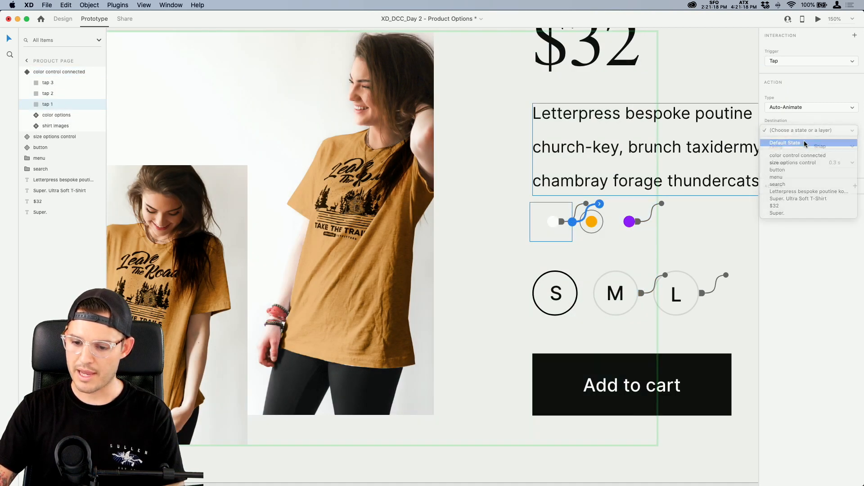
pyautogui.click(805, 140)
pyautogui.click(42, 72)
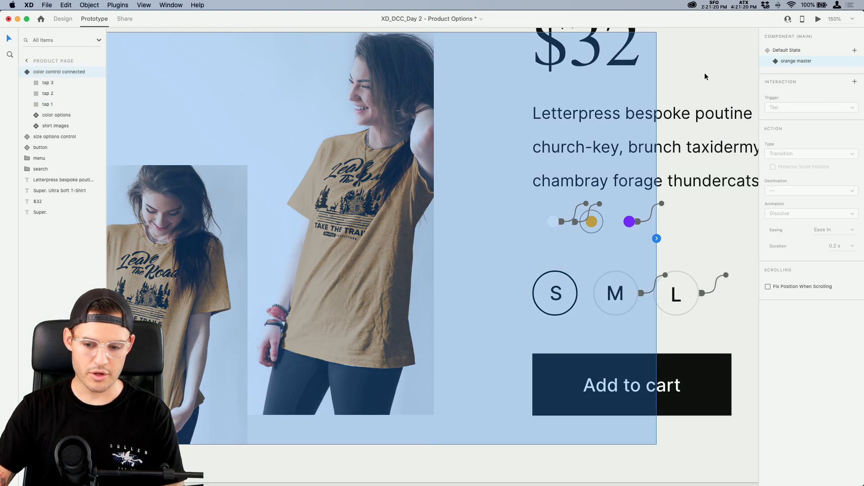
pyautogui.click(797, 51)
# - Preview the product page and test switching repeatedly between the white and orange swatches, also trying the purple swatch
pyautogui.click(818, 20)
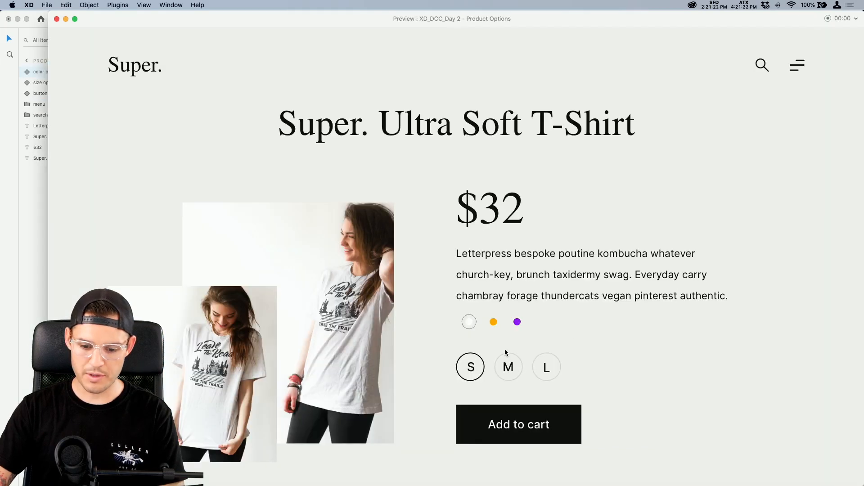
pyautogui.click(494, 324)
pyautogui.click(470, 324)
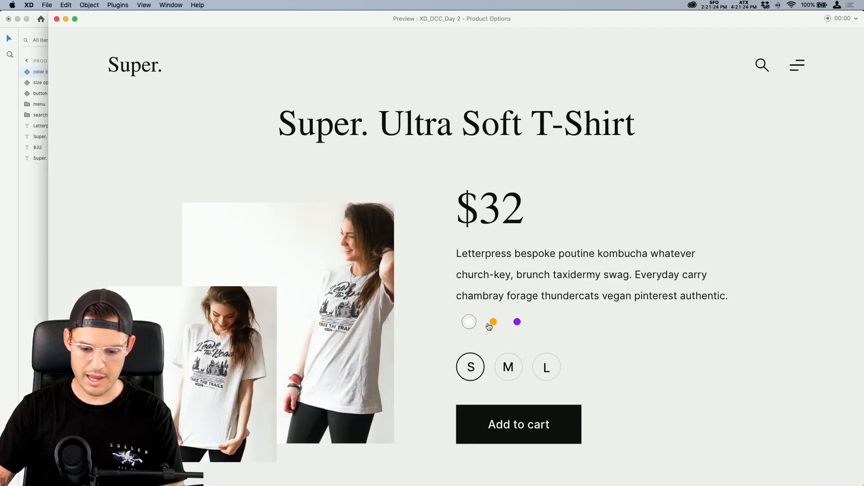
pyautogui.click(492, 324)
pyautogui.click(469, 323)
pyautogui.click(493, 323)
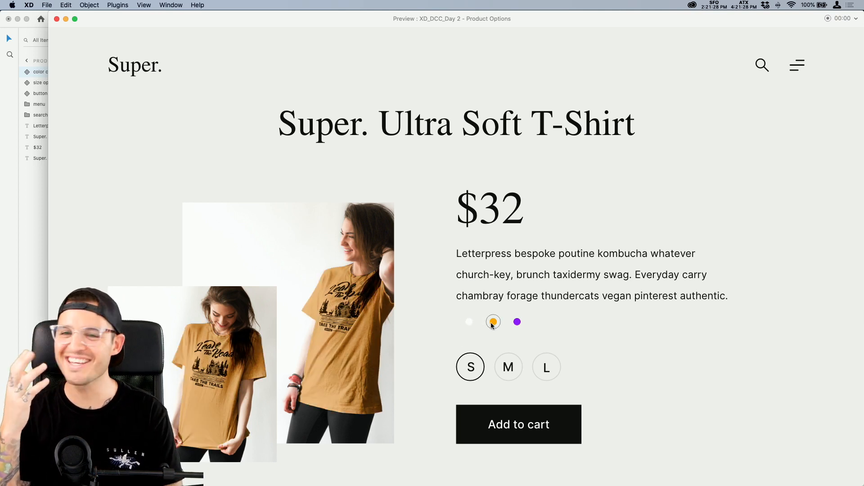
pyautogui.click(470, 322)
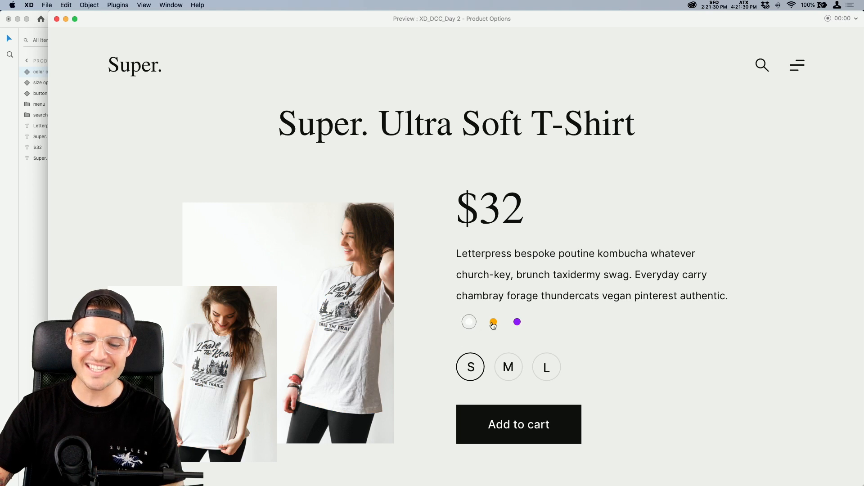
pyautogui.click(493, 323)
pyautogui.click(469, 323)
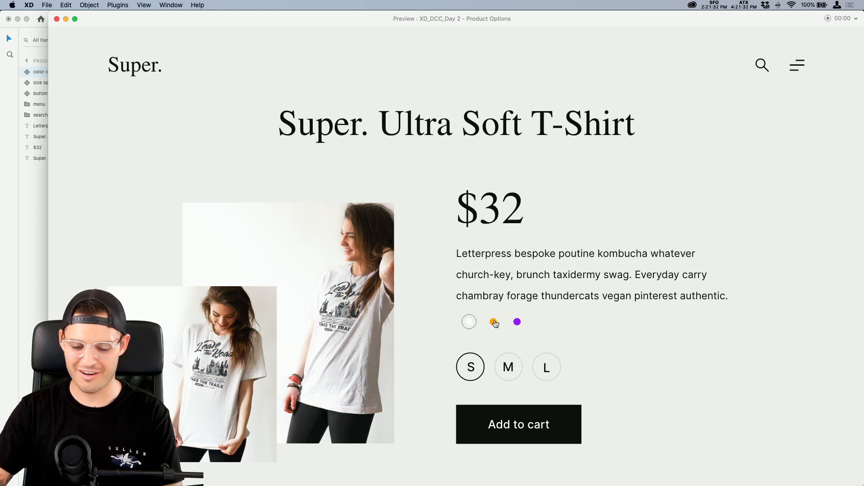
pyautogui.click(494, 323)
pyautogui.click(467, 324)
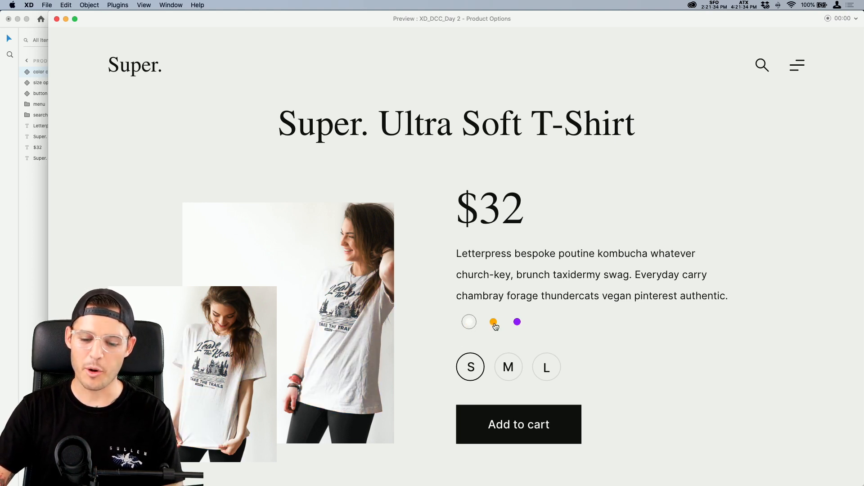
pyautogui.click(494, 323)
pyautogui.click(517, 322)
pyautogui.click(494, 323)
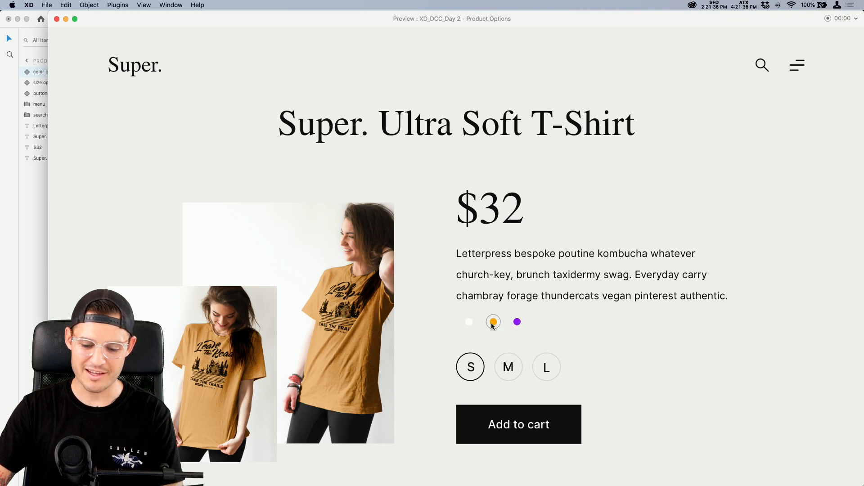
pyautogui.click(471, 322)
pyautogui.click(493, 324)
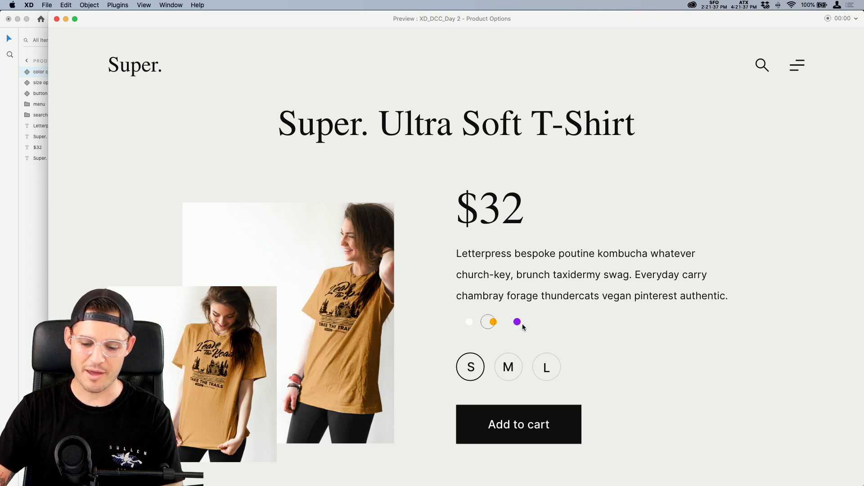
pyautogui.click(471, 323)
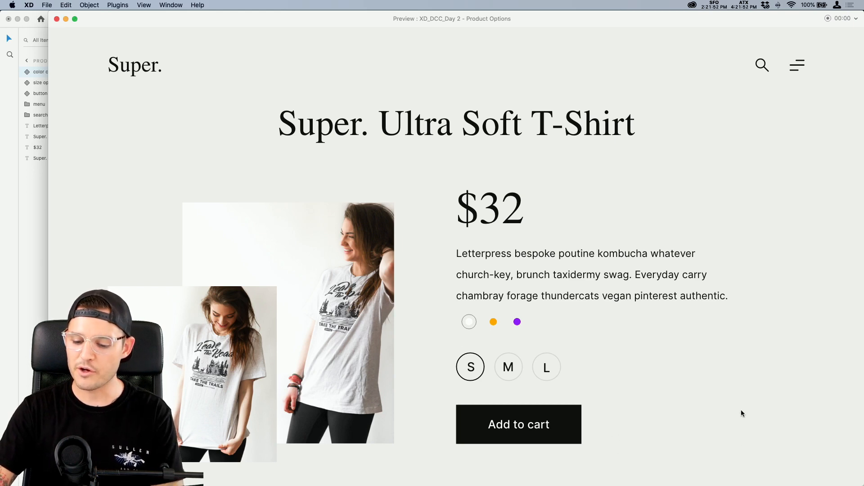
# - Close the preview and, in Design mode, draw a borderless white rectangle about 305 by 92 beside the Add to cart button
pyautogui.press('super+Tab')
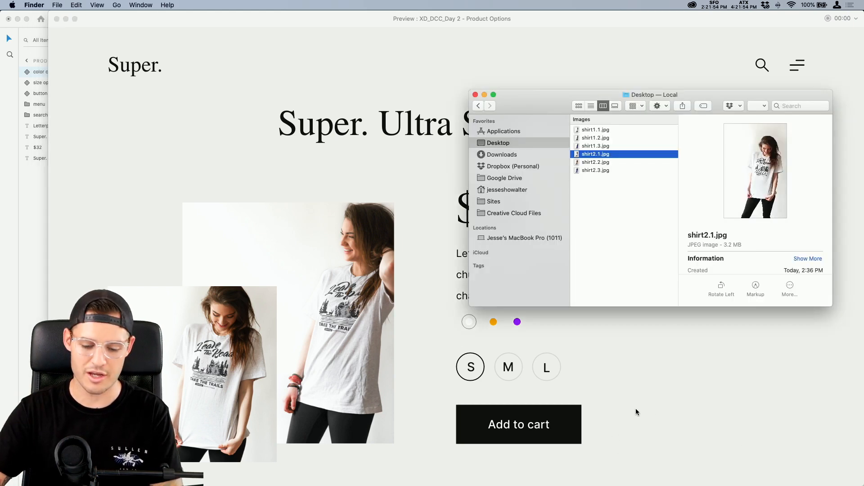
pyautogui.press('super+Tab')
pyautogui.click(56, 19)
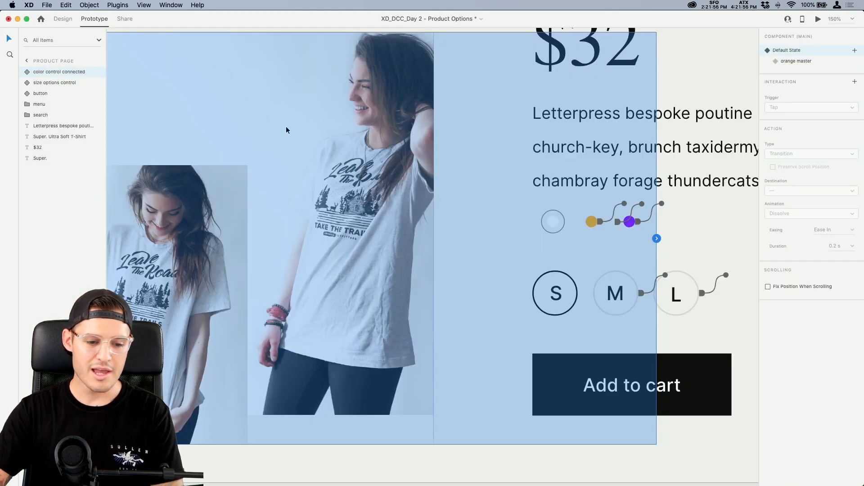
pyautogui.click(61, 20)
pyautogui.moveTo(654, 295); pyautogui.dragTo(297, 192)
pyautogui.press('r')
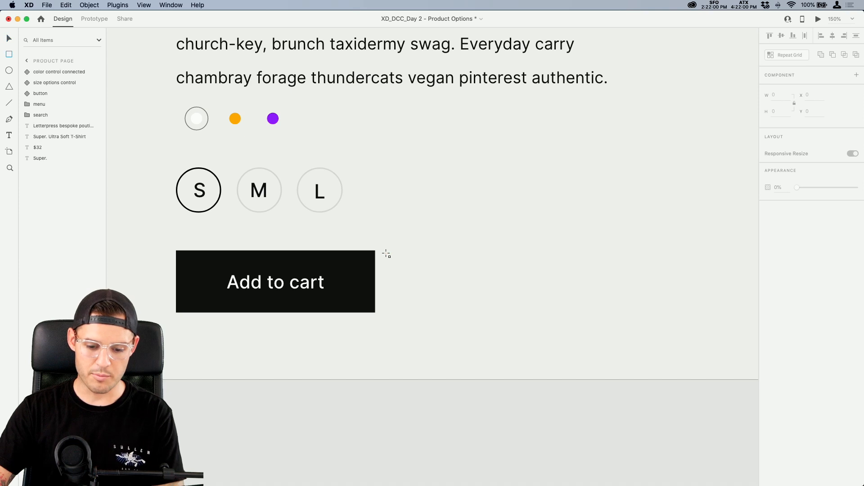
pyautogui.moveTo(387, 251); pyautogui.dragTo(592, 312)
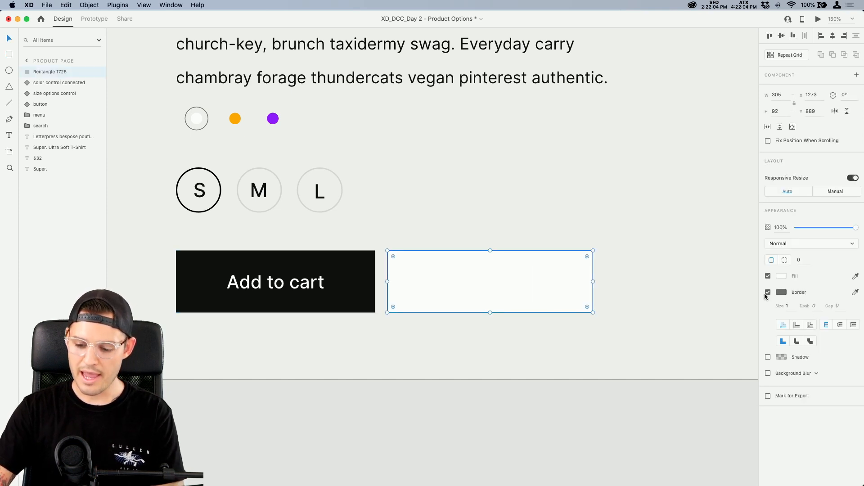
pyautogui.click(768, 292)
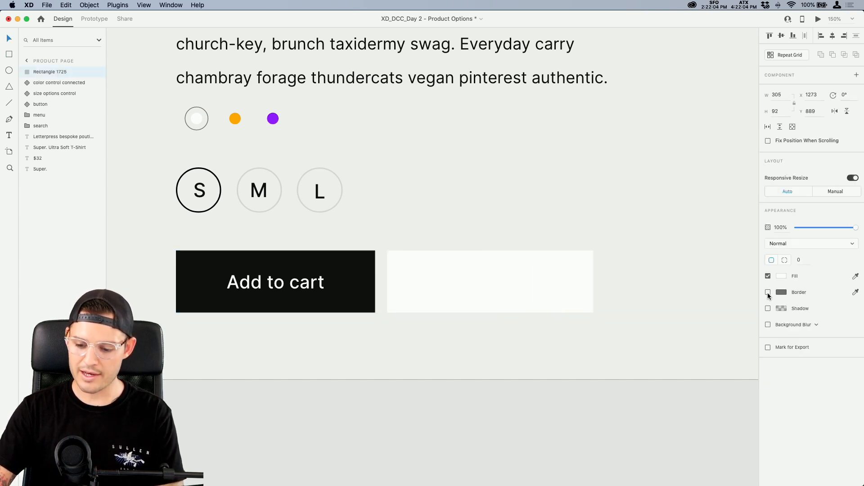
# - Copy the size label M into the white rectangle and change the centre copy's text to 1
pyautogui.keyDown('super'); pyautogui.click(265, 197); pyautogui.keyUp('super')
pyautogui.click(487, 283)
pyautogui.press('super+v')
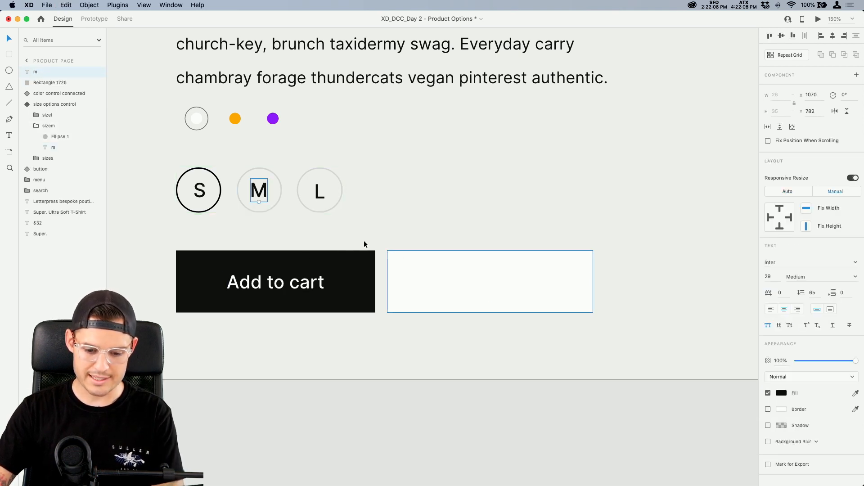
pyautogui.moveTo(263, 192); pyautogui.dragTo(573, 283)
pyautogui.doubleClick(502, 290)
pyautogui.write('1')
pyautogui.press('Escape')
# - Set the white rectangle's outer labels to - and +, and group the rectangle with its three labels
pyautogui.doubleClick(419, 283)
pyautogui.write('-')
pyautogui.press('Escape')
pyautogui.doubleClick(573, 283)
pyautogui.write('+')
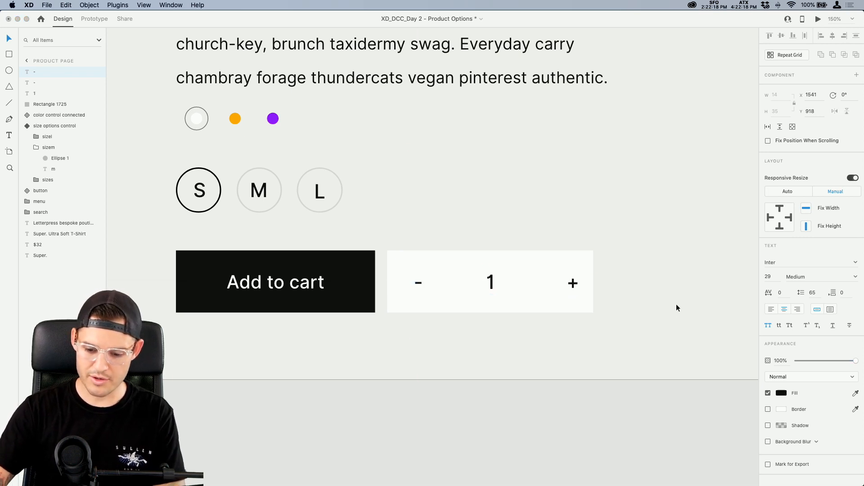
pyautogui.press('Escape')
pyautogui.moveTo(637, 235); pyautogui.dragTo(390, 332)
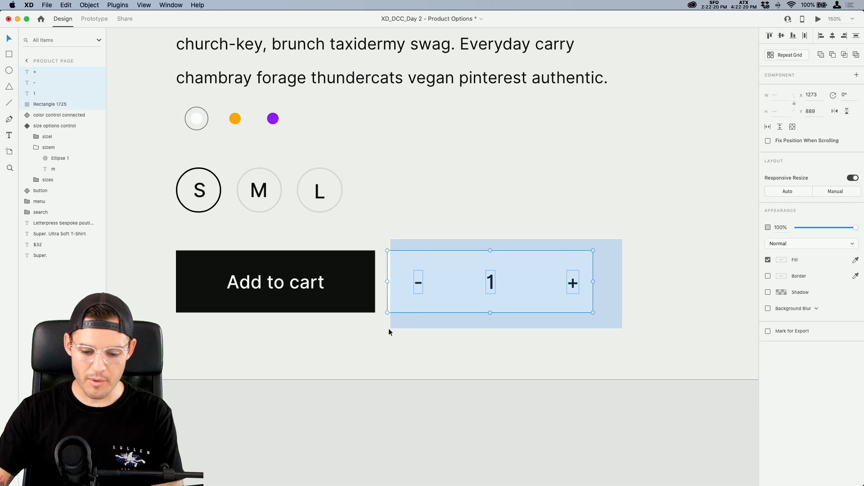
pyautogui.press('super+g')
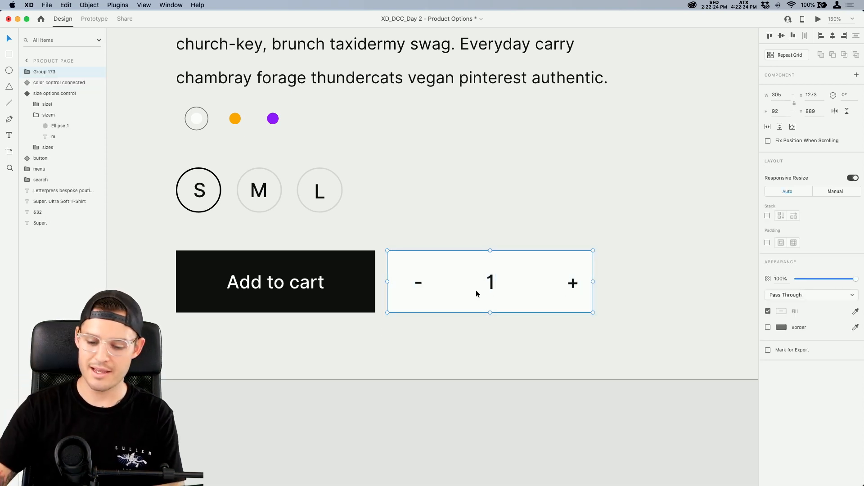
# - Try listing 1, 2 and 3 on separate lines in the quantity label and shifting it up to 2, undoing both changes
pyautogui.doubleClick(491, 283)
pyautogui.press('Return')
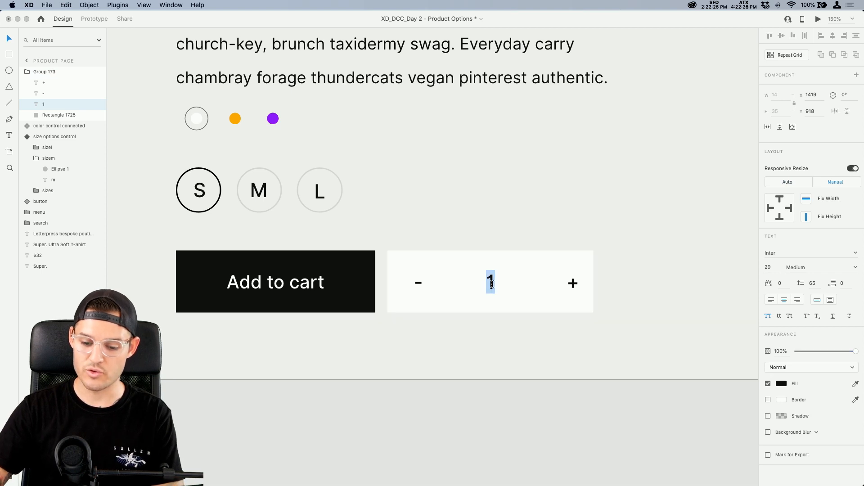
pyautogui.press('Right')
pyautogui.press('Return')
pyautogui.write('2')
pyautogui.press('Return')
pyautogui.write('3')
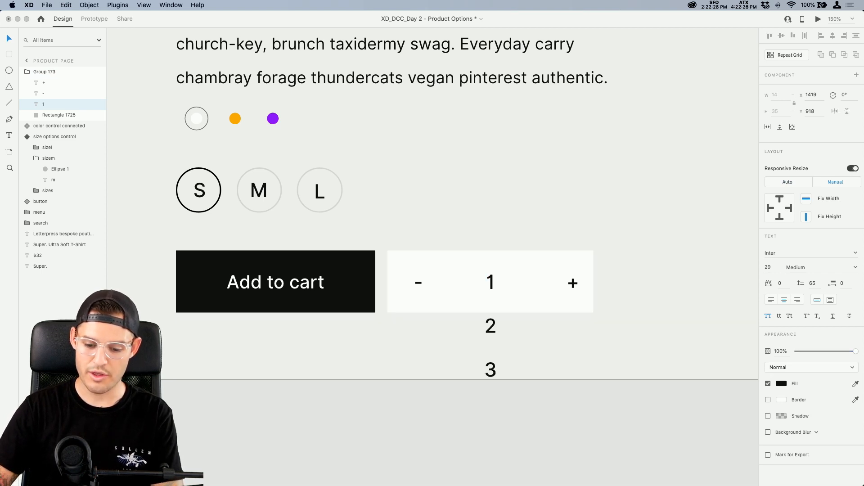
pyautogui.press('Escape')
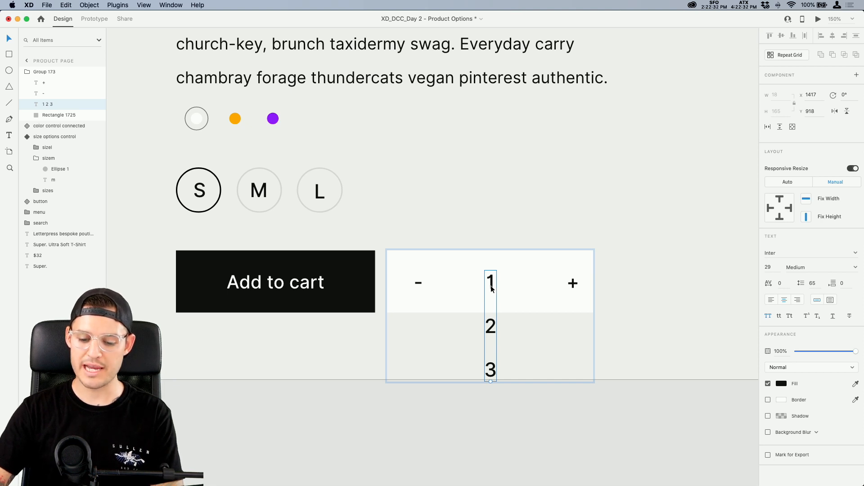
pyautogui.moveTo(492, 289); pyautogui.dragTo(490, 244)
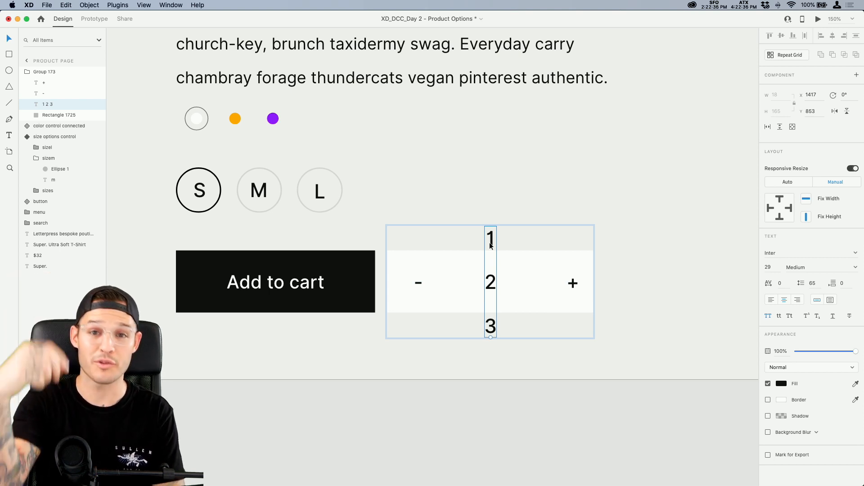
pyautogui.press('super+z')
pyautogui.press('super+z')
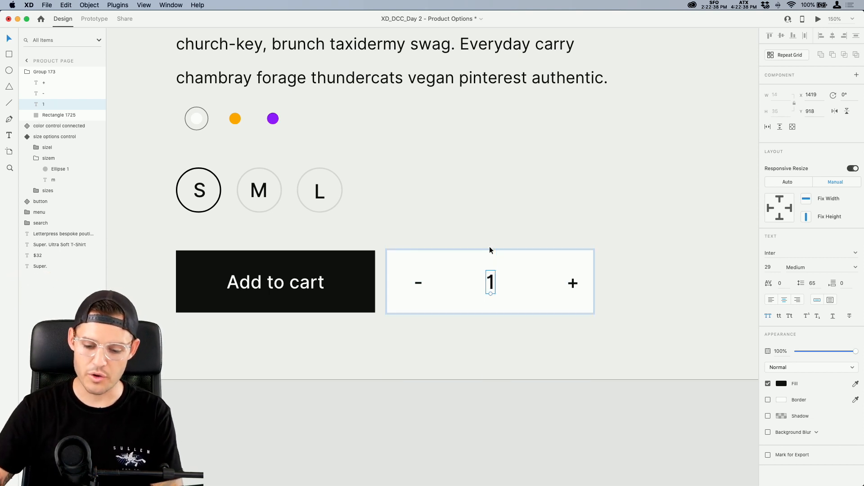
# - Swap the quantity selector and the Add to cart button, placing the selector at X 960 under the sizes and the button at X 1288
pyautogui.click(453, 247)
pyautogui.press('super+minus')
pyautogui.press('super+minus')
pyautogui.press('super+plus')
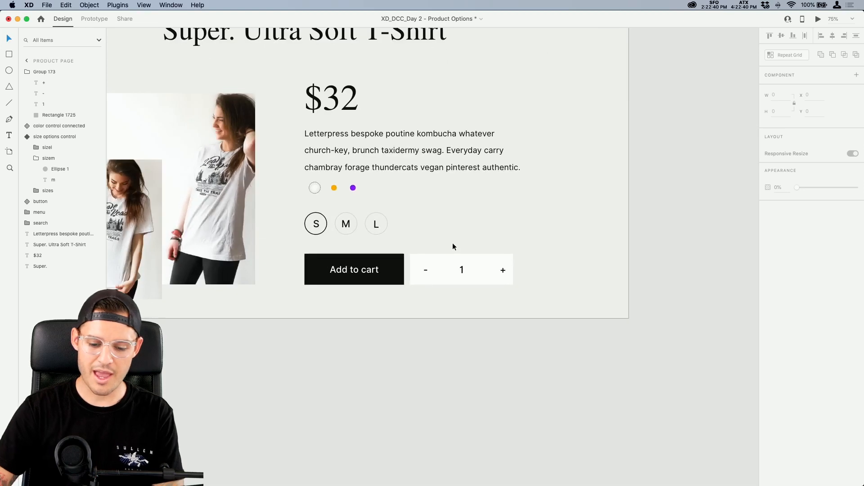
pyautogui.moveTo(408, 341); pyautogui.dragTo(505, 363)
pyautogui.moveTo(533, 298); pyautogui.dragTo(426, 296)
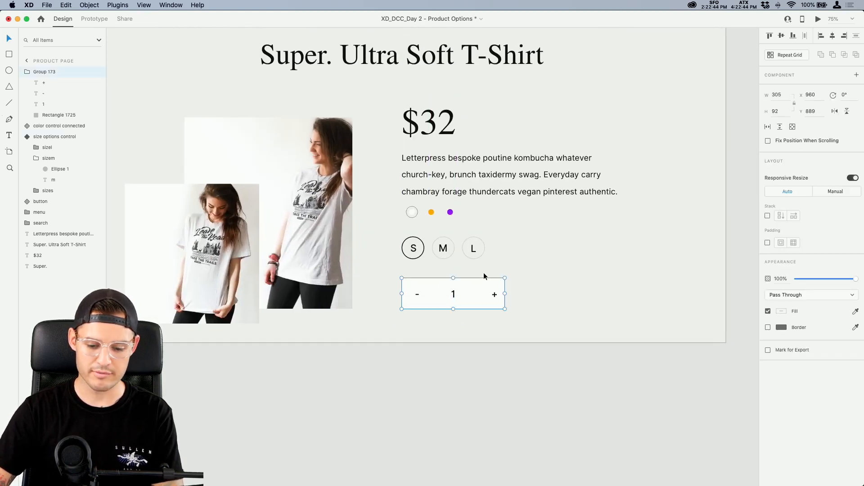
pyautogui.moveTo(485, 299)
pyautogui.mouseDown()
pyautogui.moveTo(484, 311)
pyautogui.moveTo(593, 293)
pyautogui.moveTo(484, 290)
pyautogui.mouseUp()
pyautogui.moveTo(568, 295); pyautogui.dragTo(562, 295)
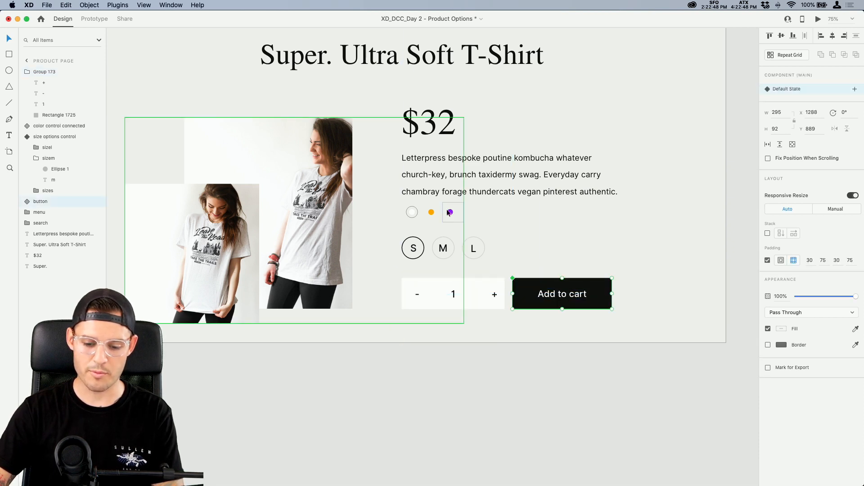
# - Deselect everything on the product page and save the document
pyautogui.click(430, 214)
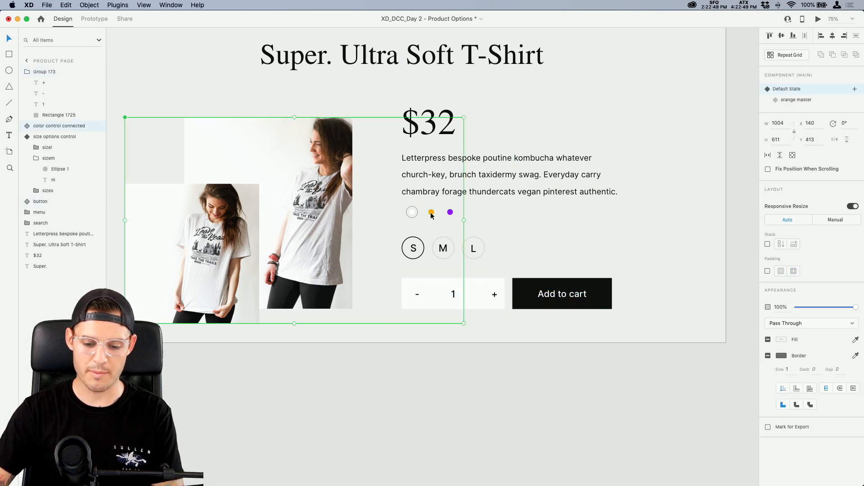
pyautogui.click(539, 345)
pyautogui.moveTo(503, 274); pyautogui.dragTo(539, 350)
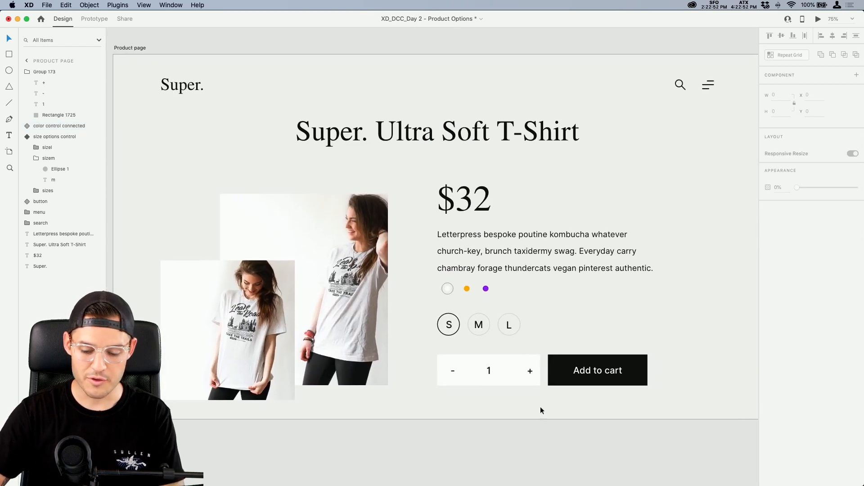
pyautogui.click(545, 435)
pyautogui.press('super+s')
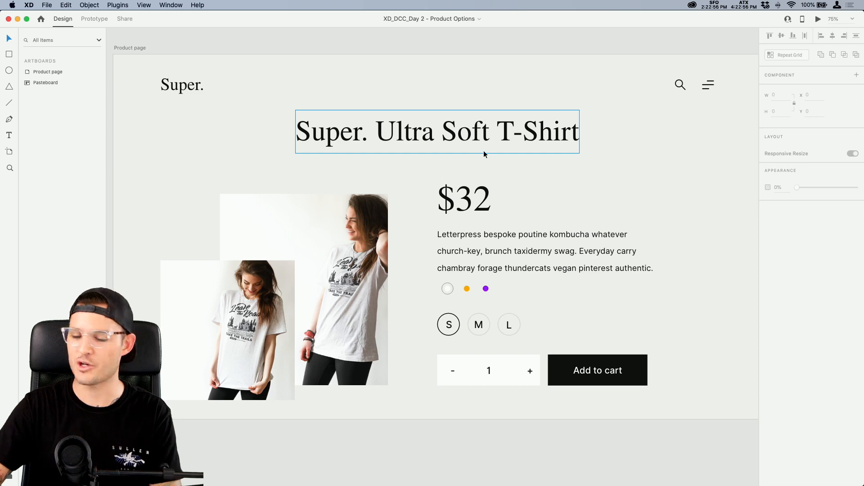
# - Switch to Chrome and look through the submissions in the Discord current-challenge channel
pyautogui.press('super+Tab')
pyautogui.press('super+Tab')
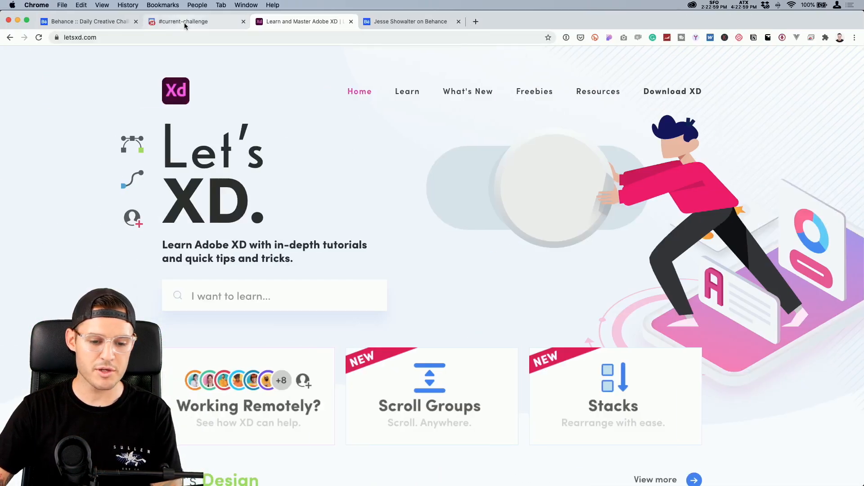
pyautogui.click(184, 21)
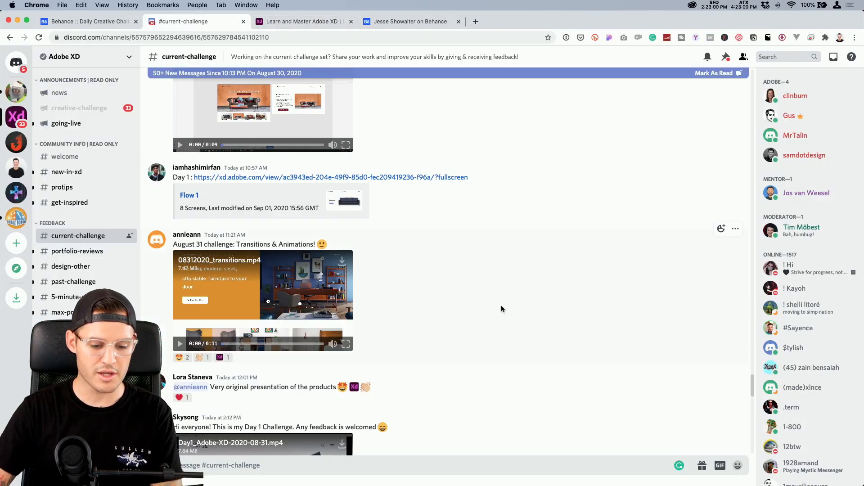
pyautogui.scroll(-10, 504, 301)
pyautogui.scroll(-5, 484, 298)
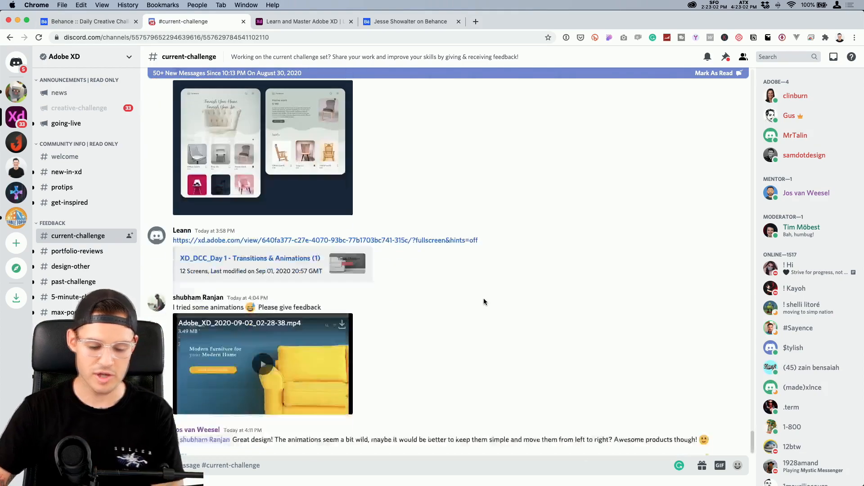
pyautogui.scroll(10, 485, 298)
pyautogui.scroll(7, 484, 298)
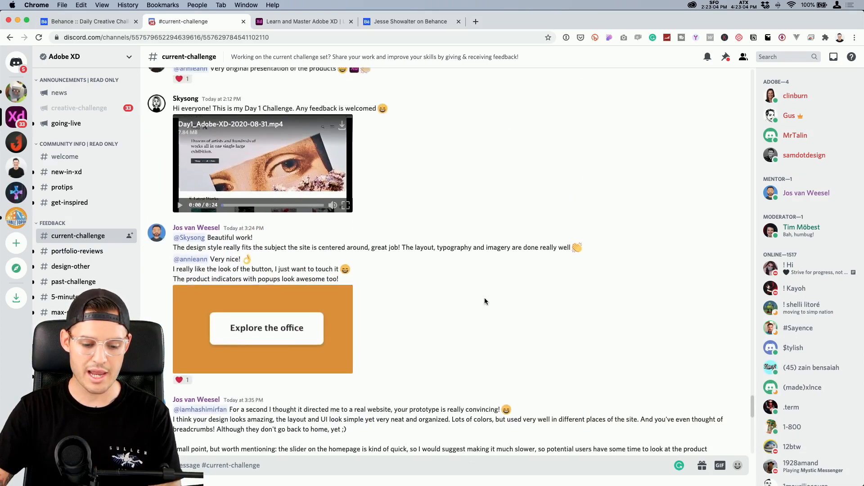
pyautogui.scroll(2, 472, 289)
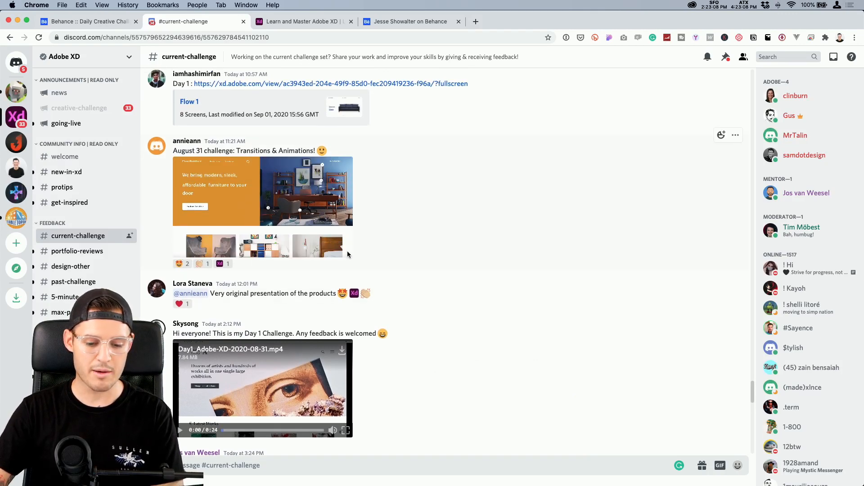
# - Watch the 08312020_transitions.mp4 submission and the patchwork couch submission video in full screen
pyautogui.click(345, 250)
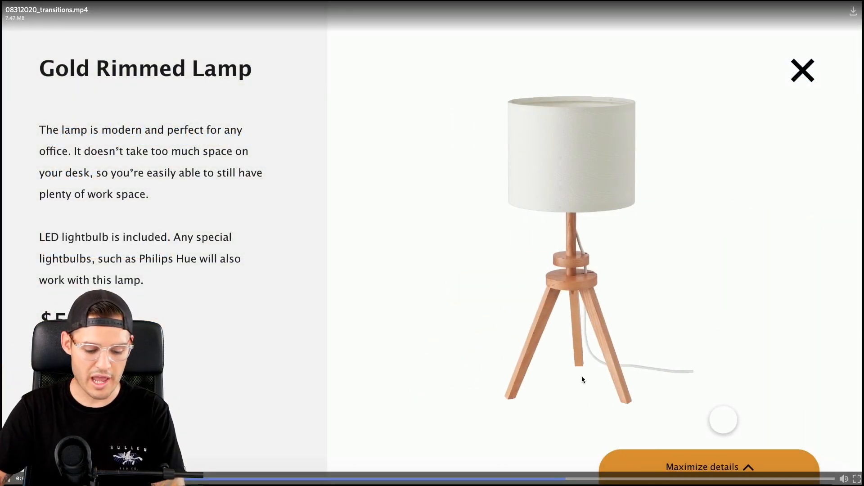
pyautogui.press('Escape')
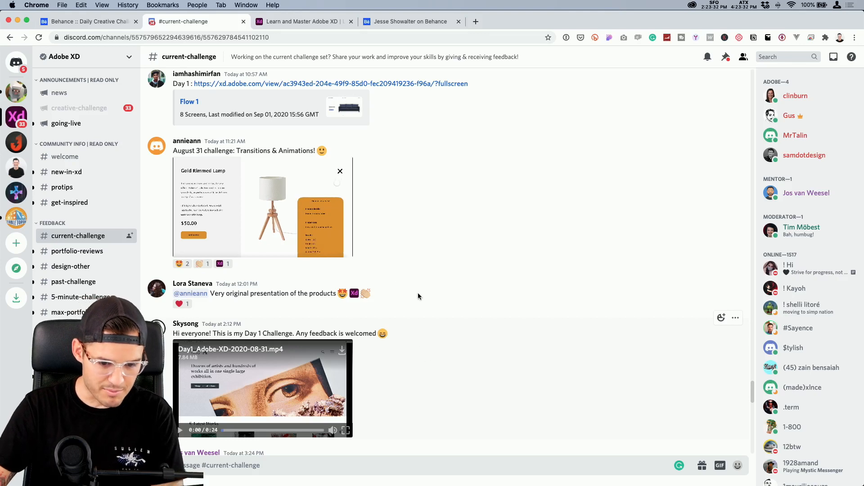
pyautogui.scroll(5, 486, 251)
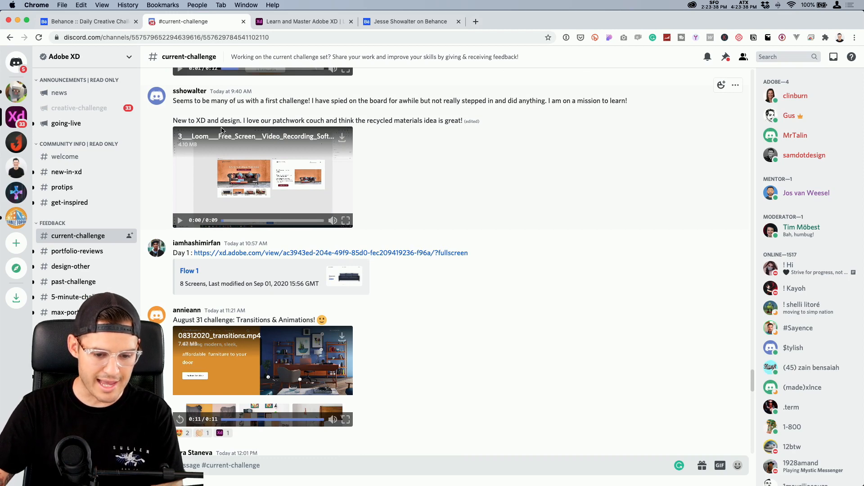
pyautogui.click(345, 220)
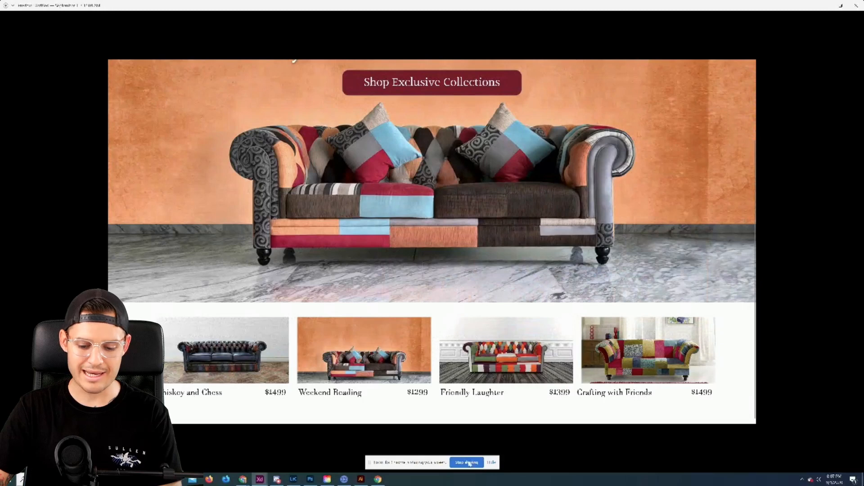
pyautogui.press('Escape')
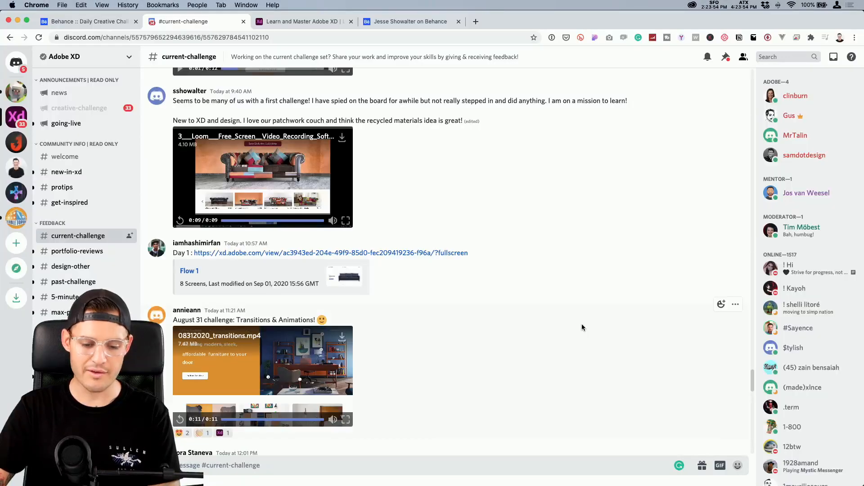
# - Watch the yellow sofa Day 1 submission in full screen and replay its product transition
pyautogui.scroll(5, 549, 304)
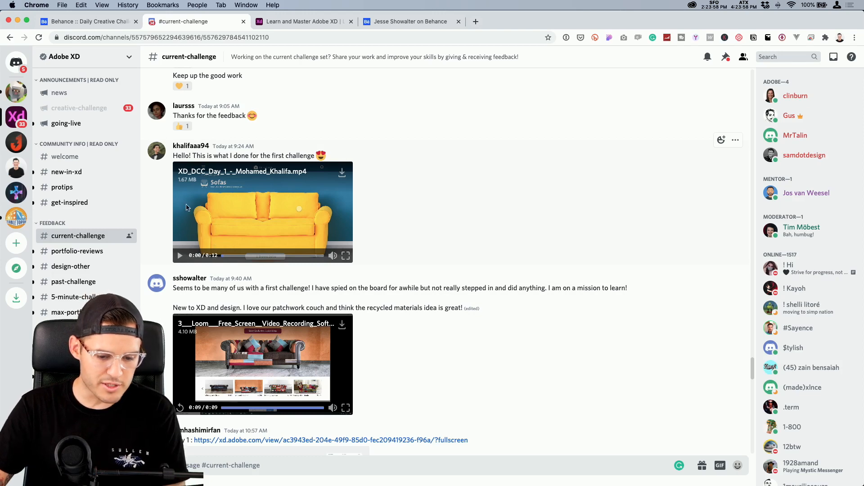
pyautogui.scroll(-1, 345, 255)
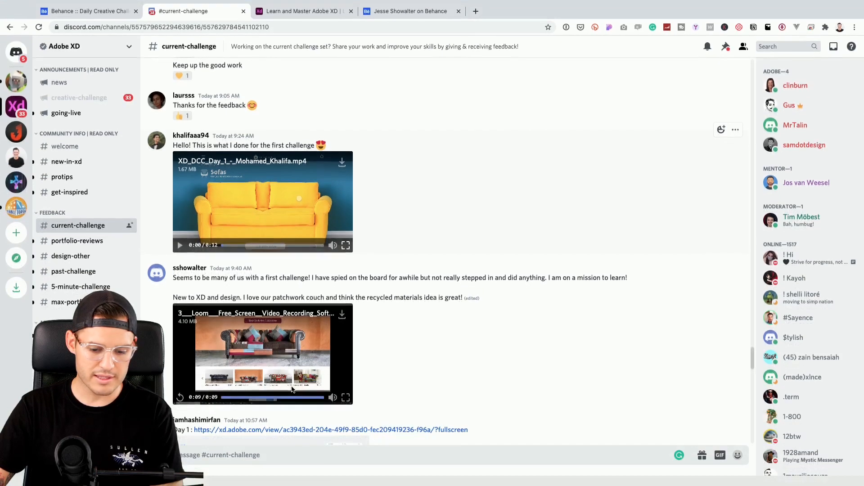
pyautogui.click(345, 247)
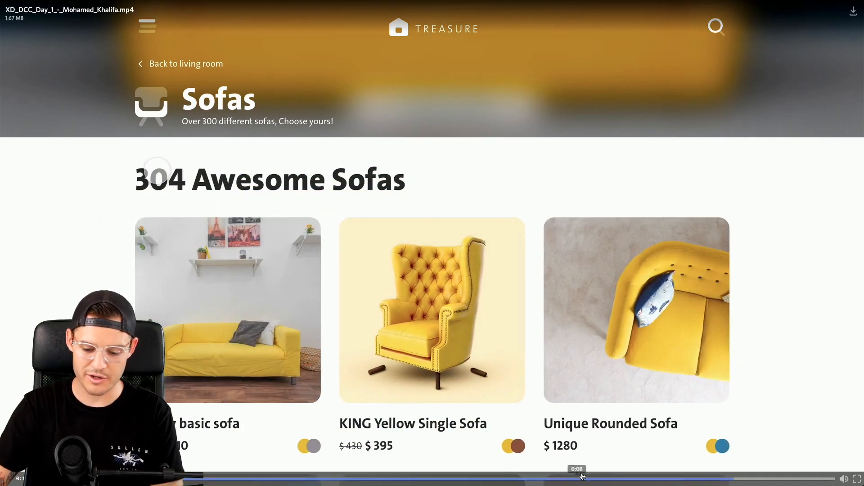
pyautogui.click(625, 478)
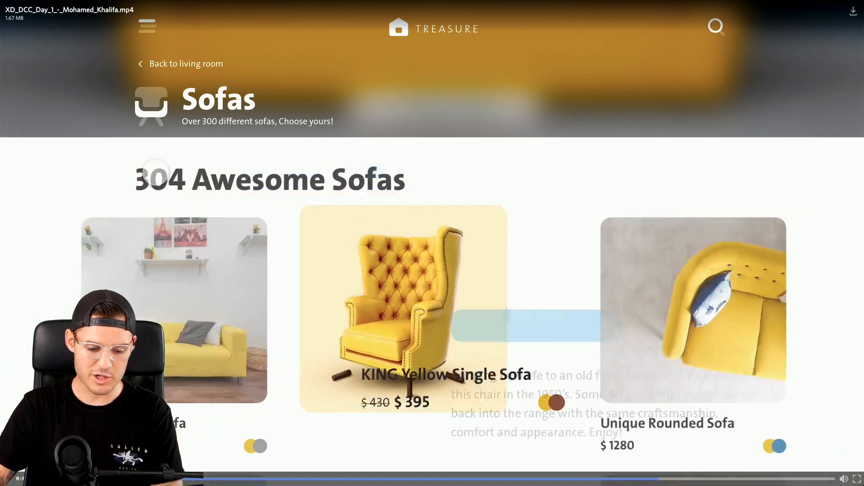
pyautogui.click(625, 477)
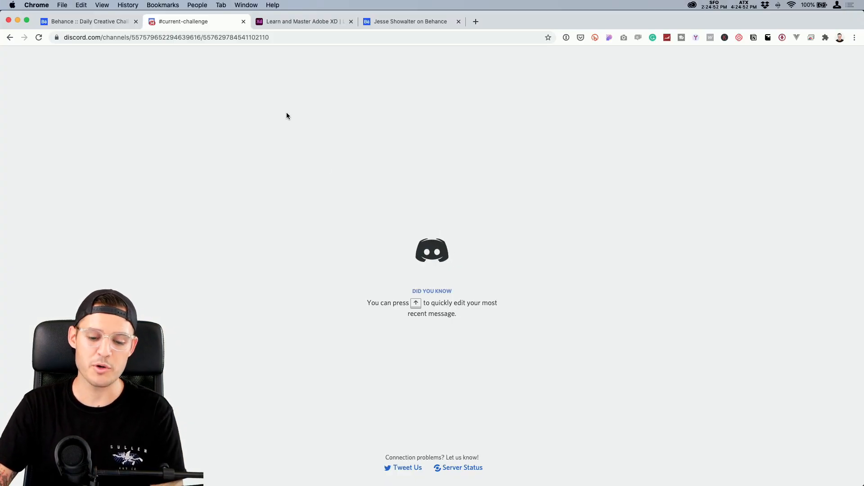
# - Reload the Discord current-challenge channel page
pyautogui.click(246, 40)
pyautogui.press('Return')
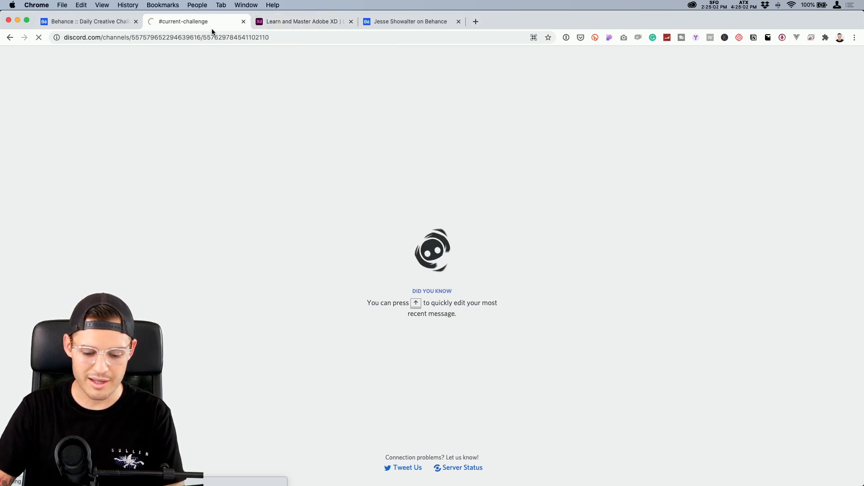
# - Switch to Adobe XD and export the Product page artboard to the Desktop as a PNG named Product page
pyautogui.press('super+Tab')
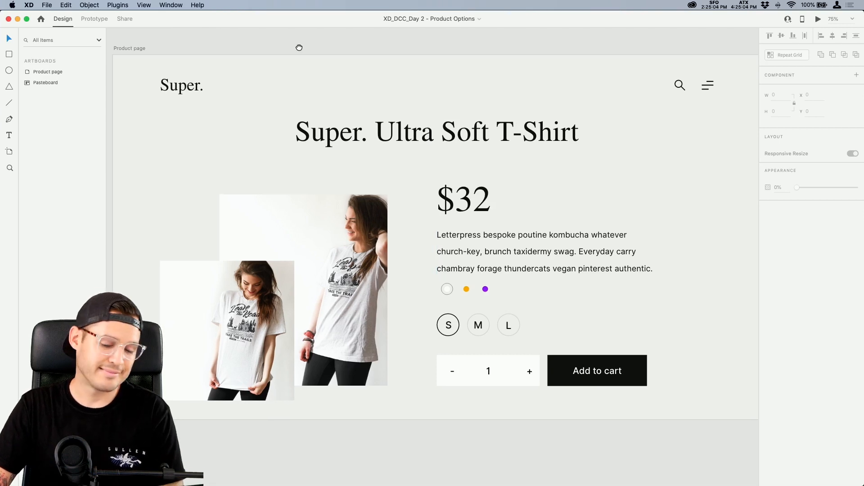
pyautogui.scroll(1, 297, 50)
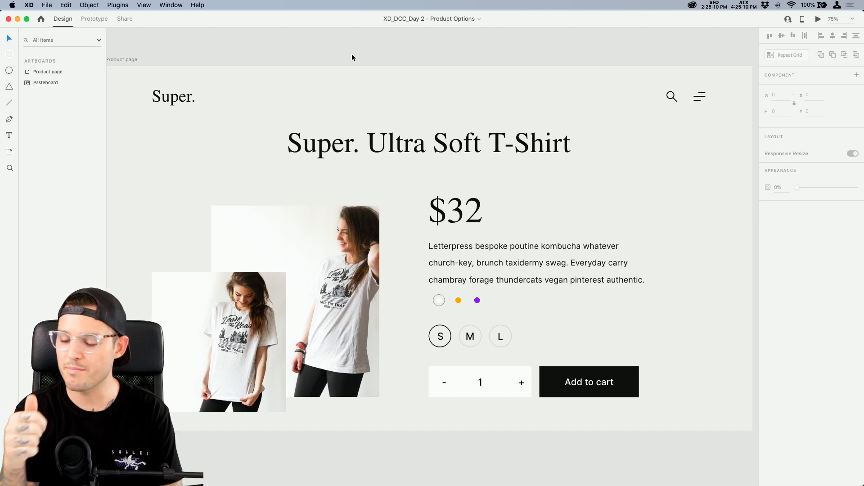
pyautogui.scroll(1, 352, 57)
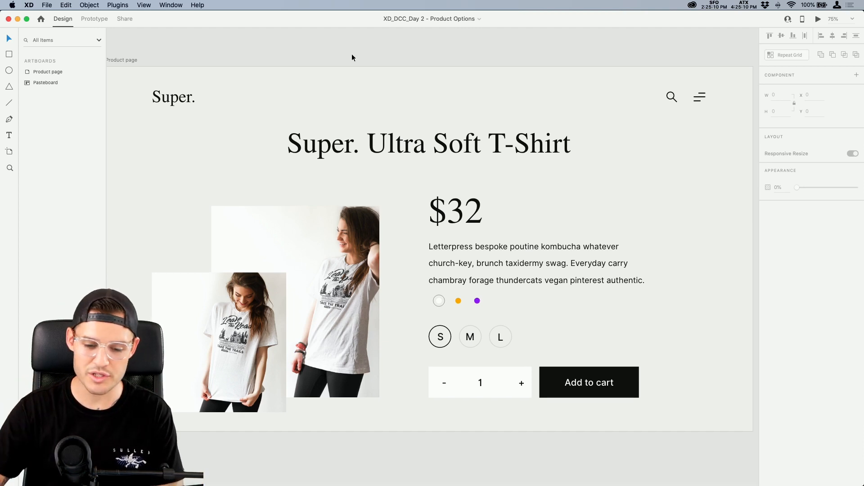
pyautogui.click(120, 60)
pyautogui.click(47, 4)
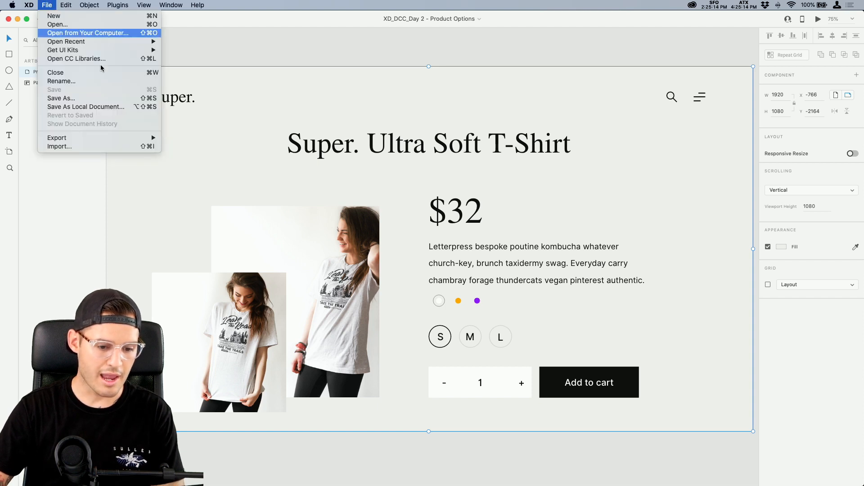
pyautogui.moveTo(132, 140)
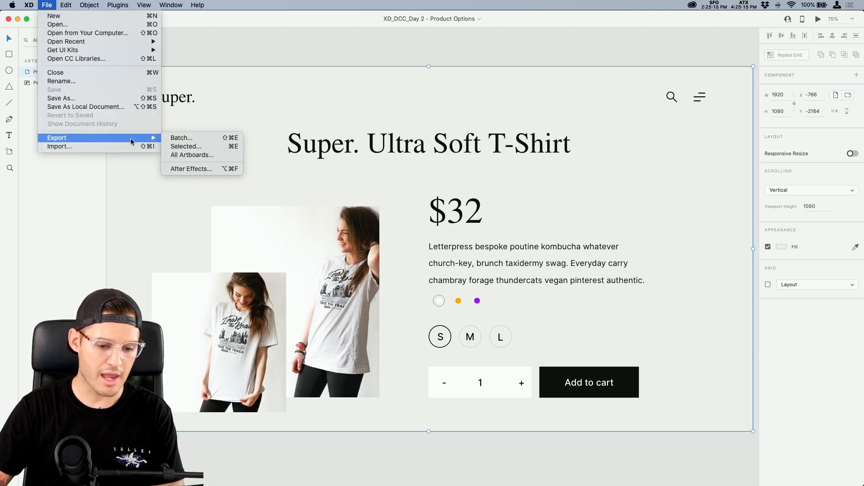
pyautogui.click(202, 148)
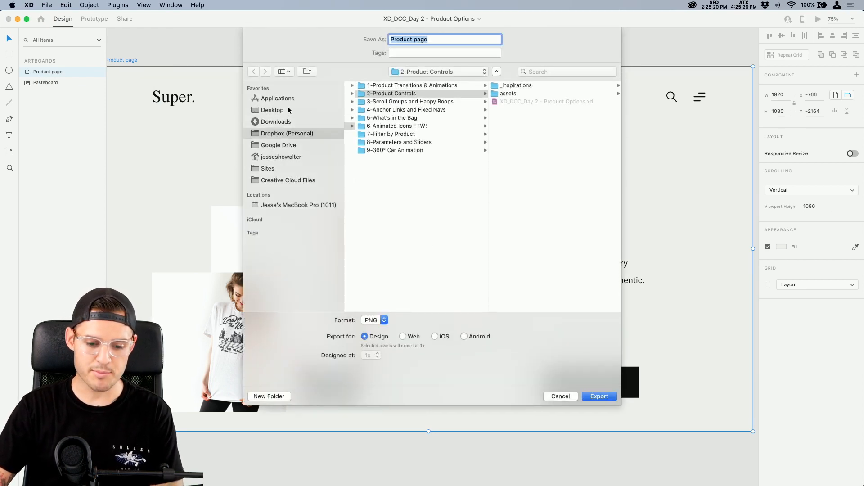
pyautogui.press('super+d')
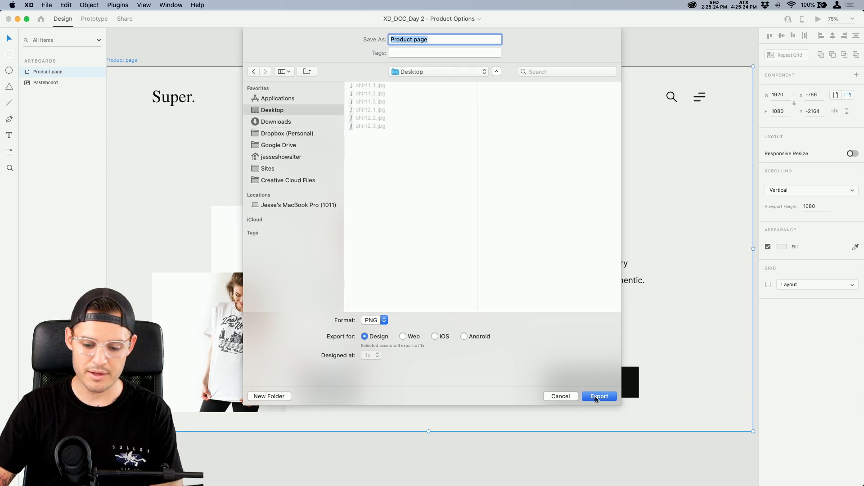
pyautogui.click(592, 397)
# - Switch to the Behance profile in Chrome, start creating a project, and narrow the browser window to uncover the desktop files
pyautogui.press('super+Tab')
pyautogui.click(449, 254)
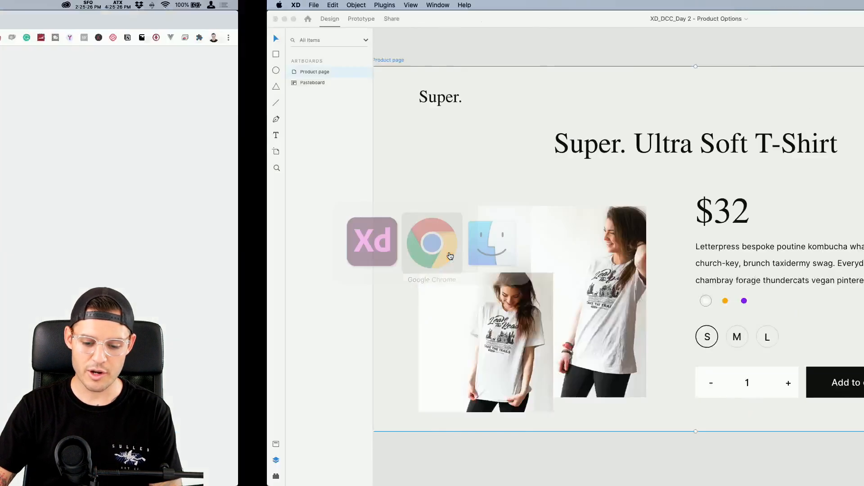
pyautogui.click(391, 25)
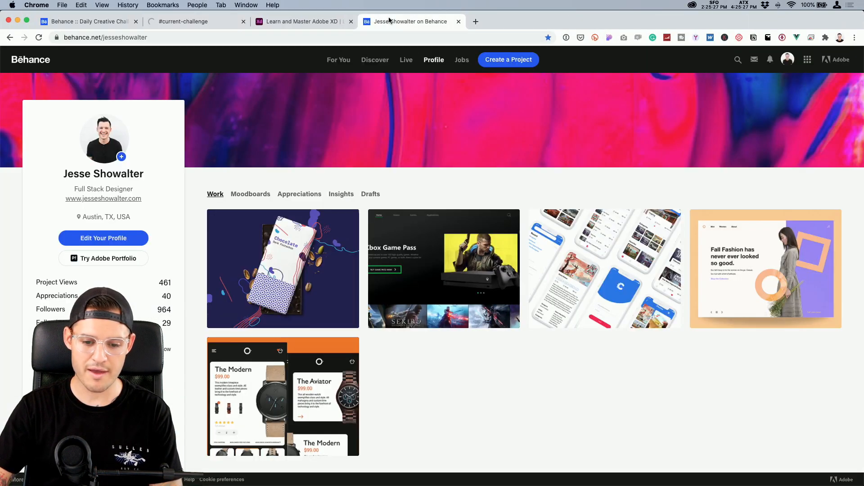
pyautogui.click(507, 65)
pyautogui.moveTo(863, 104); pyautogui.dragTo(779, 104)
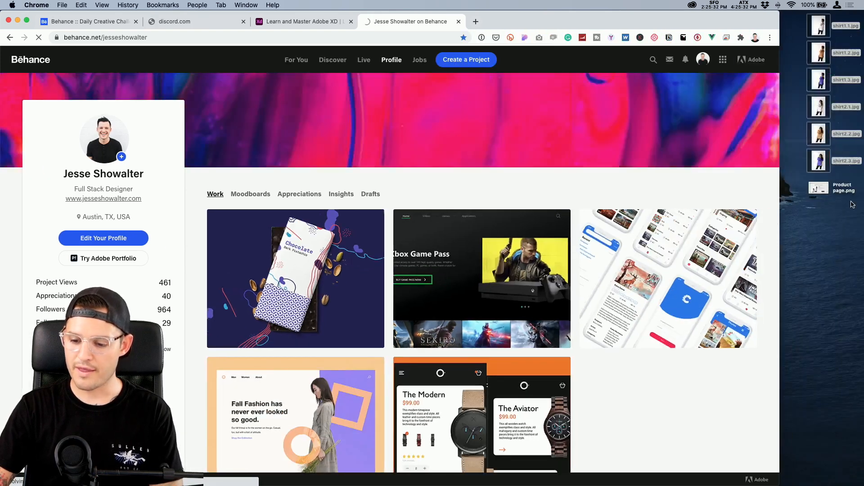
# - Preview the exported Product page.png on the desktop and start creating a project on Behance again
pyautogui.click(848, 194)
pyautogui.press('space')
pyautogui.press('space')
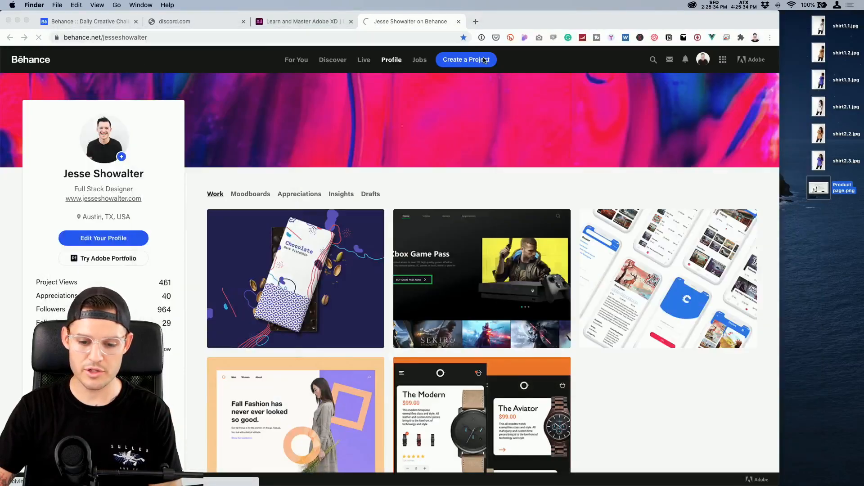
pyautogui.click(471, 63)
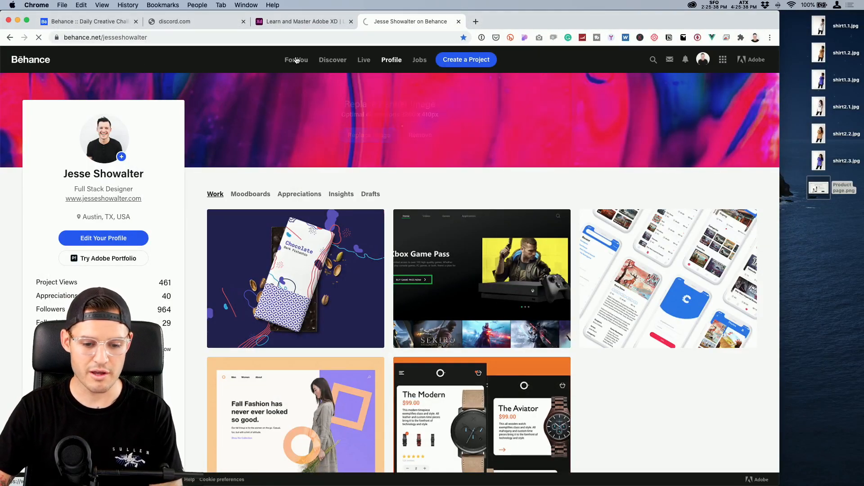
pyautogui.moveTo(486, 166)
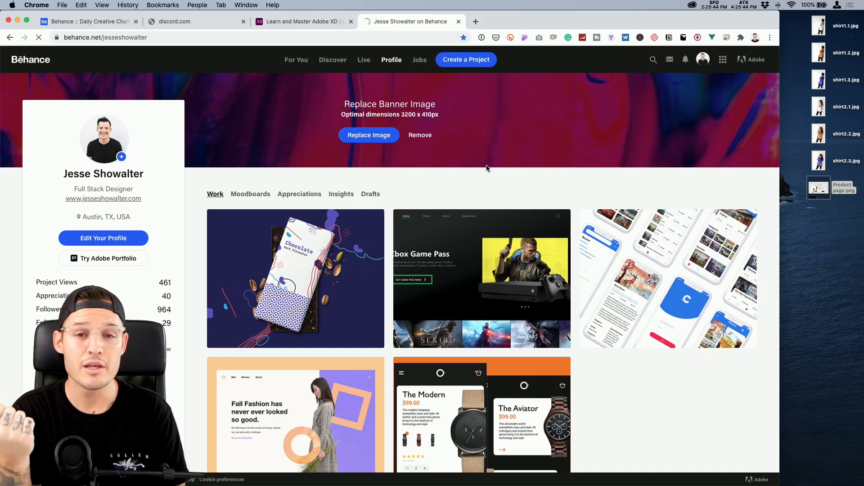
# - Switch to Adobe XD and open the link sharing settings for the Product Options document
pyautogui.press('super+Tab')
pyautogui.press('super+Tab')
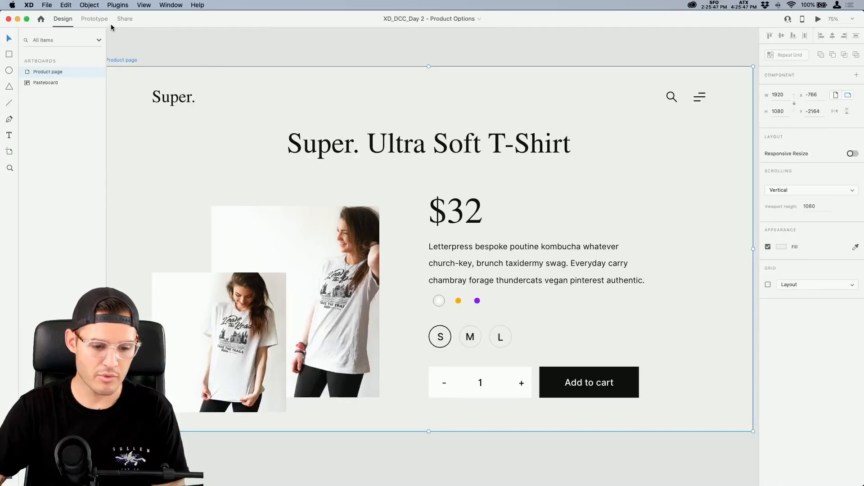
pyautogui.click(125, 20)
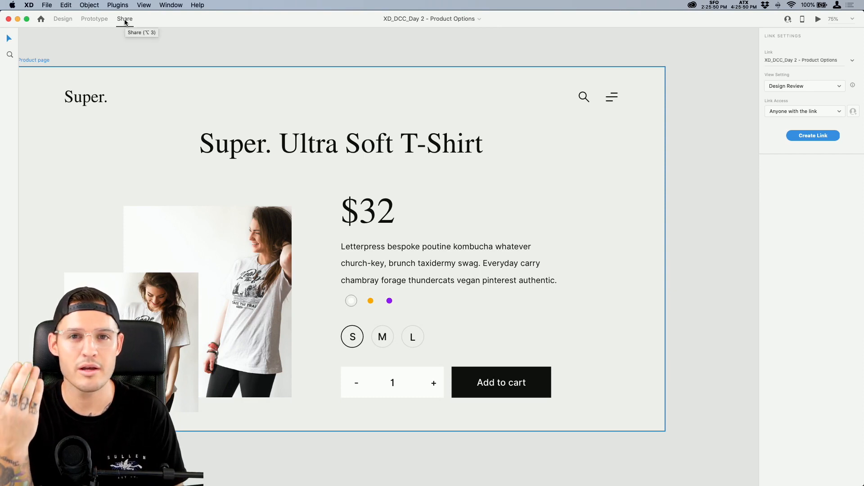
pyautogui.press('super+Tab')
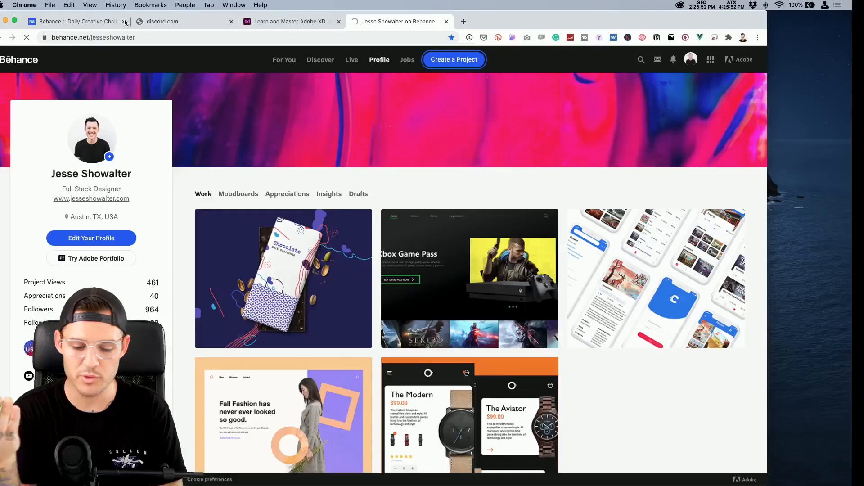
pyautogui.press('super+Tab')
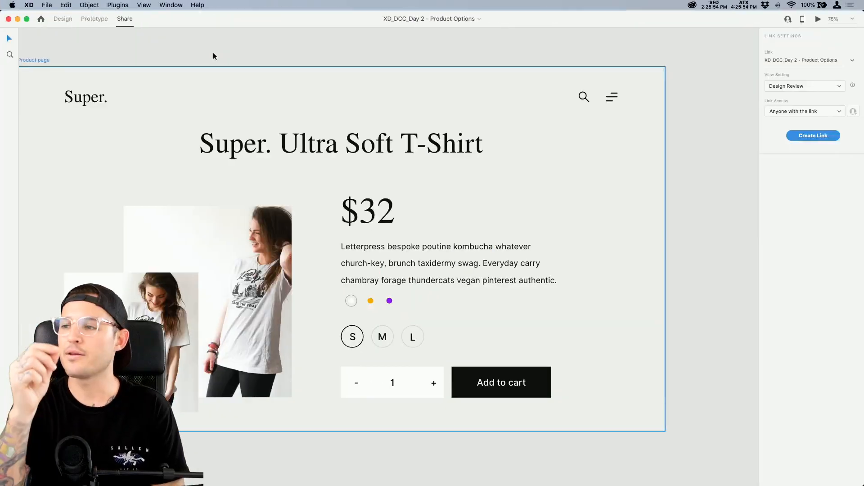